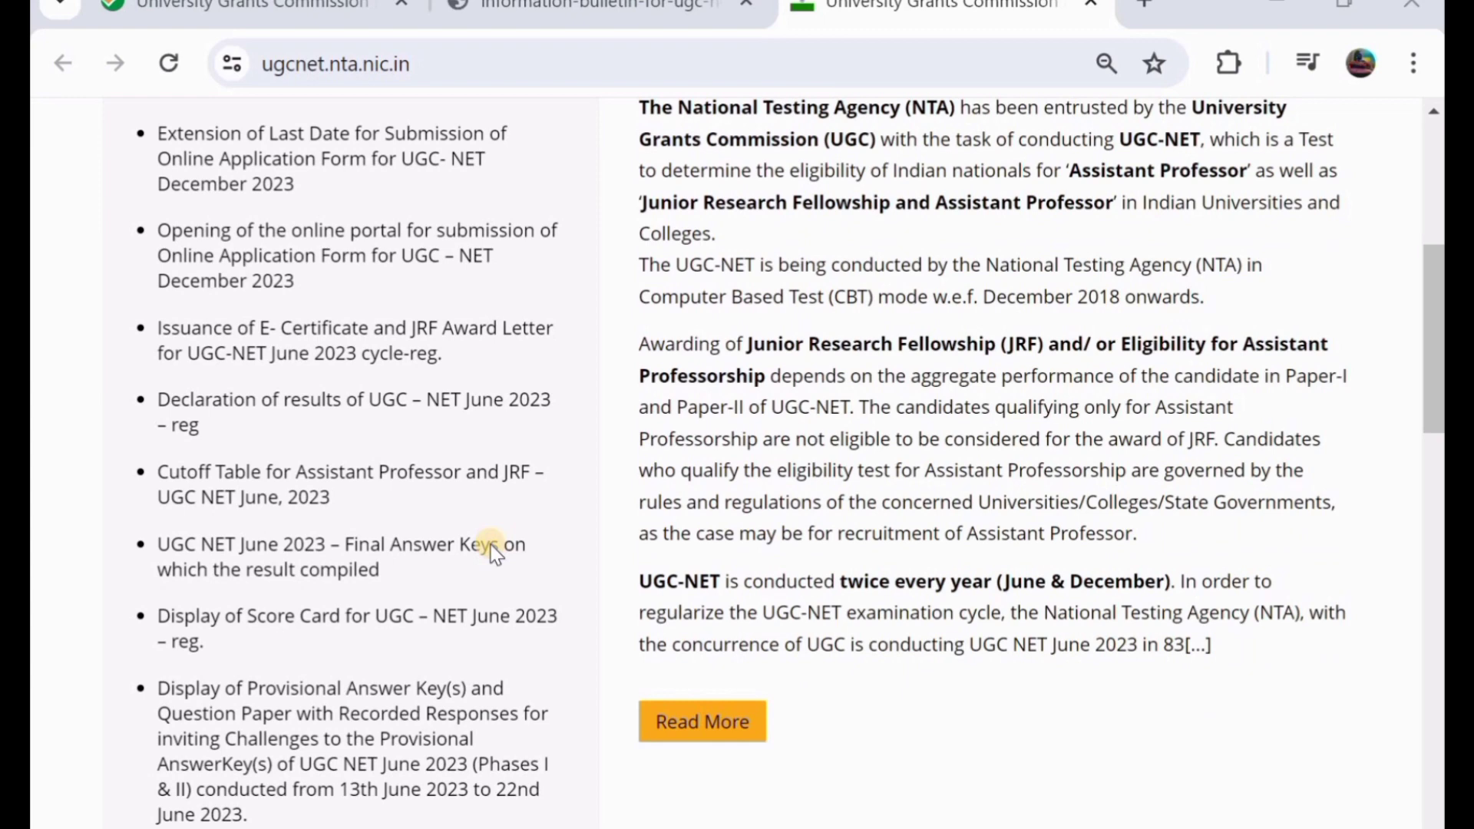
- Switch to the UGC-NET June 2024 bulletin PDF and read page 4's dates, fees and procedure table
{"action": "scroll", "coordinate": [491, 551], "scroll_direction": "up", "scroll_amount": 2}
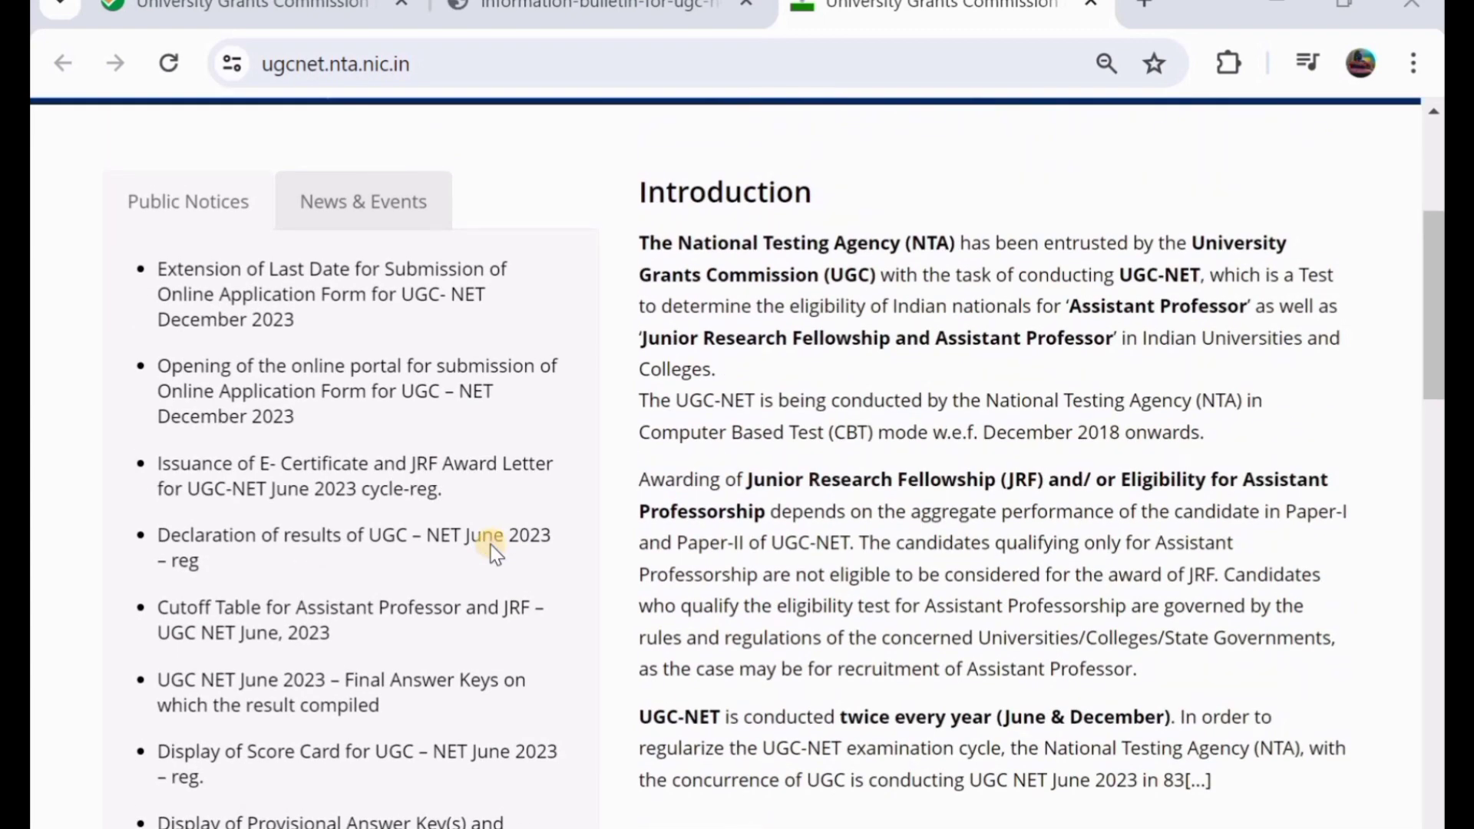
{"action": "scroll", "coordinate": [495, 553], "scroll_direction": "up", "scroll_amount": 1}
{"action": "scroll", "coordinate": [495, 552], "scroll_direction": "up", "scroll_amount": 2}
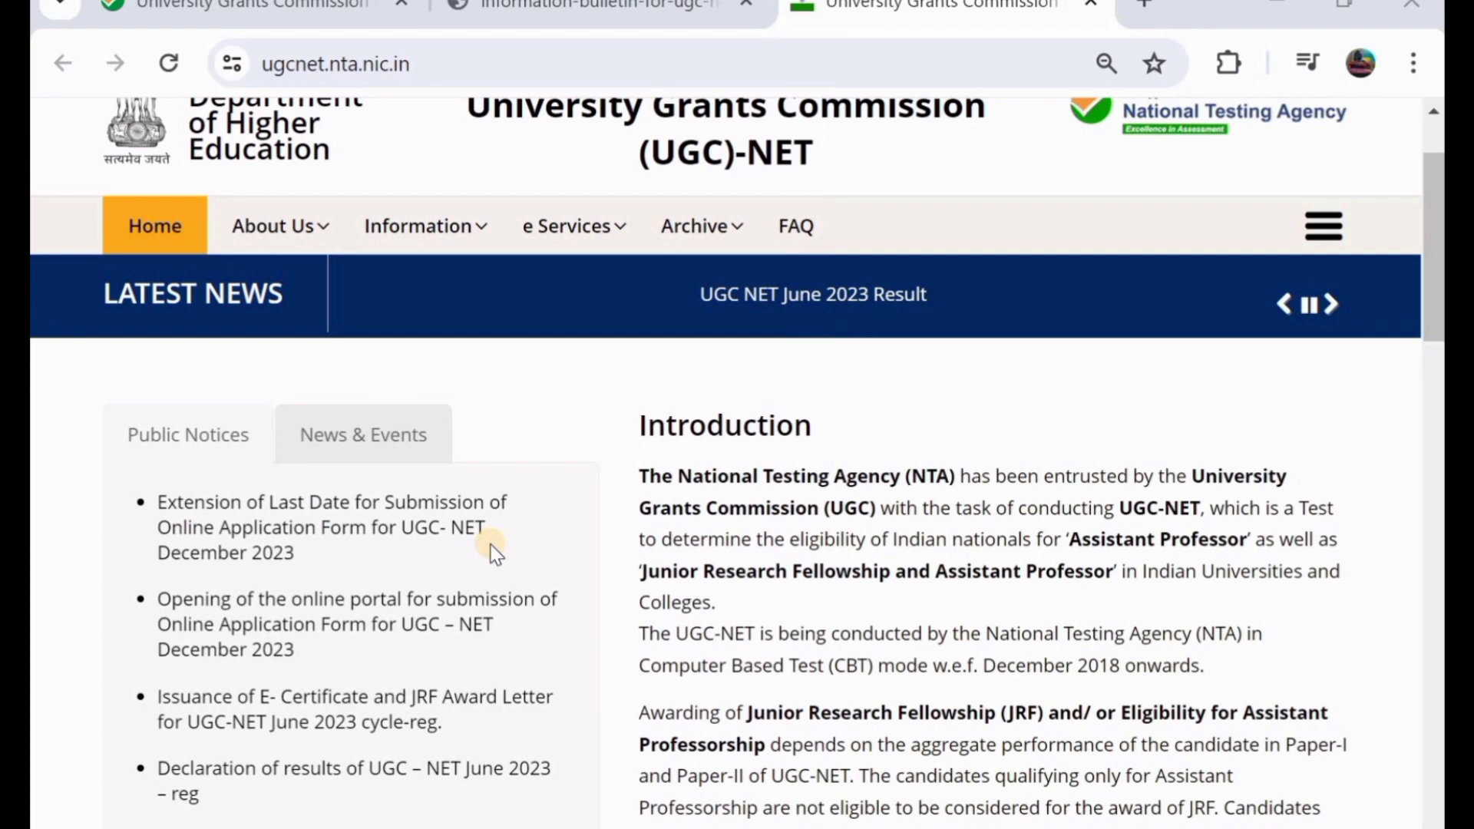
{"action": "scroll", "coordinate": [495, 551], "scroll_direction": "up", "scroll_amount": 2}
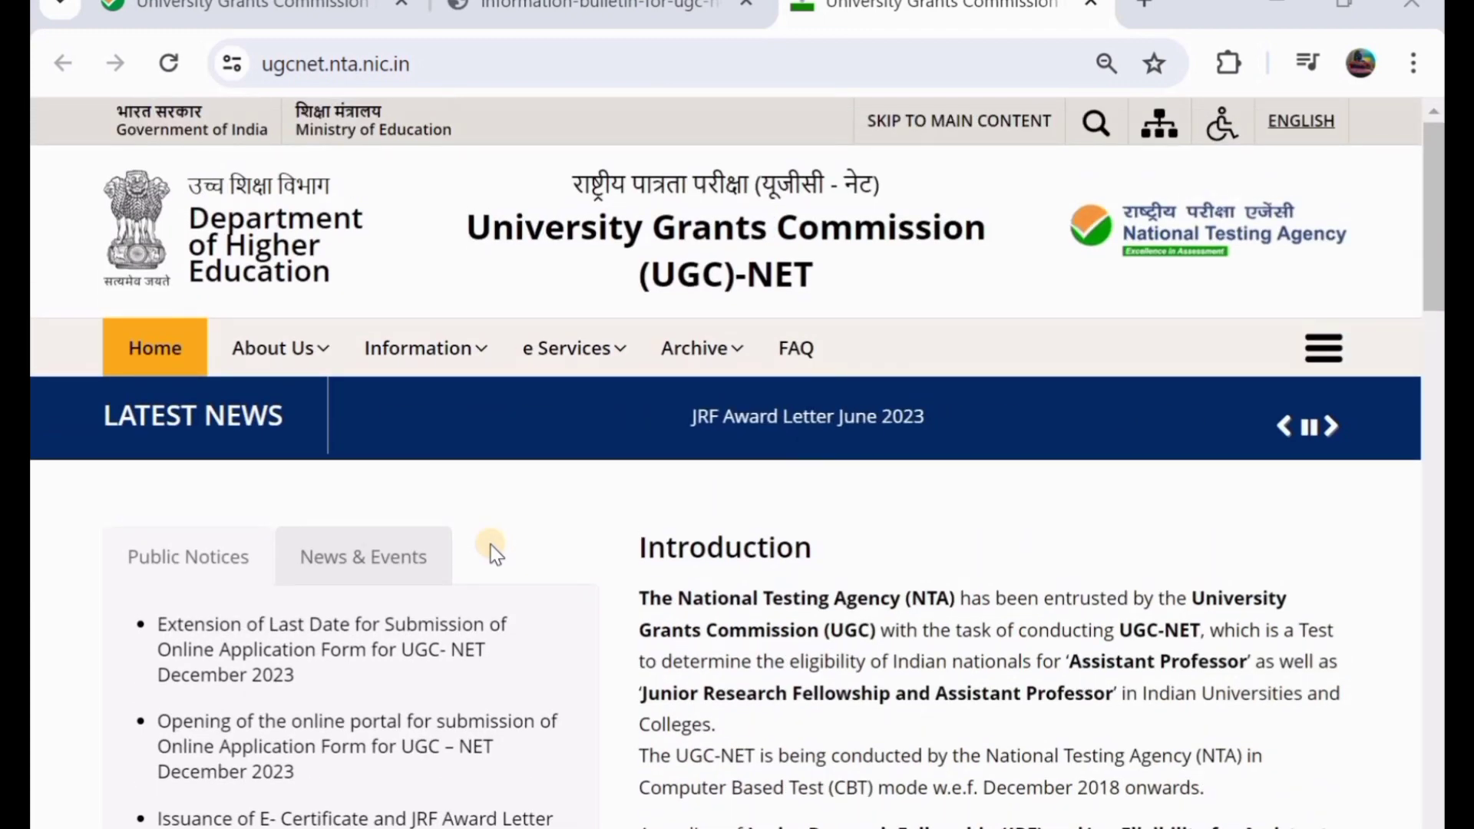
{"action": "scroll", "coordinate": [495, 551], "scroll_direction": "down", "scroll_amount": 2}
{"action": "scroll", "coordinate": [491, 549], "scroll_direction": "up", "scroll_amount": 2}
{"action": "left_click", "coordinate": [585, 6]}
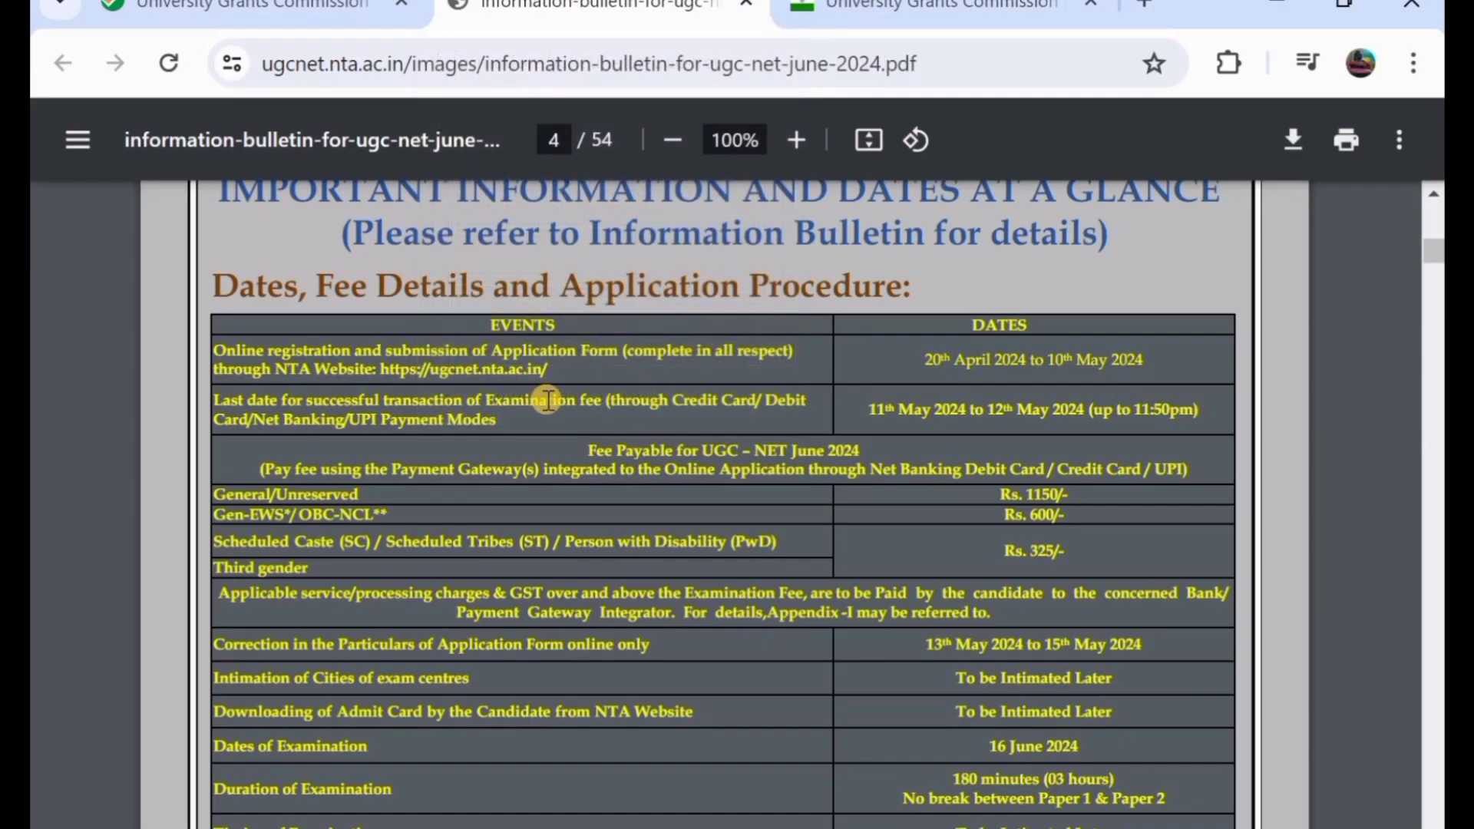
{"action": "scroll", "coordinate": [541, 399], "scroll_direction": "up", "scroll_amount": 1}
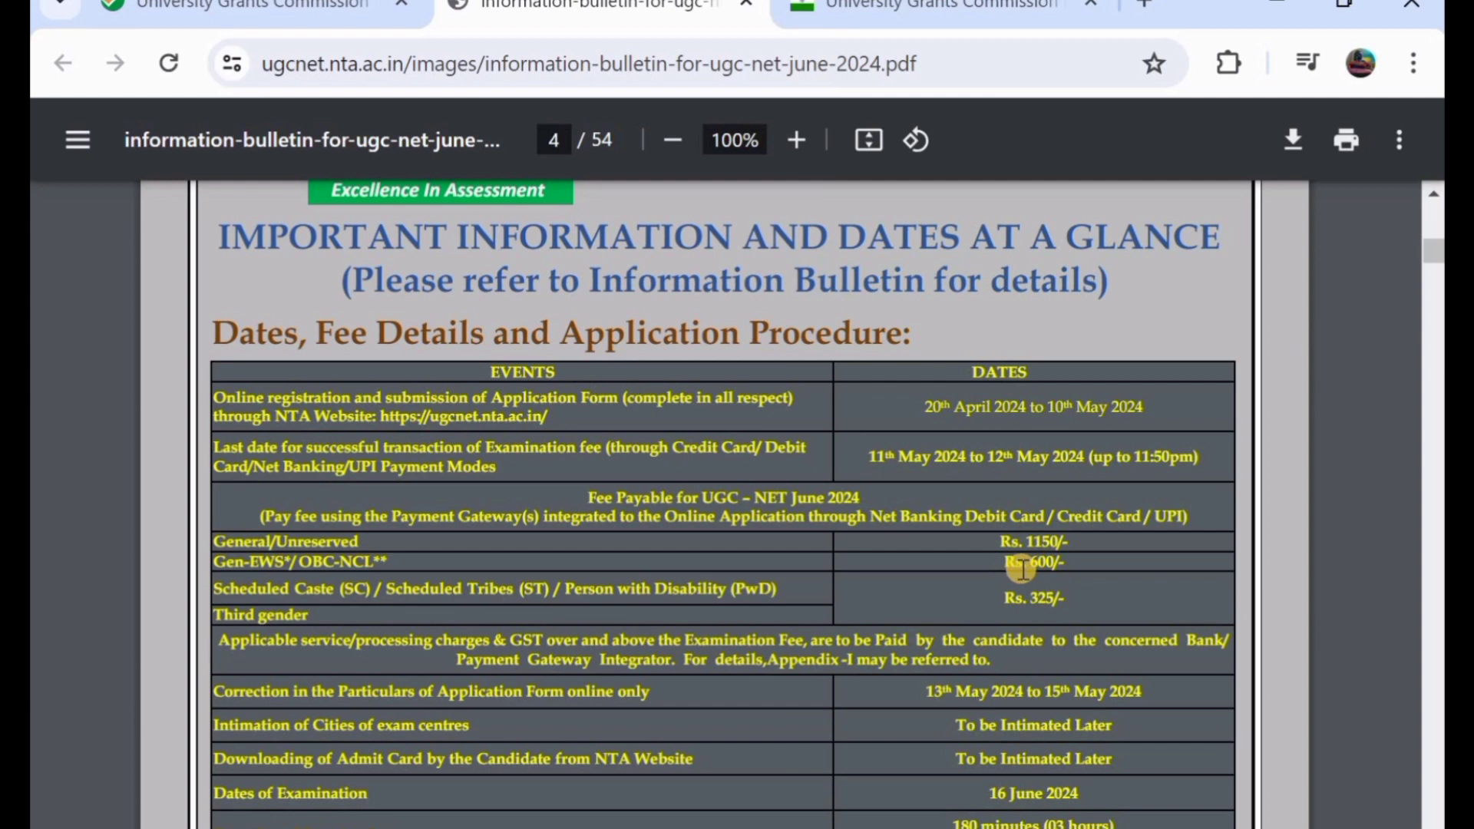
{"action": "scroll", "coordinate": [1023, 568], "scroll_direction": "down", "scroll_amount": 3}
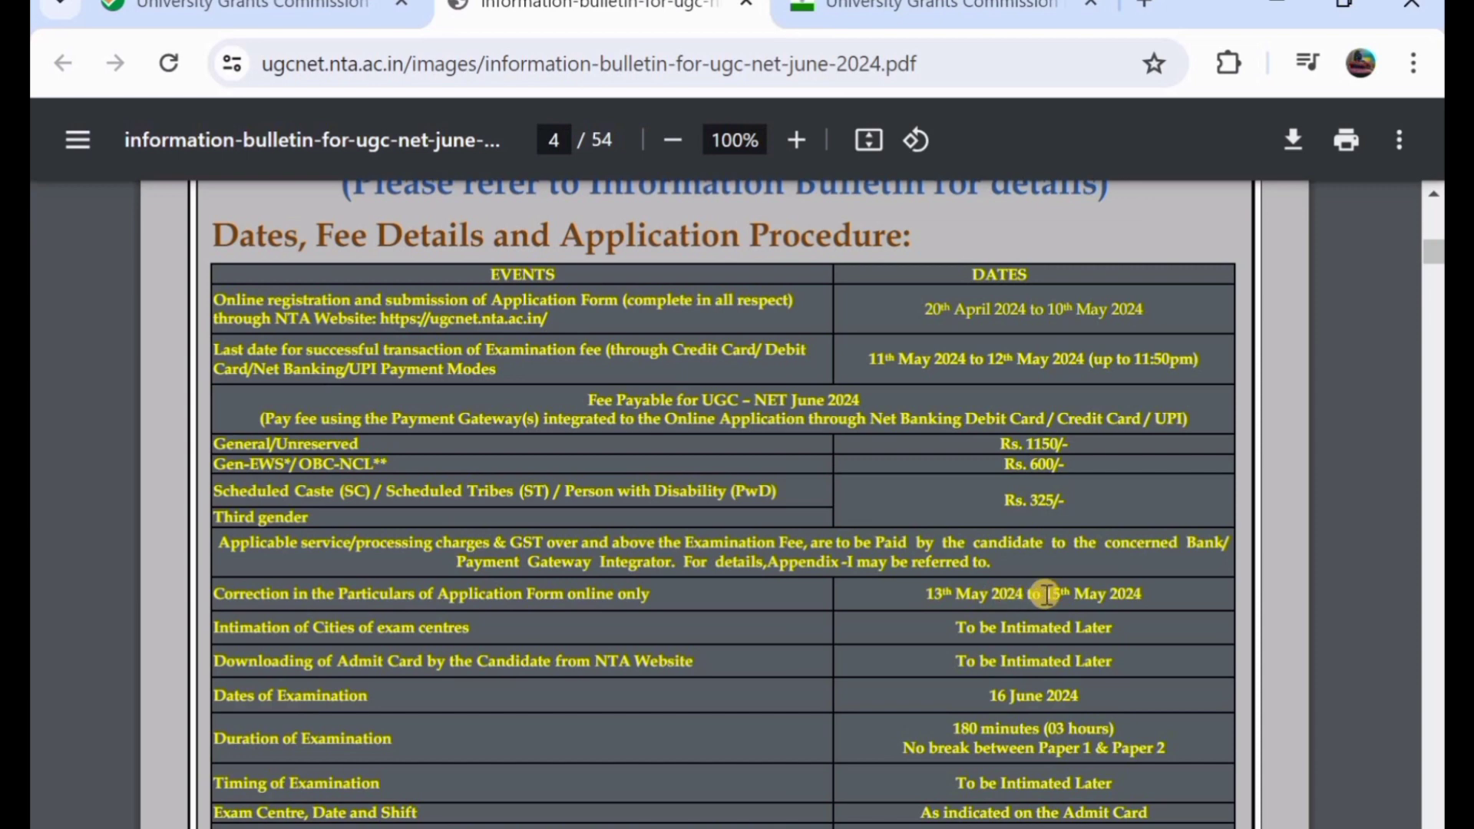
{"action": "scroll", "coordinate": [1046, 593], "scroll_direction": "down", "scroll_amount": 1}
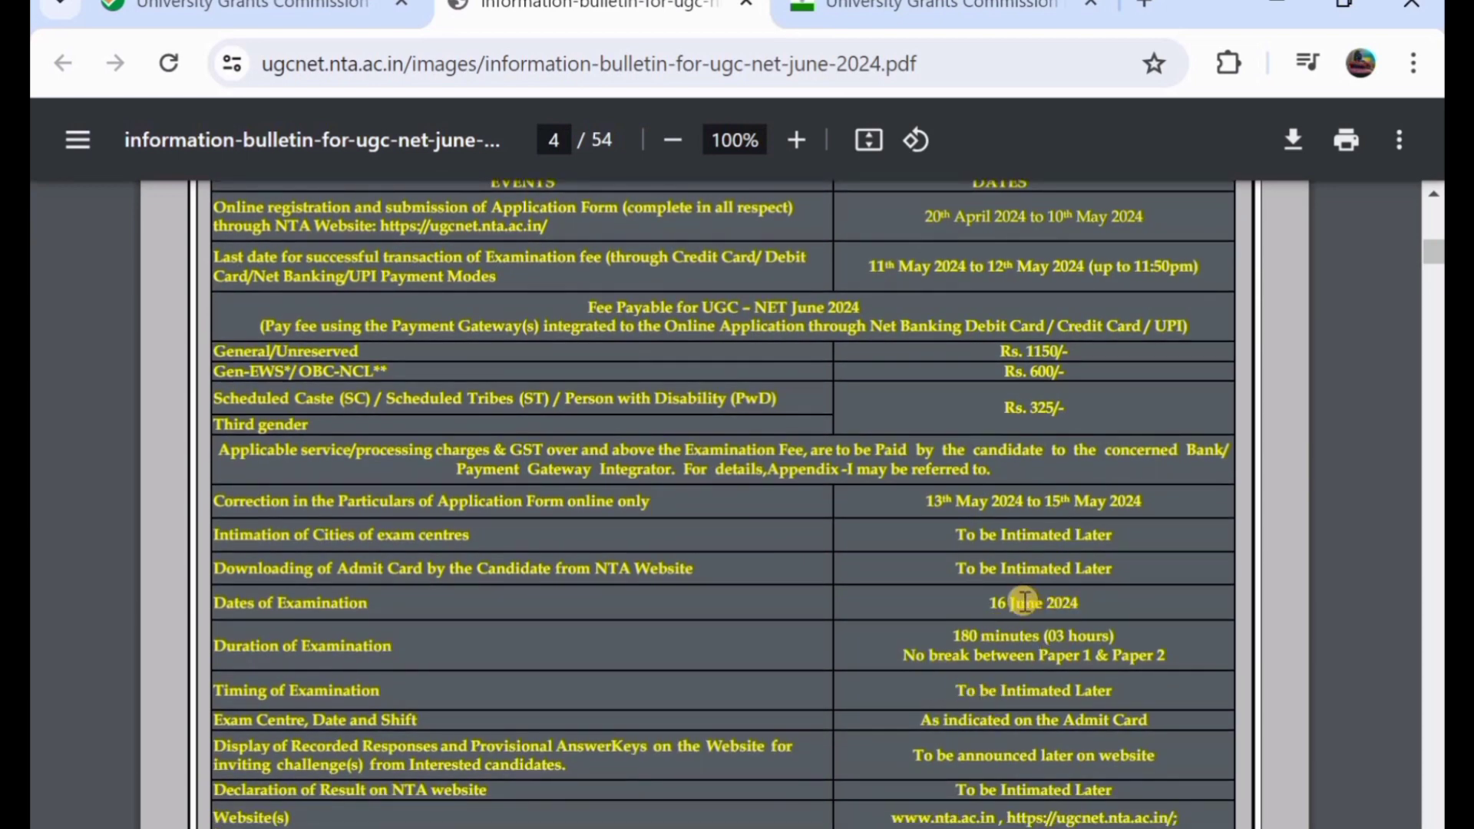
{"action": "scroll", "coordinate": [1025, 601], "scroll_direction": "down", "scroll_amount": 1}
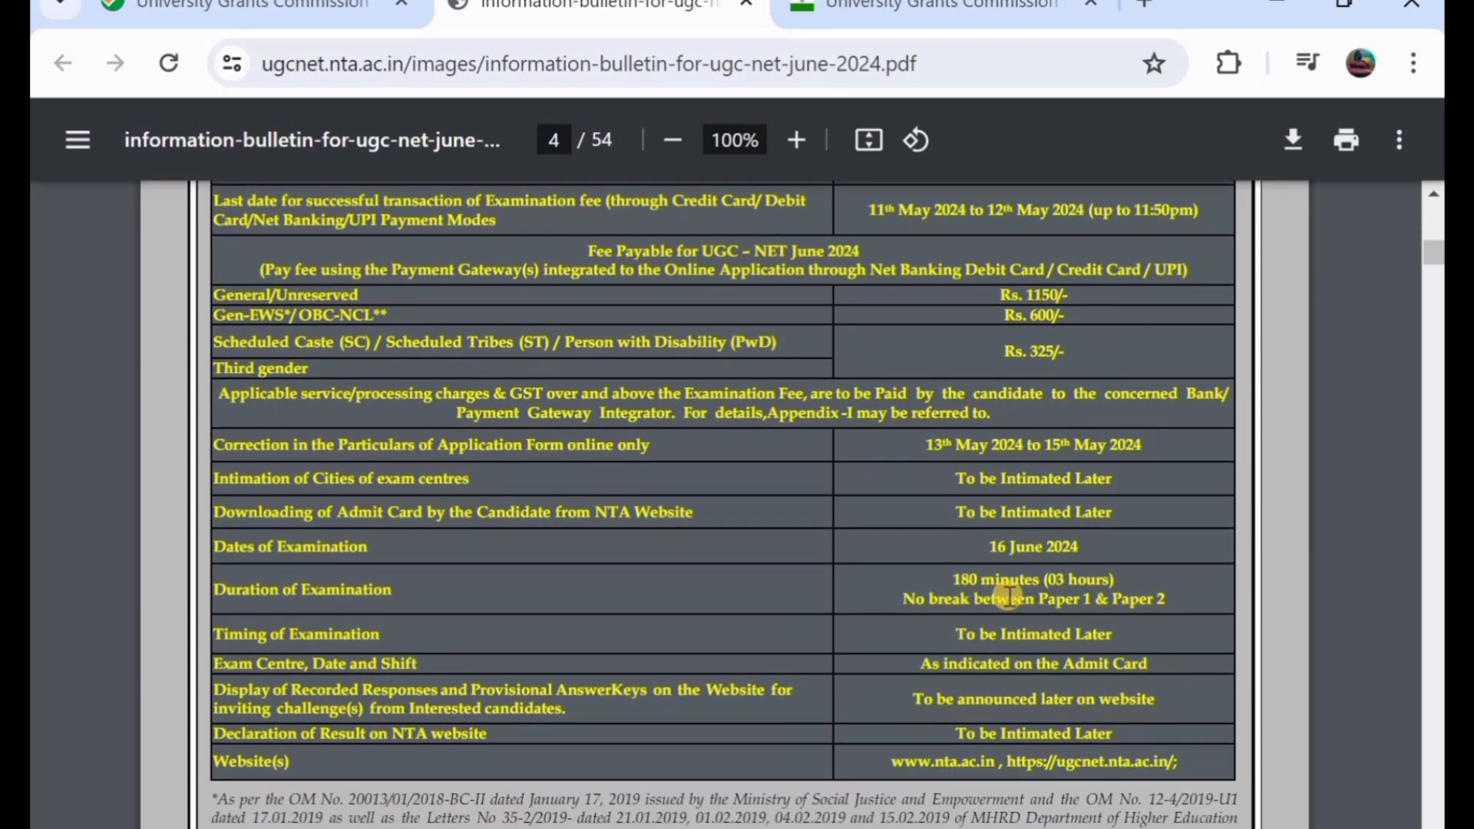
{"action": "scroll", "coordinate": [1008, 596], "scroll_direction": "down", "scroll_amount": 2}
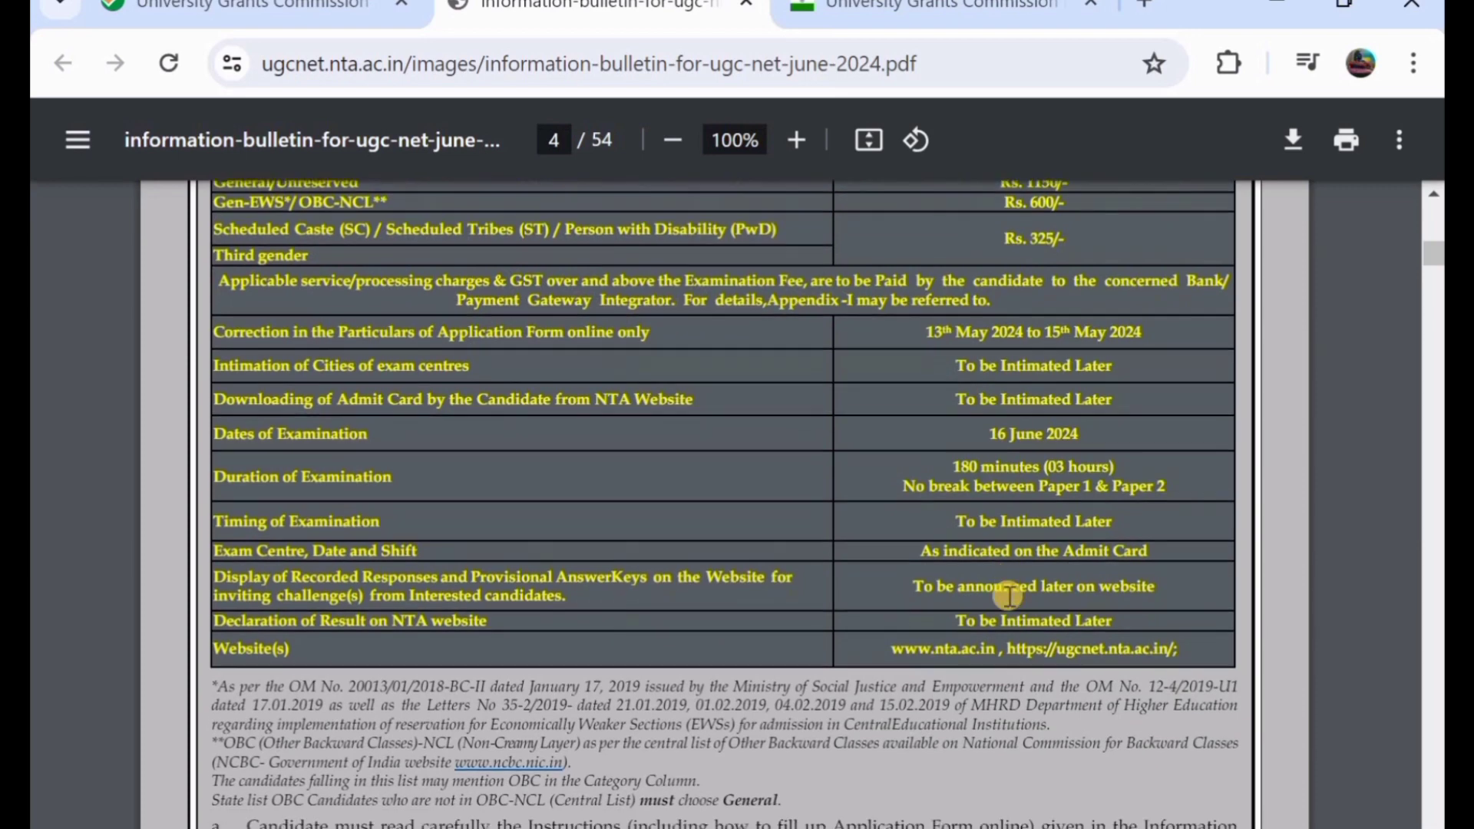
{"action": "scroll", "coordinate": [1008, 597], "scroll_direction": "down", "scroll_amount": 3}
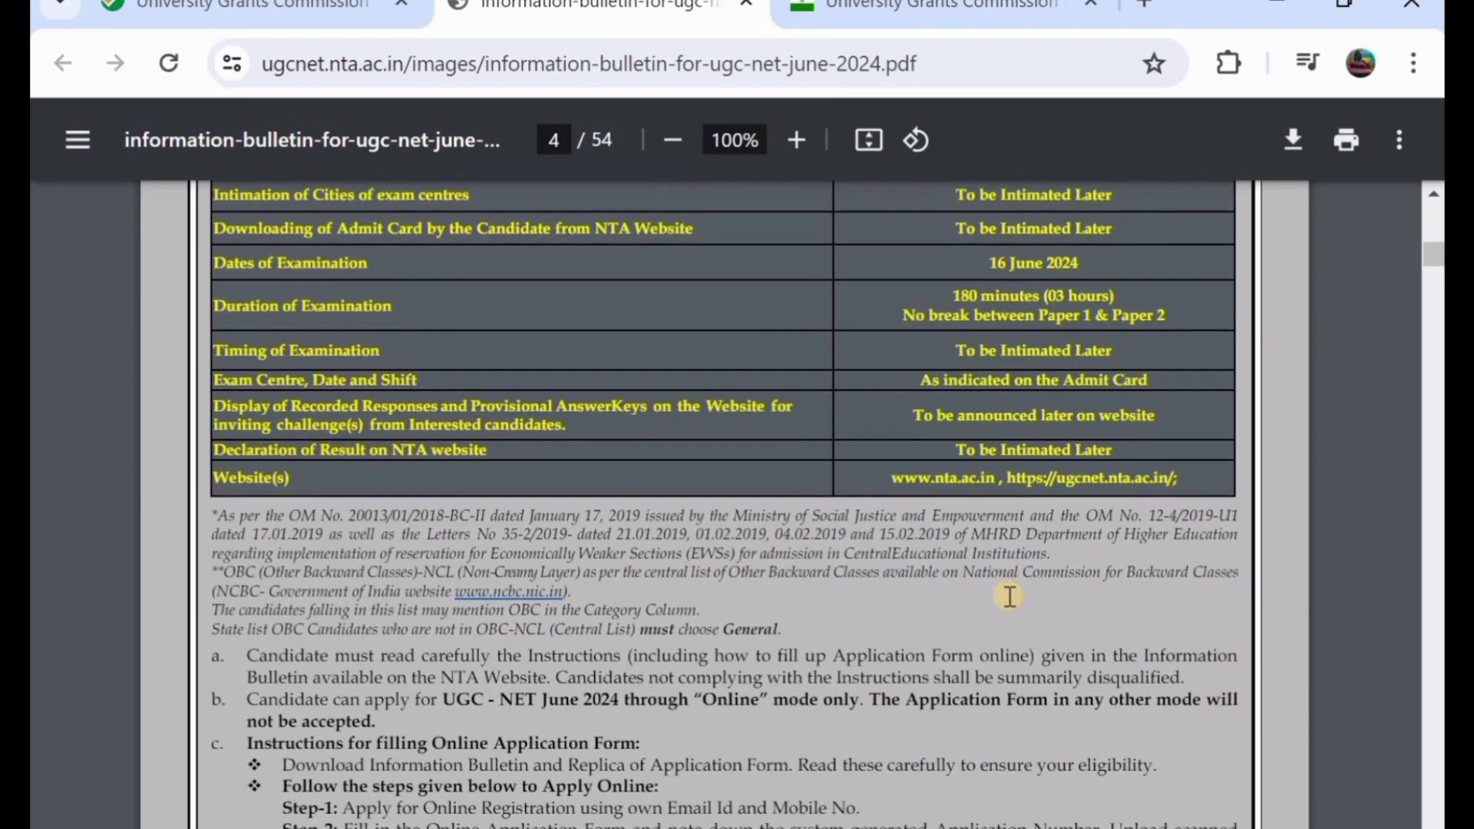
{"action": "scroll", "coordinate": [1009, 596], "scroll_direction": "down", "scroll_amount": 8}
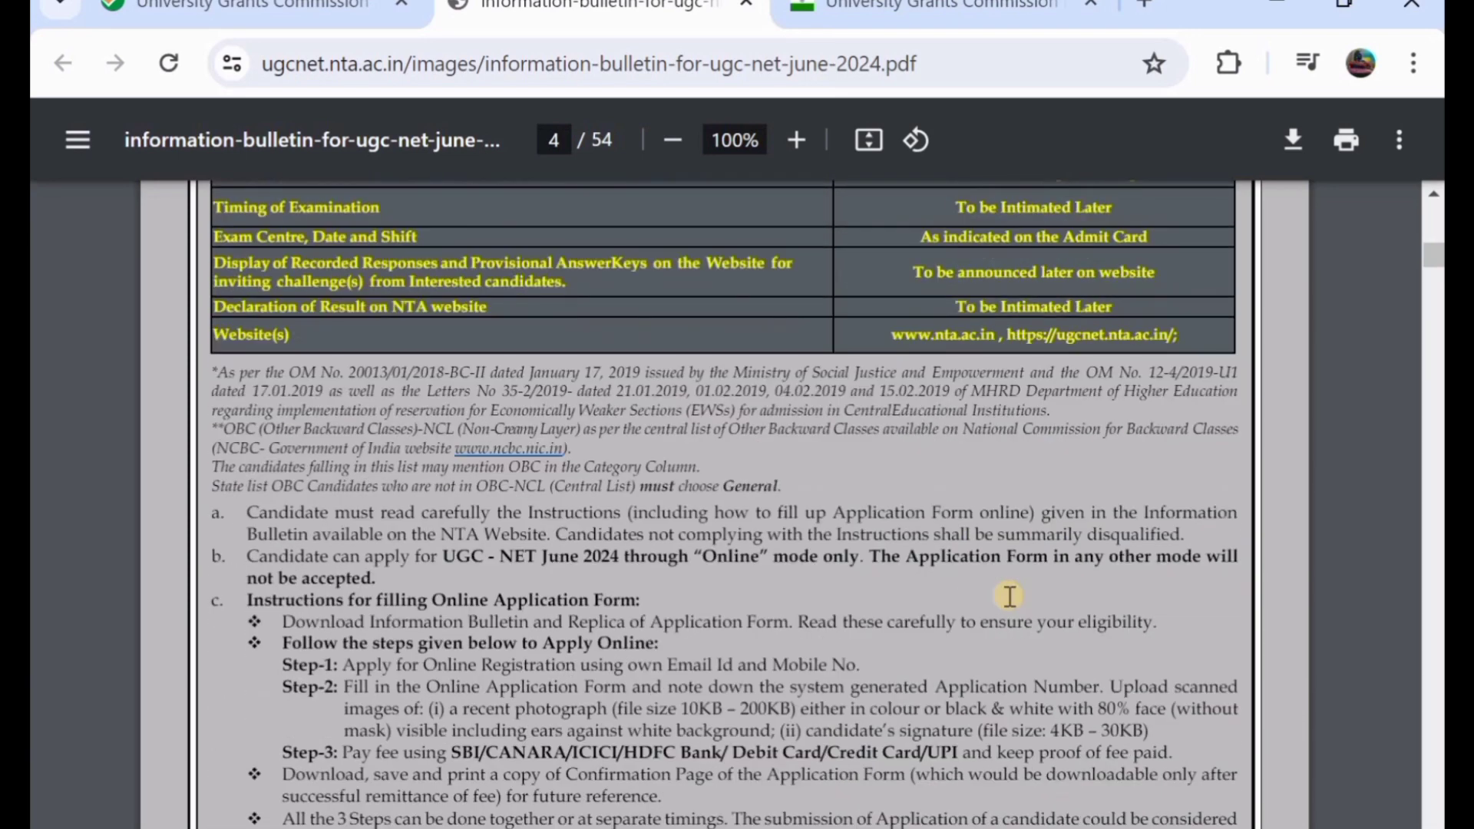
- Scroll the bulletin through pages 5–6 to the Introduction about NTA, UGC and UGC-NET
{"action": "scroll", "coordinate": [1009, 596], "scroll_direction": "down", "scroll_amount": 11}
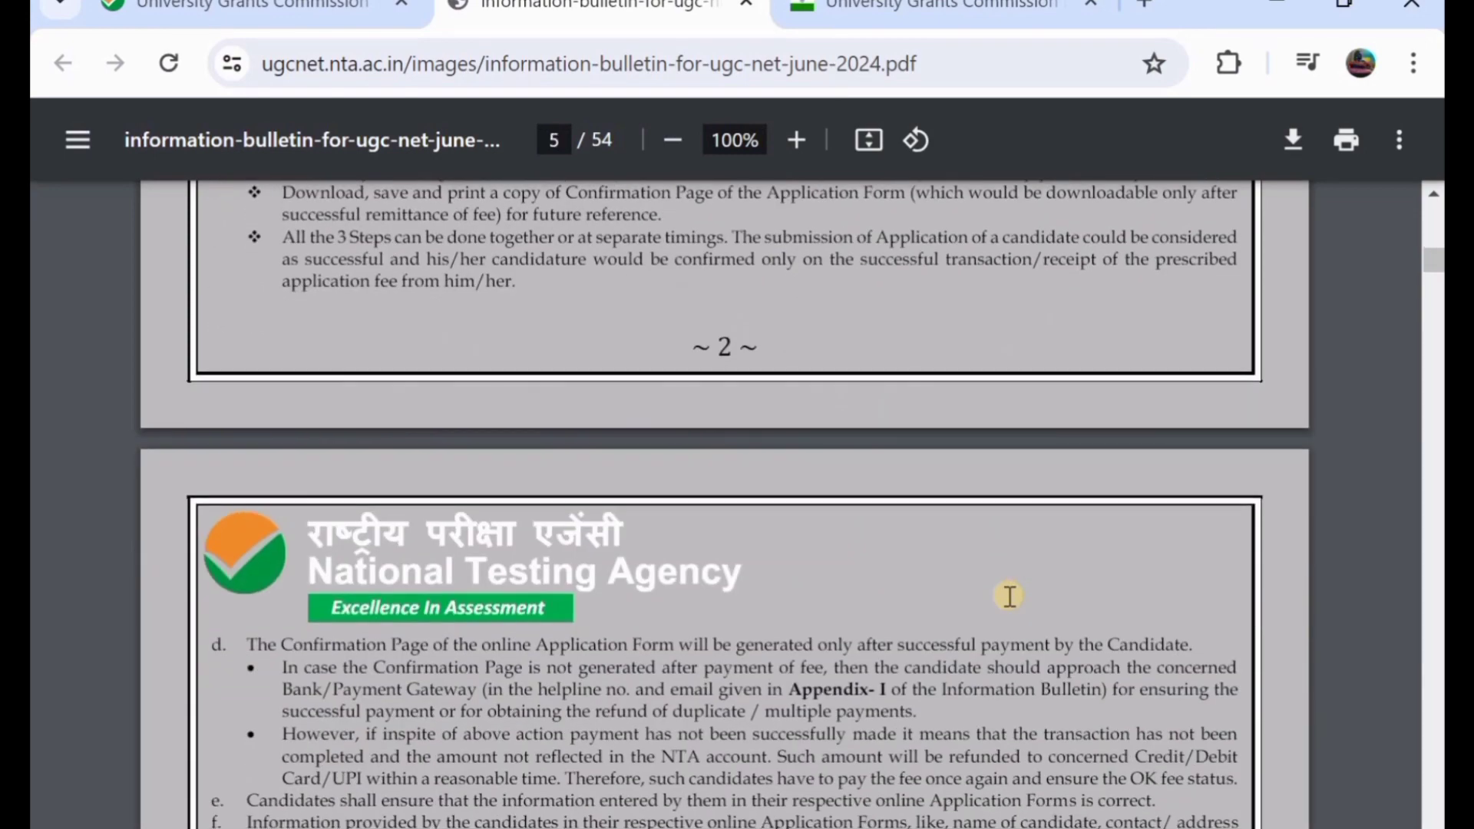
{"action": "scroll", "coordinate": [1009, 597], "scroll_direction": "down", "scroll_amount": 9}
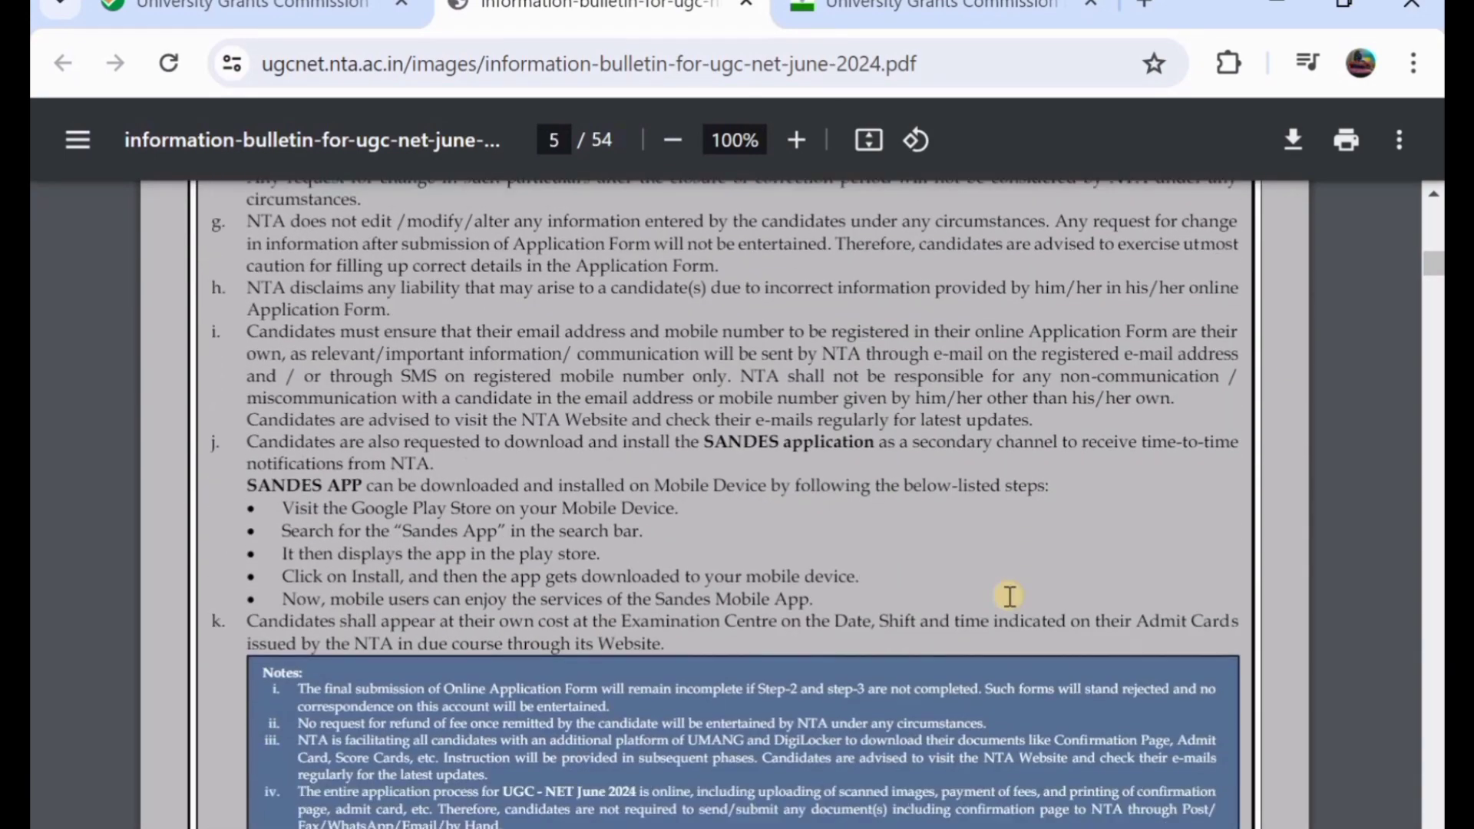
{"action": "scroll", "coordinate": [1009, 596], "scroll_direction": "down", "scroll_amount": 15}
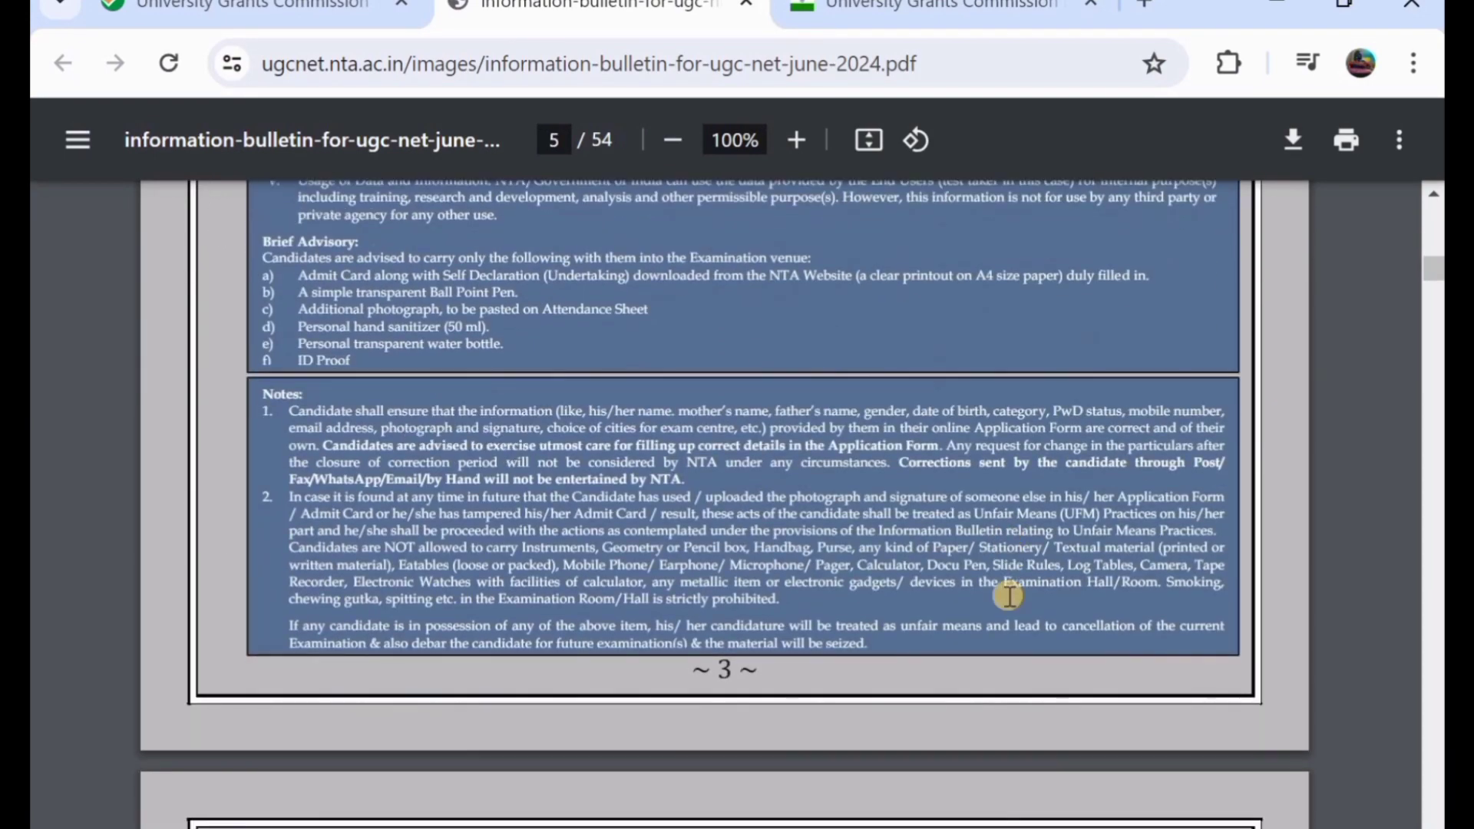
{"action": "scroll", "coordinate": [1009, 597], "scroll_direction": "down", "scroll_amount": 5}
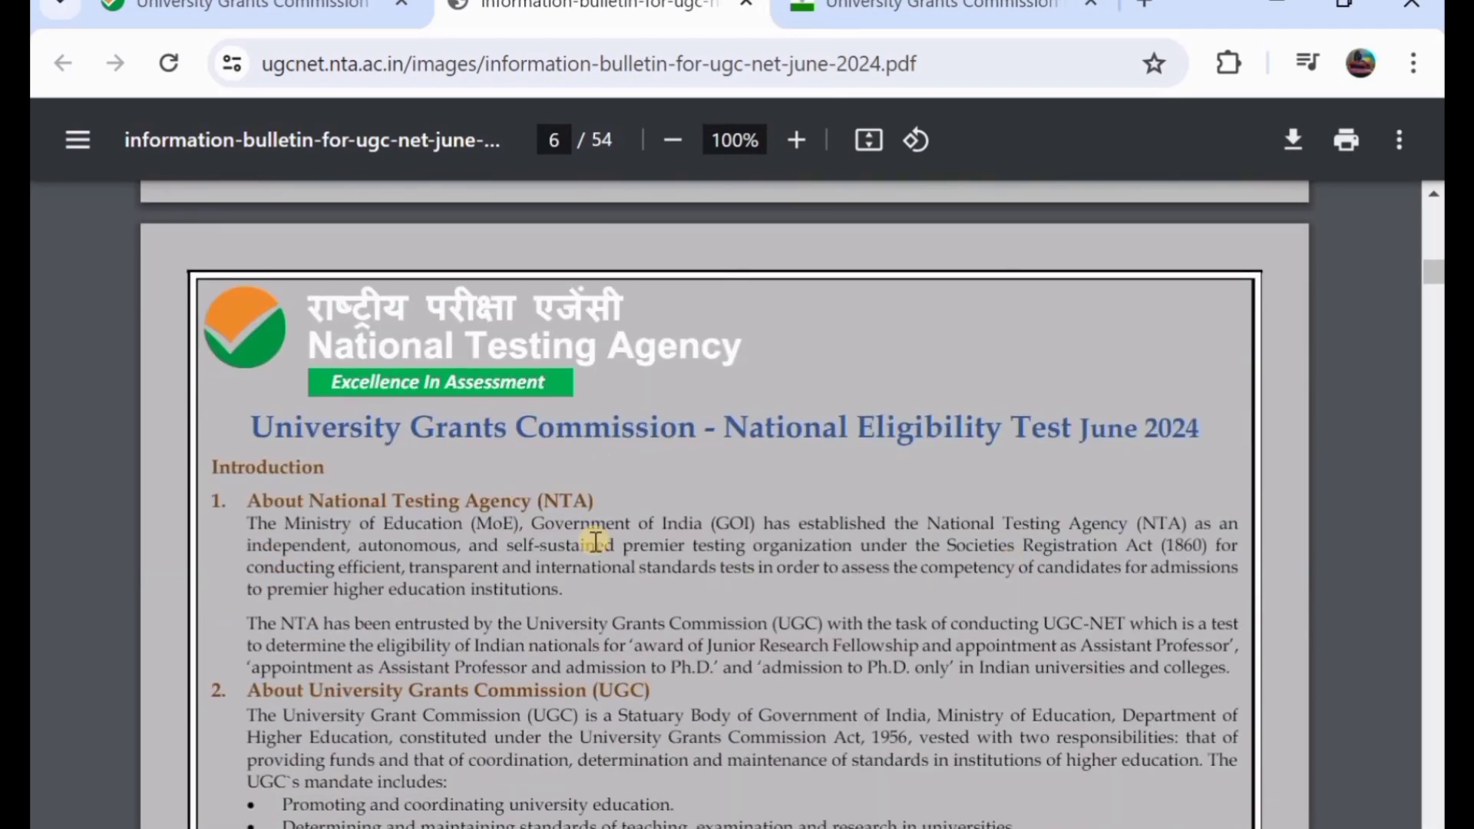
{"action": "scroll", "coordinate": [572, 546], "scroll_direction": "down", "scroll_amount": 2}
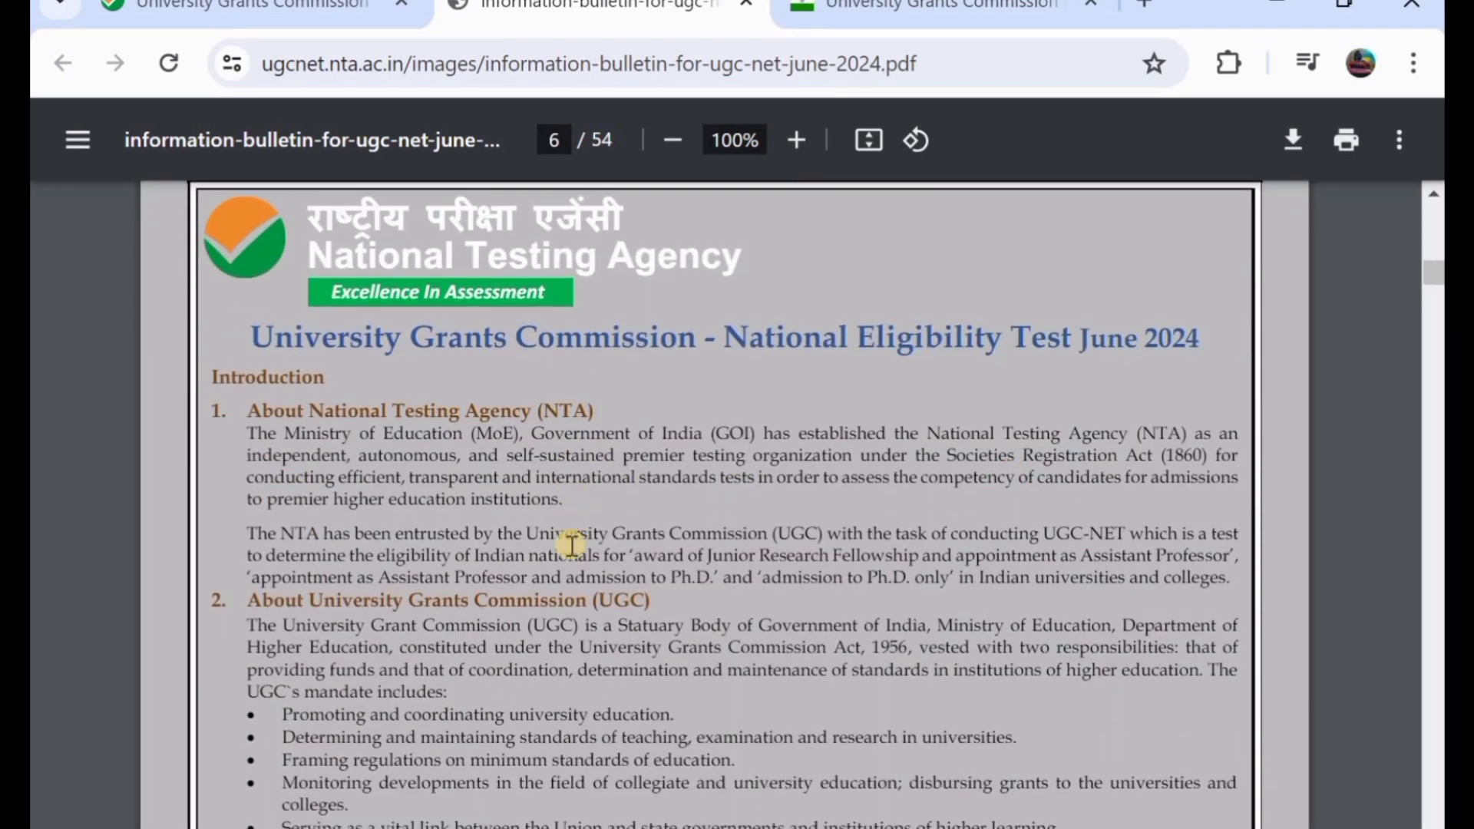
{"action": "scroll", "coordinate": [572, 546], "scroll_direction": "down", "scroll_amount": 4}
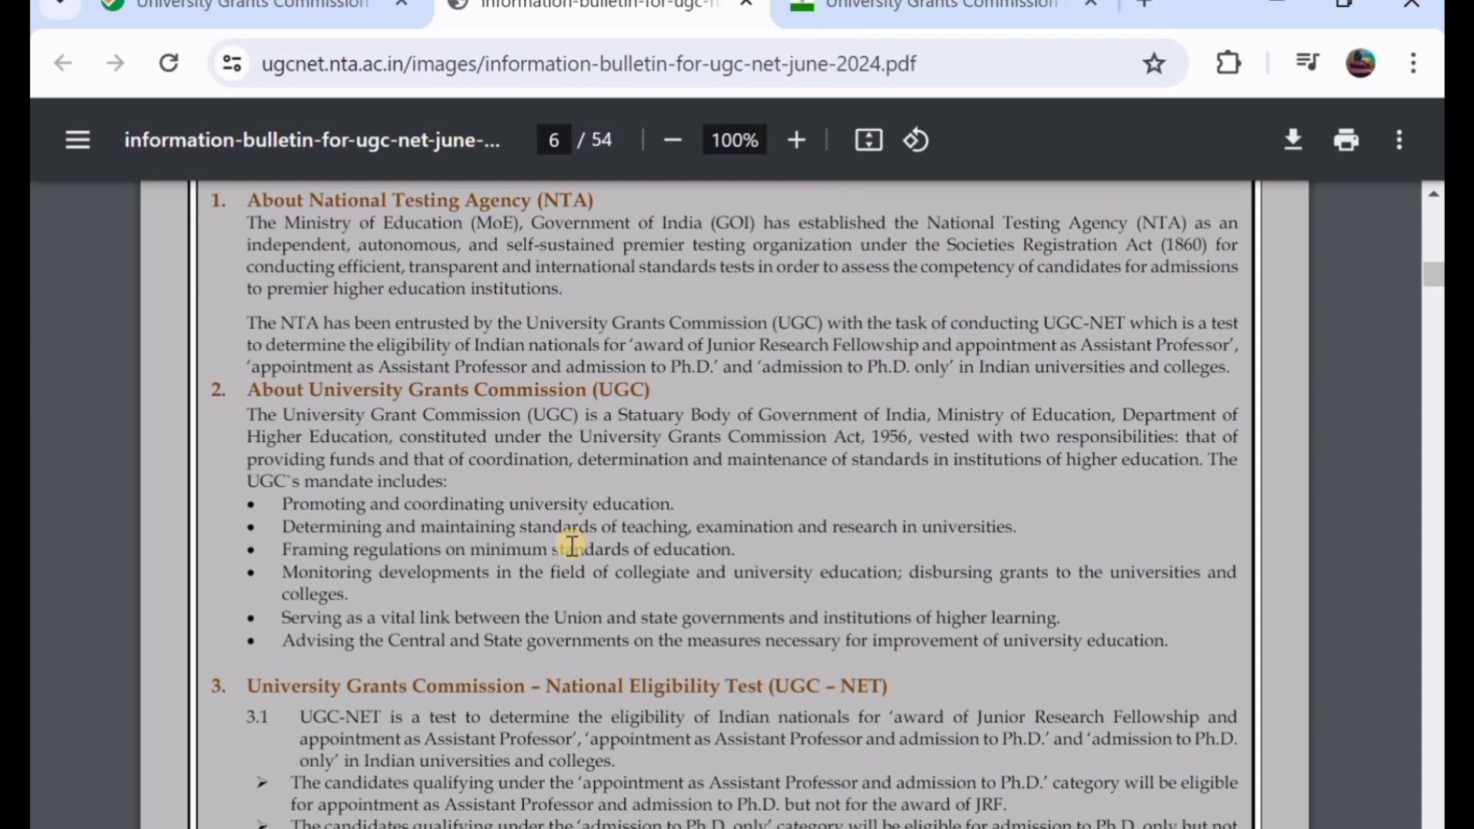
{"action": "scroll", "coordinate": [572, 546], "scroll_direction": "down", "scroll_amount": 6}
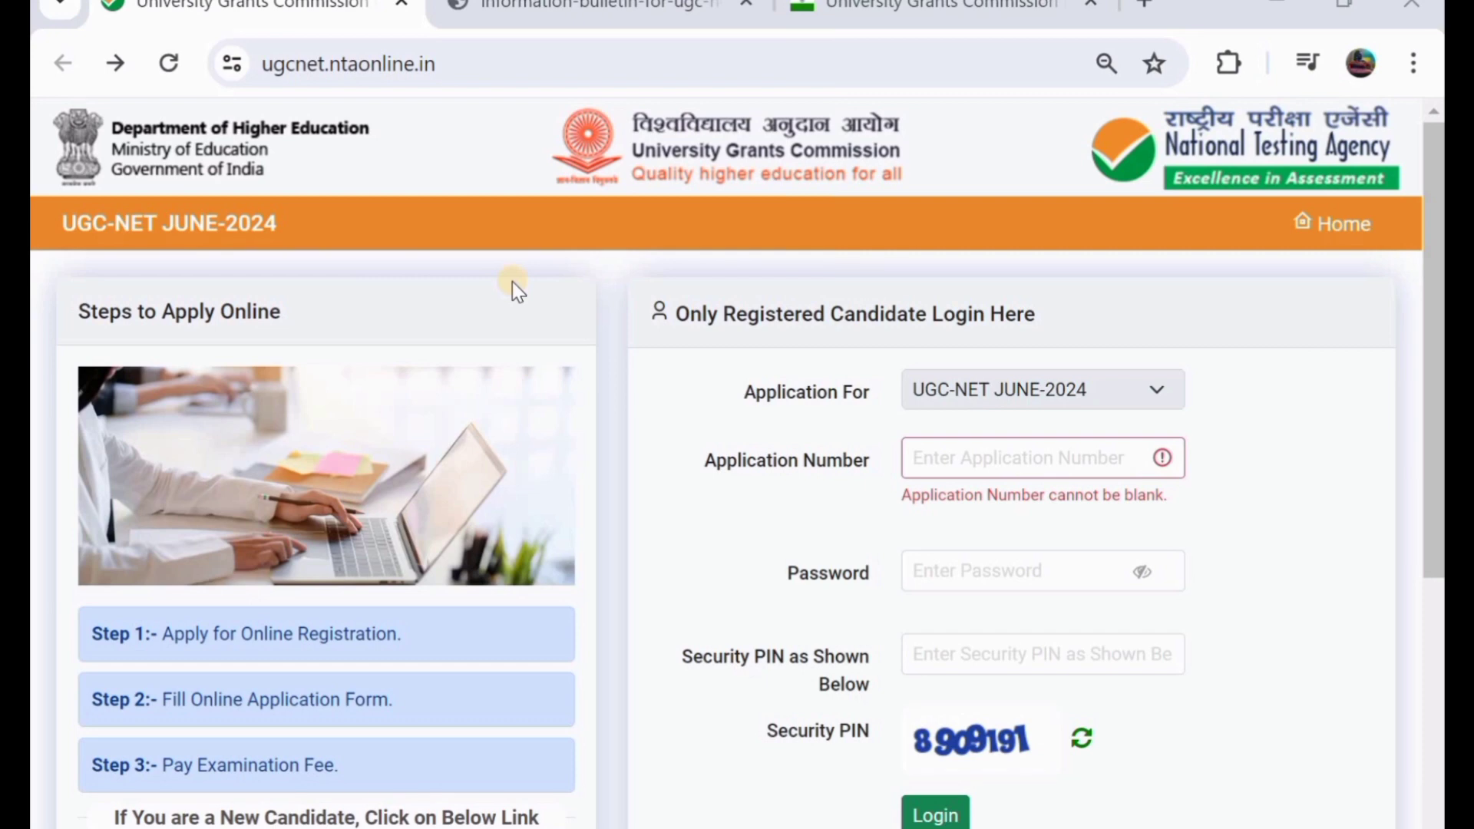
- Begin a new candidate registration, tick the bulletin declaration and proceed to Login and Identification
{"action": "scroll", "coordinate": [513, 290], "scroll_direction": "down", "scroll_amount": 3}
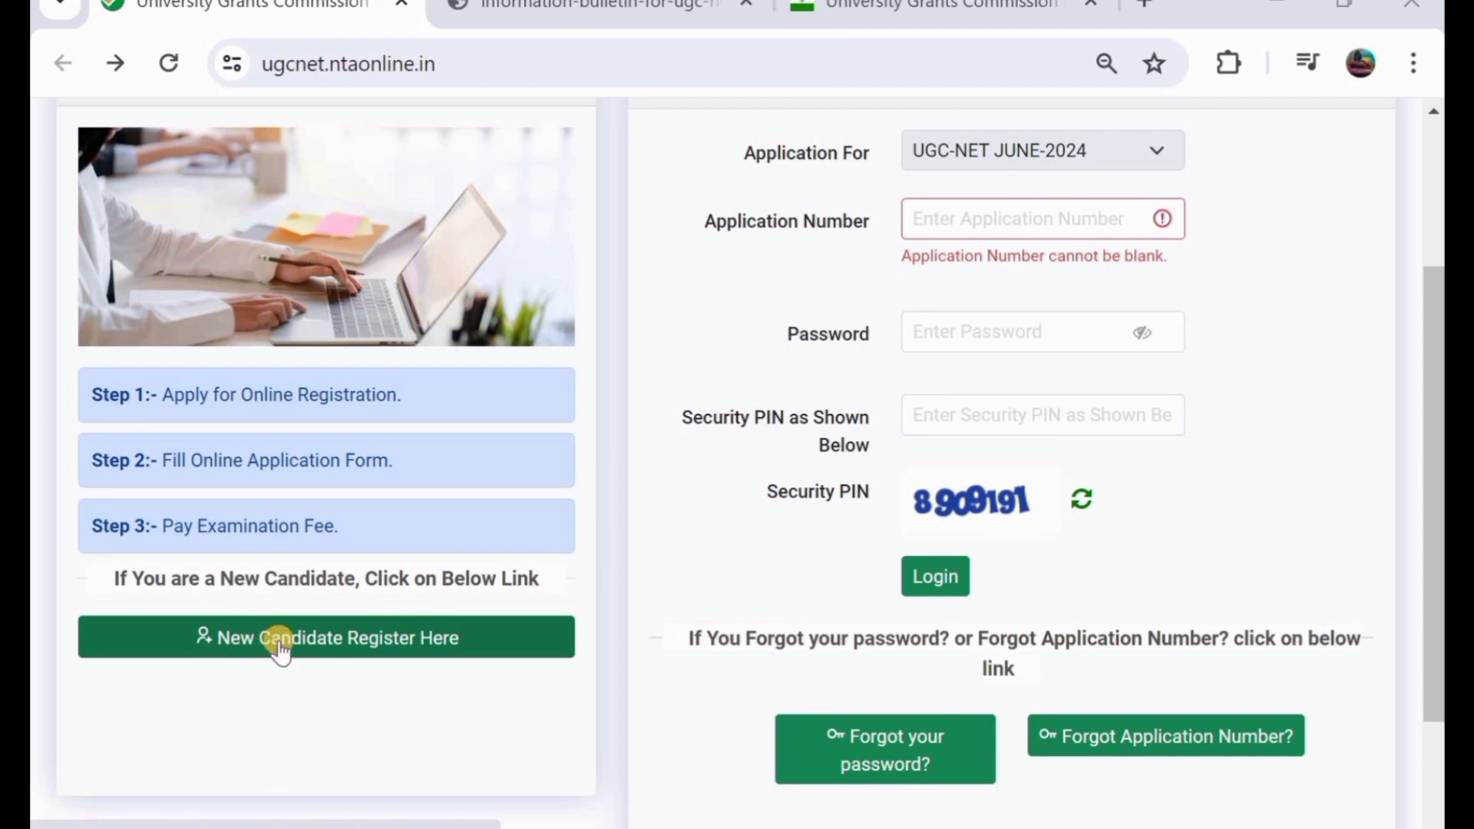
{"action": "left_click", "coordinate": [335, 644]}
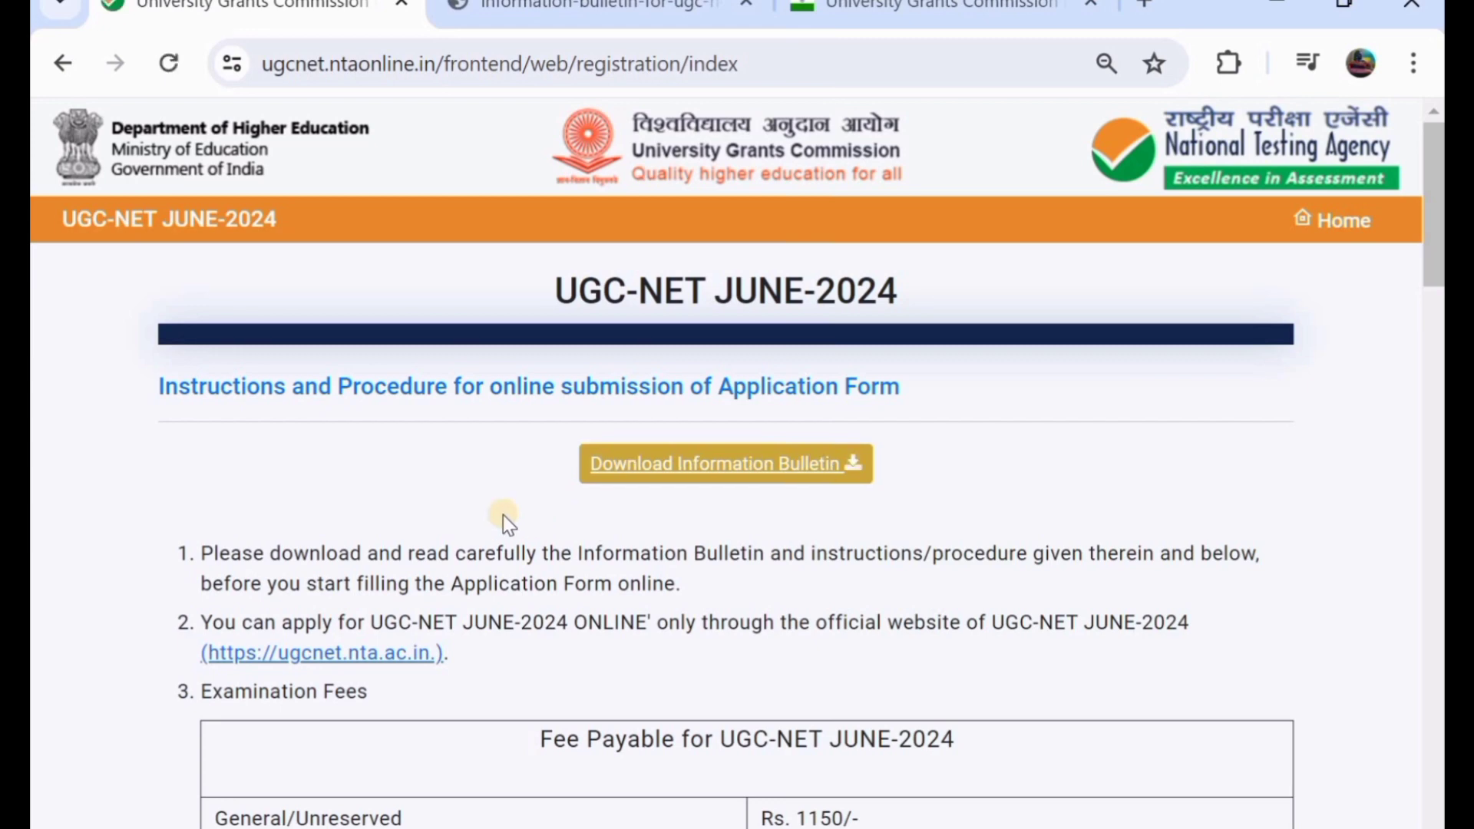
{"action": "scroll", "coordinate": [522, 506], "scroll_direction": "down", "scroll_amount": 1}
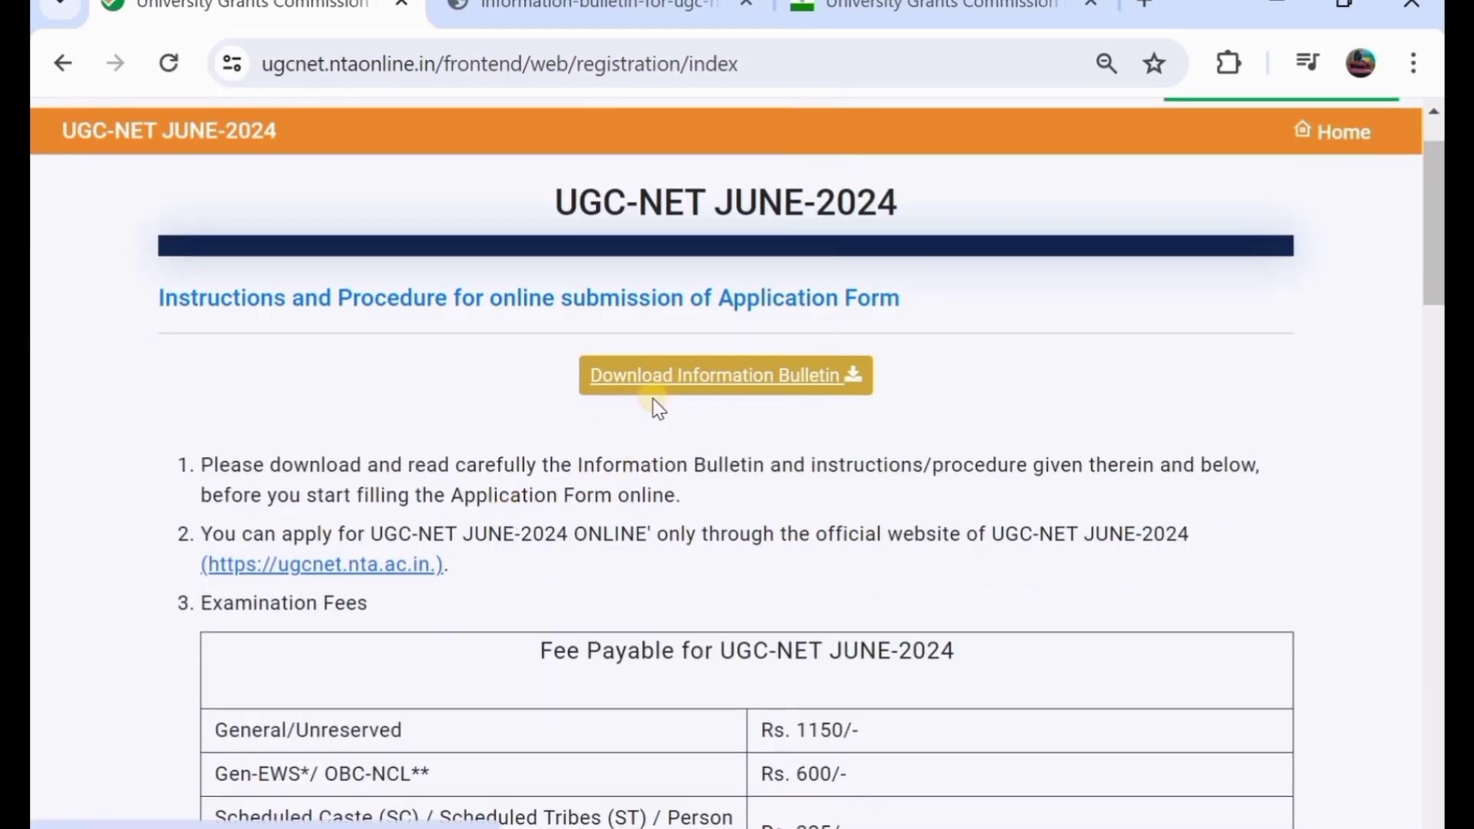
{"action": "scroll", "coordinate": [653, 409], "scroll_direction": "down", "scroll_amount": 3}
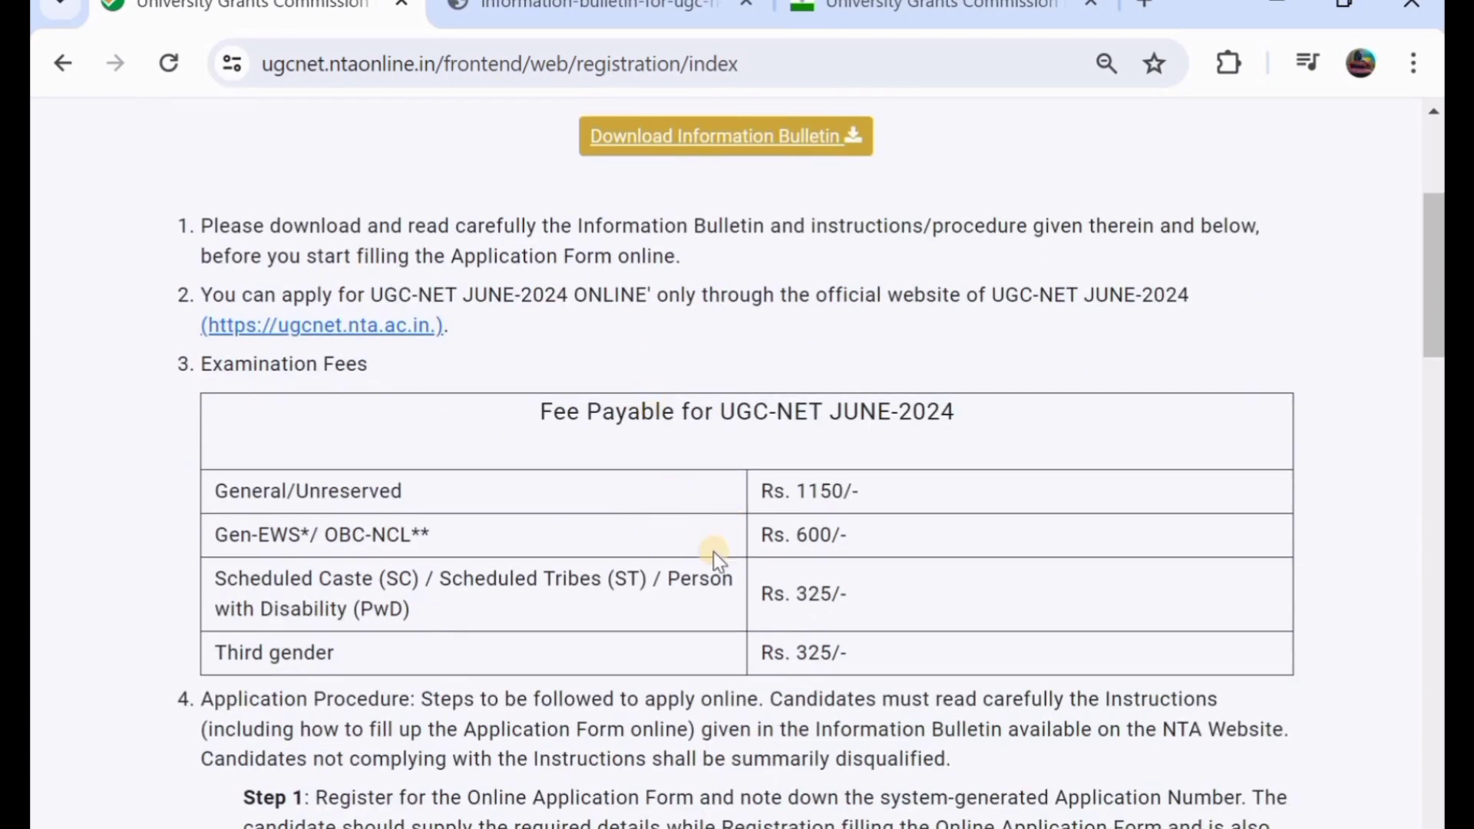
{"action": "scroll", "coordinate": [863, 570], "scroll_direction": "down", "scroll_amount": 2}
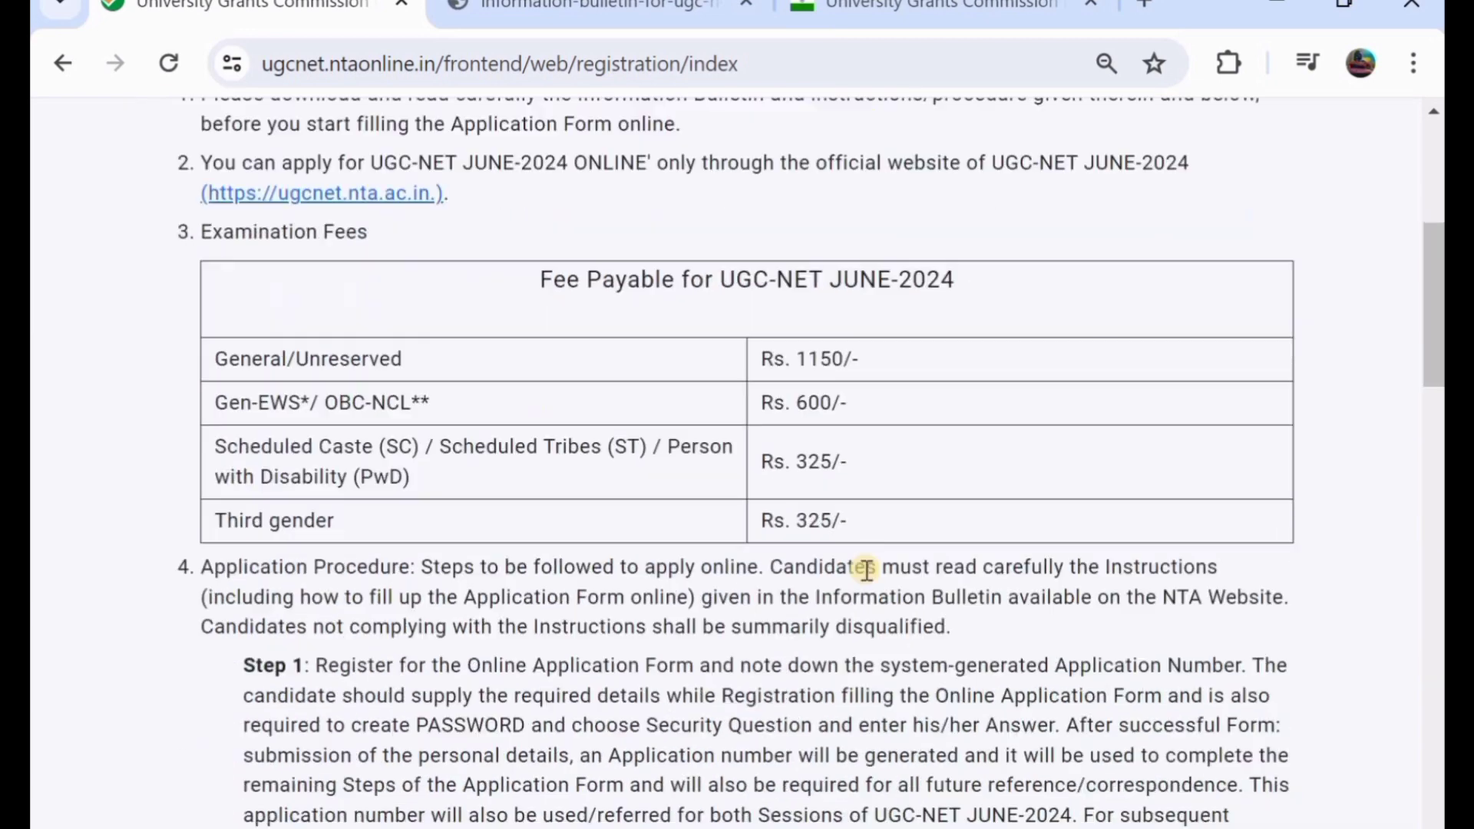
{"action": "scroll", "coordinate": [866, 569], "scroll_direction": "down", "scroll_amount": 20}
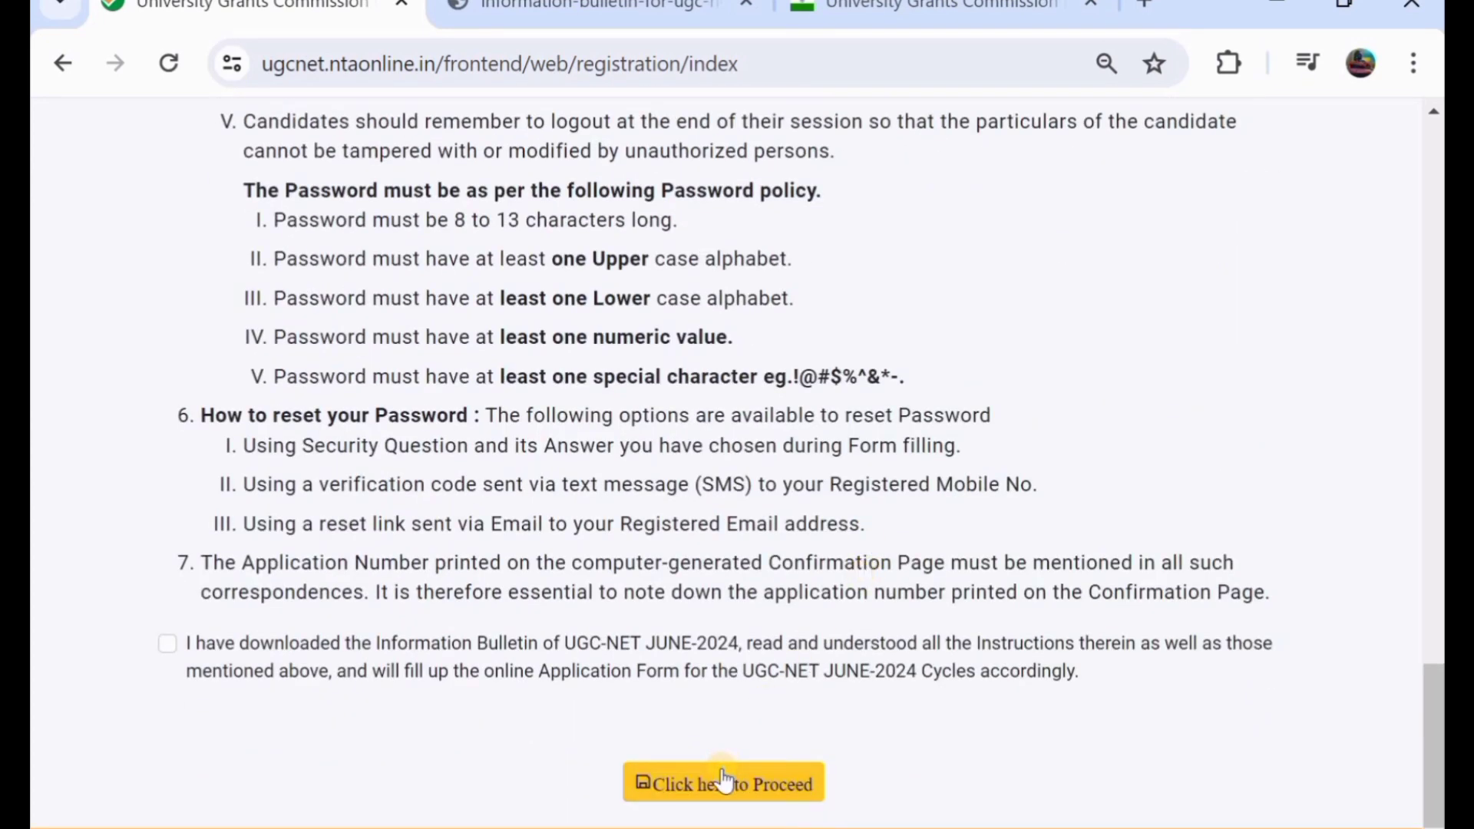
{"action": "left_click", "coordinate": [723, 781]}
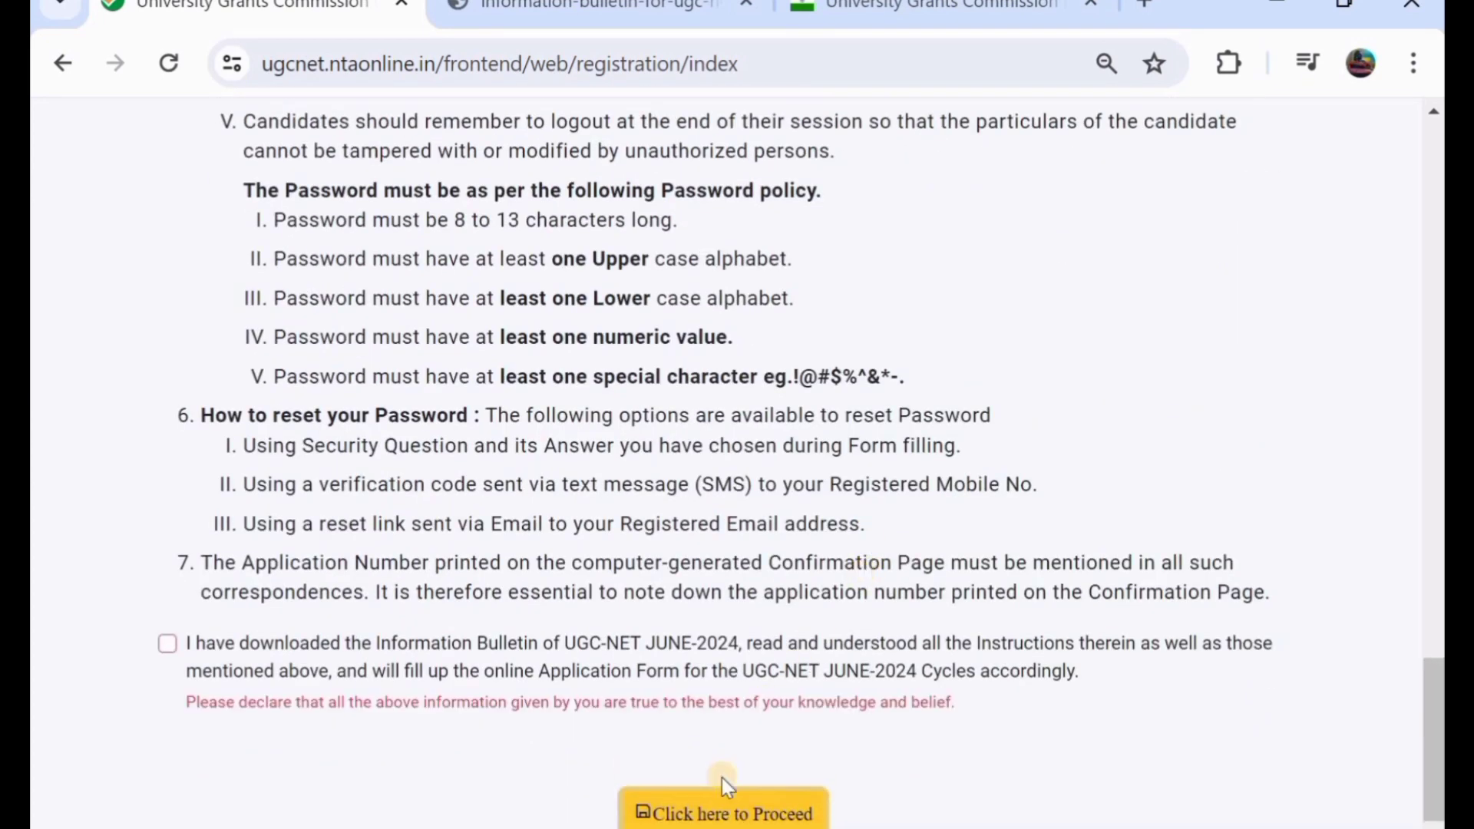
{"action": "left_click", "coordinate": [164, 645]}
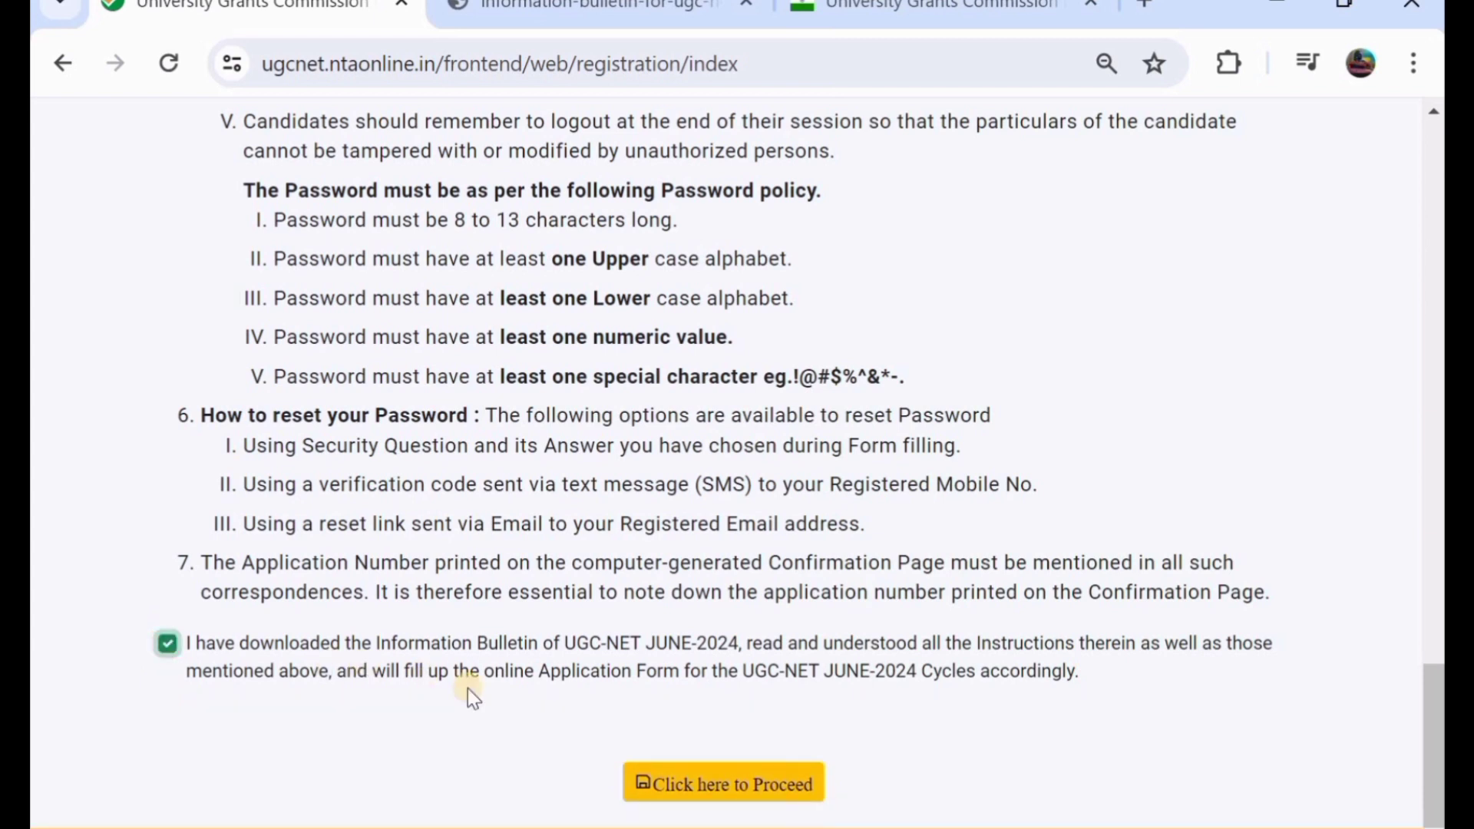
{"action": "left_click", "coordinate": [721, 791]}
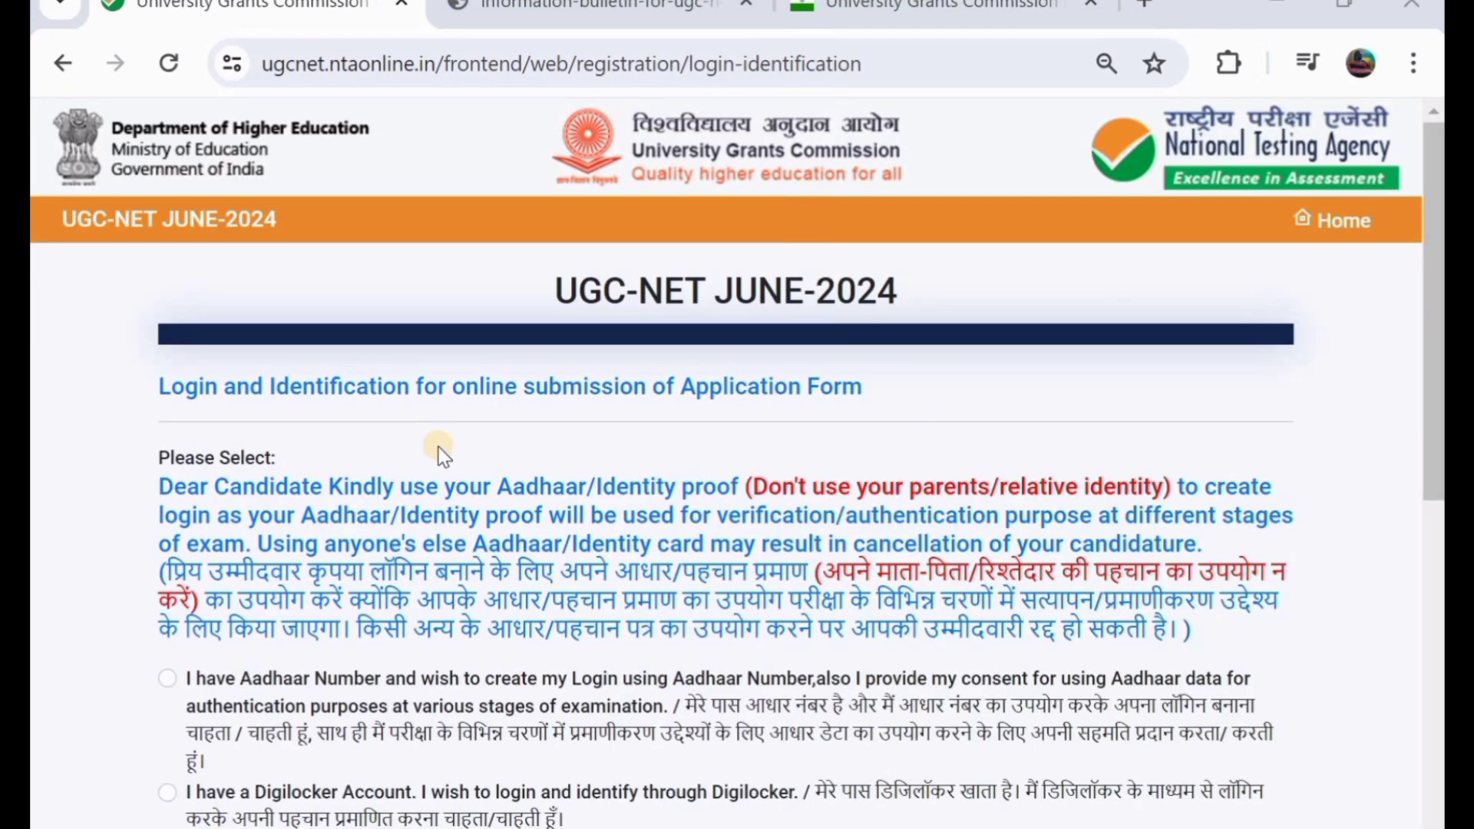
- Switch the login method from Aadhaar to 'I have a Digilocker Account'
{"action": "scroll", "coordinate": [439, 453], "scroll_direction": "down", "scroll_amount": 1}
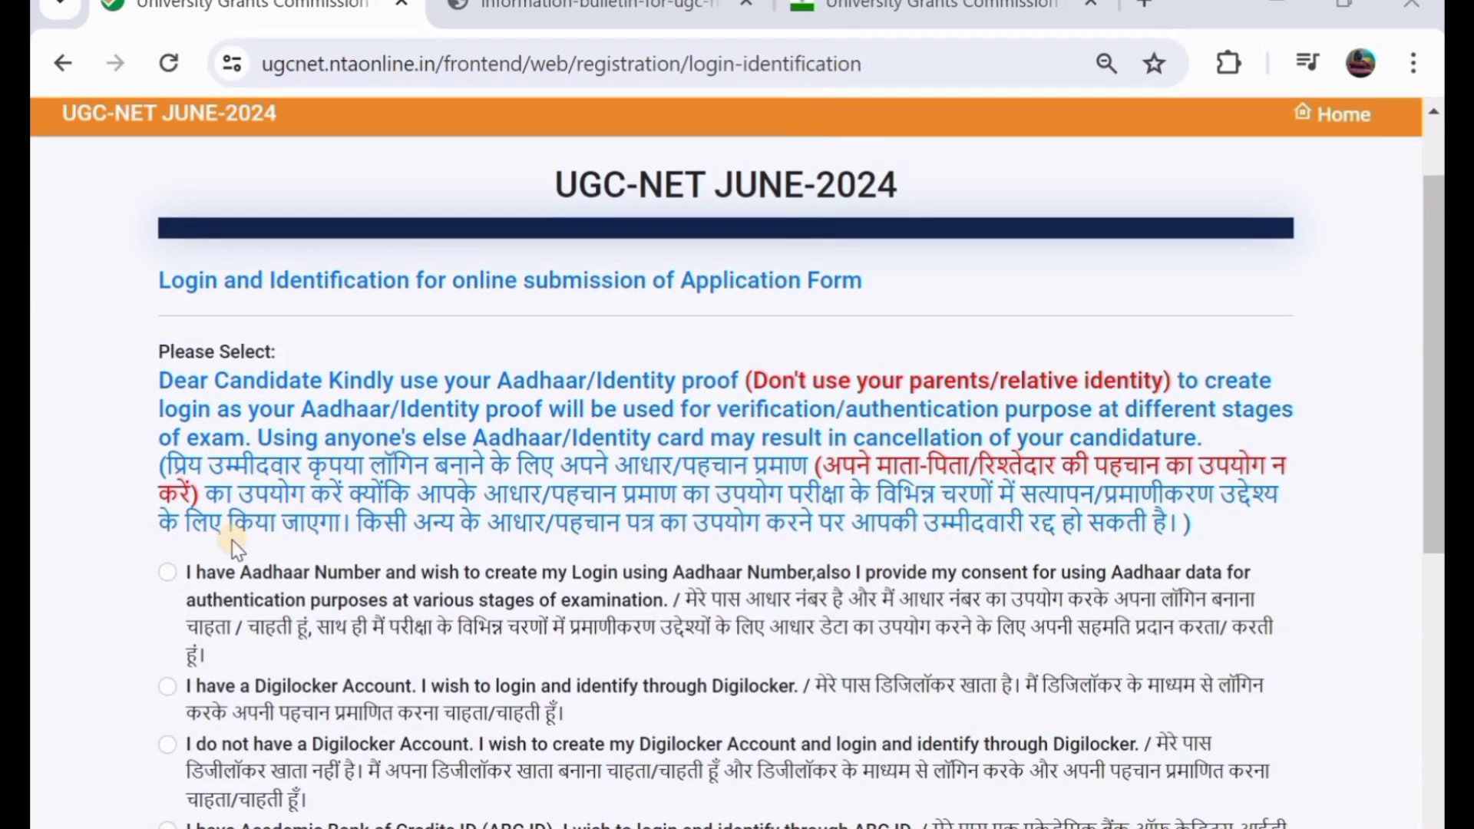
{"action": "left_click", "coordinate": [168, 578]}
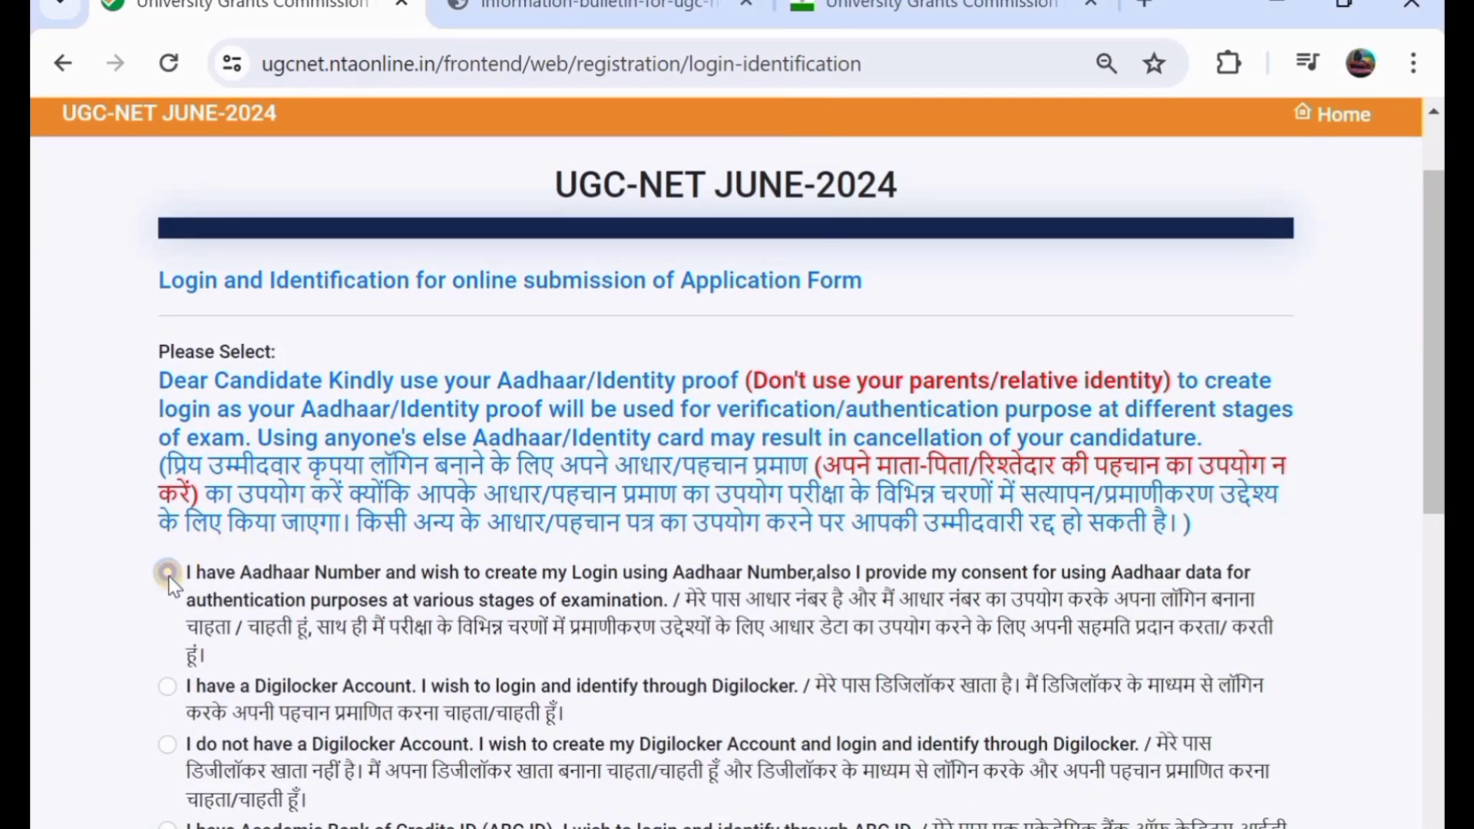
{"action": "scroll", "coordinate": [169, 577], "scroll_direction": "down", "scroll_amount": 6}
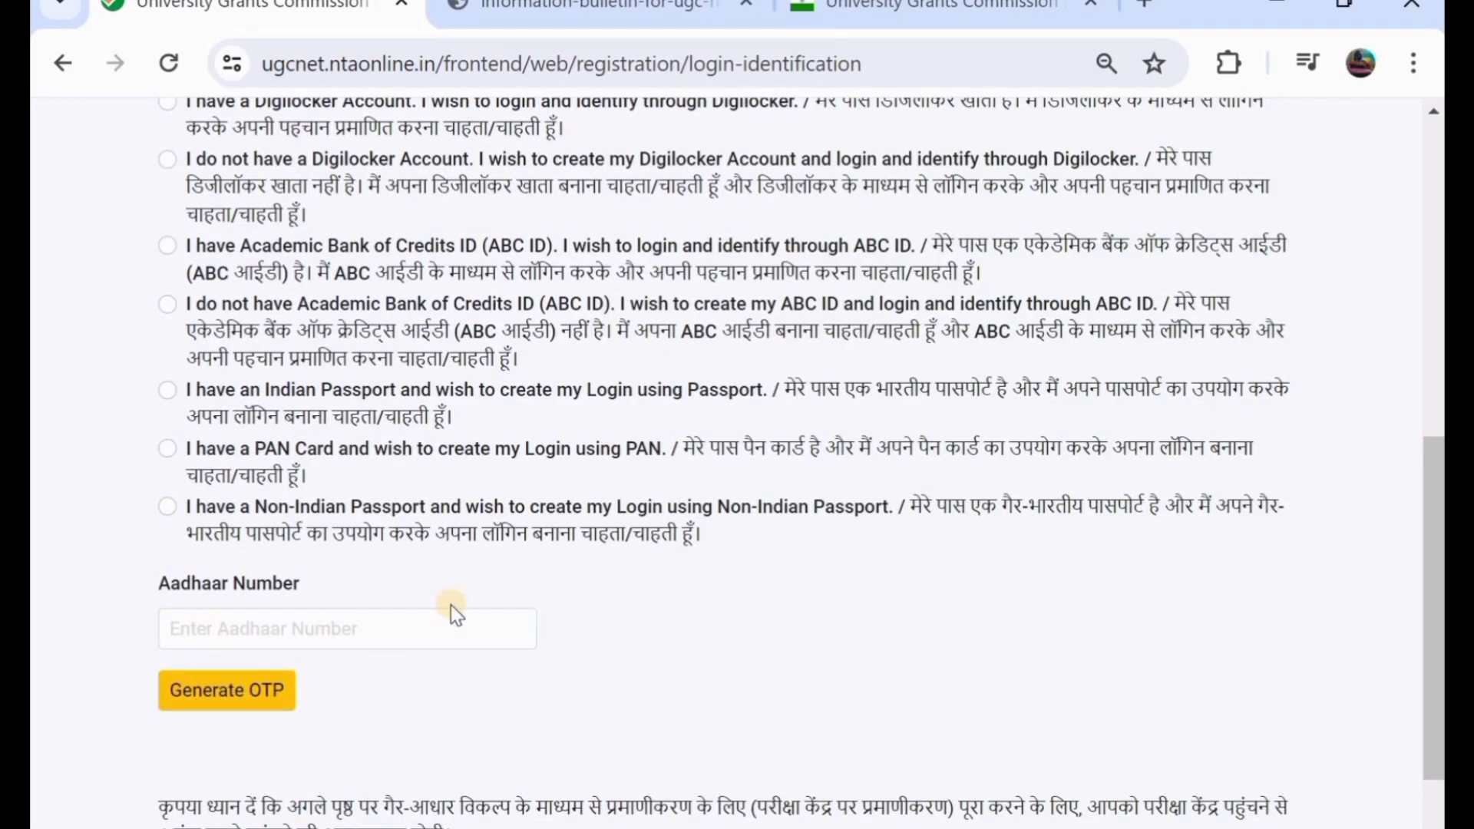
{"action": "scroll", "coordinate": [450, 605], "scroll_direction": "up", "scroll_amount": 4}
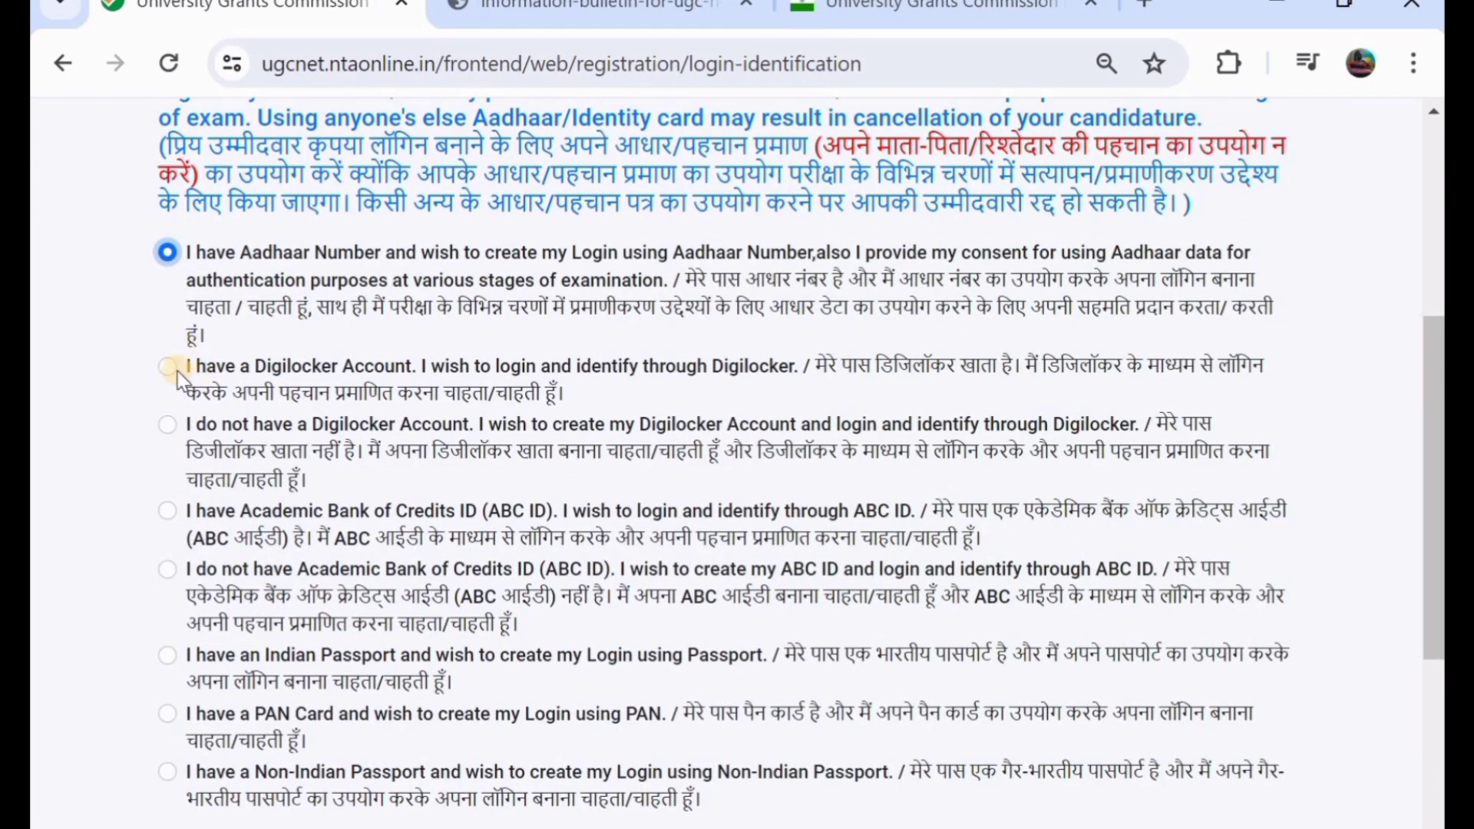
{"action": "left_click", "coordinate": [166, 366]}
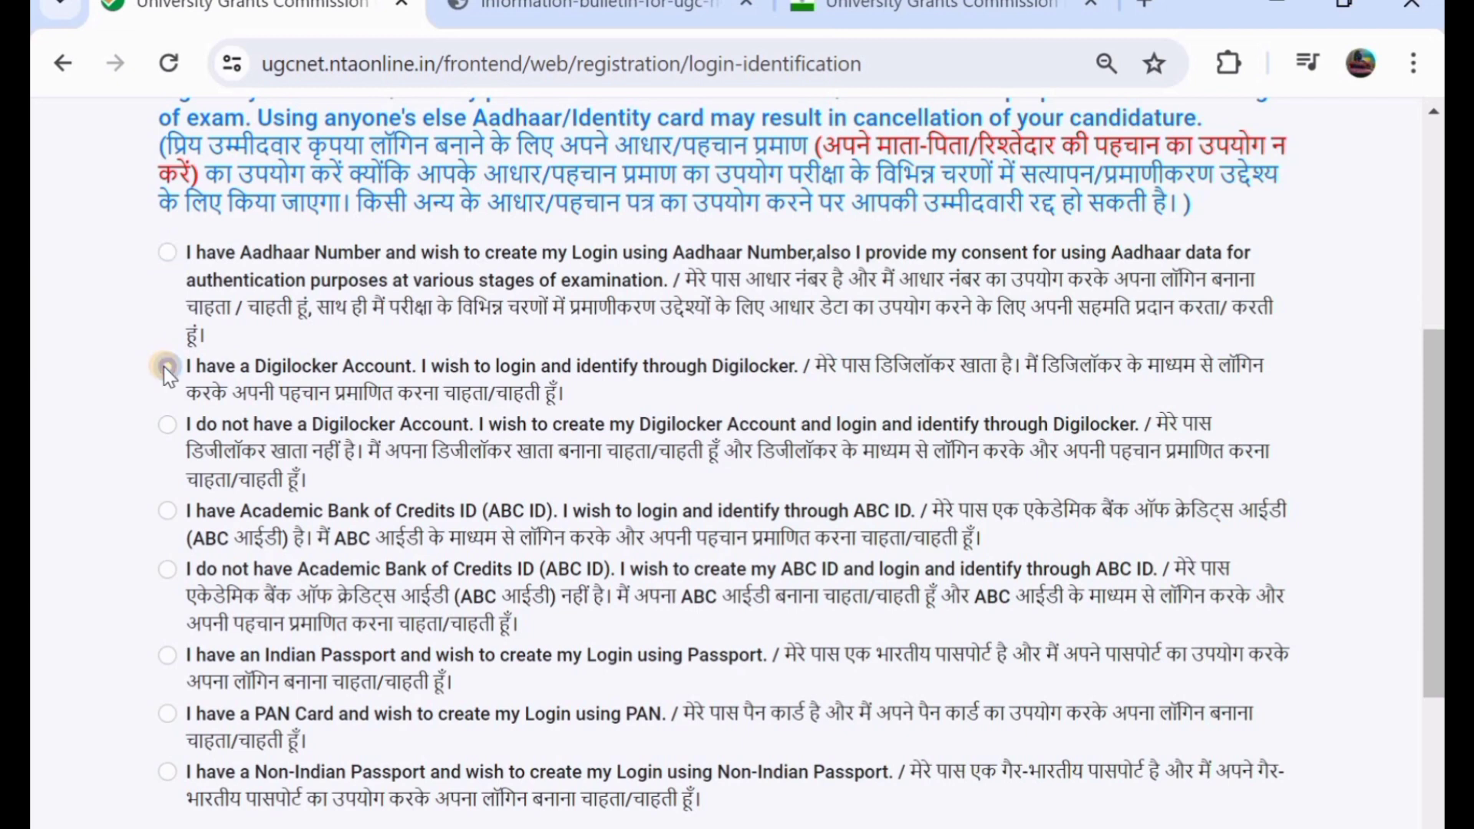
{"action": "scroll", "coordinate": [163, 366], "scroll_direction": "down", "scroll_amount": 3}
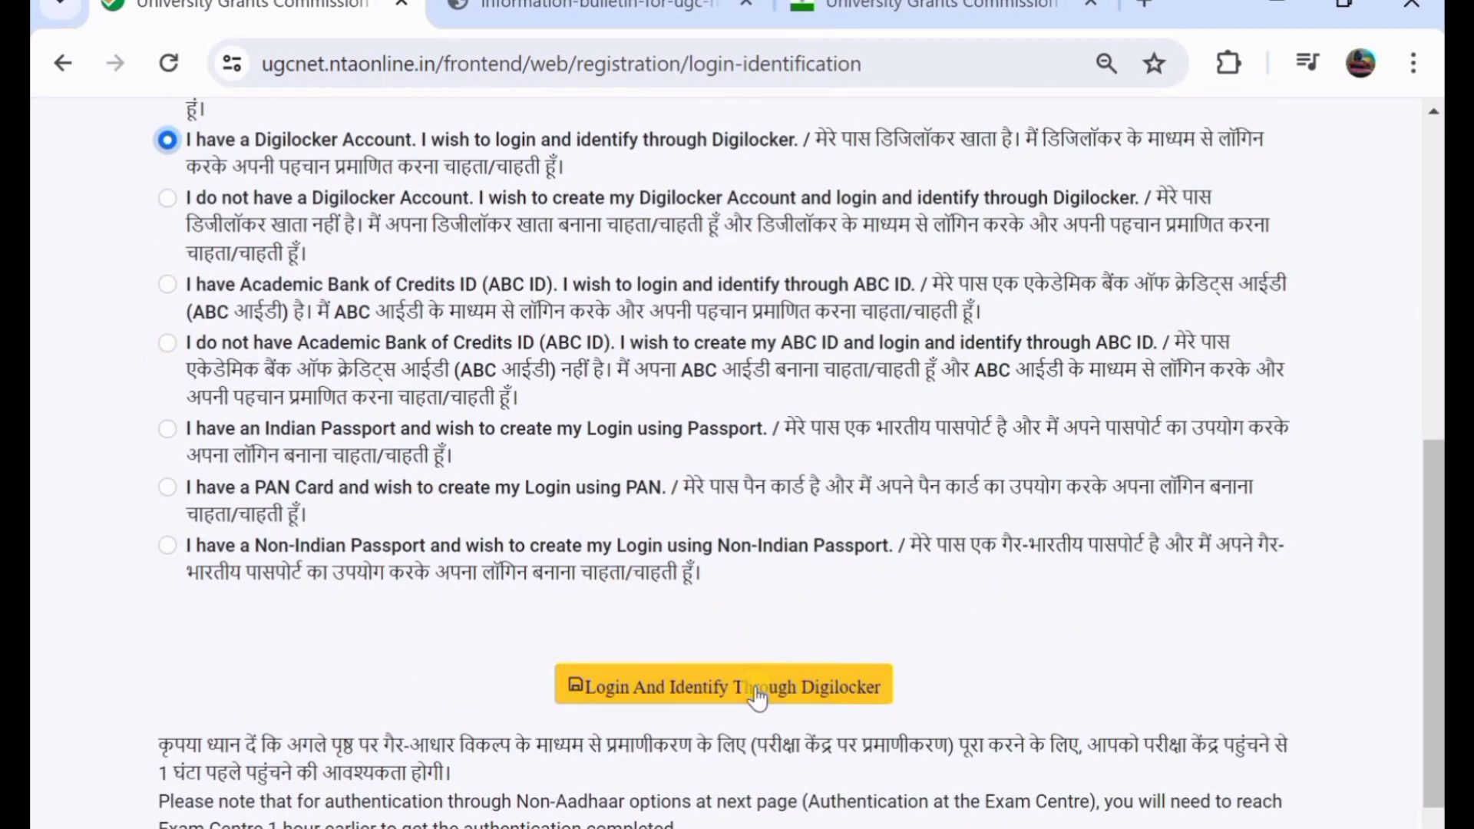
{"action": "scroll", "coordinate": [347, 514], "scroll_direction": "up", "scroll_amount": 3}
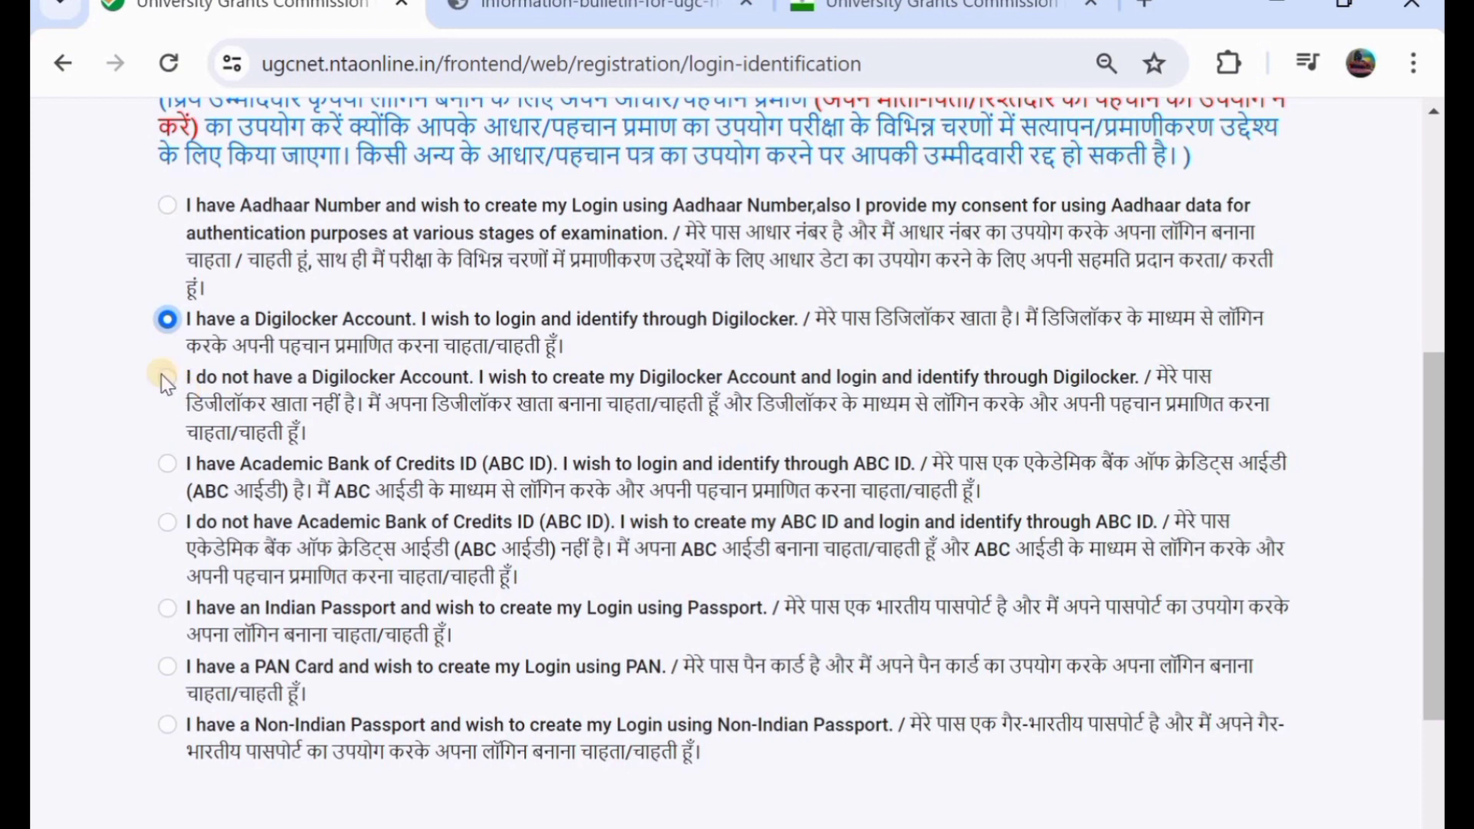
- Mark no Digilocker account and no ABC ID, then choose the Aadhaar Number login option
{"action": "left_click", "coordinate": [166, 377]}
{"action": "left_click", "coordinate": [172, 527]}
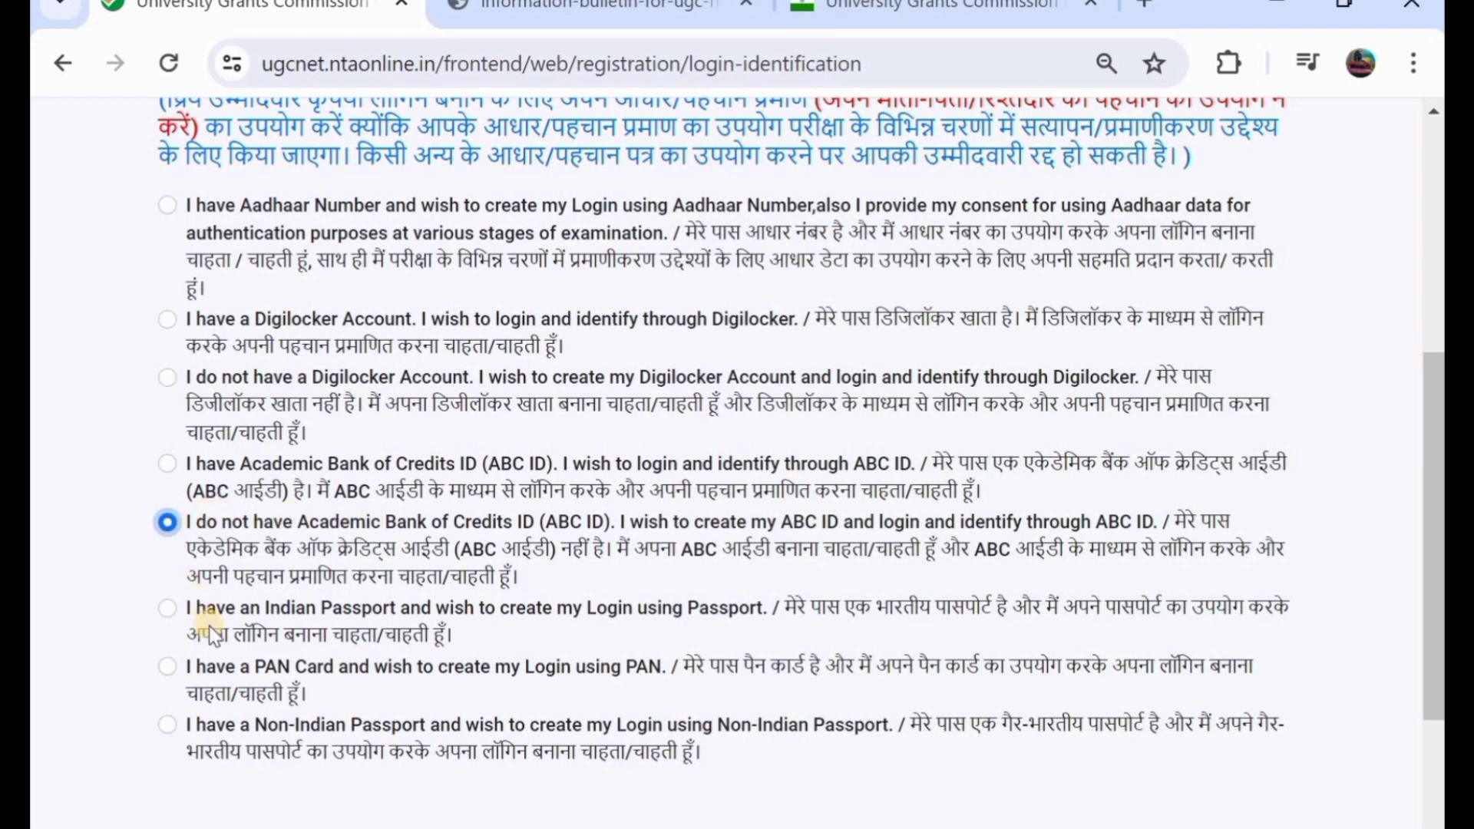
{"action": "scroll", "coordinate": [269, 618], "scroll_direction": "down", "scroll_amount": 1}
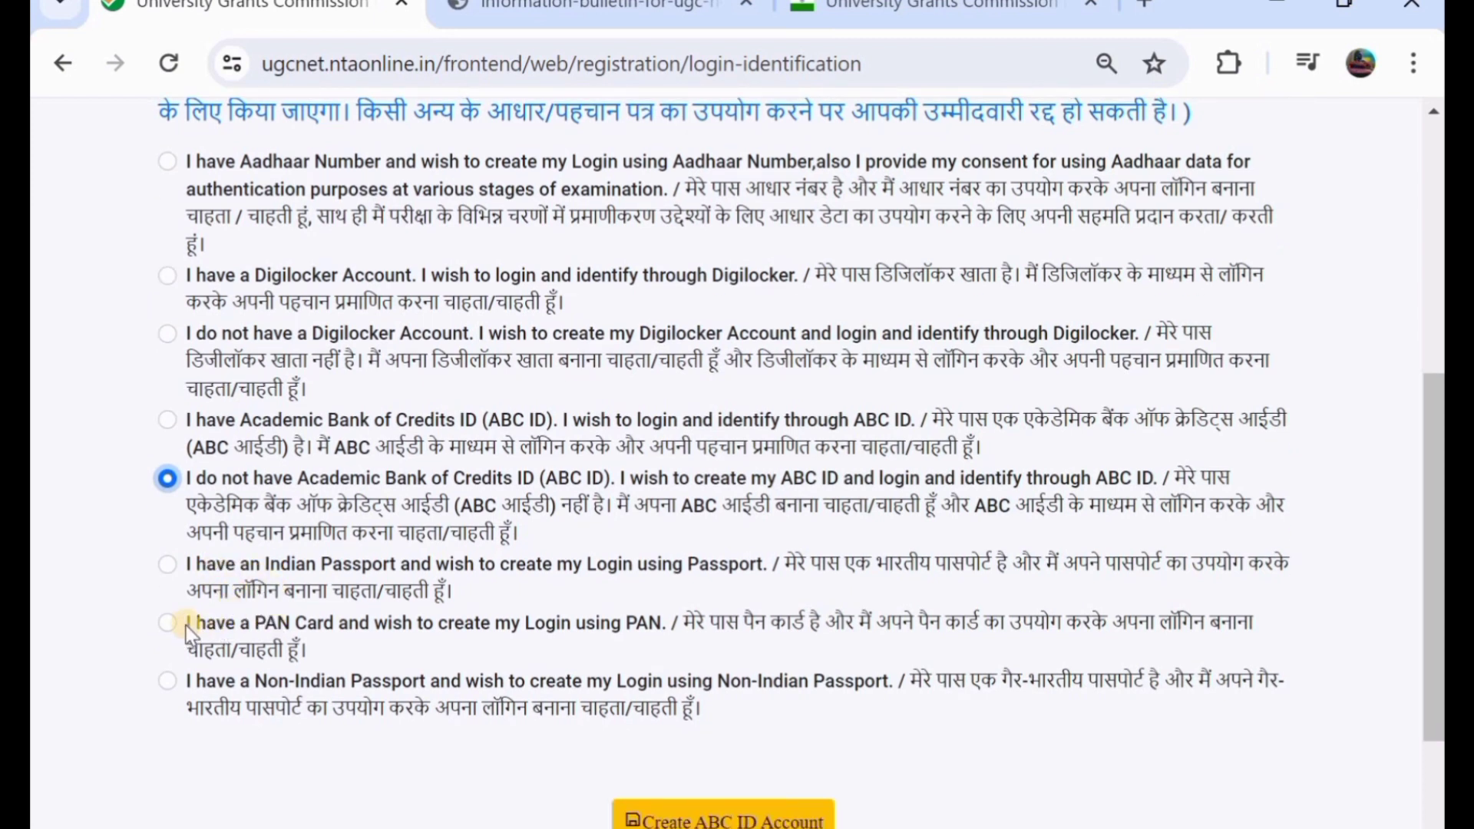
{"action": "scroll", "coordinate": [213, 622], "scroll_direction": "down", "scroll_amount": 1}
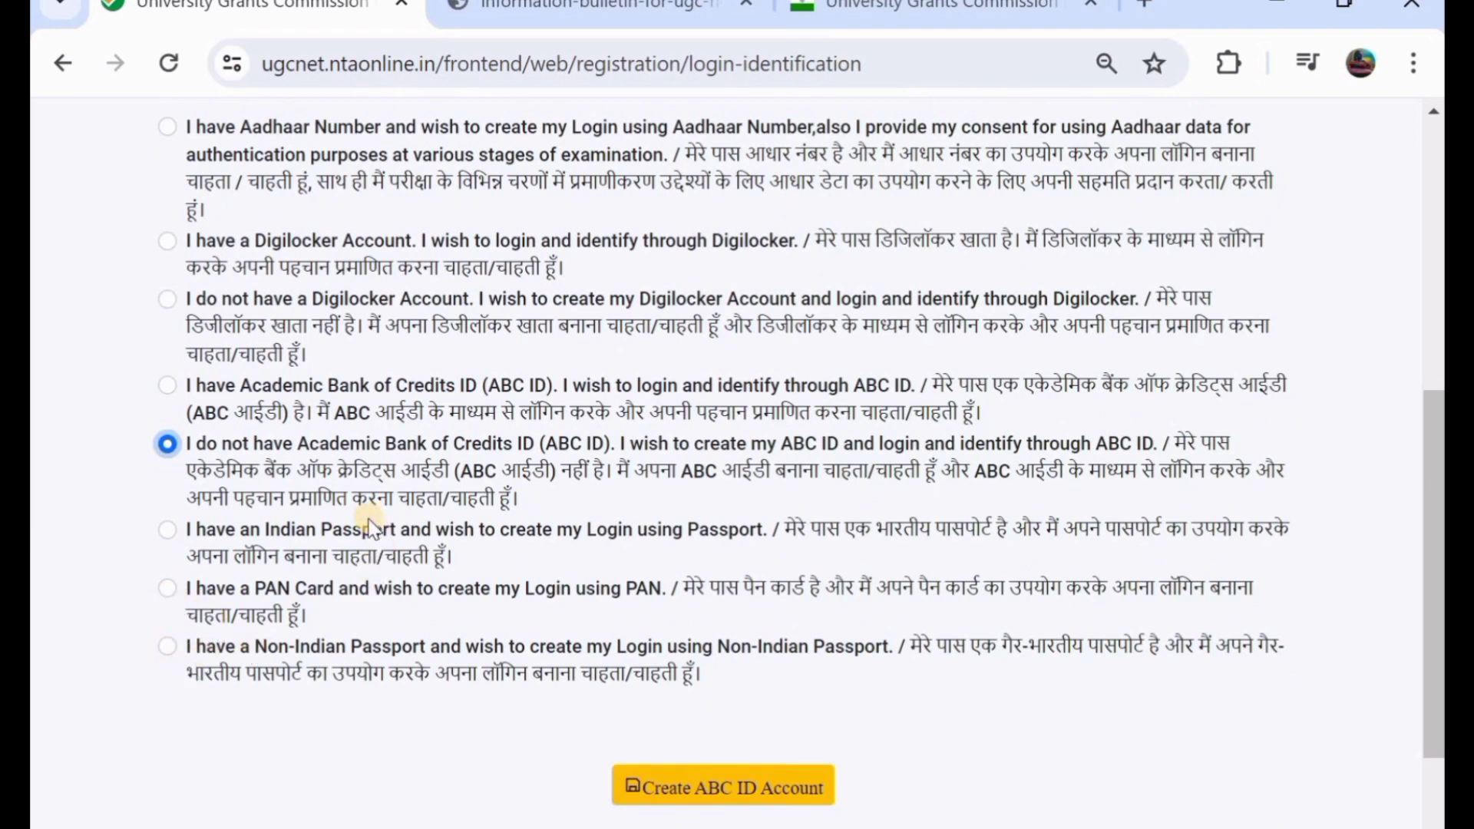
{"action": "scroll", "coordinate": [371, 519], "scroll_direction": "up", "scroll_amount": 2}
{"action": "scroll", "coordinate": [370, 524], "scroll_direction": "up", "scroll_amount": 1}
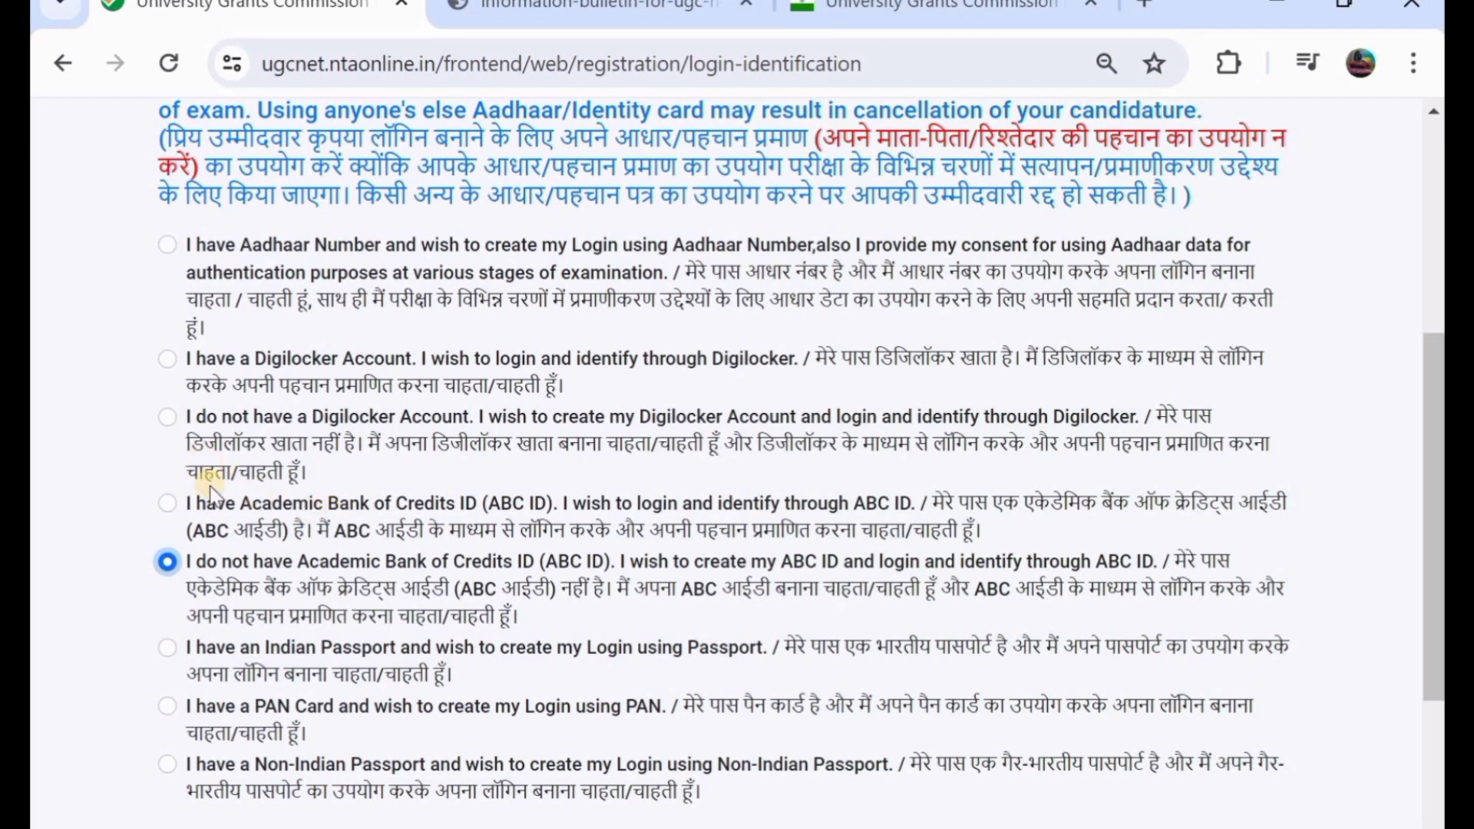
{"action": "left_click", "coordinate": [164, 248]}
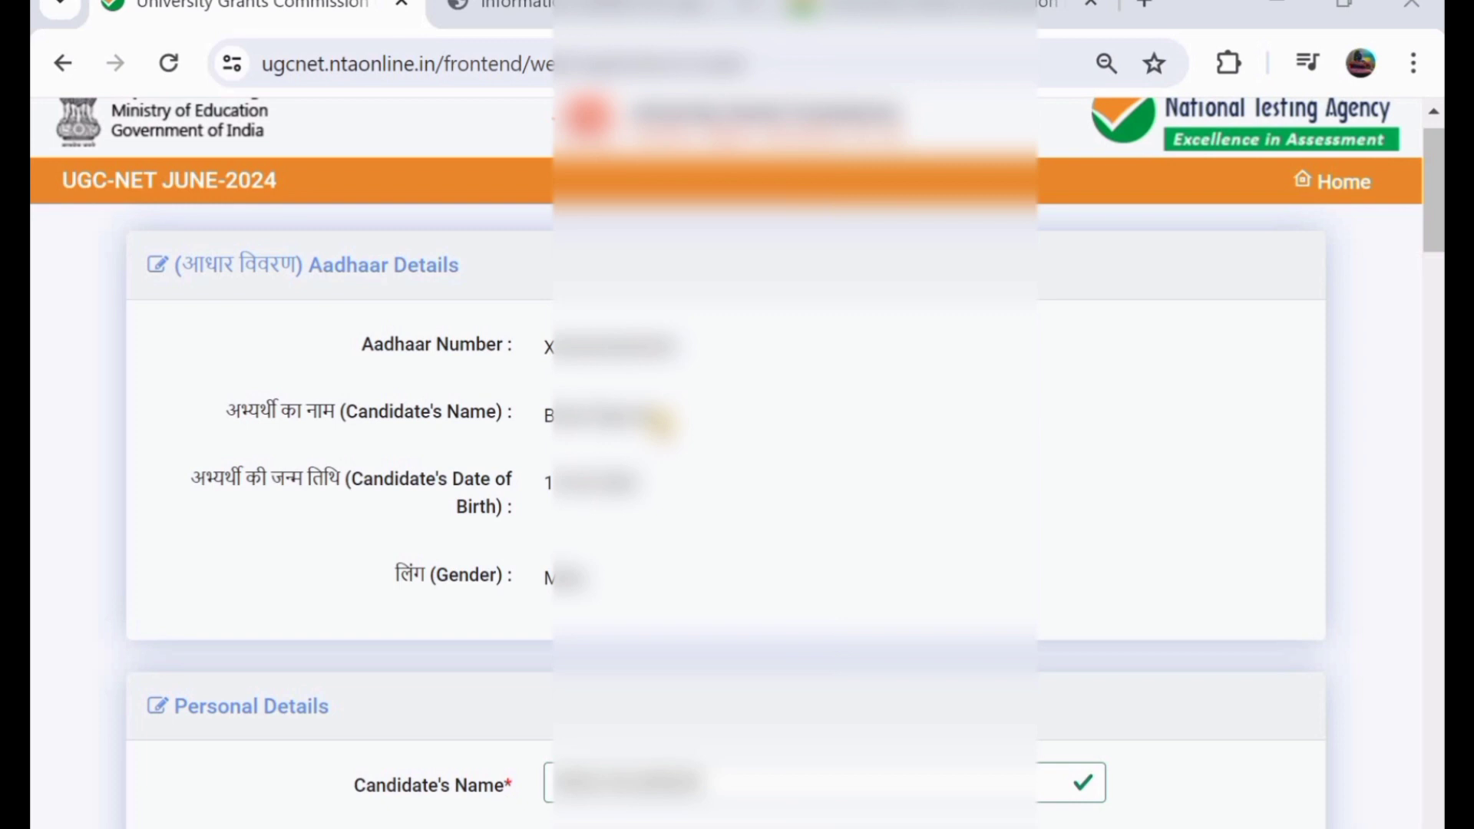
- Enter 'ABC' as the father's name and 'ABCDE' as the mother's name
{"action": "scroll", "coordinate": [725, 461], "scroll_direction": "down", "scroll_amount": 2}
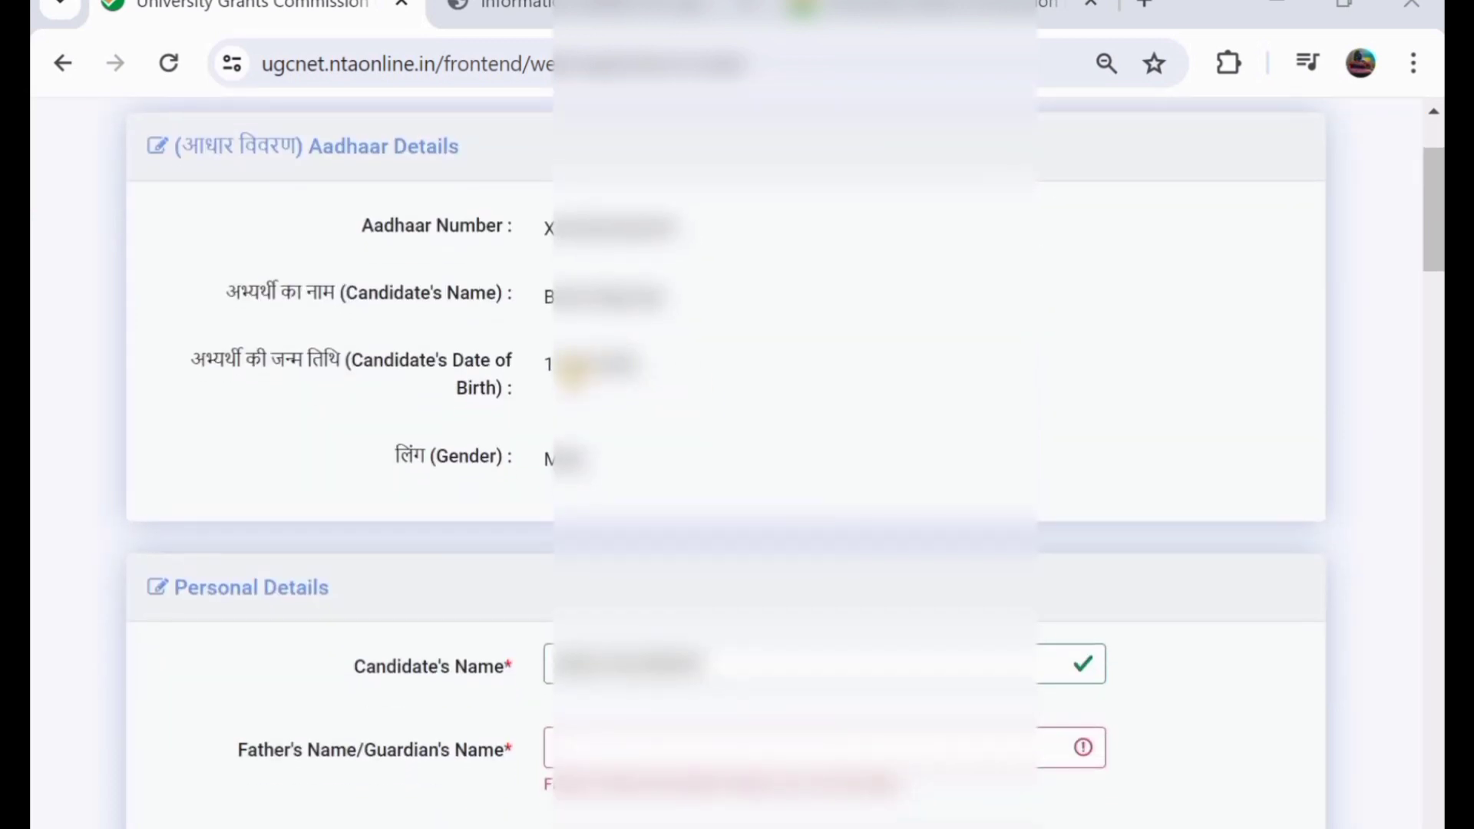
{"action": "scroll", "coordinate": [725, 461], "scroll_direction": "down", "scroll_amount": 4}
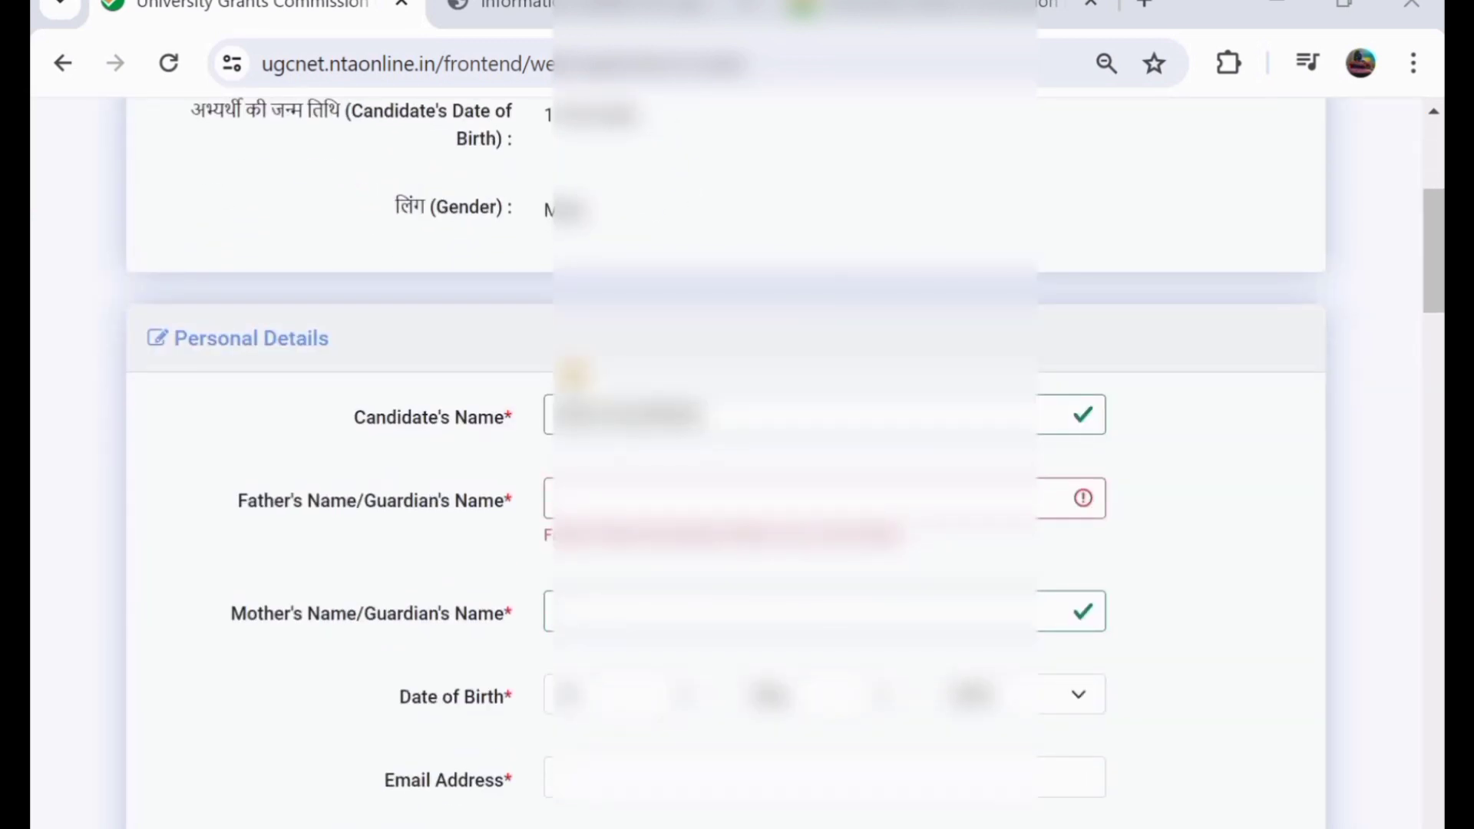
{"action": "mouse_move", "coordinate": [733, 408]}
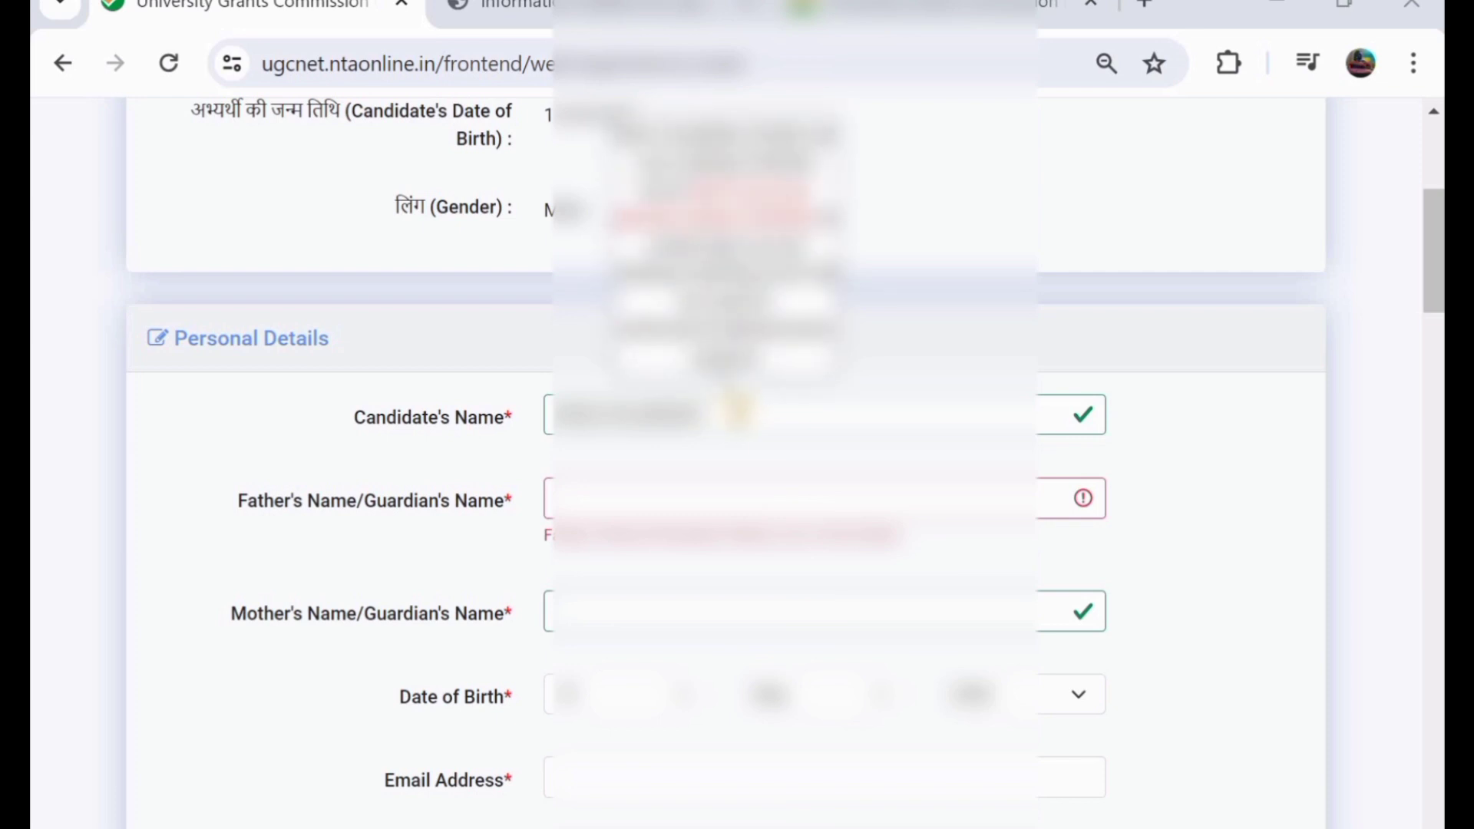
{"action": "left_click", "coordinate": [625, 505]}
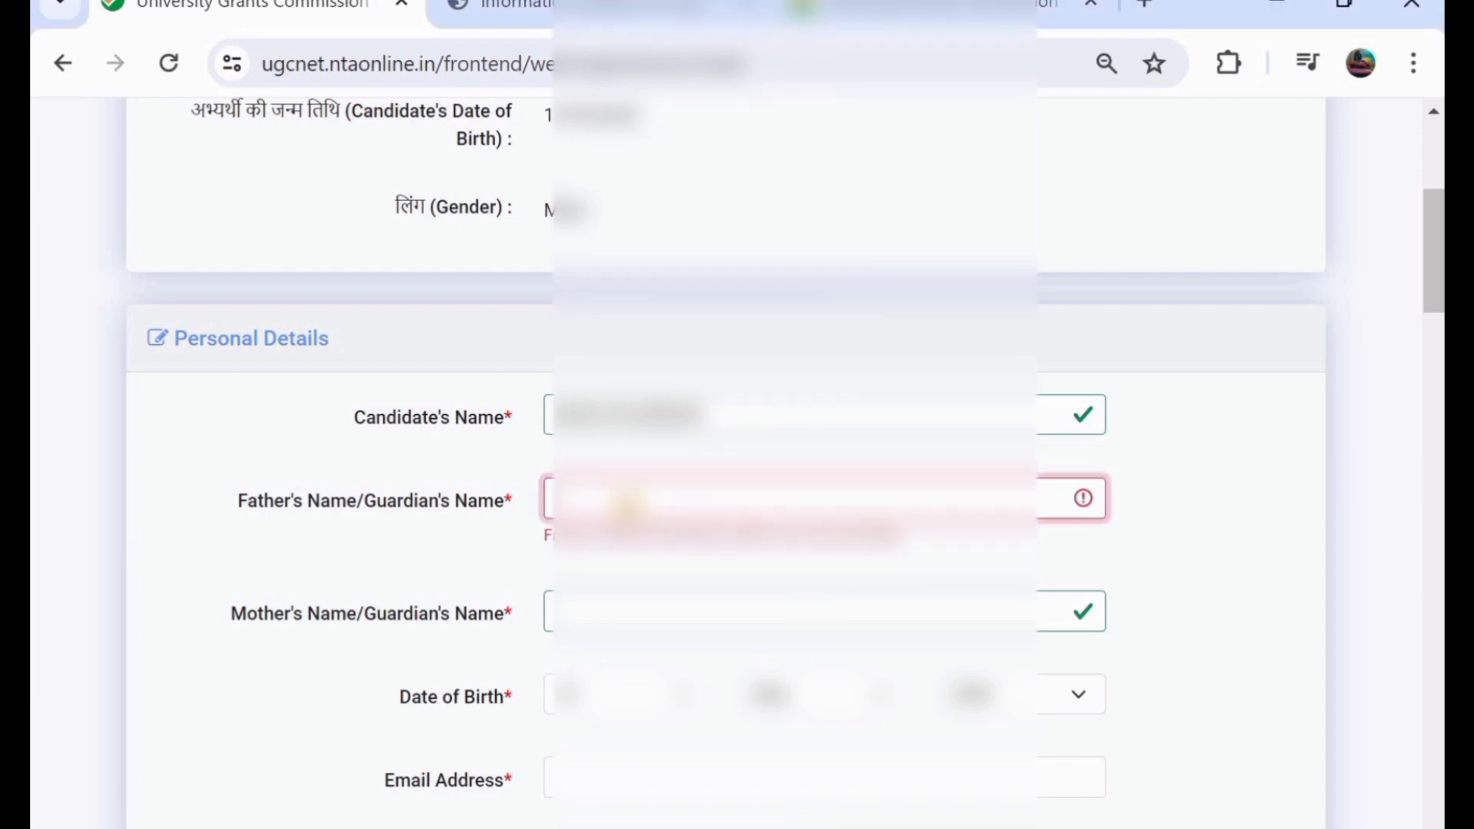
{"action": "type", "text": "ABC"}
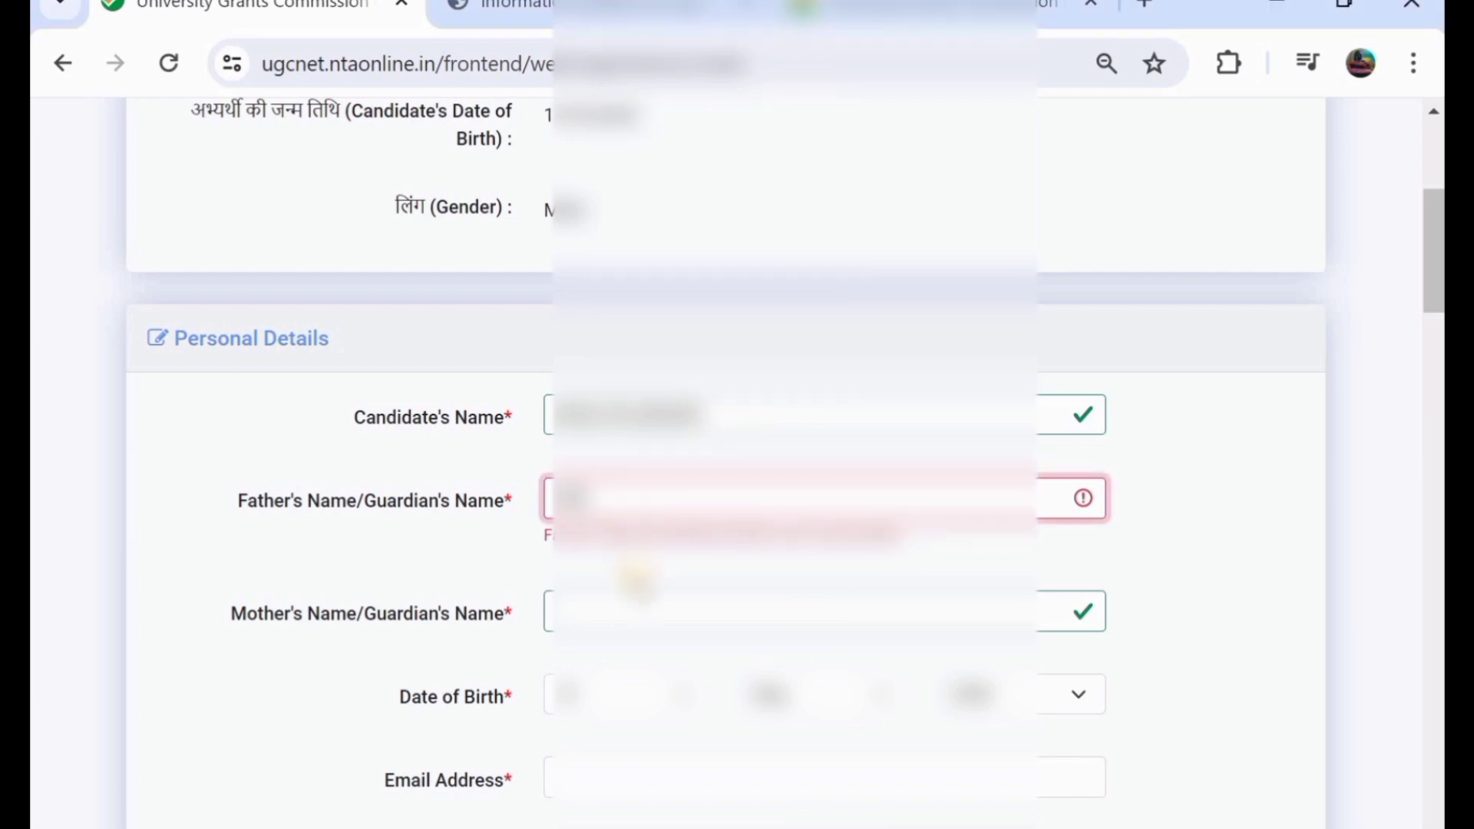
{"action": "left_click", "coordinate": [649, 613]}
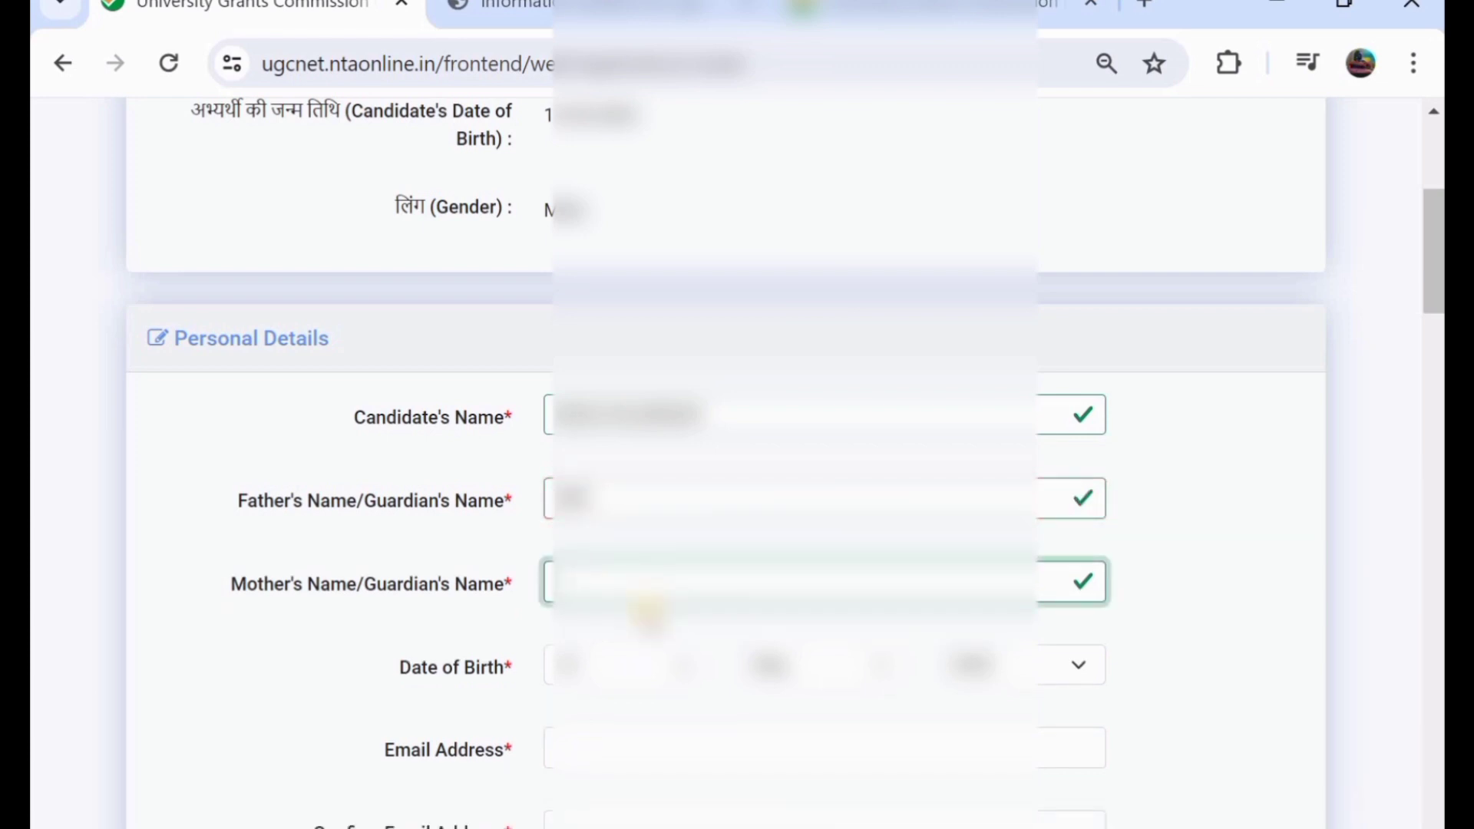
{"action": "type", "text": "ABCDE"}
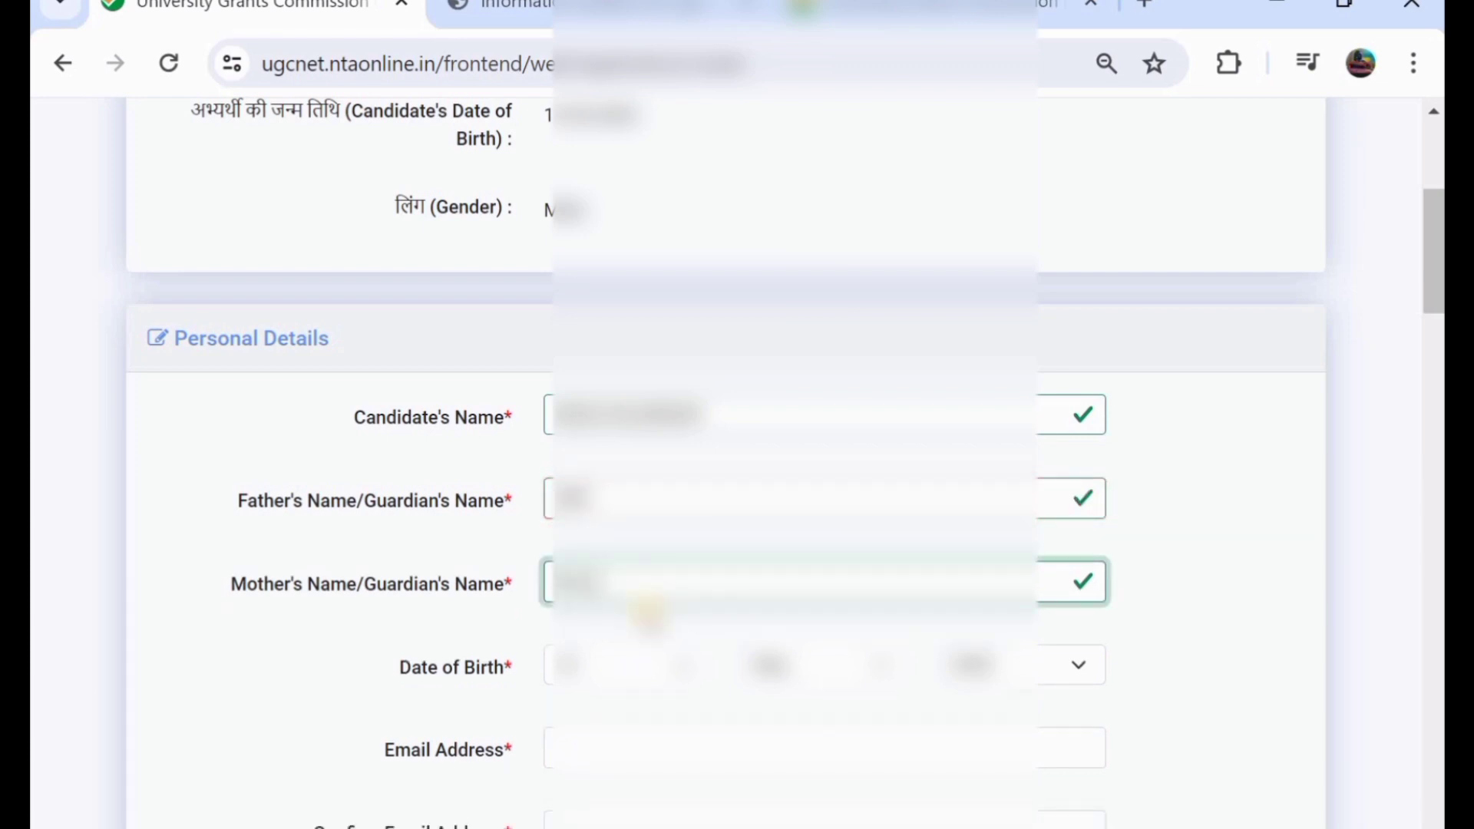
- Step through the email address fields and set Gender to MALE
{"action": "scroll", "coordinate": [648, 613], "scroll_direction": "down", "scroll_amount": 1}
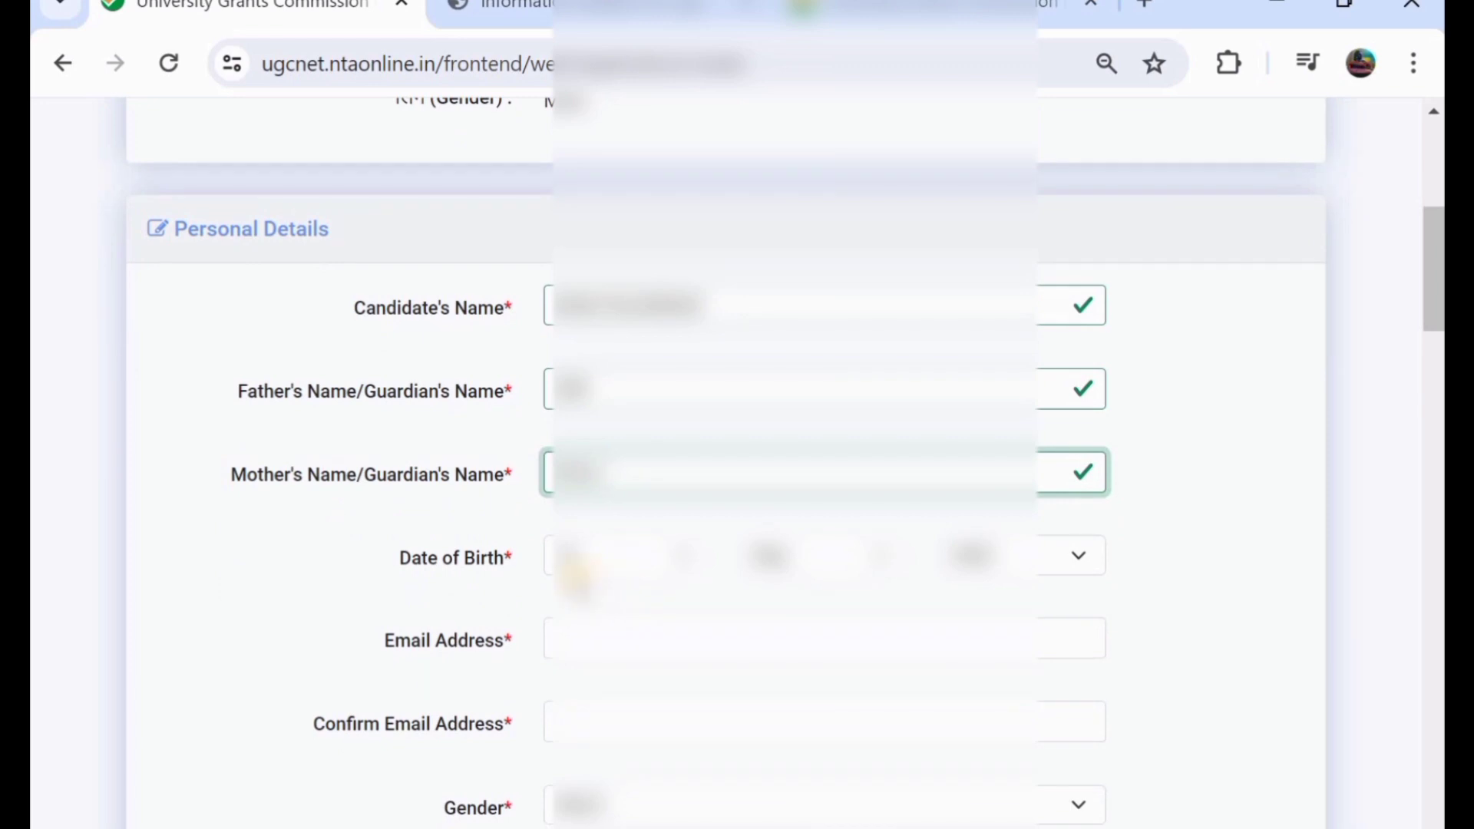
{"action": "scroll", "coordinate": [777, 560], "scroll_direction": "down", "scroll_amount": 1}
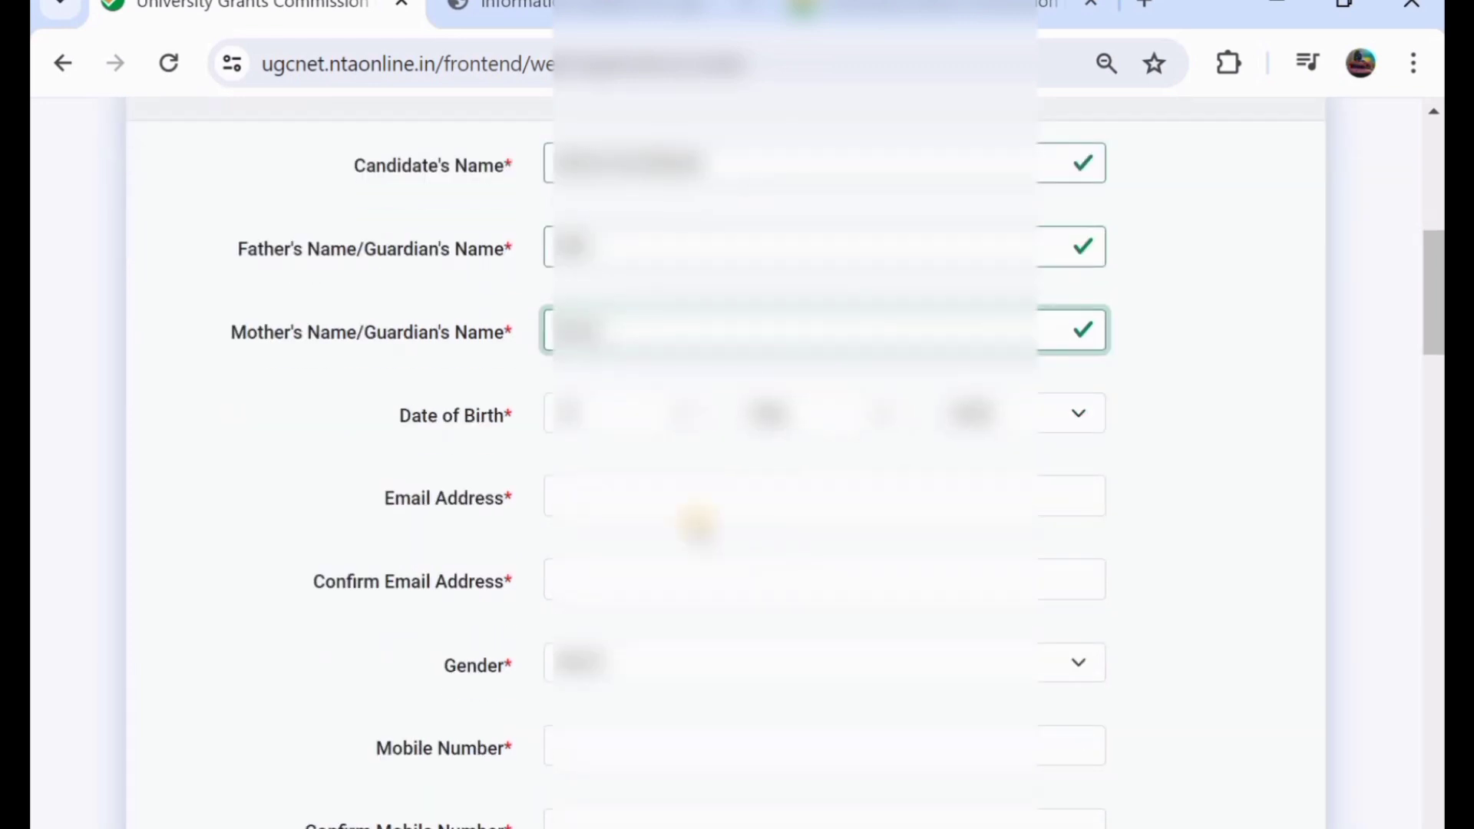
{"action": "left_click", "coordinate": [592, 493]}
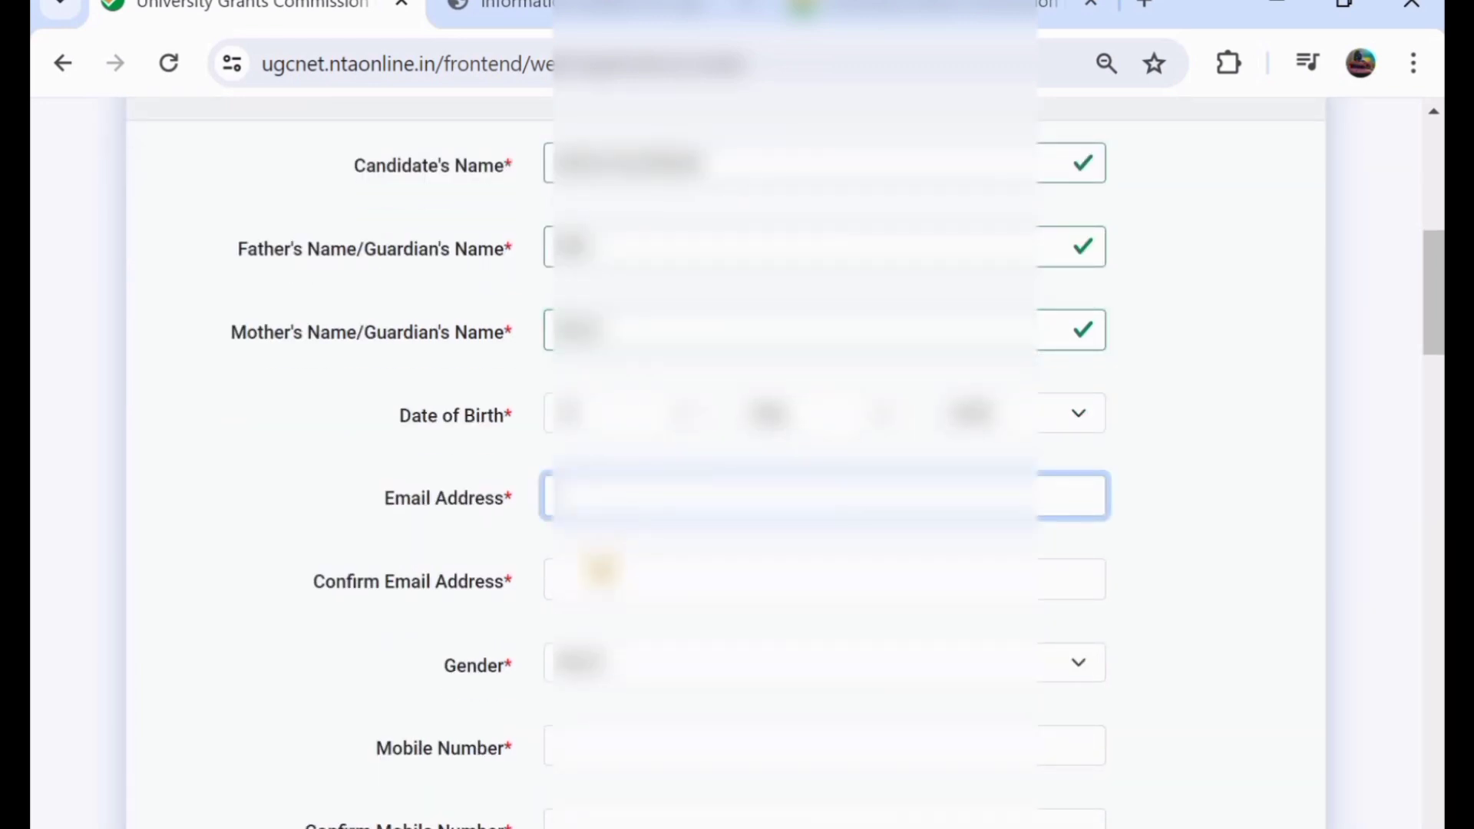
{"action": "left_click", "coordinate": [613, 581]}
{"action": "scroll", "coordinate": [612, 581], "scroll_direction": "down", "scroll_amount": 1}
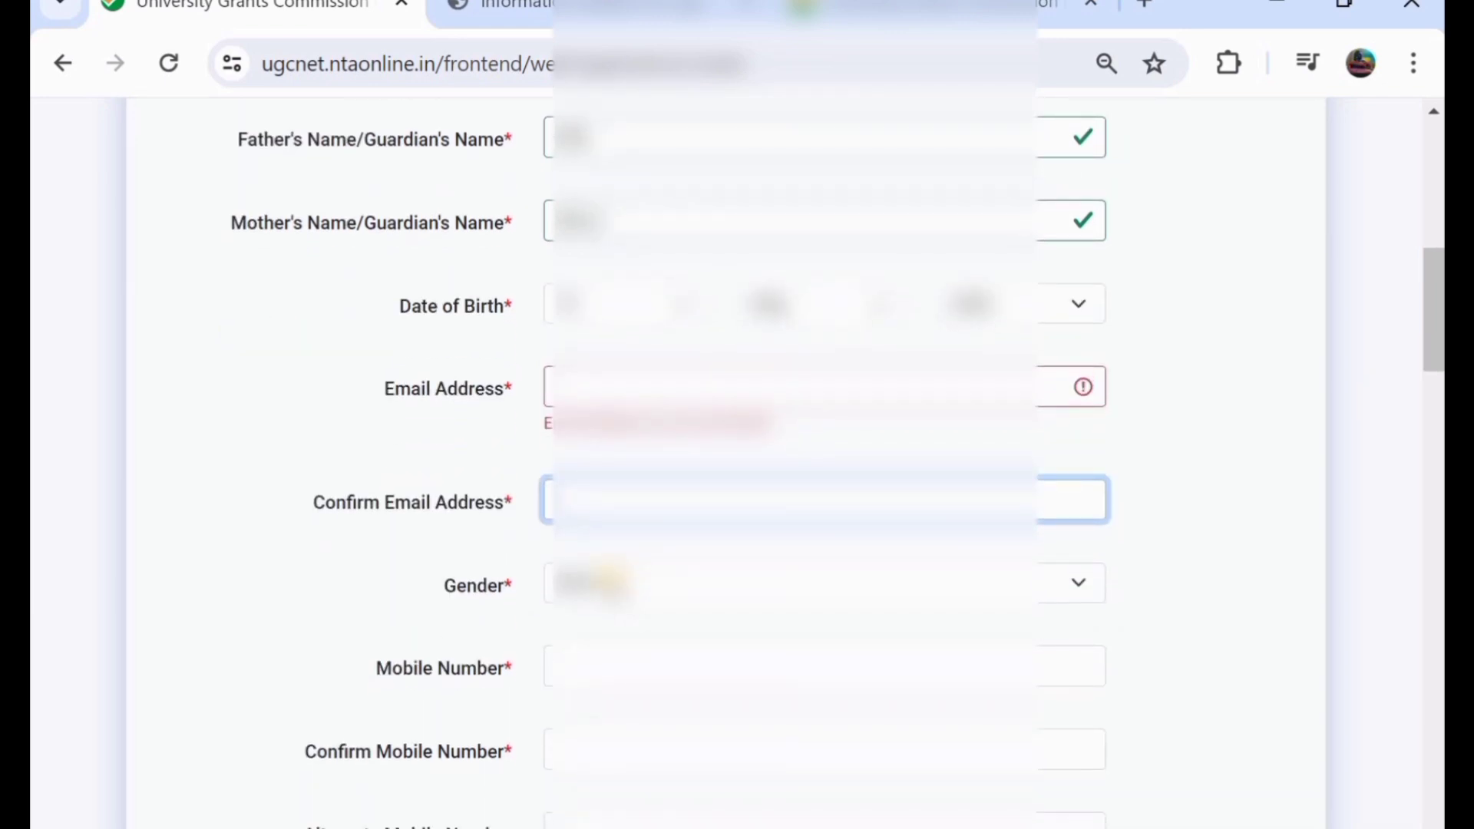
{"action": "left_click", "coordinate": [386, 590]}
{"action": "left_click", "coordinate": [386, 589]}
- Set Nationality to INDIAN and Identity Type to Class XII Admit Card issued by the Board
{"action": "scroll", "coordinate": [564, 705], "scroll_direction": "down", "scroll_amount": 3}
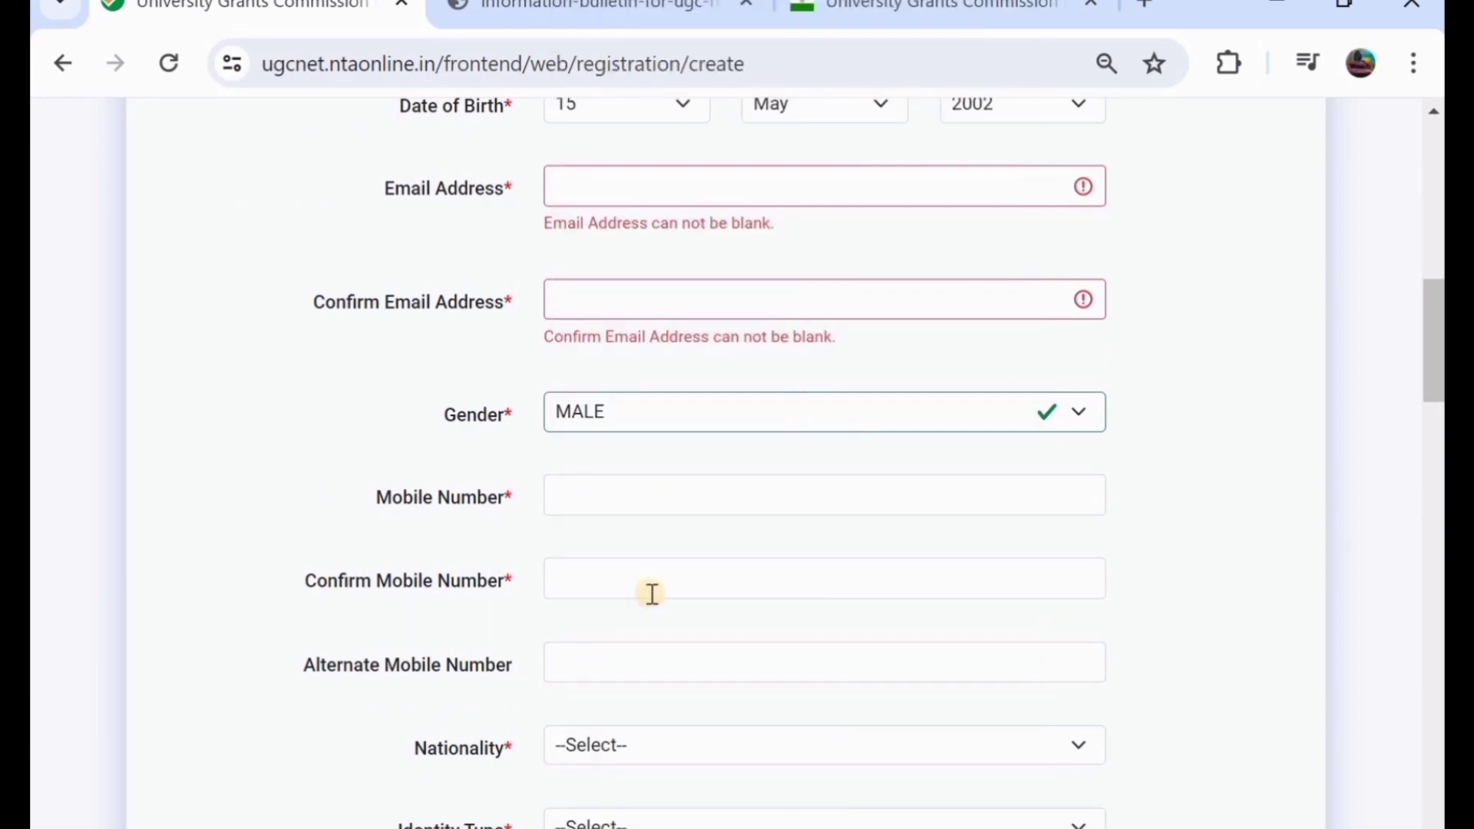
{"action": "scroll", "coordinate": [652, 593], "scroll_direction": "down", "scroll_amount": 2}
{"action": "left_click", "coordinate": [658, 645]}
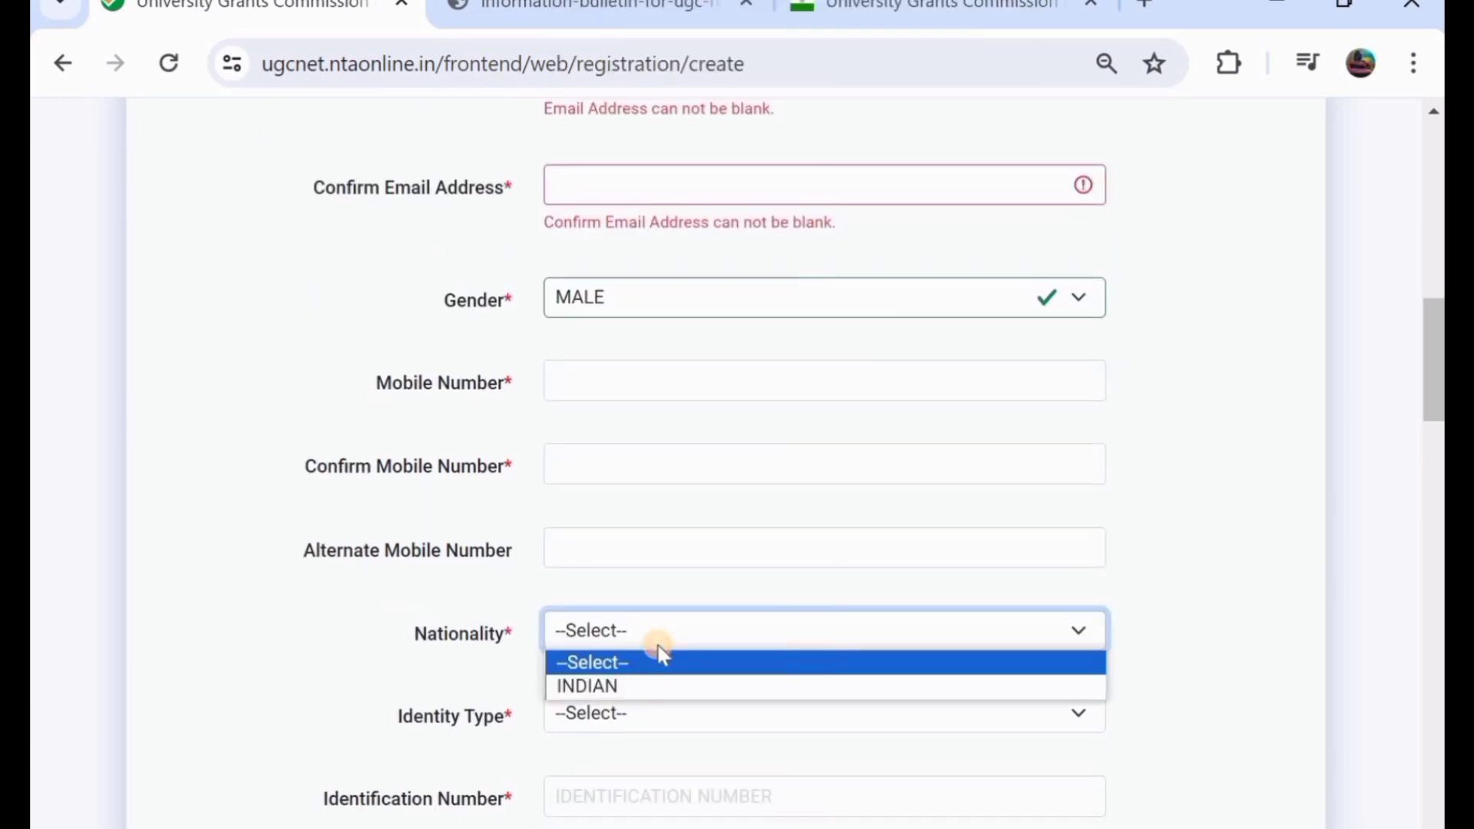
{"action": "left_click", "coordinate": [711, 646]}
{"action": "scroll", "coordinate": [714, 653], "scroll_direction": "down", "scroll_amount": 2}
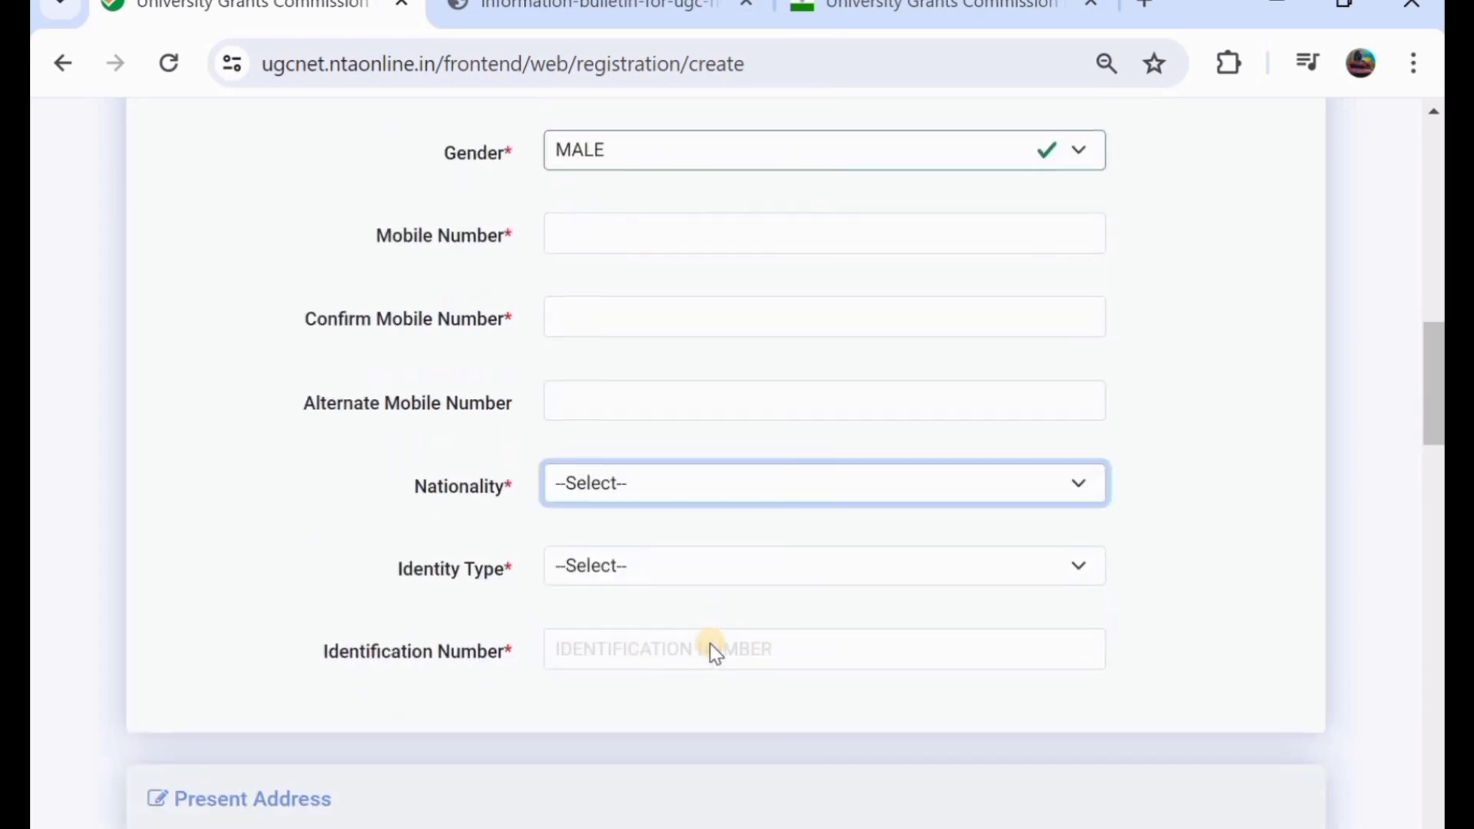
{"action": "left_click", "coordinate": [637, 563]}
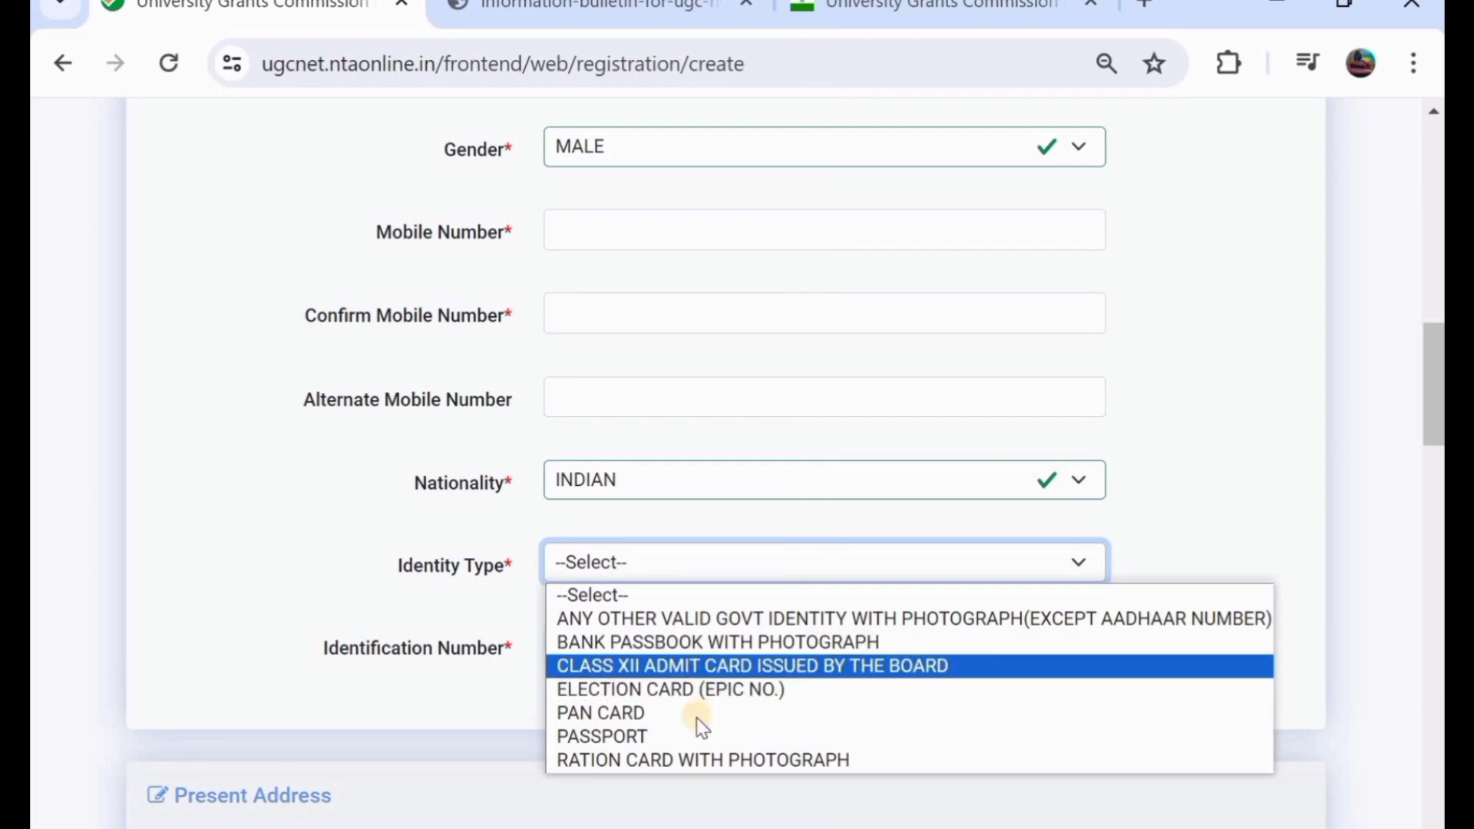
{"action": "left_click", "coordinate": [684, 666]}
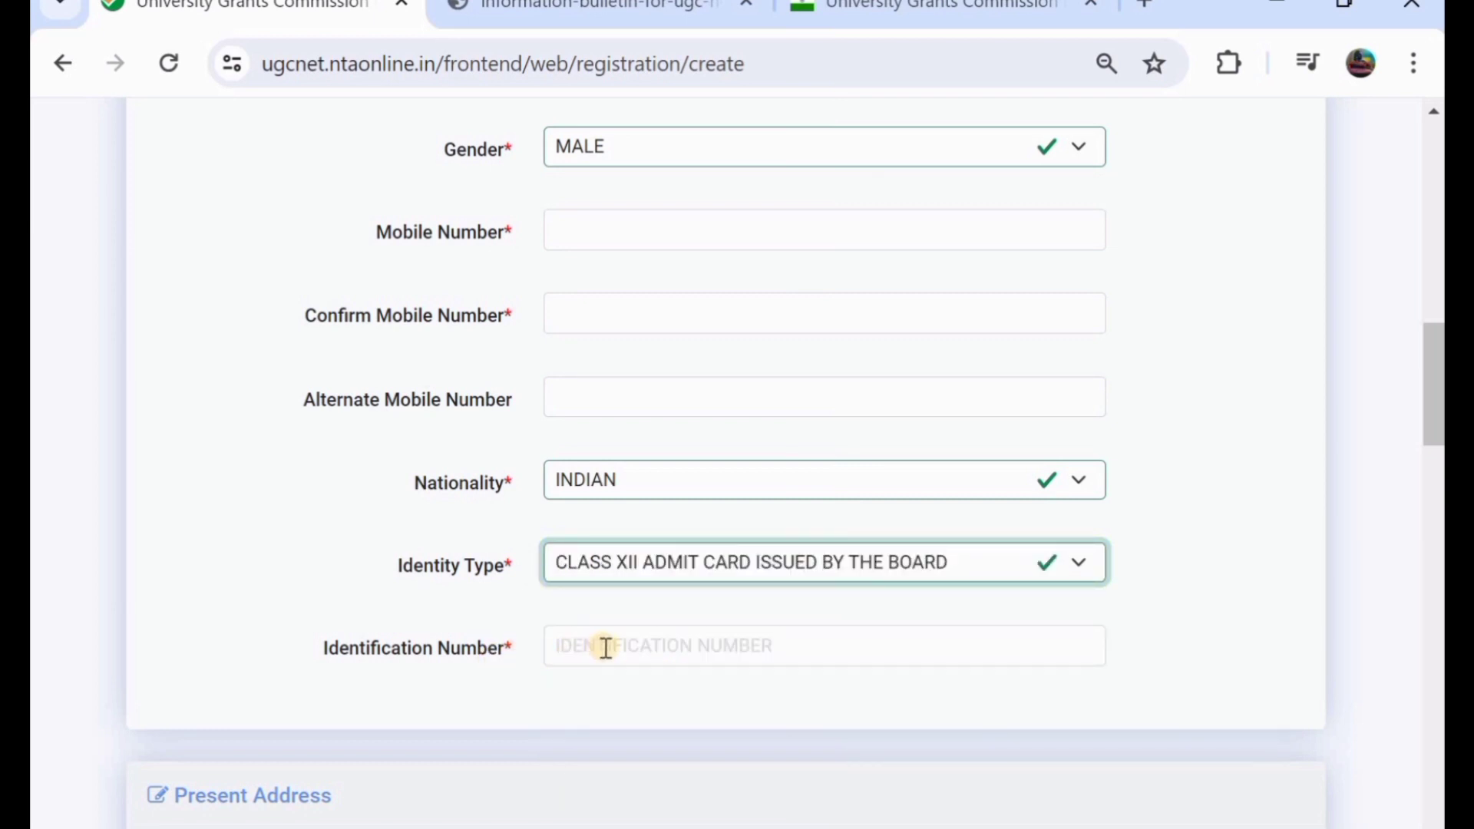
{"action": "scroll", "coordinate": [605, 648], "scroll_direction": "down", "scroll_amount": 4}
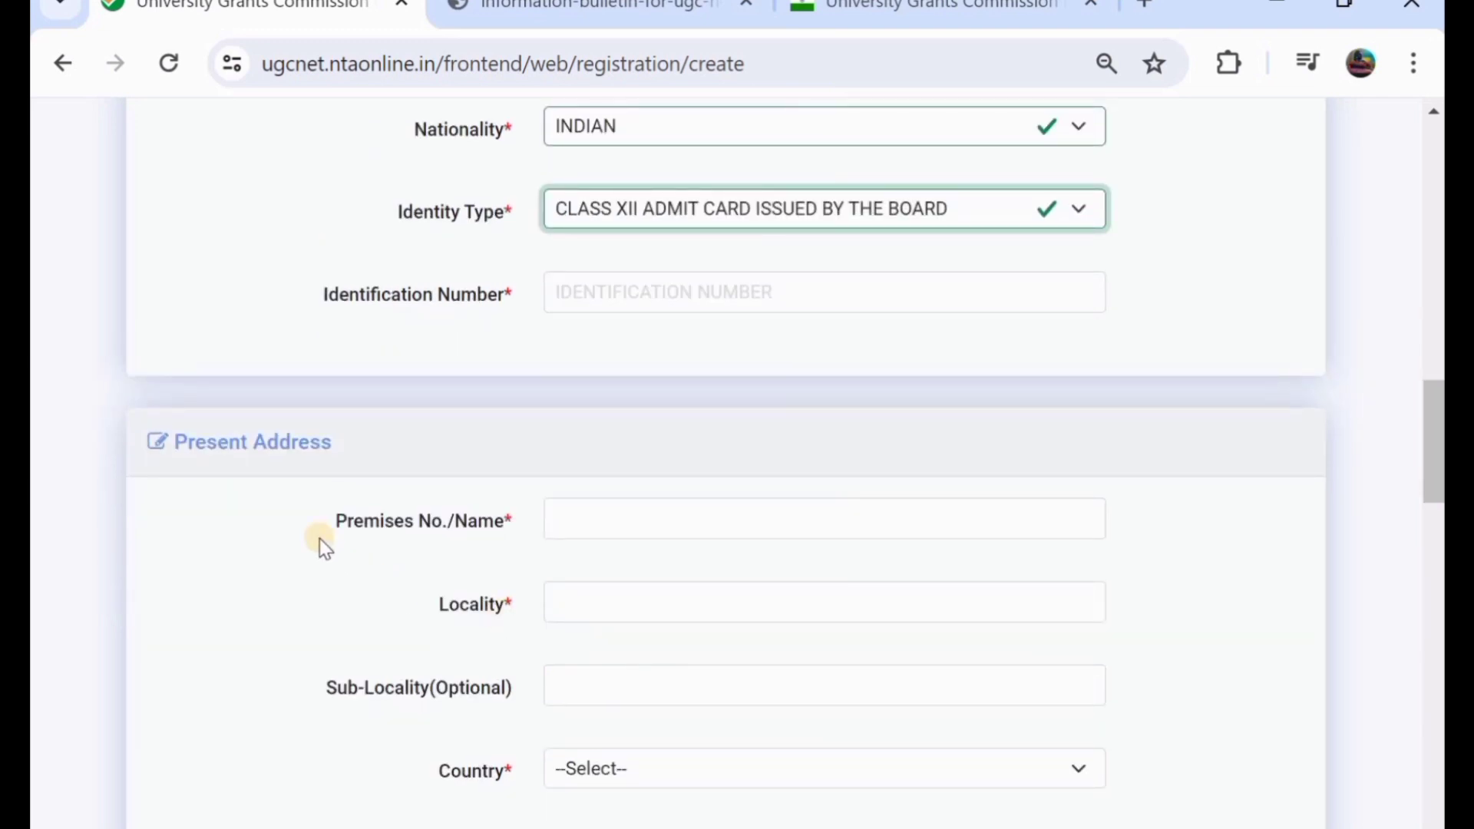
{"action": "left_click", "coordinate": [605, 513]}
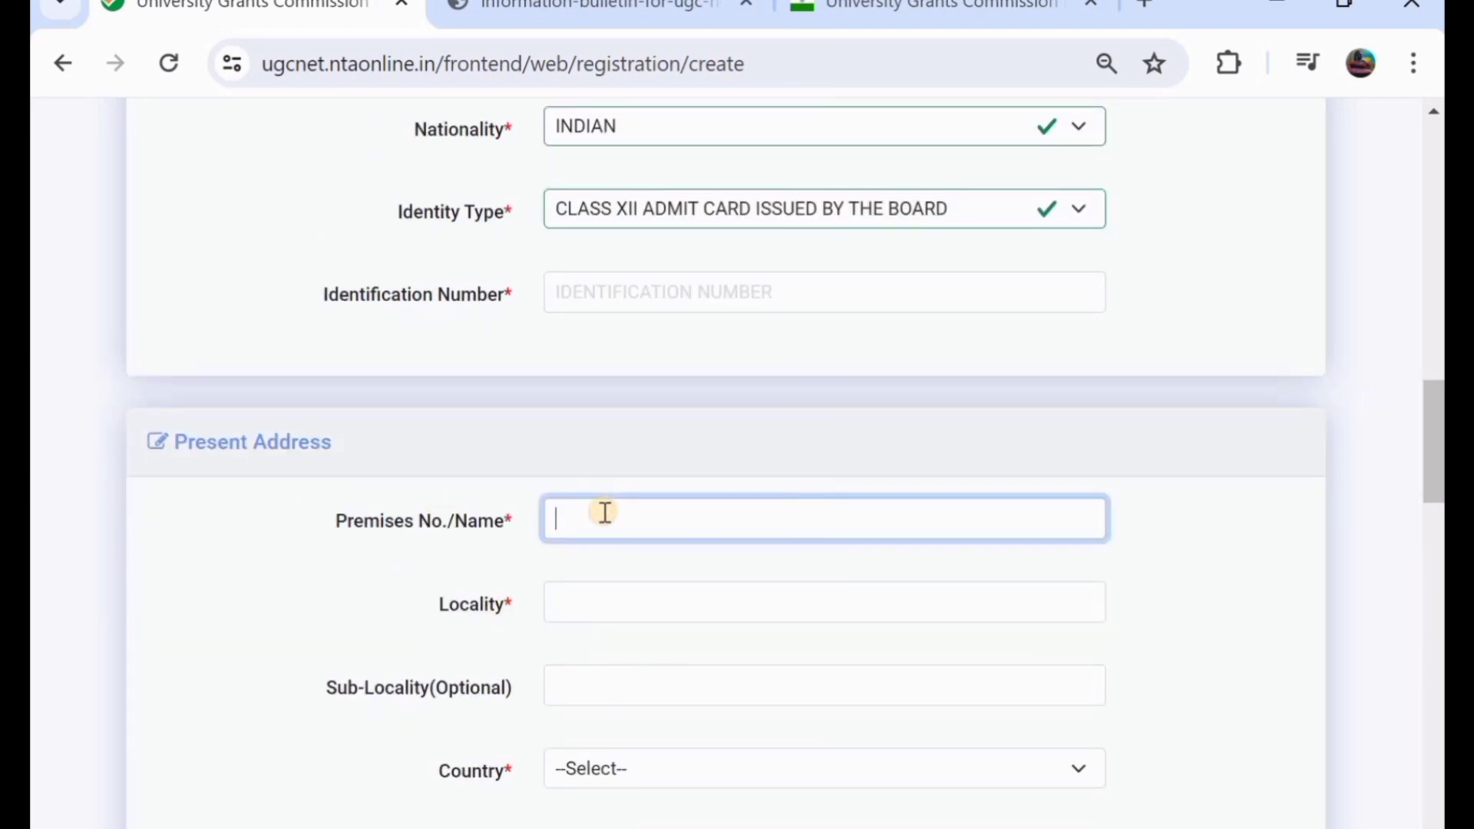
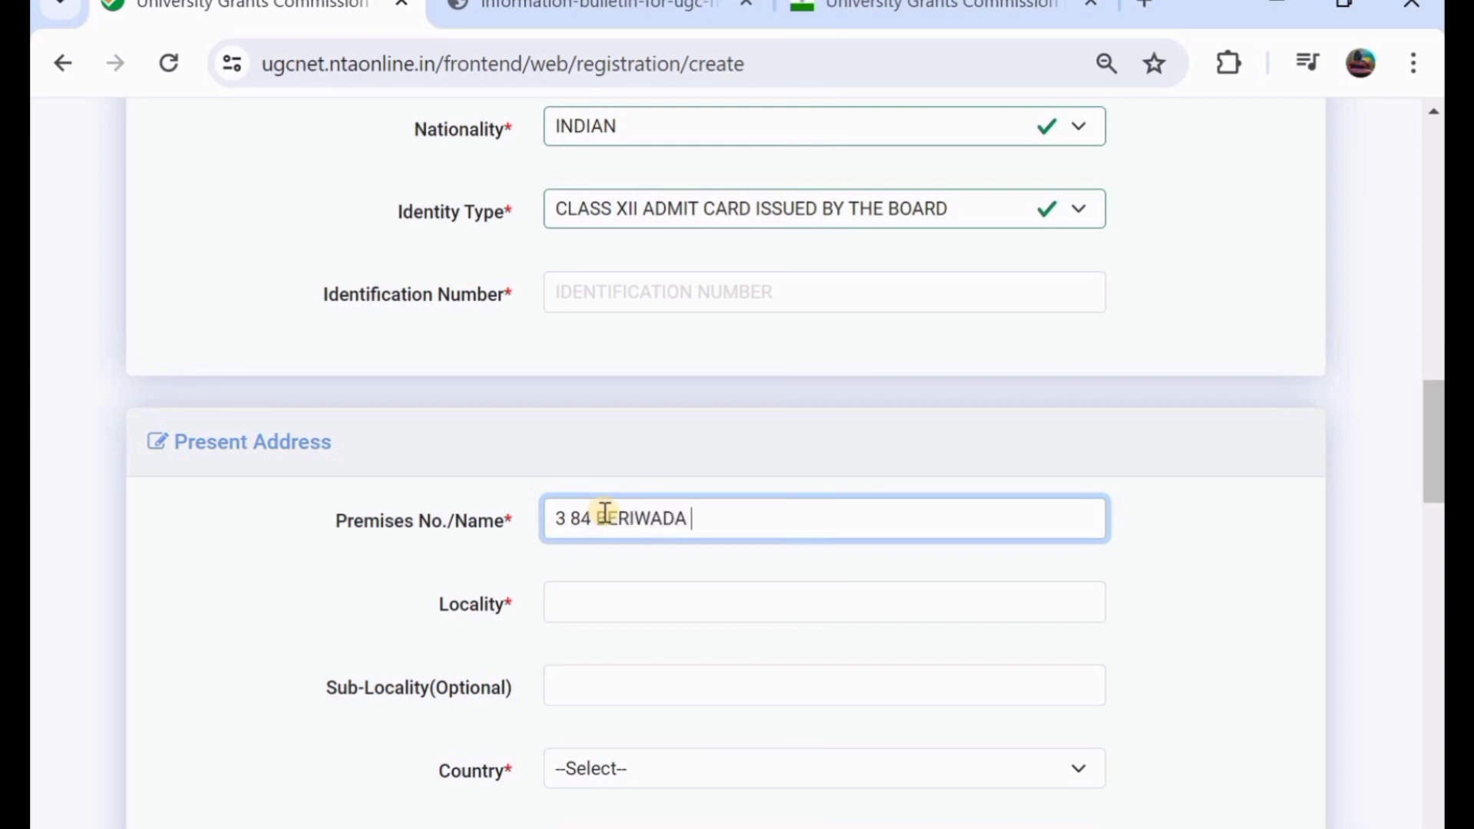
{"action": "left_click", "coordinate": [668, 590]}
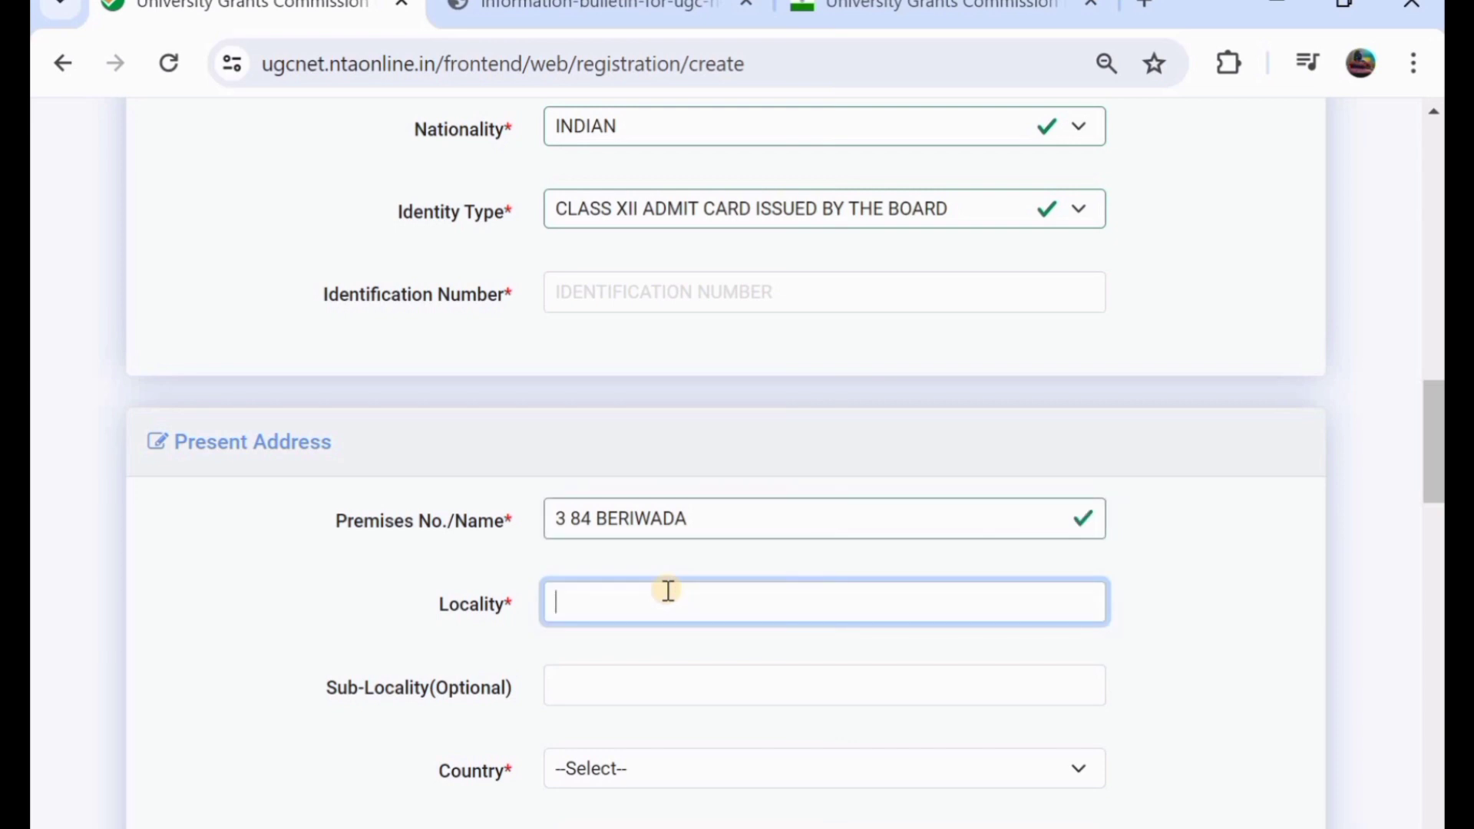
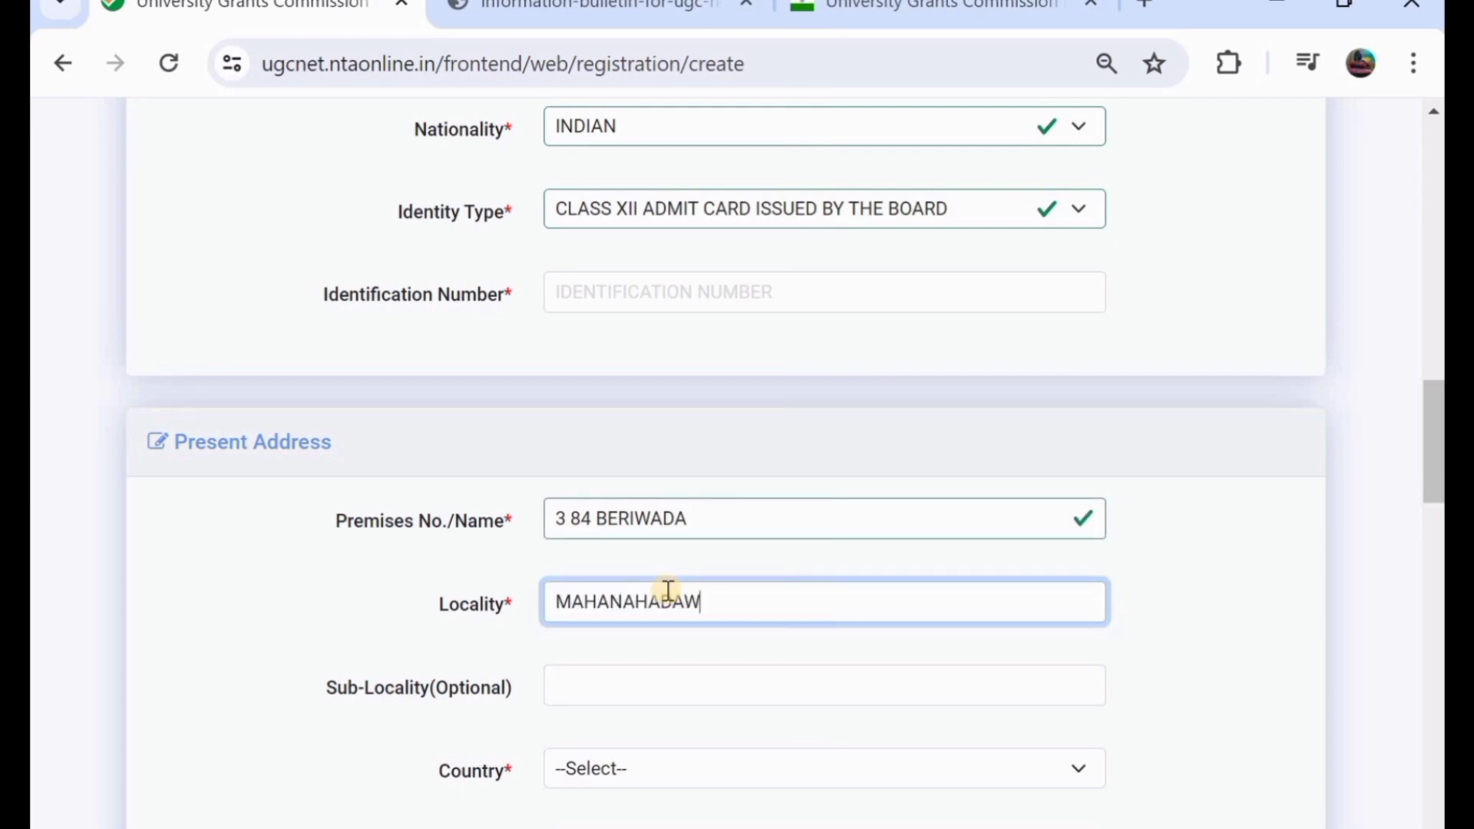
- Set the present address country to INDIA and state to TELANGANA
{"action": "scroll", "coordinate": [667, 594], "scroll_direction": "down", "scroll_amount": 2}
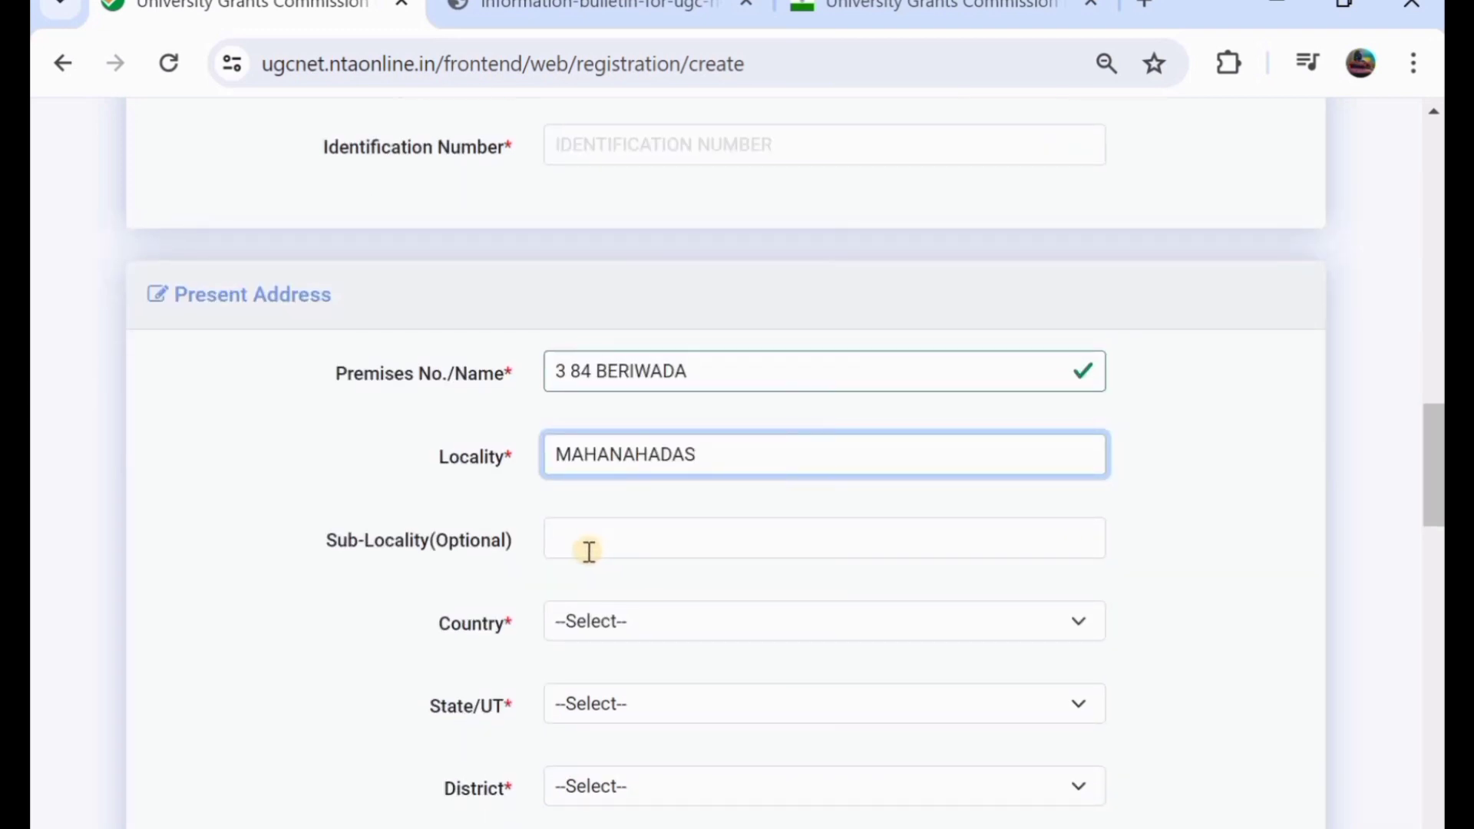
{"action": "scroll", "coordinate": [601, 554], "scroll_direction": "down", "scroll_amount": 1}
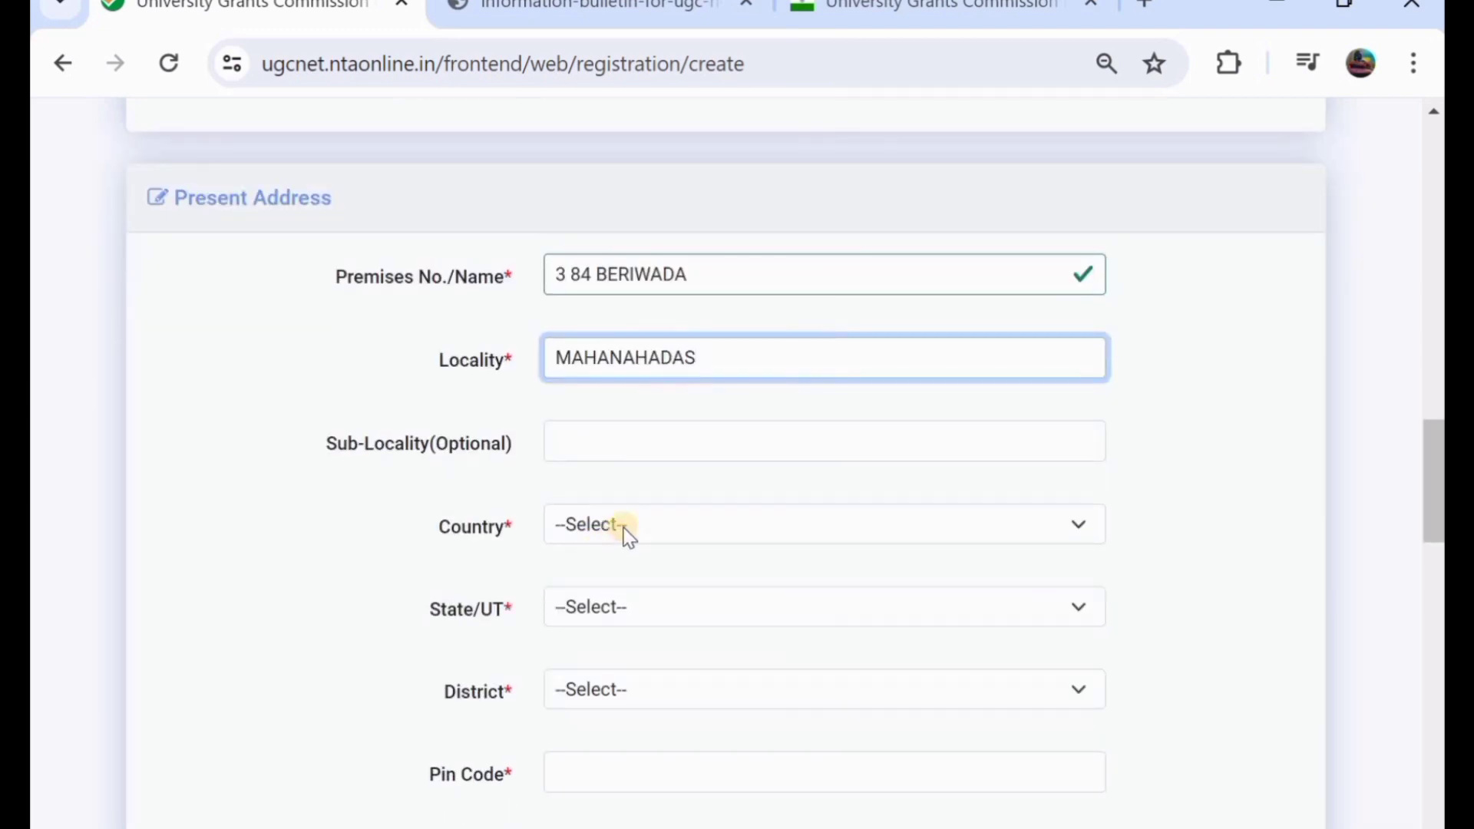
{"action": "left_click", "coordinate": [627, 535]}
{"action": "left_click", "coordinate": [631, 611]}
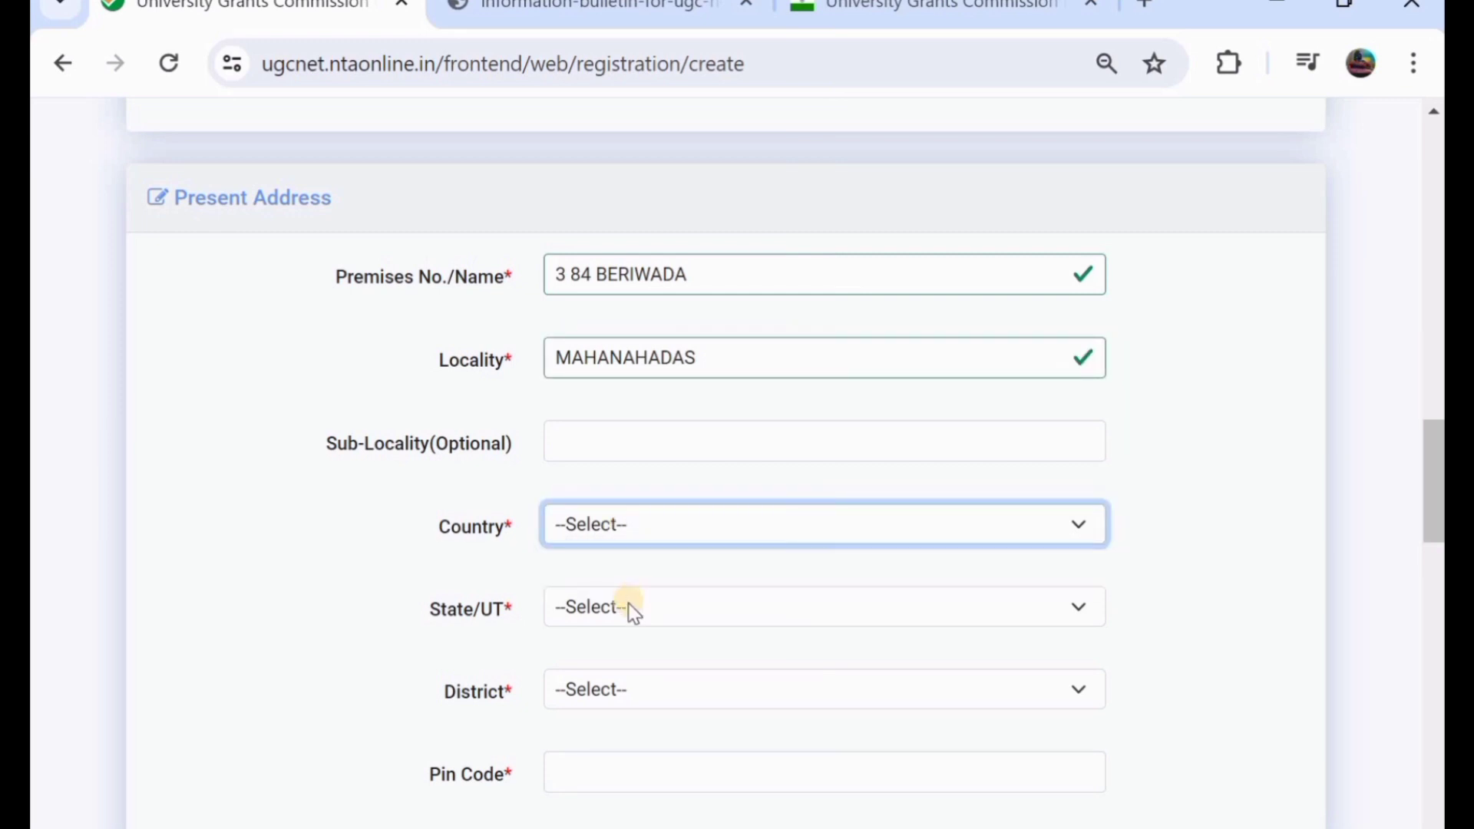
{"action": "left_click", "coordinate": [628, 604]}
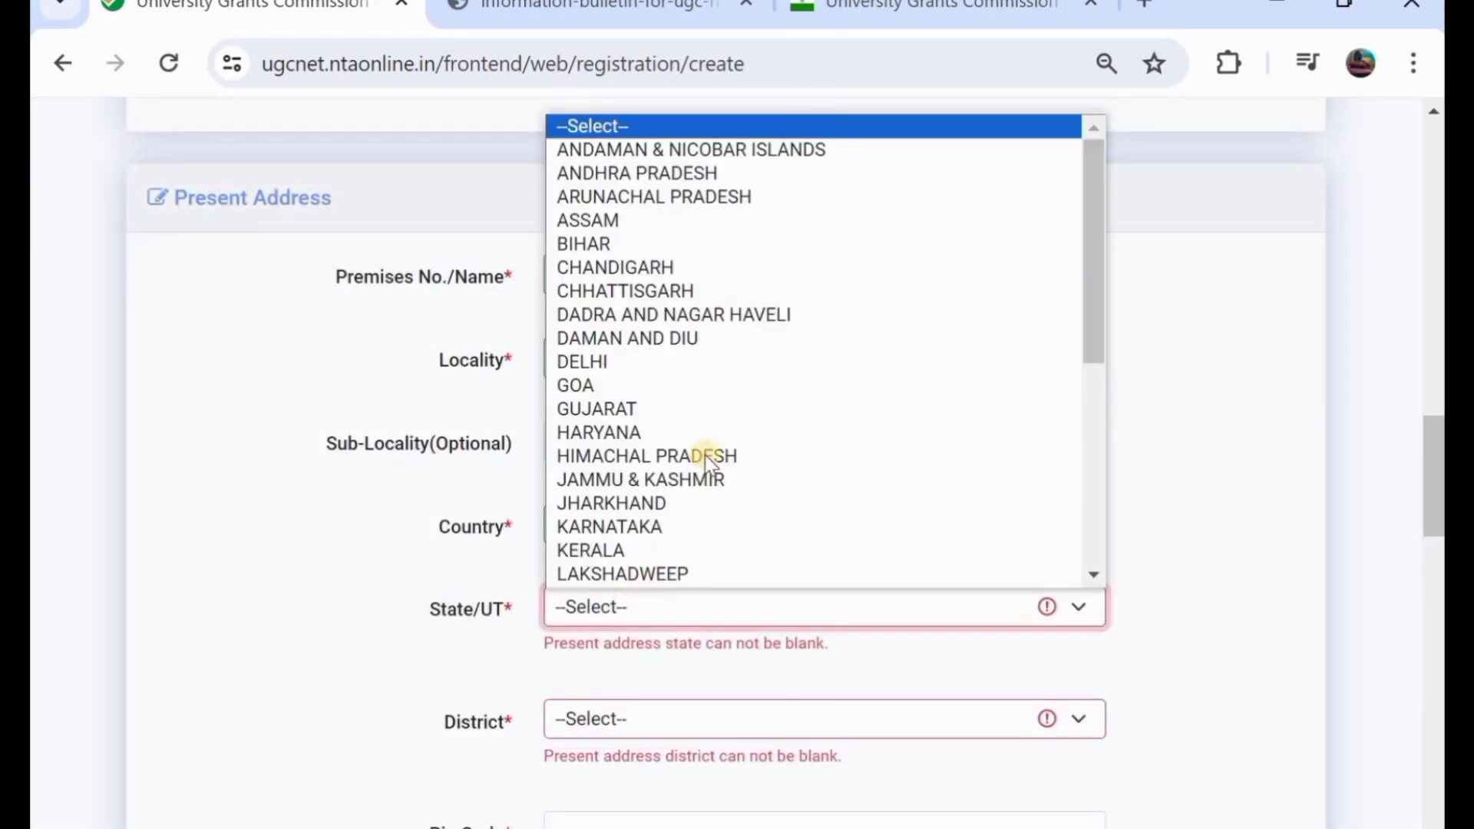
{"action": "scroll", "coordinate": [704, 455], "scroll_direction": "down", "scroll_amount": 6}
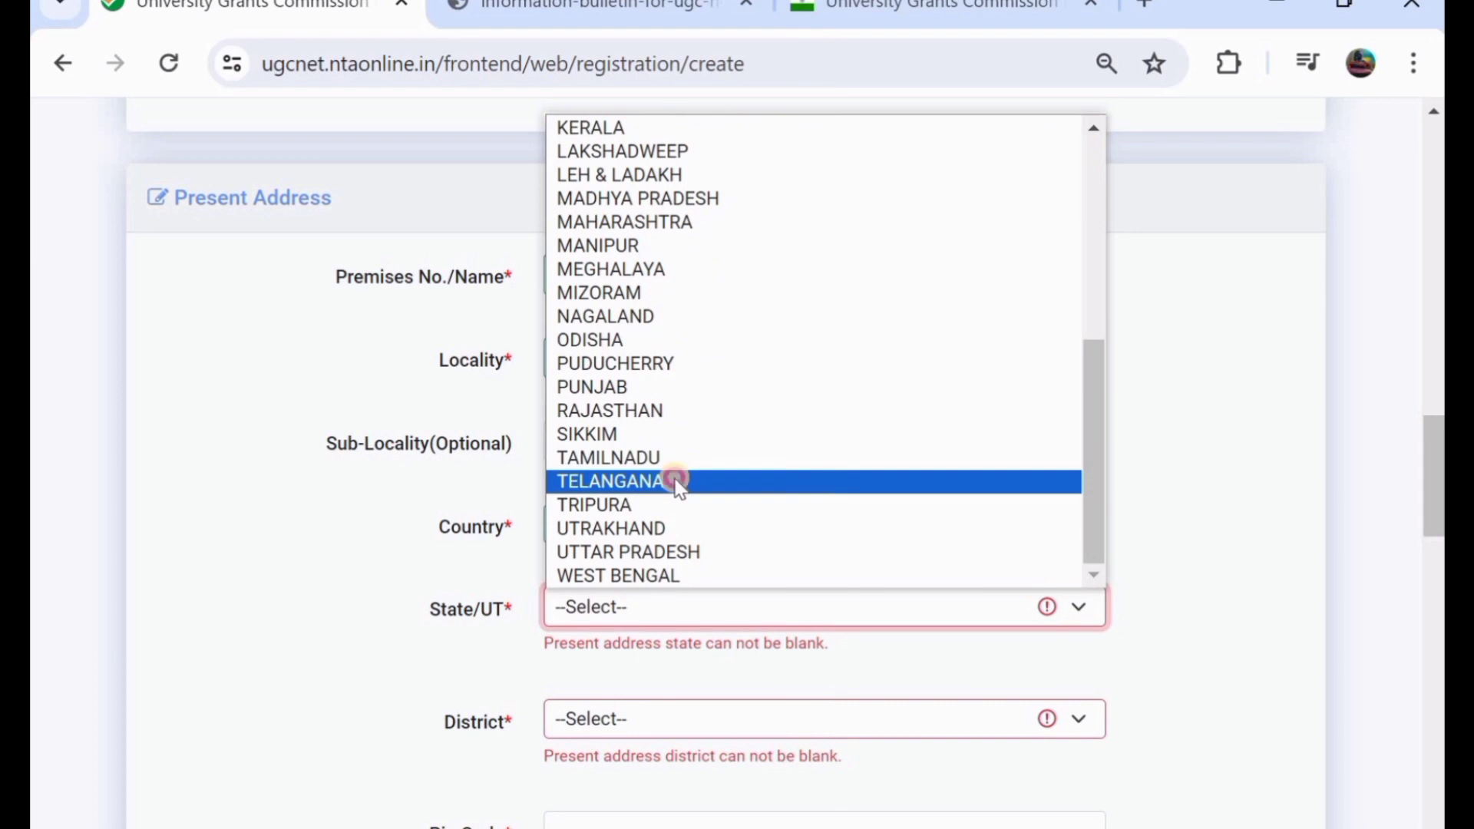
{"action": "left_click", "coordinate": [678, 483]}
- Pick the present address district and enter pin code 506101
{"action": "scroll", "coordinate": [675, 479], "scroll_direction": "down", "scroll_amount": 1}
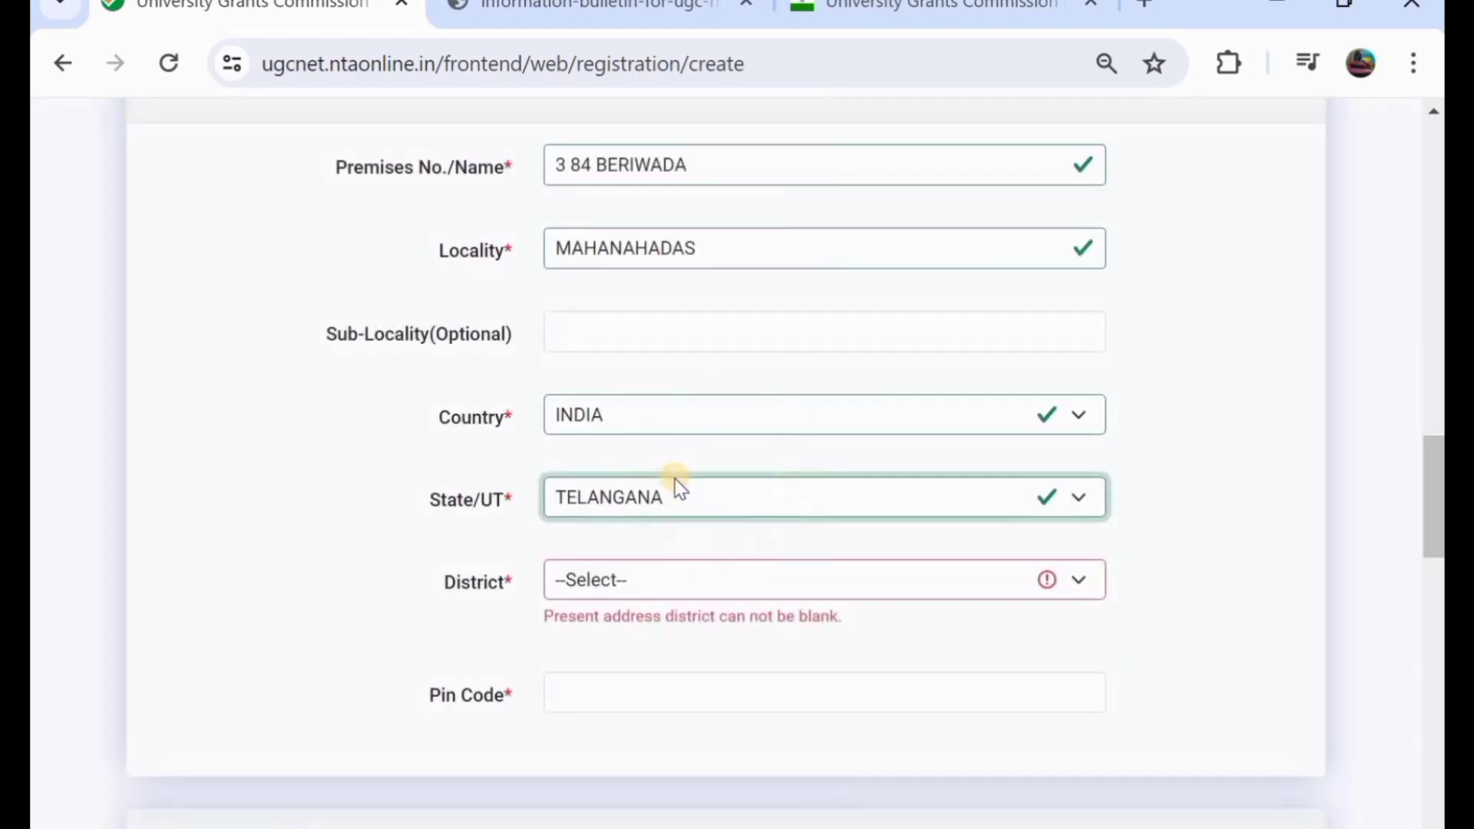
{"action": "left_click", "coordinate": [695, 578]}
{"action": "scroll", "coordinate": [678, 463], "scroll_direction": "down", "scroll_amount": 1}
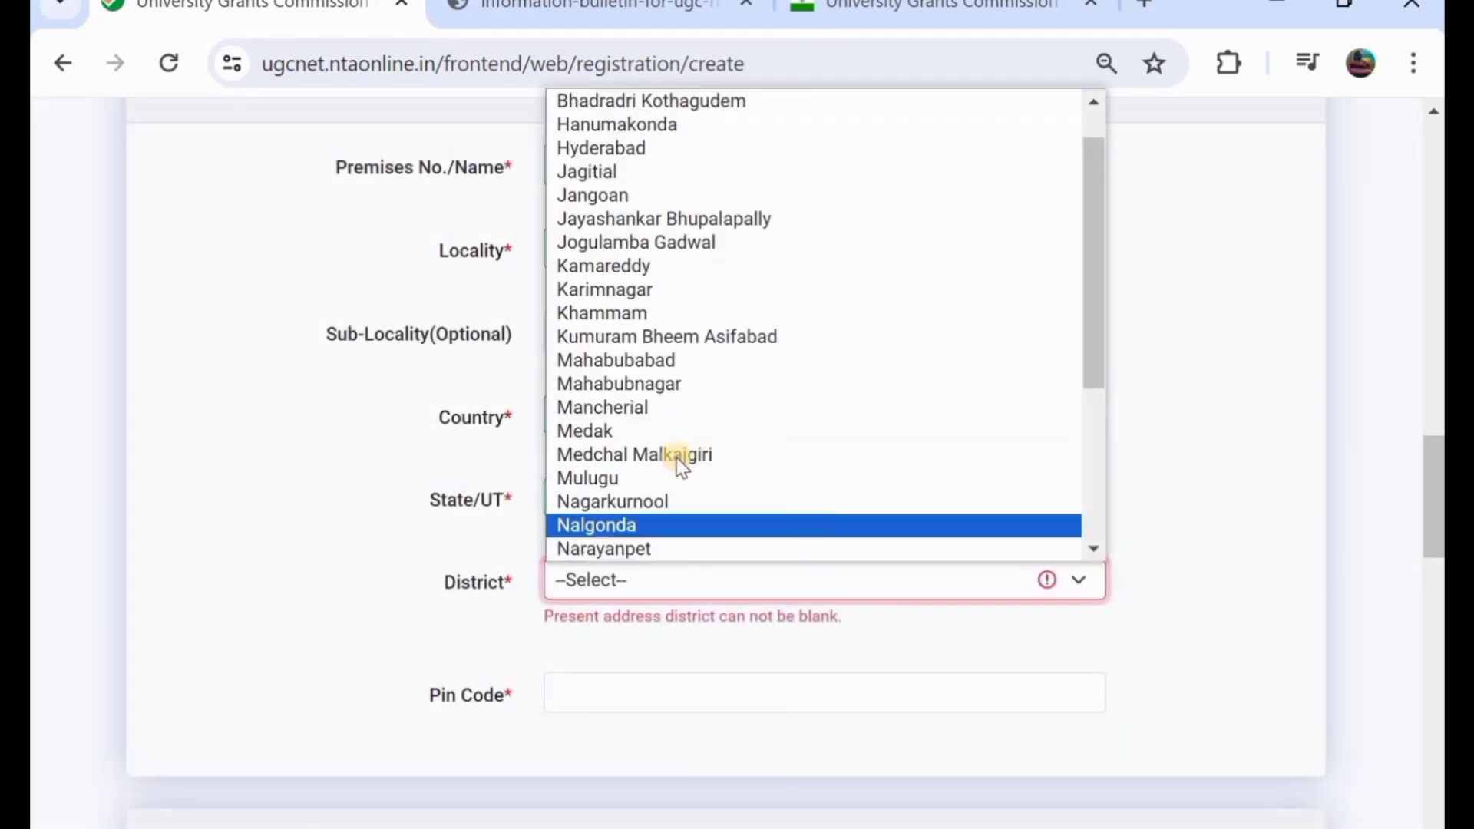
{"action": "left_click", "coordinate": [635, 361]}
{"action": "scroll", "coordinate": [635, 361], "scroll_direction": "down", "scroll_amount": 1}
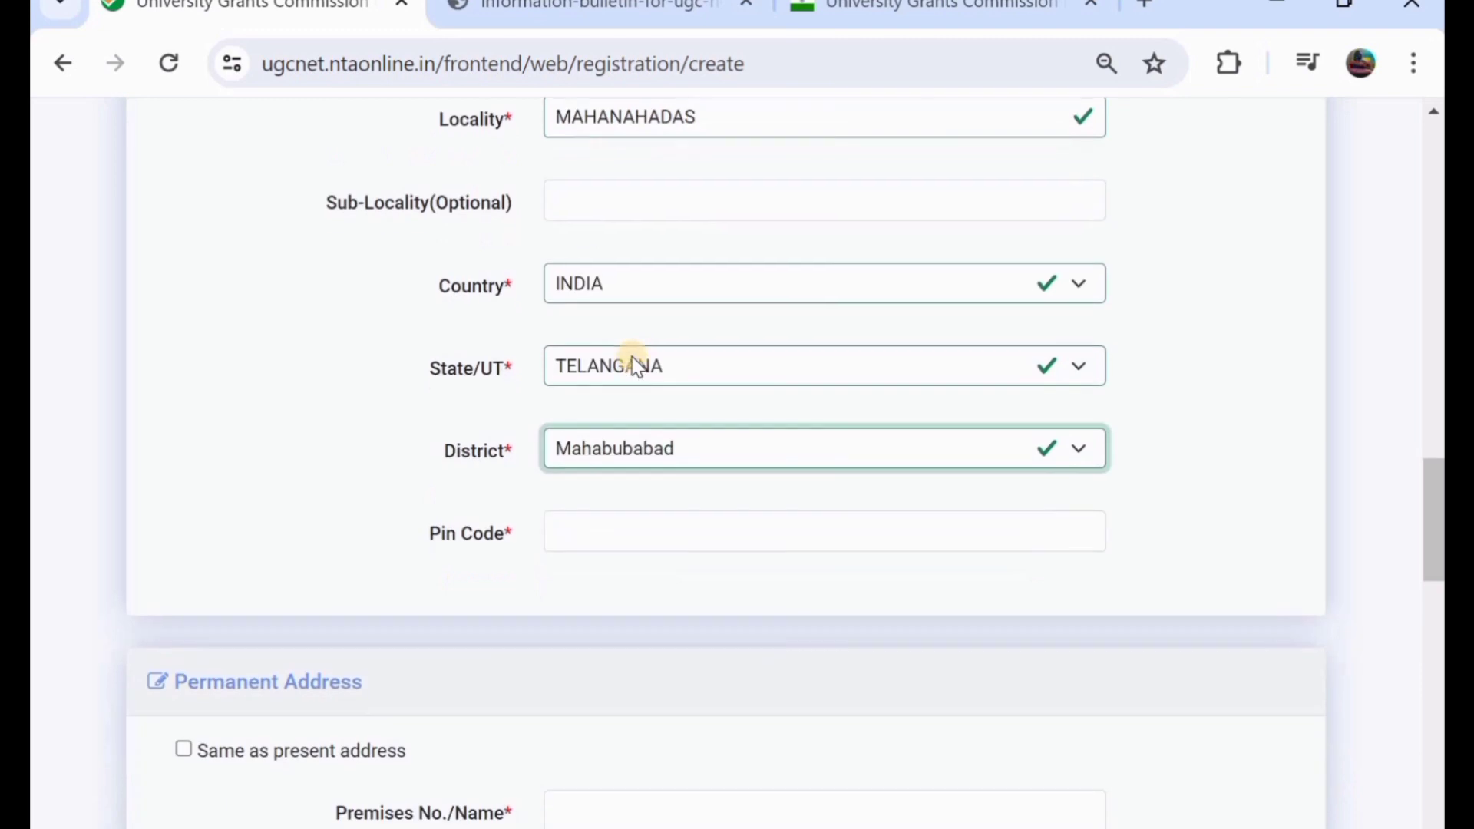
{"action": "left_click", "coordinate": [679, 533]}
{"action": "type", "text": "50610"}
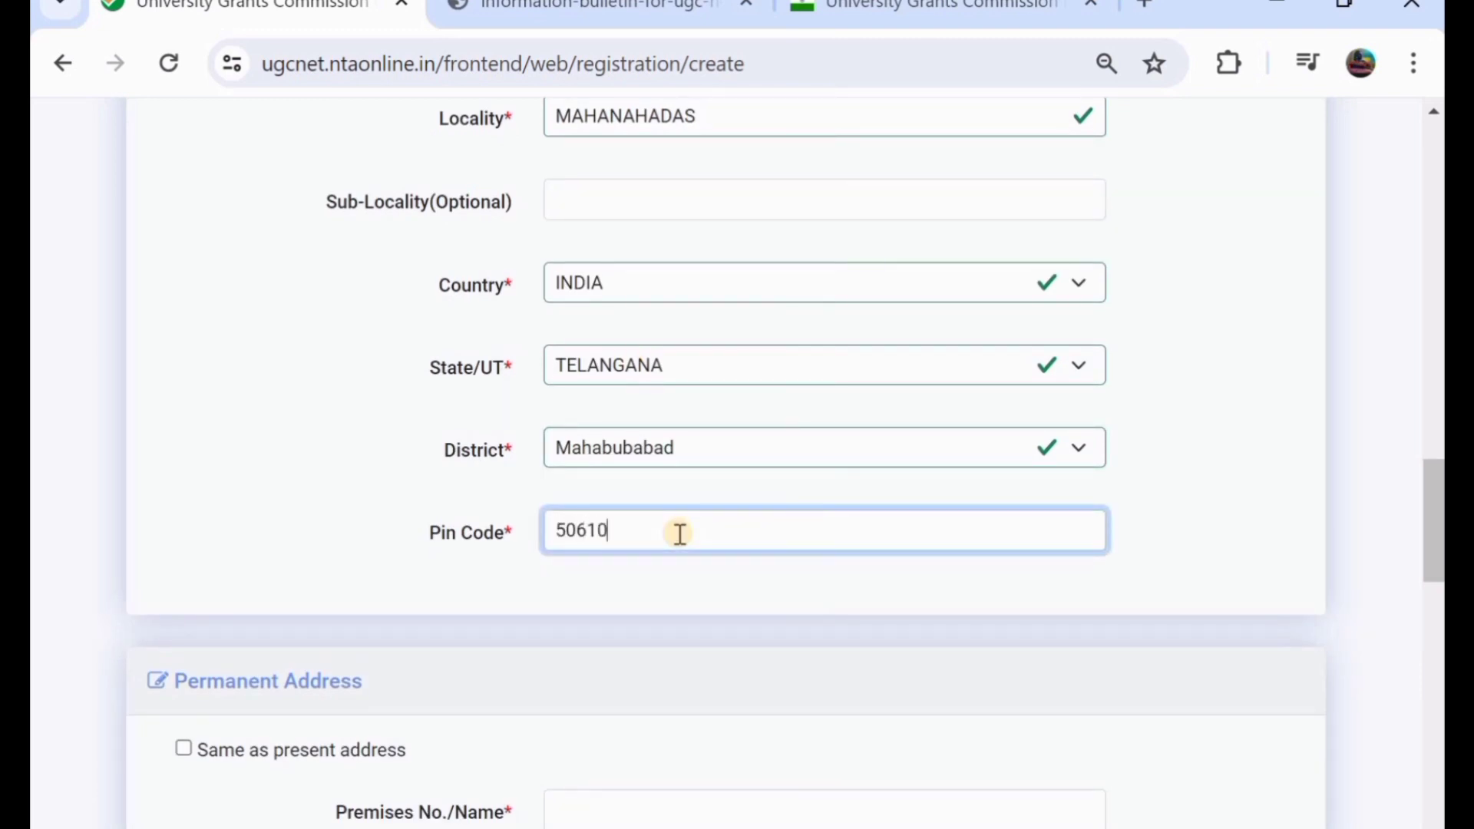
{"action": "type", "text": "1"}
- Tick 'Same as present address' so the permanent address copies the present one
{"action": "scroll", "coordinate": [680, 533], "scroll_direction": "down", "scroll_amount": 2}
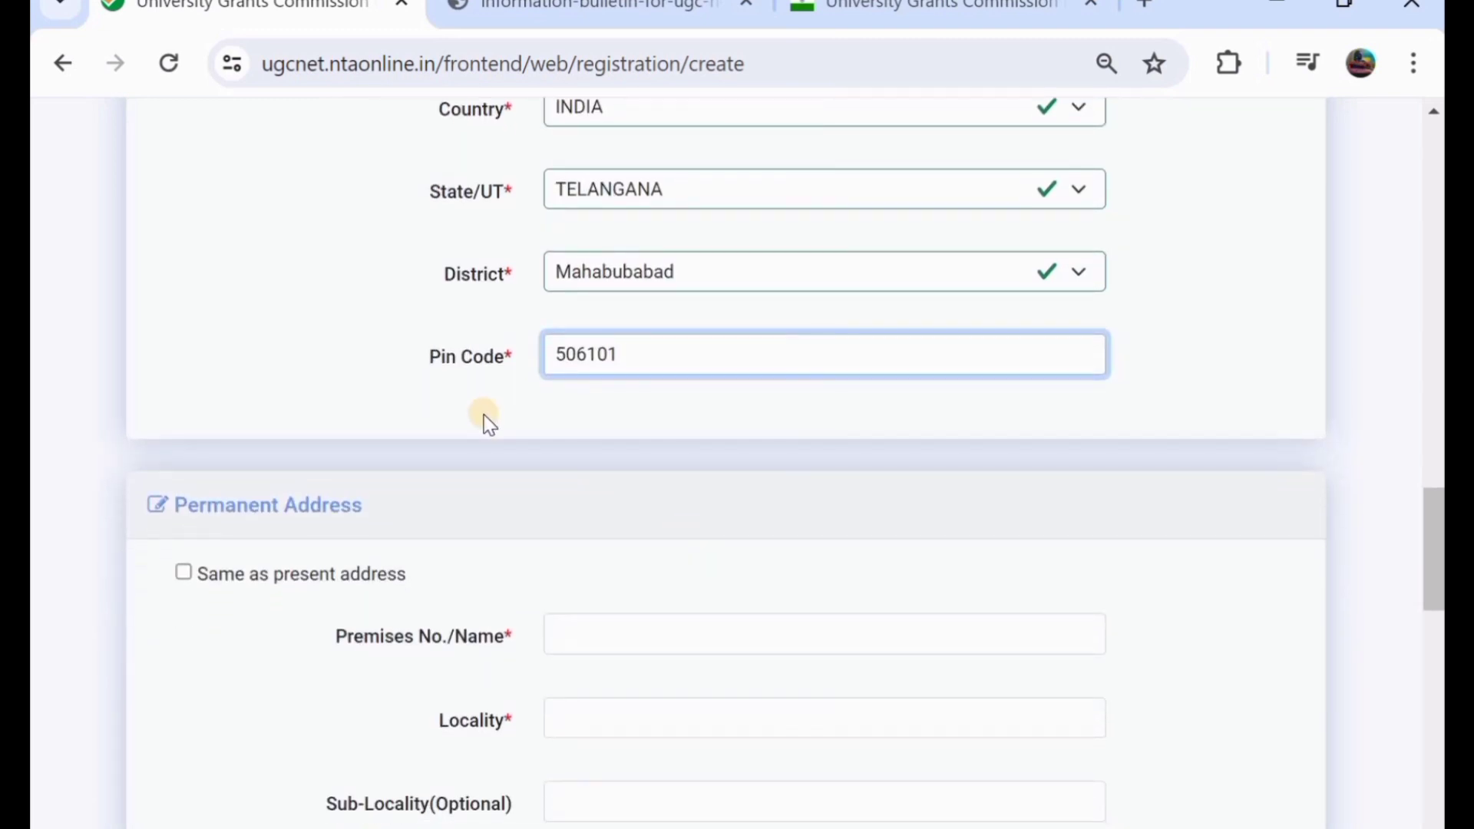
{"action": "scroll", "coordinate": [485, 421], "scroll_direction": "up", "scroll_amount": 1}
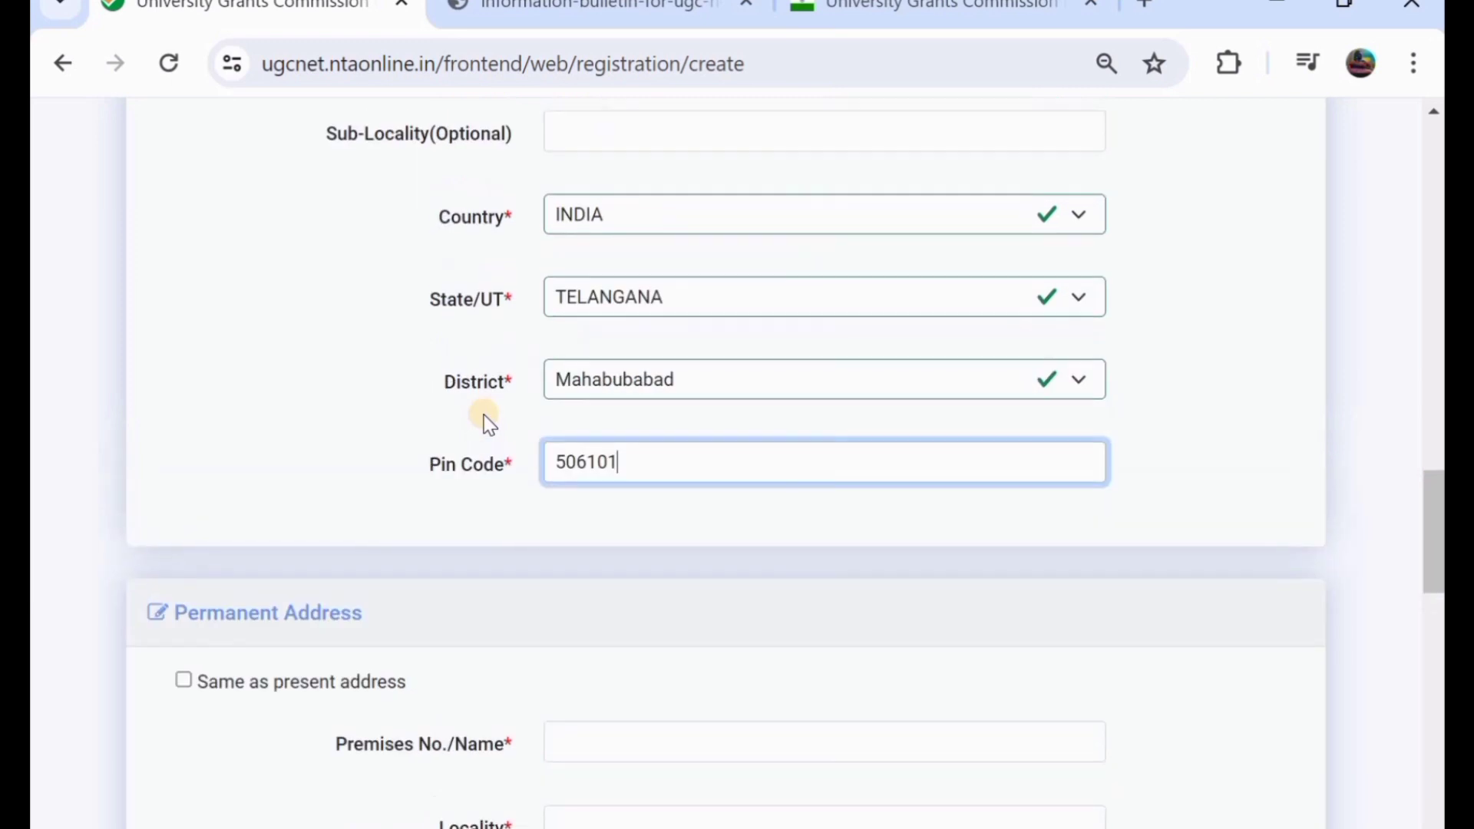
{"action": "left_click", "coordinate": [184, 678]}
{"action": "scroll", "coordinate": [558, 641], "scroll_direction": "down", "scroll_amount": 2}
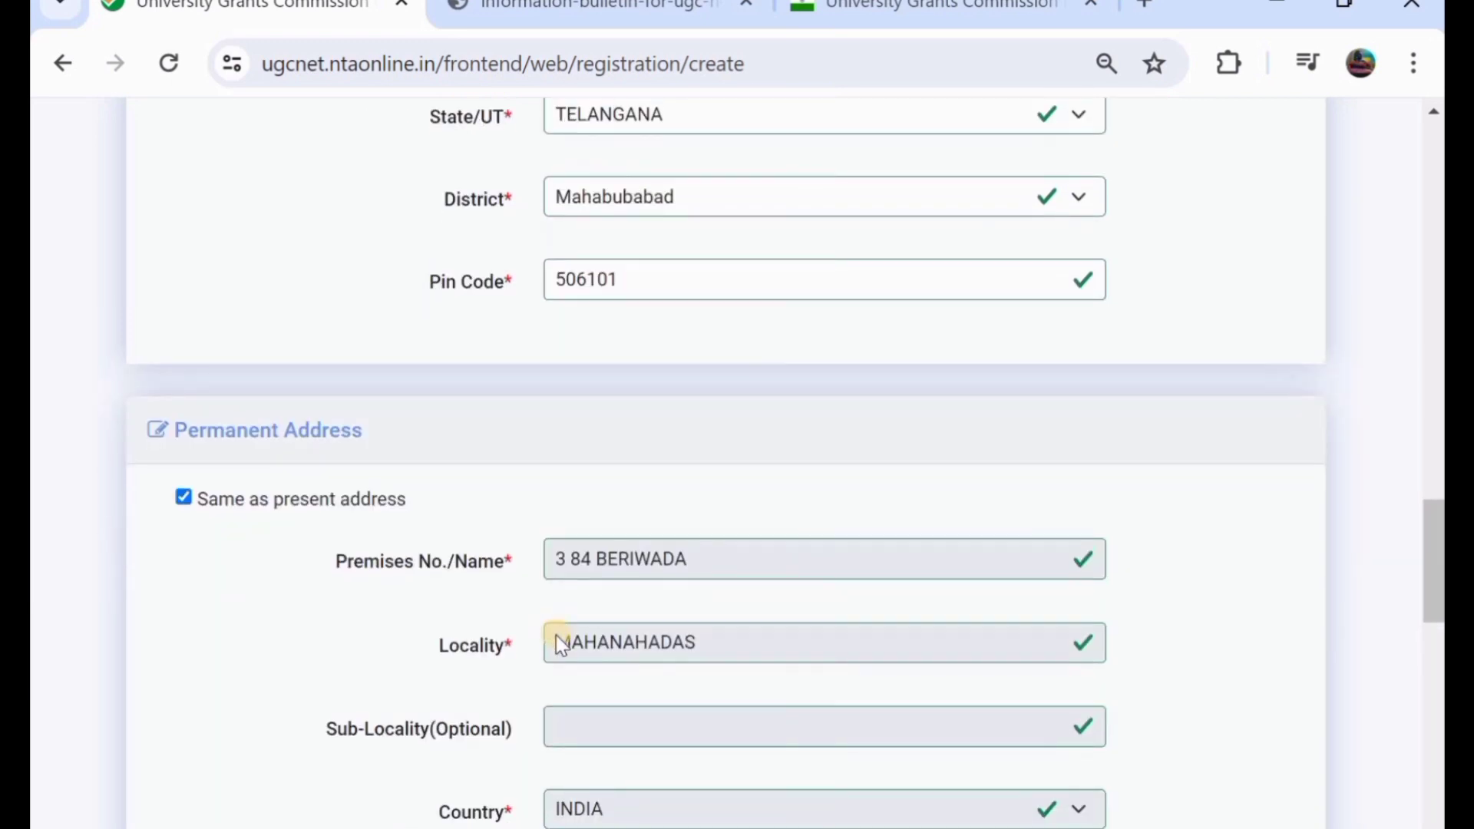
{"action": "scroll", "coordinate": [559, 643], "scroll_direction": "down", "scroll_amount": 1}
{"action": "left_click", "coordinate": [182, 423]}
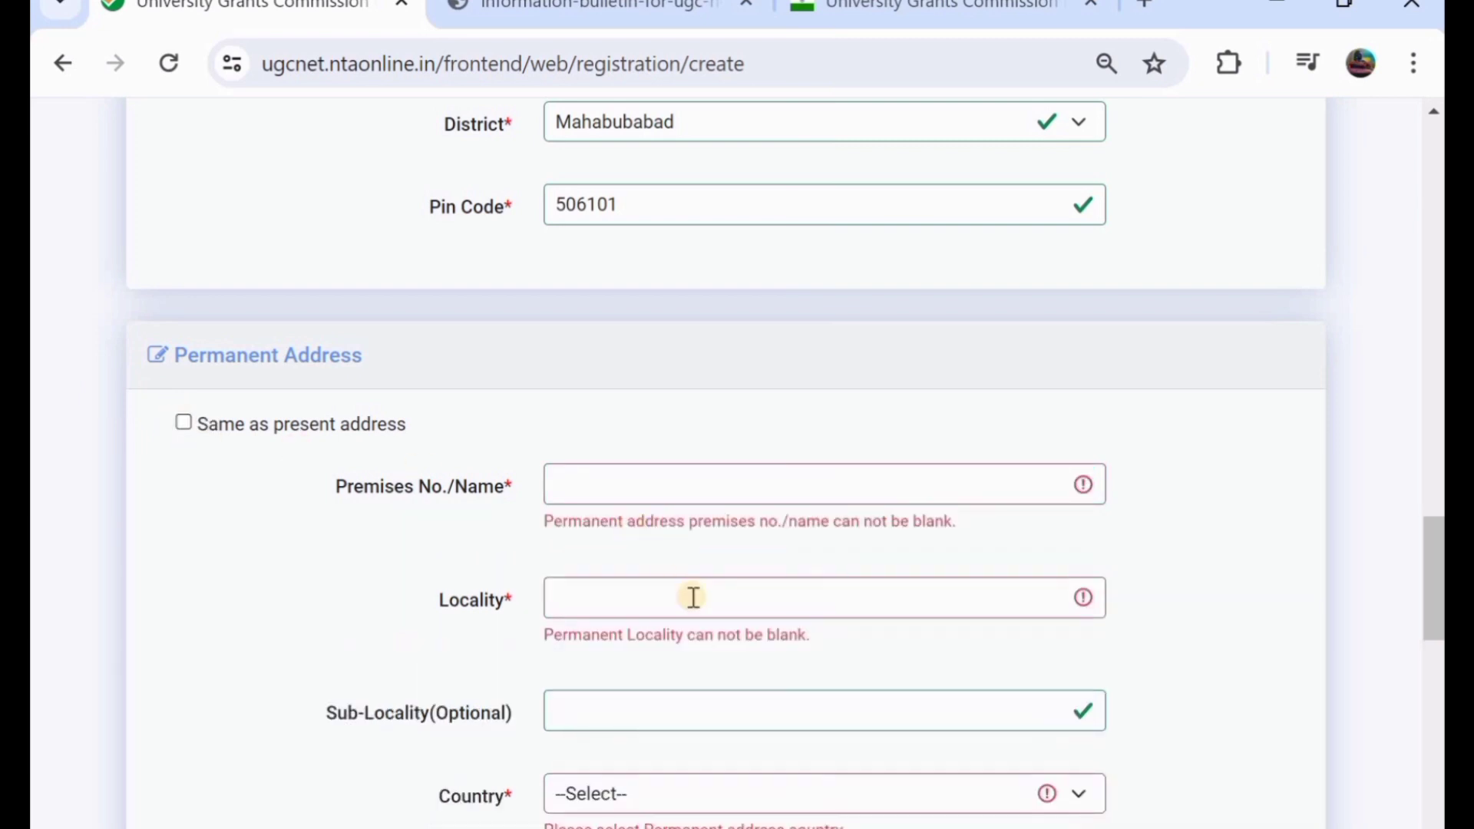
{"action": "left_click", "coordinate": [184, 423]}
{"action": "scroll", "coordinate": [565, 548], "scroll_direction": "down", "scroll_amount": 3}
{"action": "scroll", "coordinate": [563, 546], "scroll_direction": "down", "scroll_amount": 6}
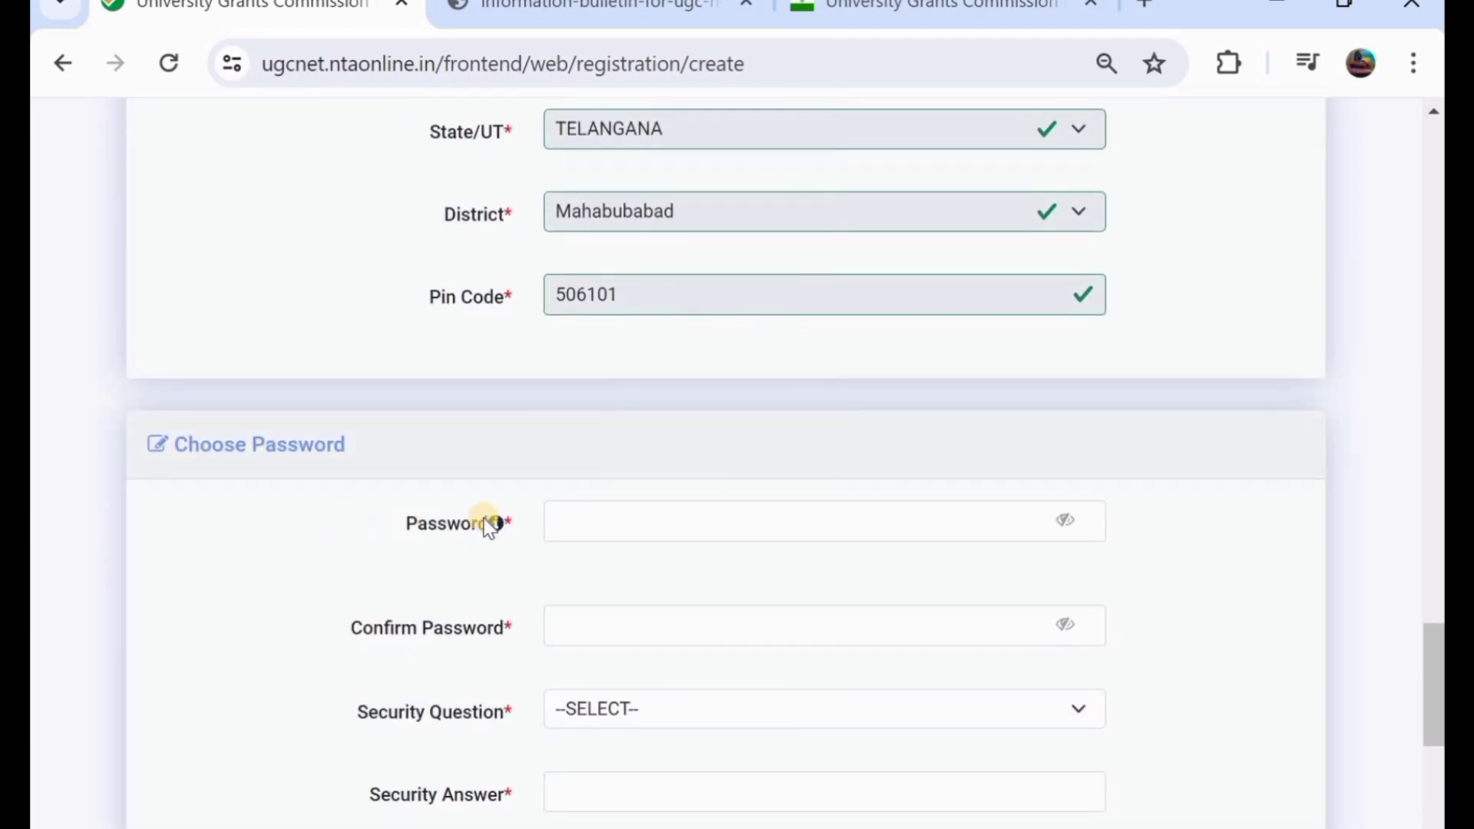
- Enter and correct the account password, then fill in the password confirmation
{"action": "left_click", "coordinate": [615, 520]}
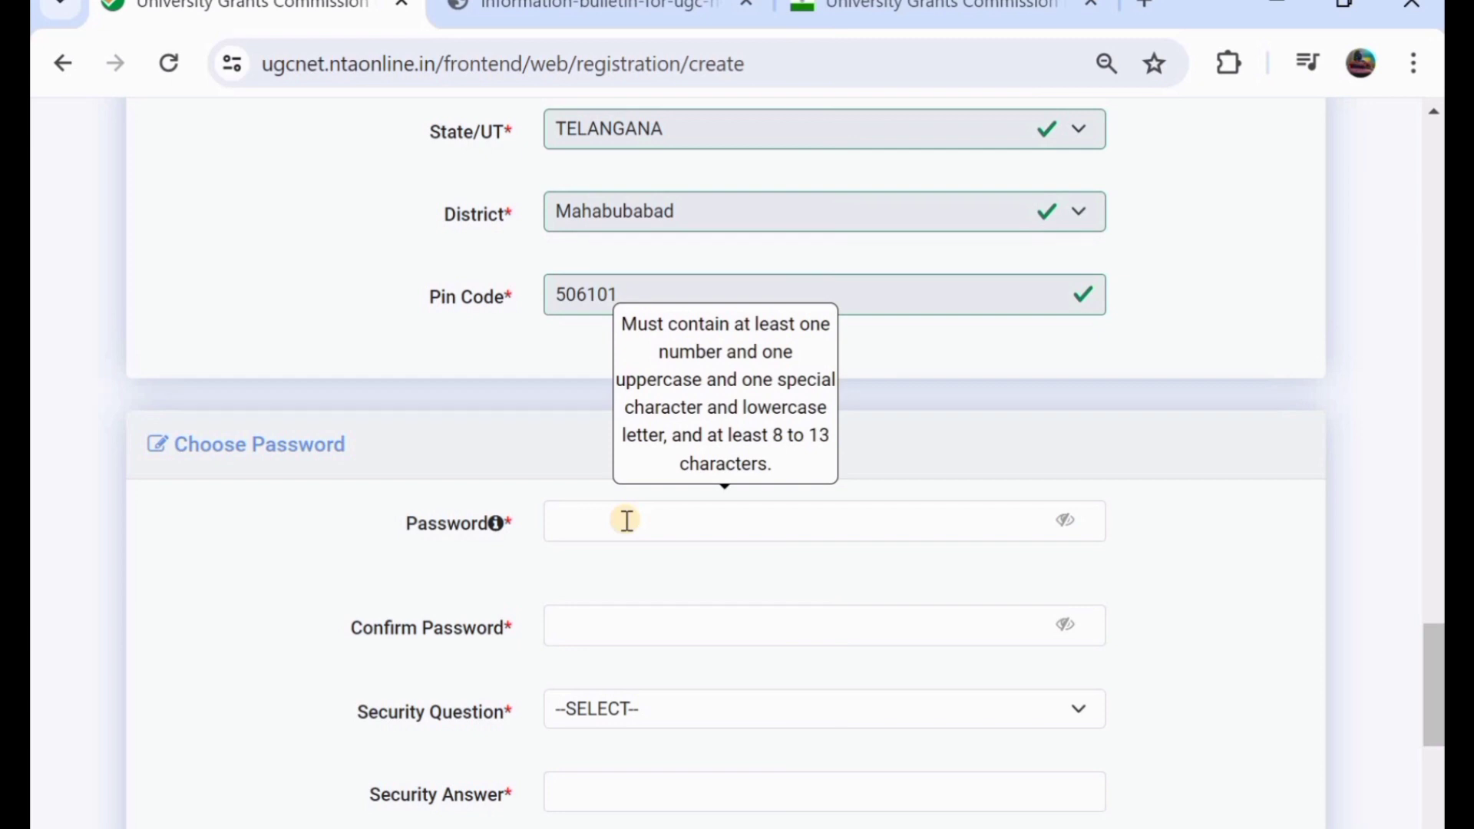
{"action": "left_click", "coordinate": [629, 520]}
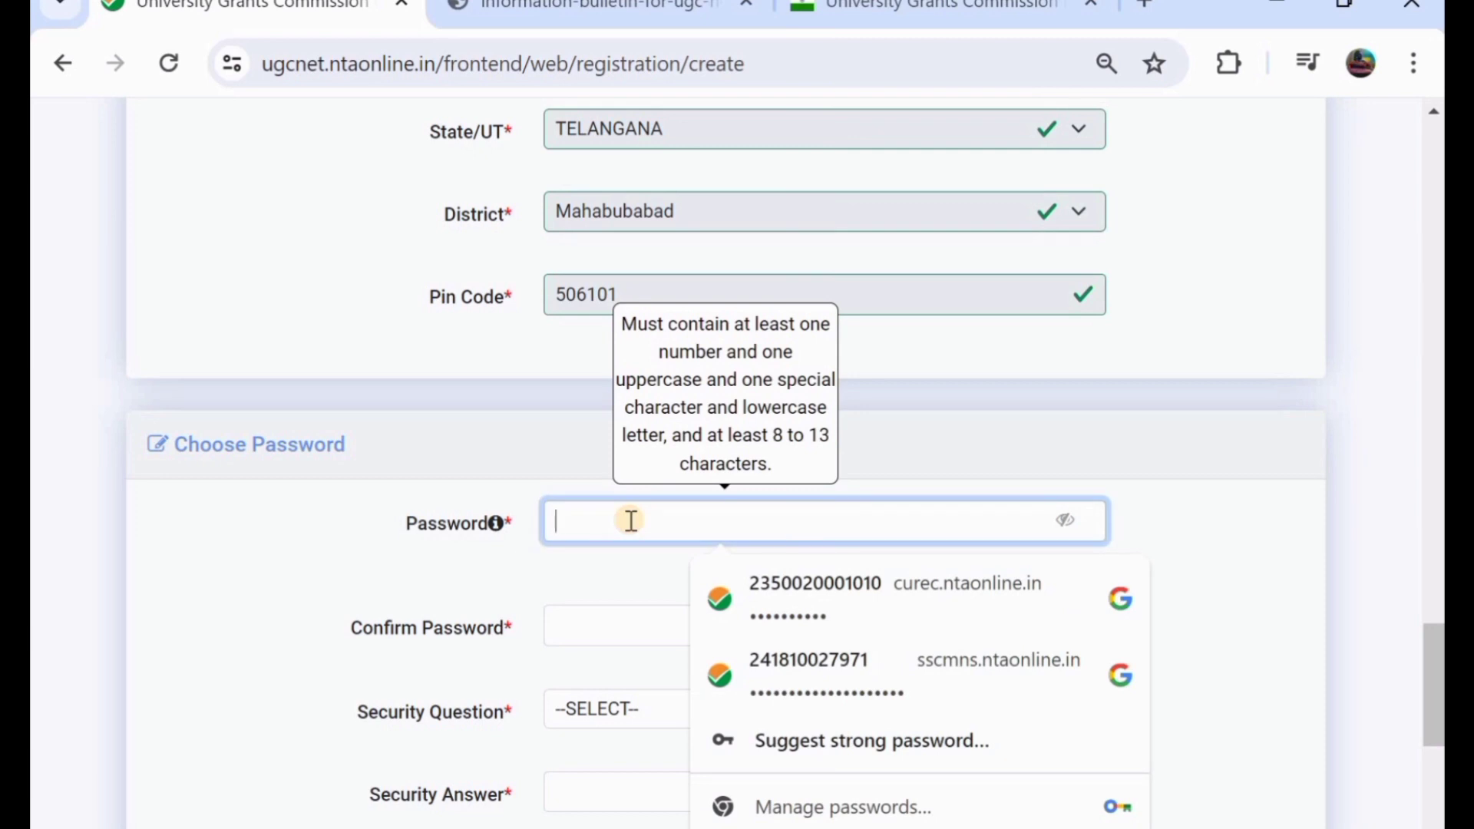
{"action": "type", "text": "•"}
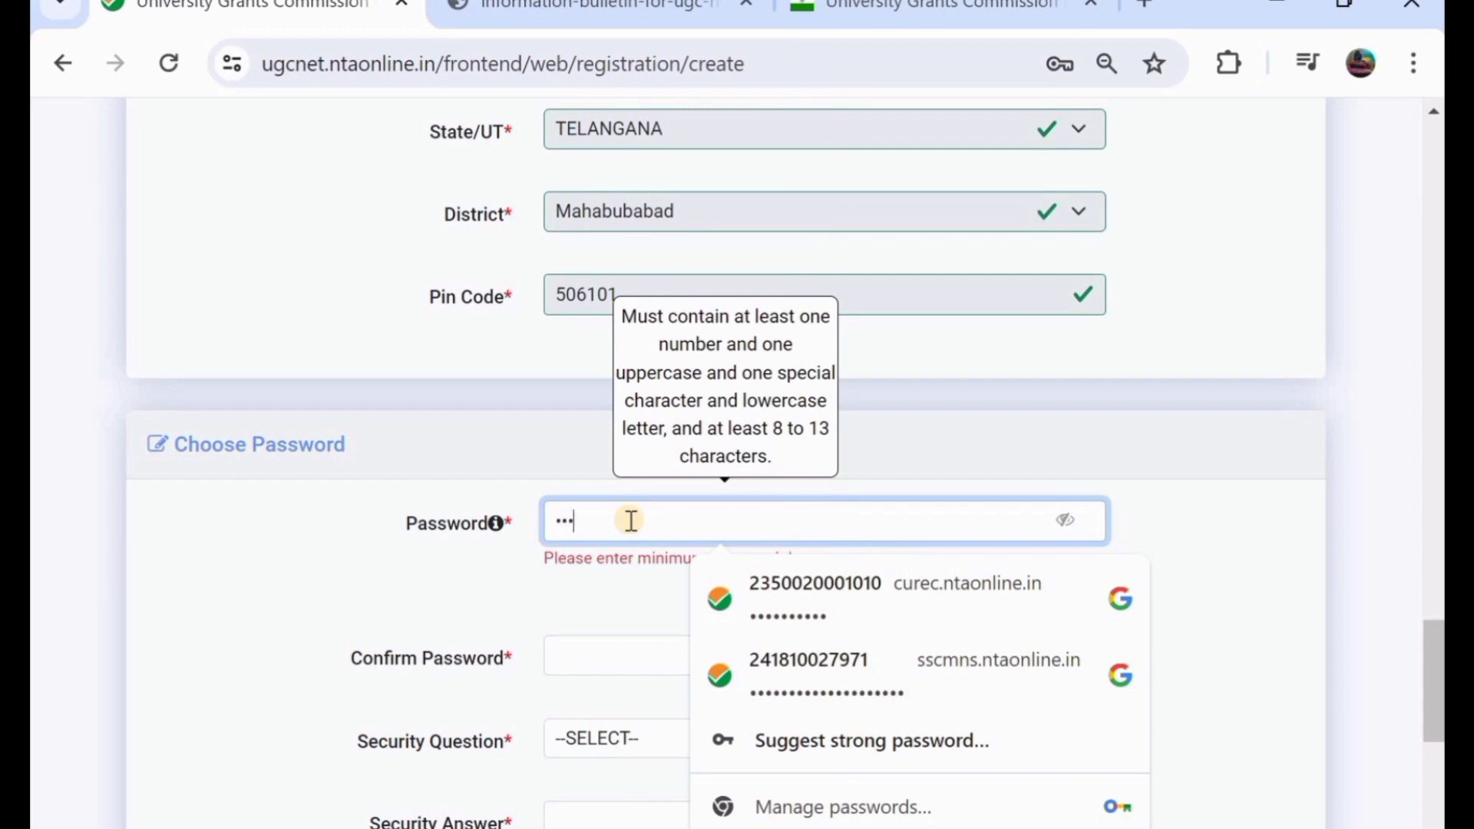
{"action": "type", "text": "•••••••"}
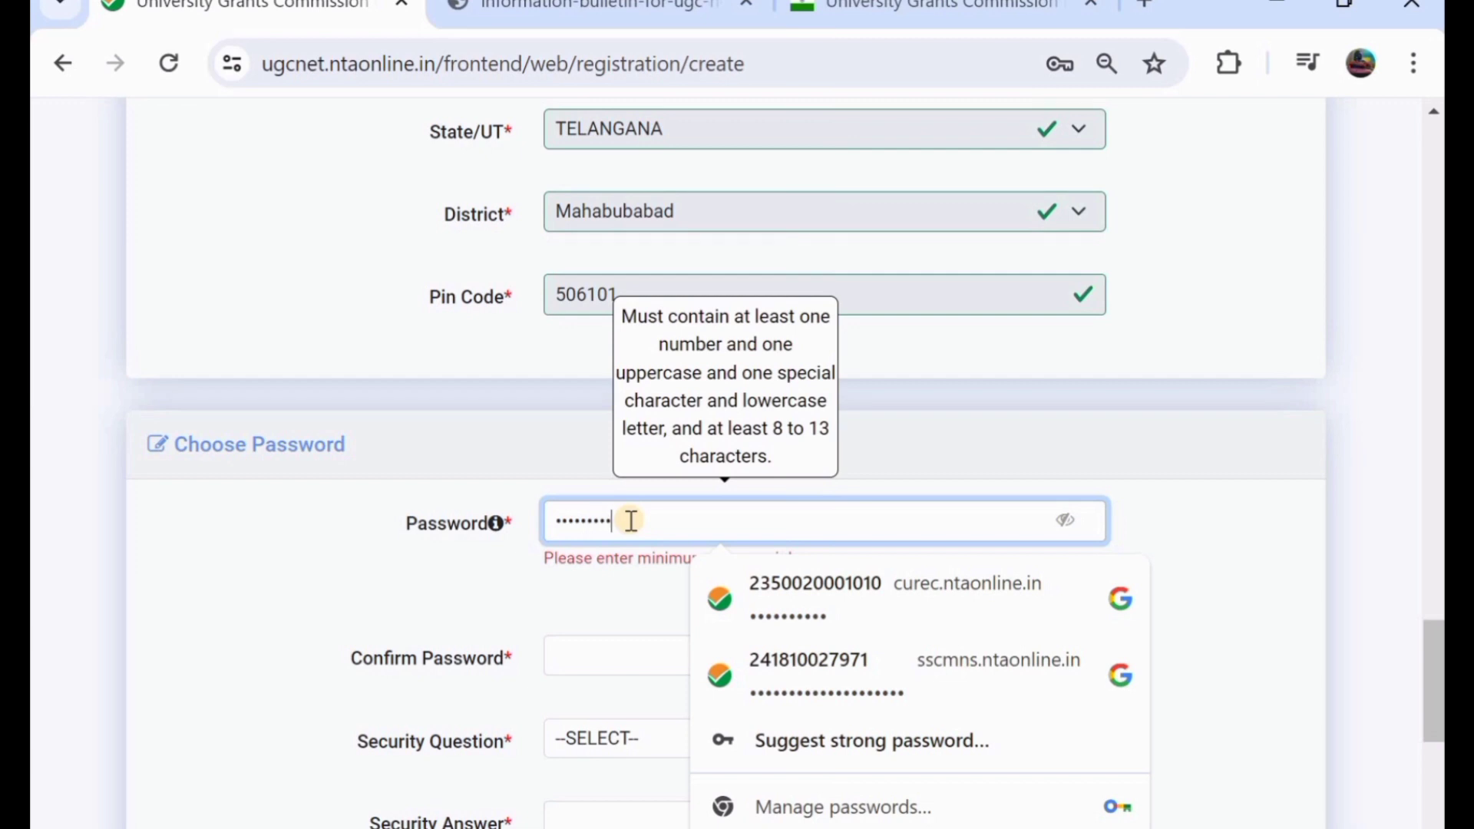
{"action": "left_click", "coordinate": [1068, 522]}
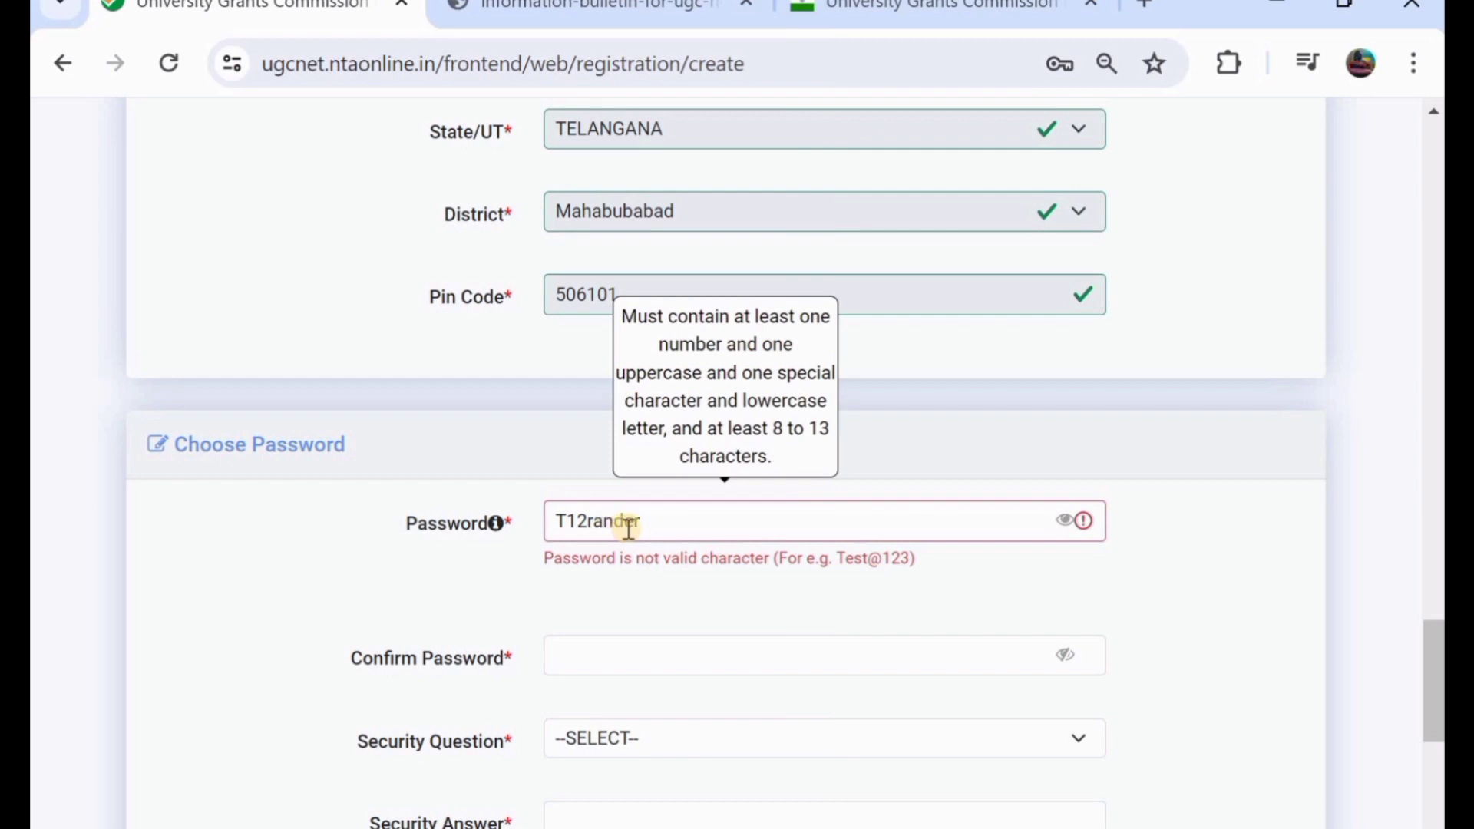
{"action": "left_click", "coordinate": [581, 521]}
{"action": "type", "text": "@"}
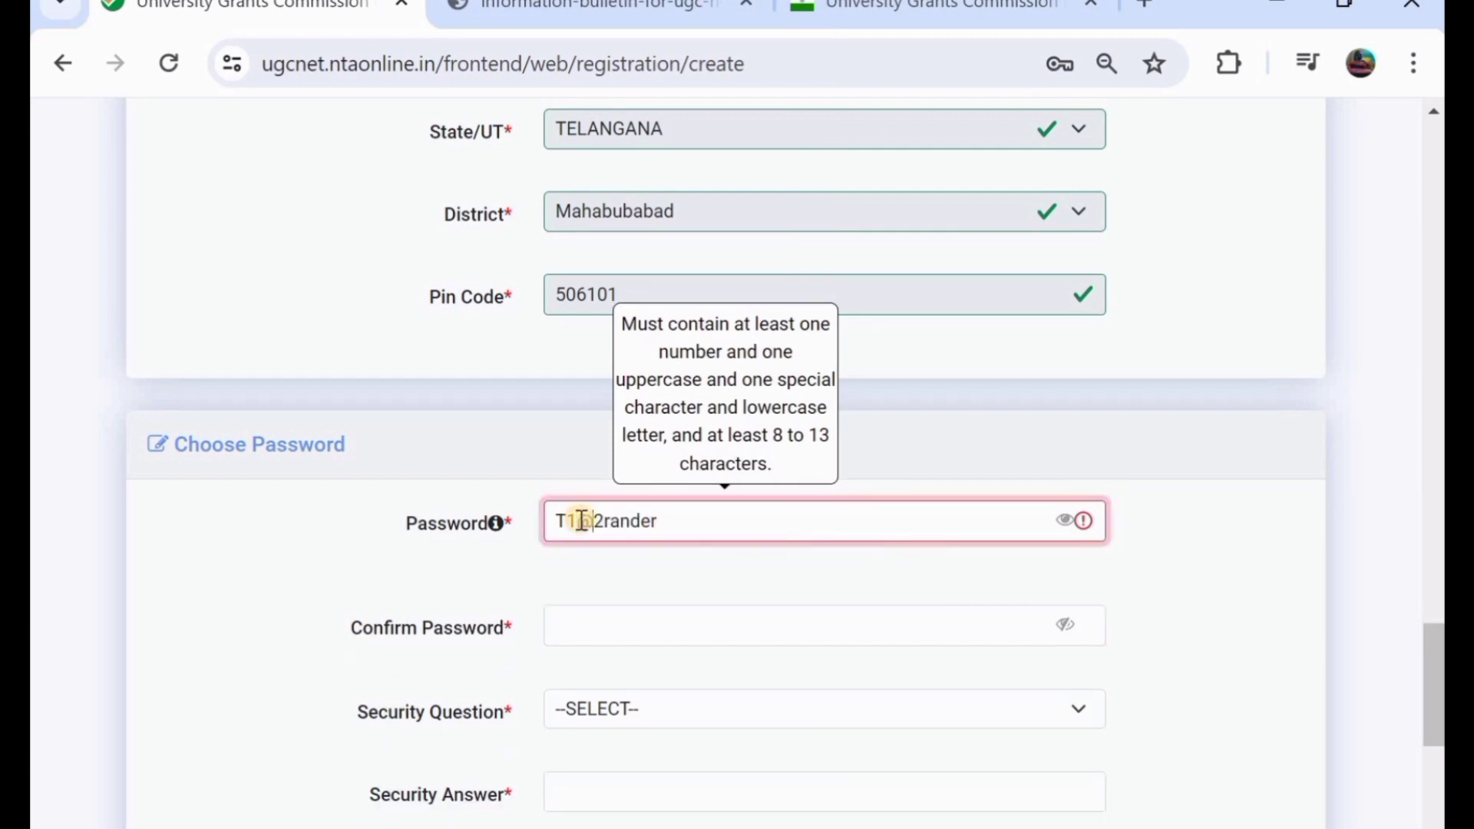
{"action": "left_click", "coordinate": [656, 622]}
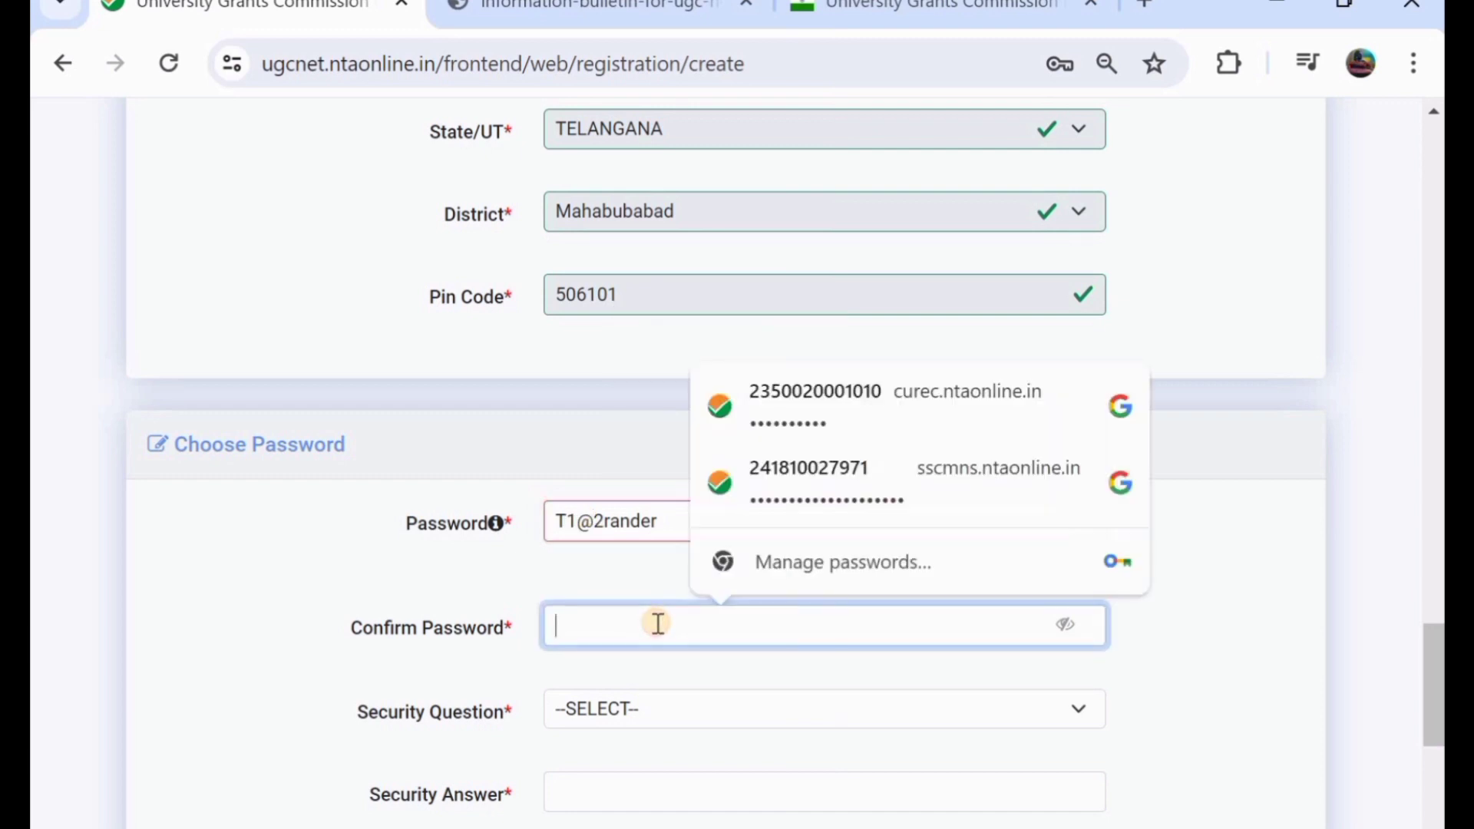
{"action": "left_click", "coordinate": [504, 568]}
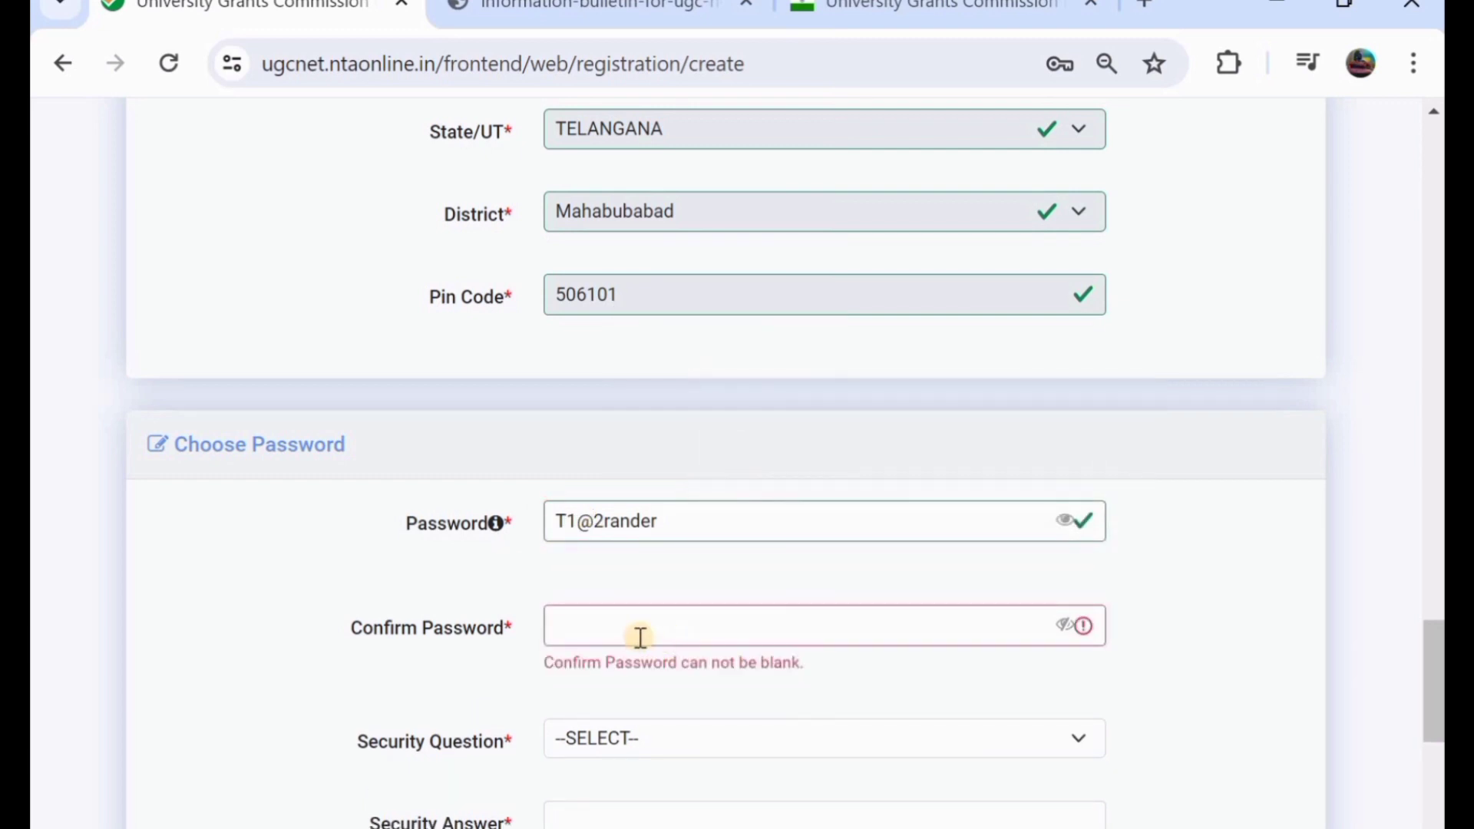
- Choose the first-school security question, enter the security pin and submit the form
{"action": "scroll", "coordinate": [640, 637], "scroll_direction": "down", "scroll_amount": 2}
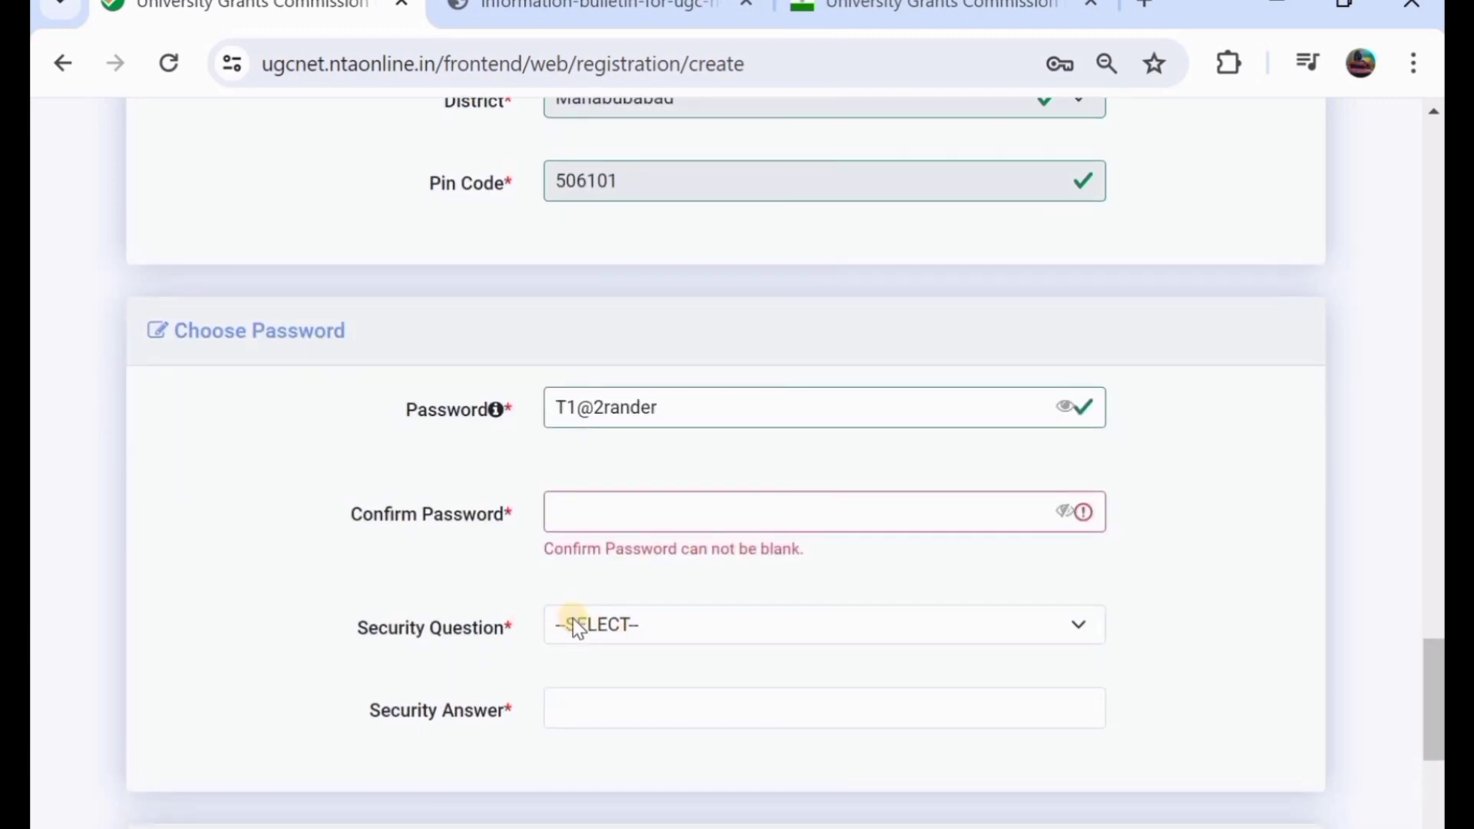
{"action": "left_click", "coordinate": [576, 625]}
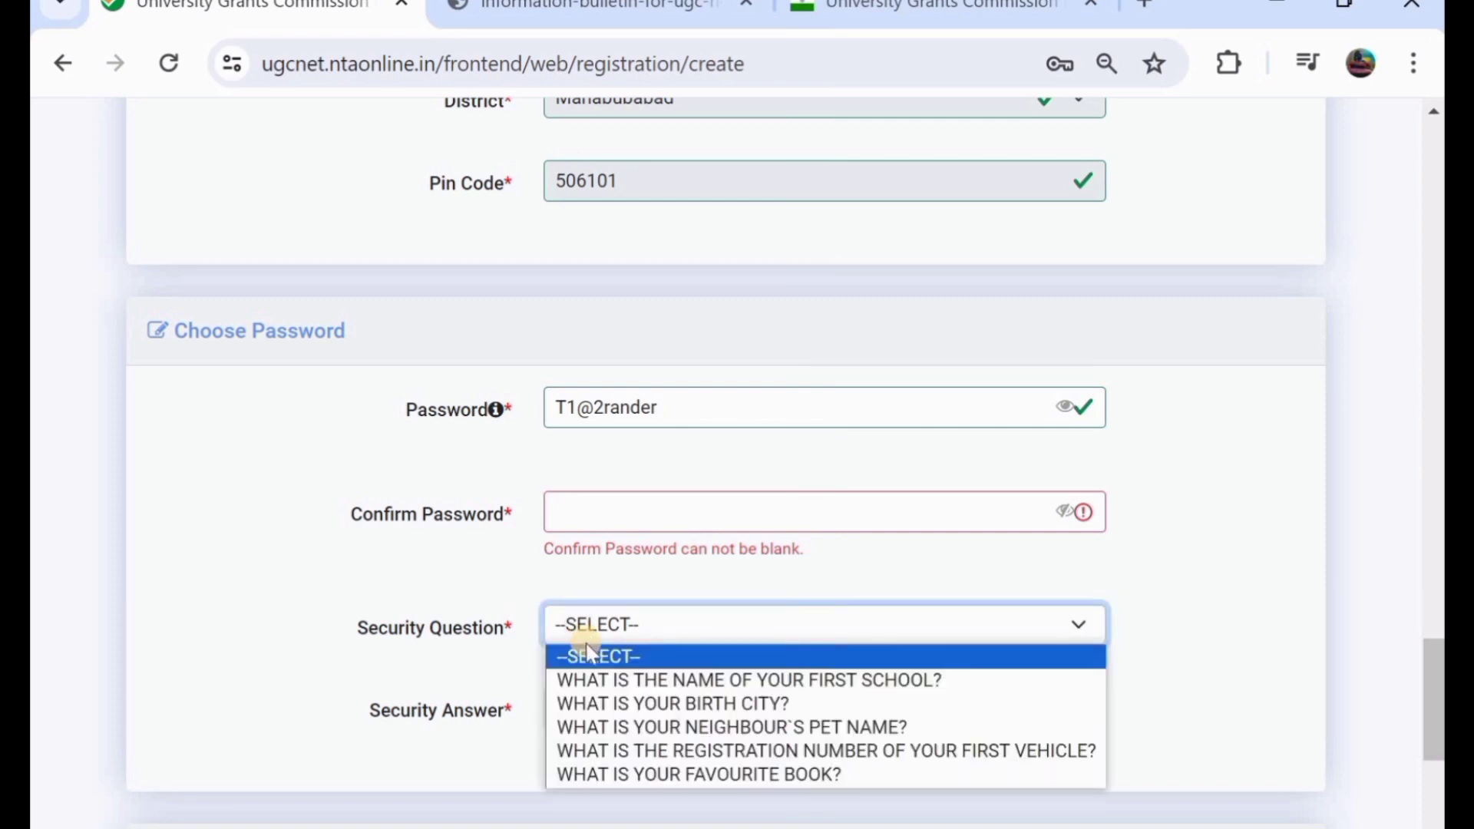
{"action": "left_click", "coordinate": [732, 680]}
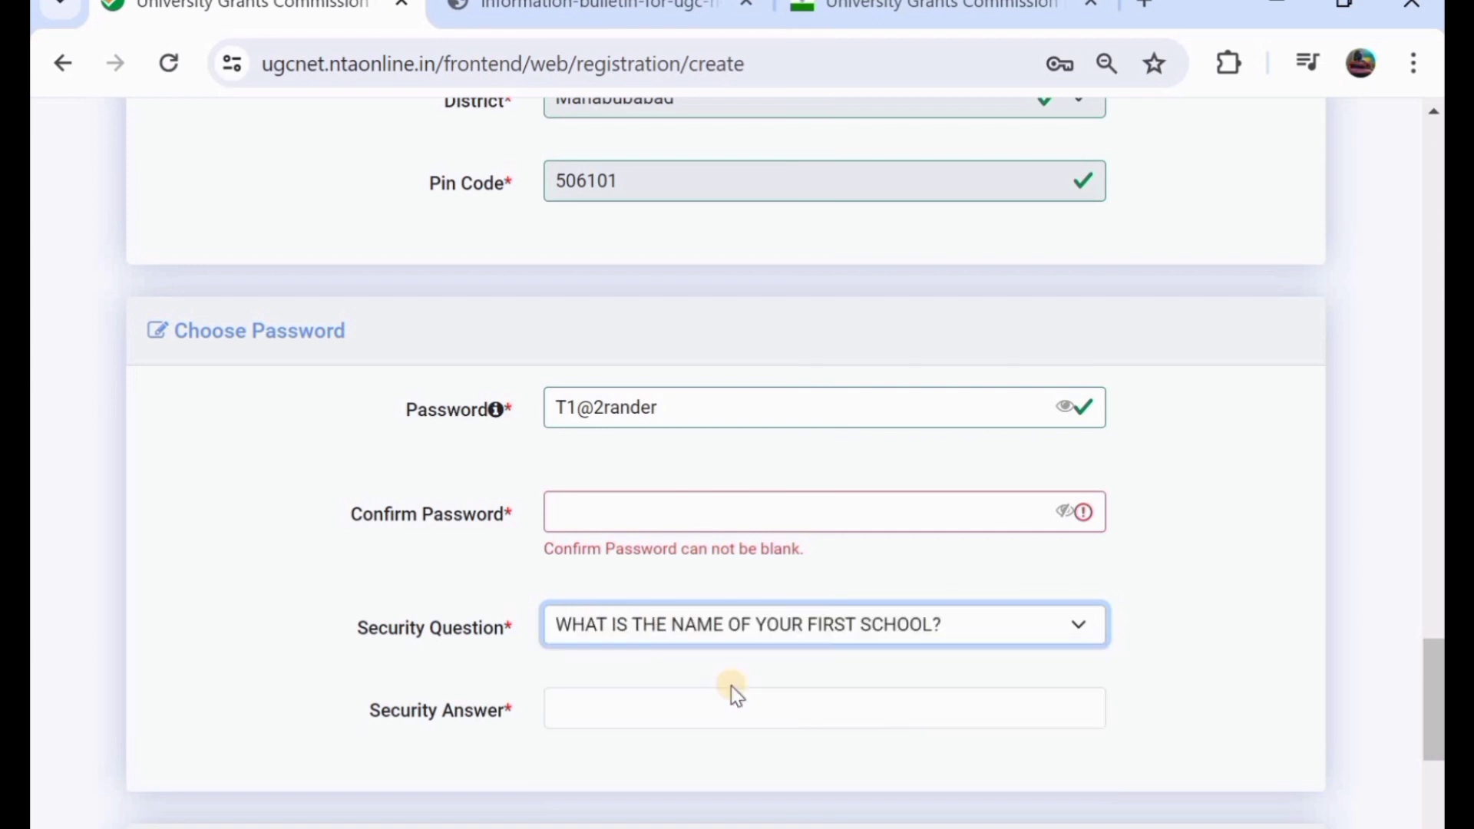
{"action": "scroll", "coordinate": [731, 685], "scroll_direction": "down", "scroll_amount": 1}
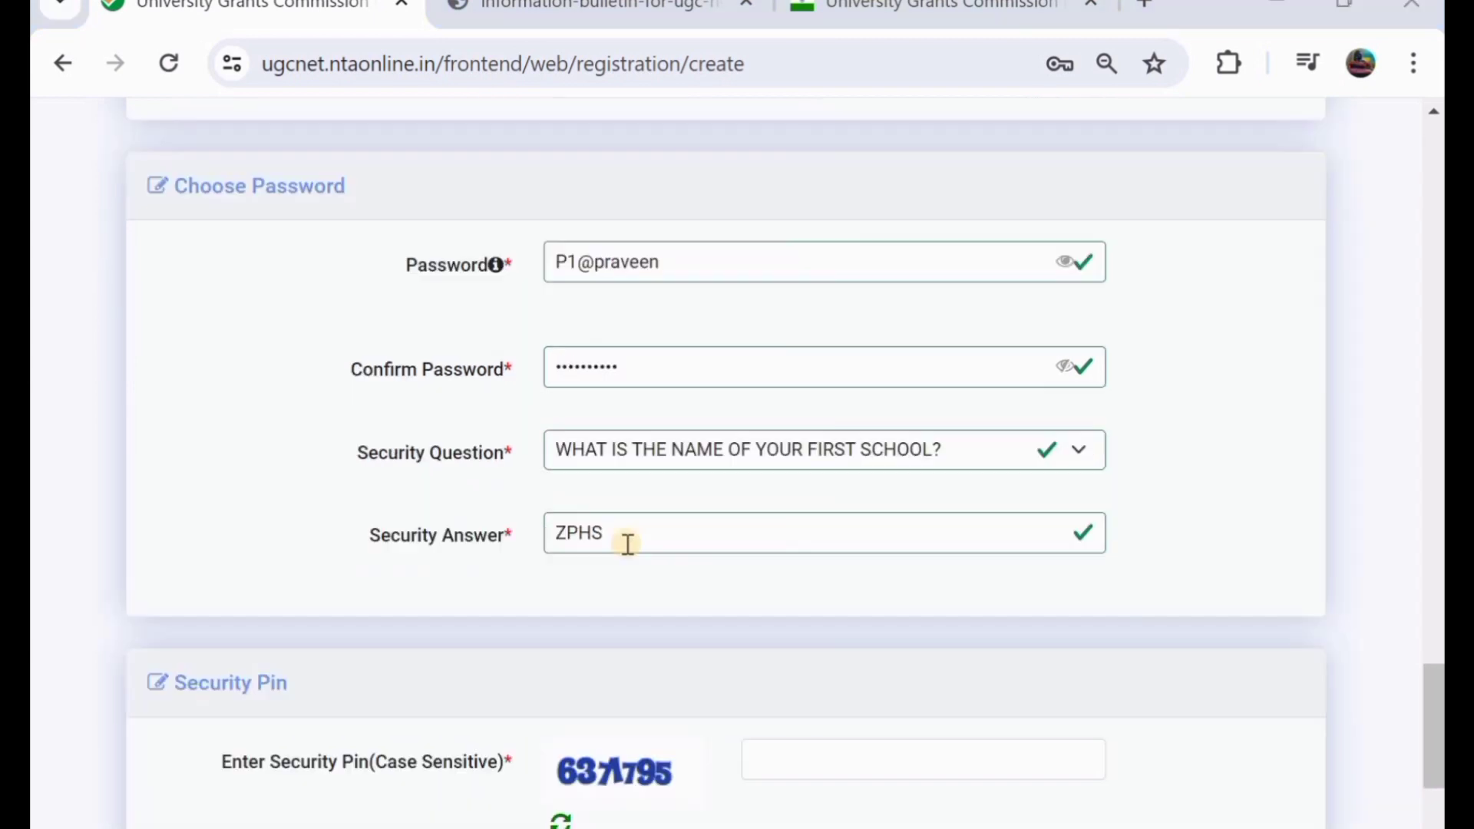
{"action": "scroll", "coordinate": [625, 542], "scroll_direction": "down", "scroll_amount": 3}
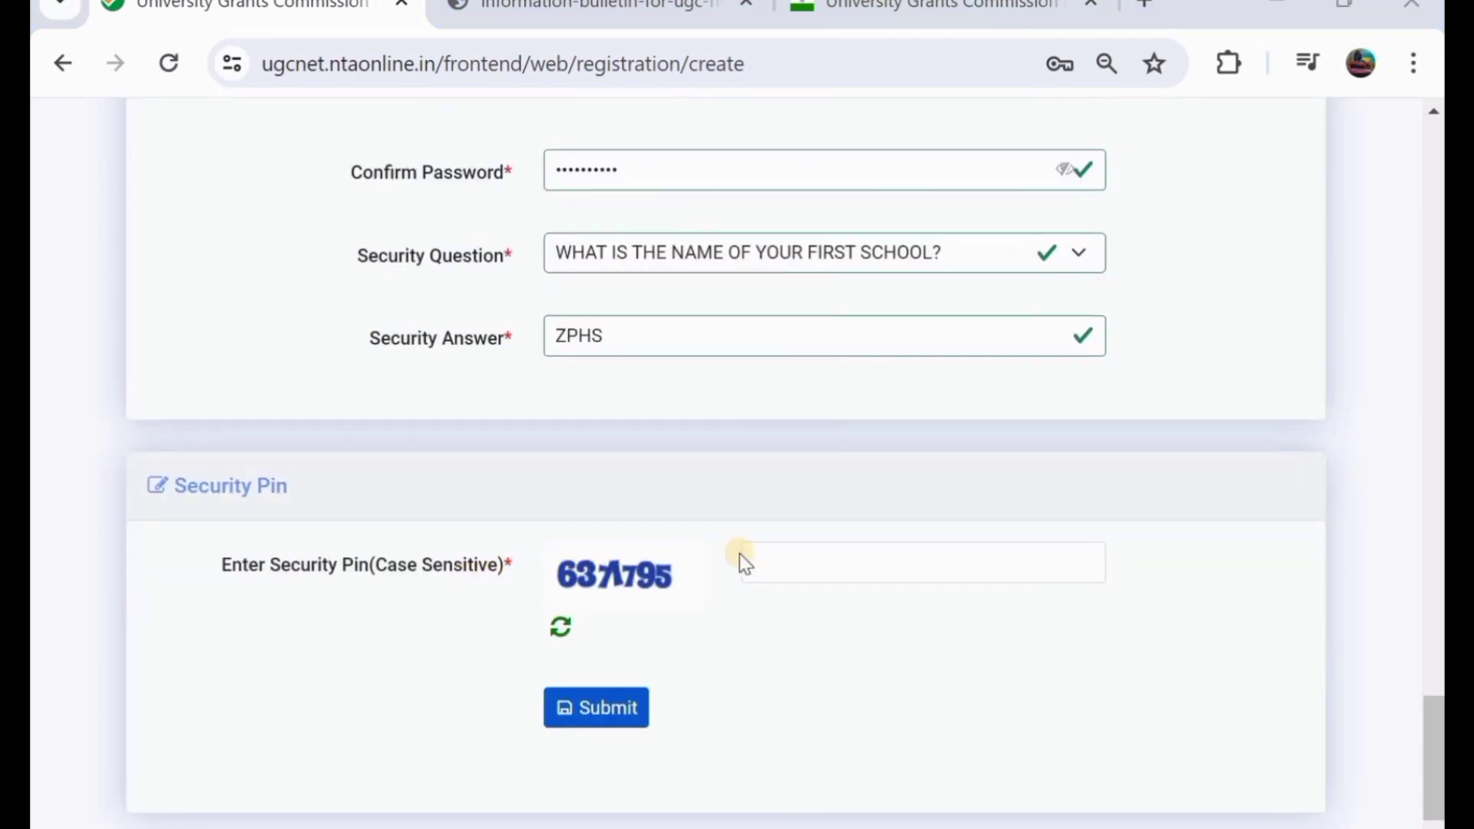
{"action": "left_click", "coordinate": [784, 565]}
{"action": "type", "text": "63"}
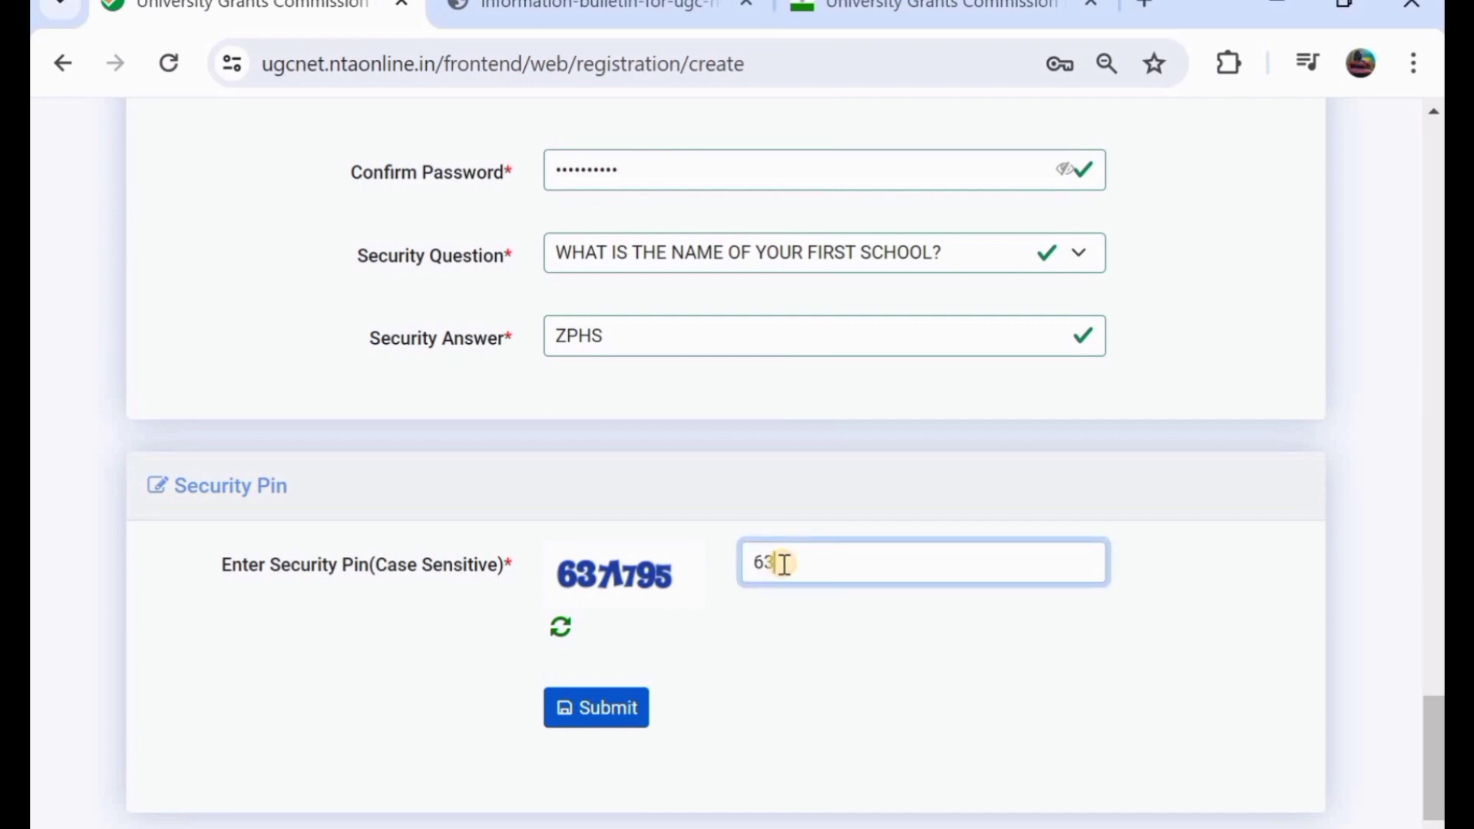
{"action": "type", "text": "71795"}
{"action": "left_click", "coordinate": [603, 714]}
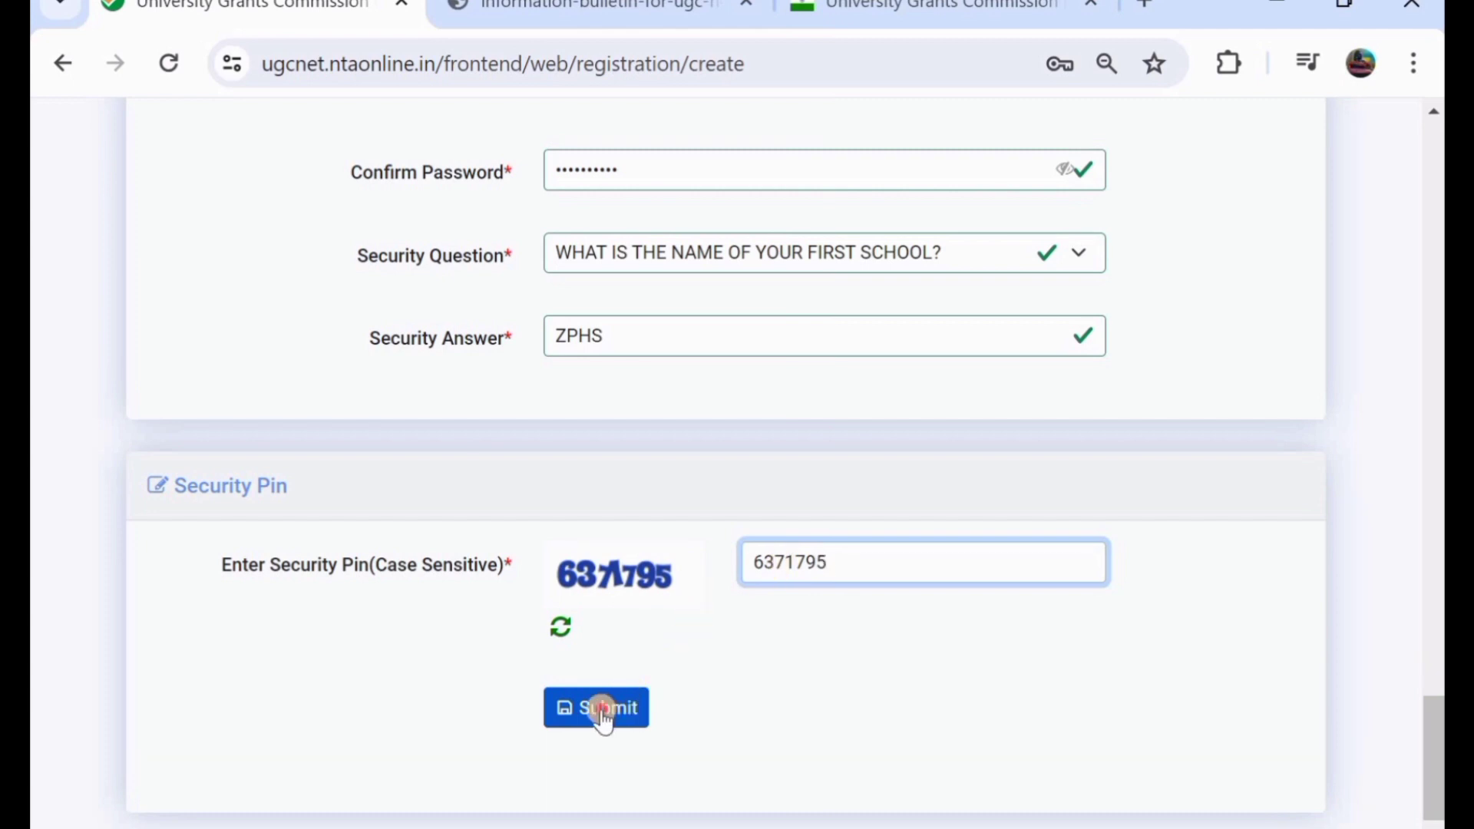
{"action": "left_click", "coordinate": [603, 714]}
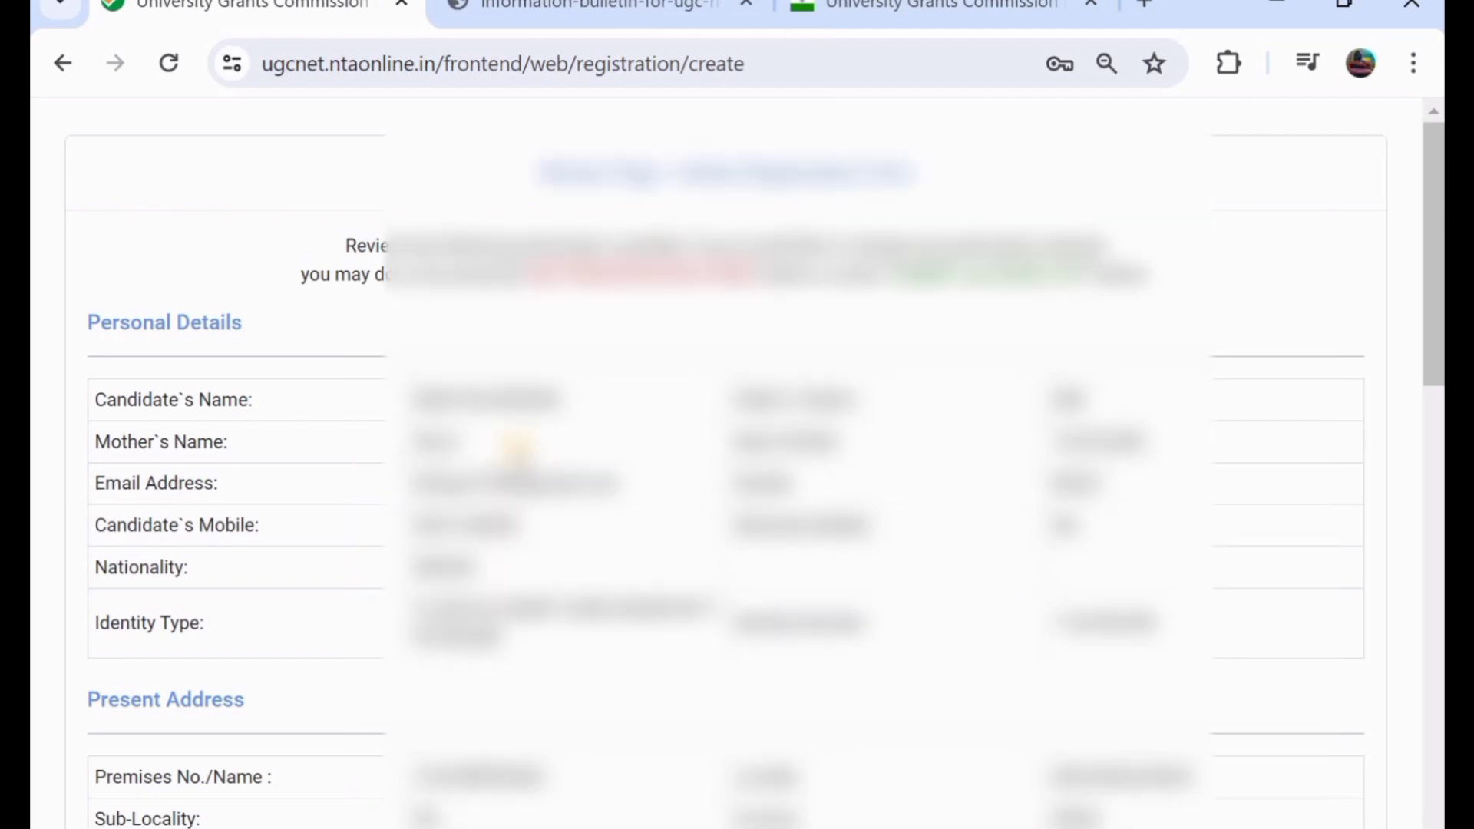
- Tick Candidate Name, parents' names, Gender, Date of Birth, Address, Email and Mobile as verified
{"action": "scroll", "coordinate": [516, 443], "scroll_direction": "down", "scroll_amount": 3}
{"action": "scroll", "coordinate": [518, 449], "scroll_direction": "down", "scroll_amount": 5}
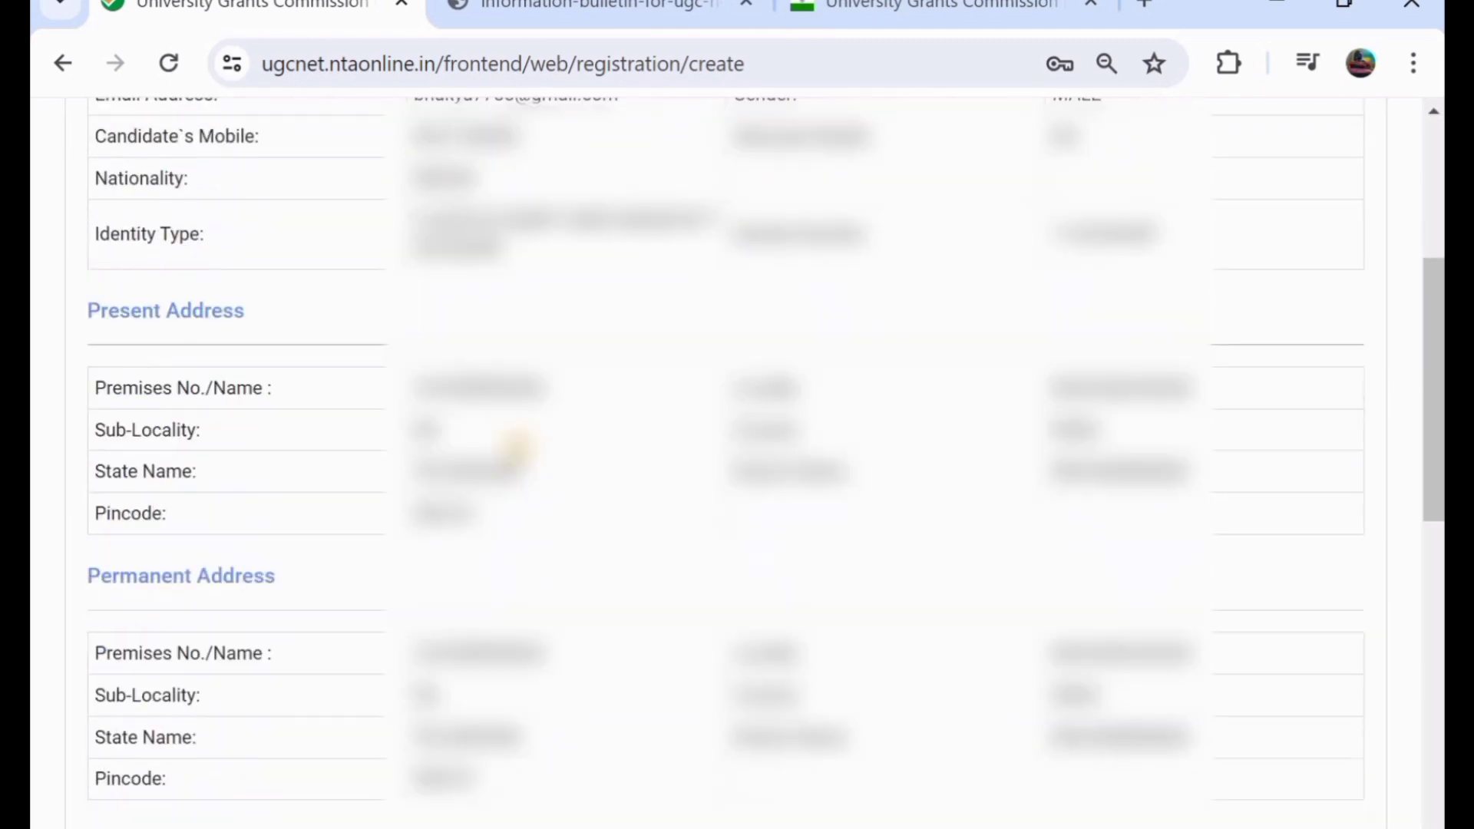
{"action": "scroll", "coordinate": [518, 449], "scroll_direction": "down", "scroll_amount": 2}
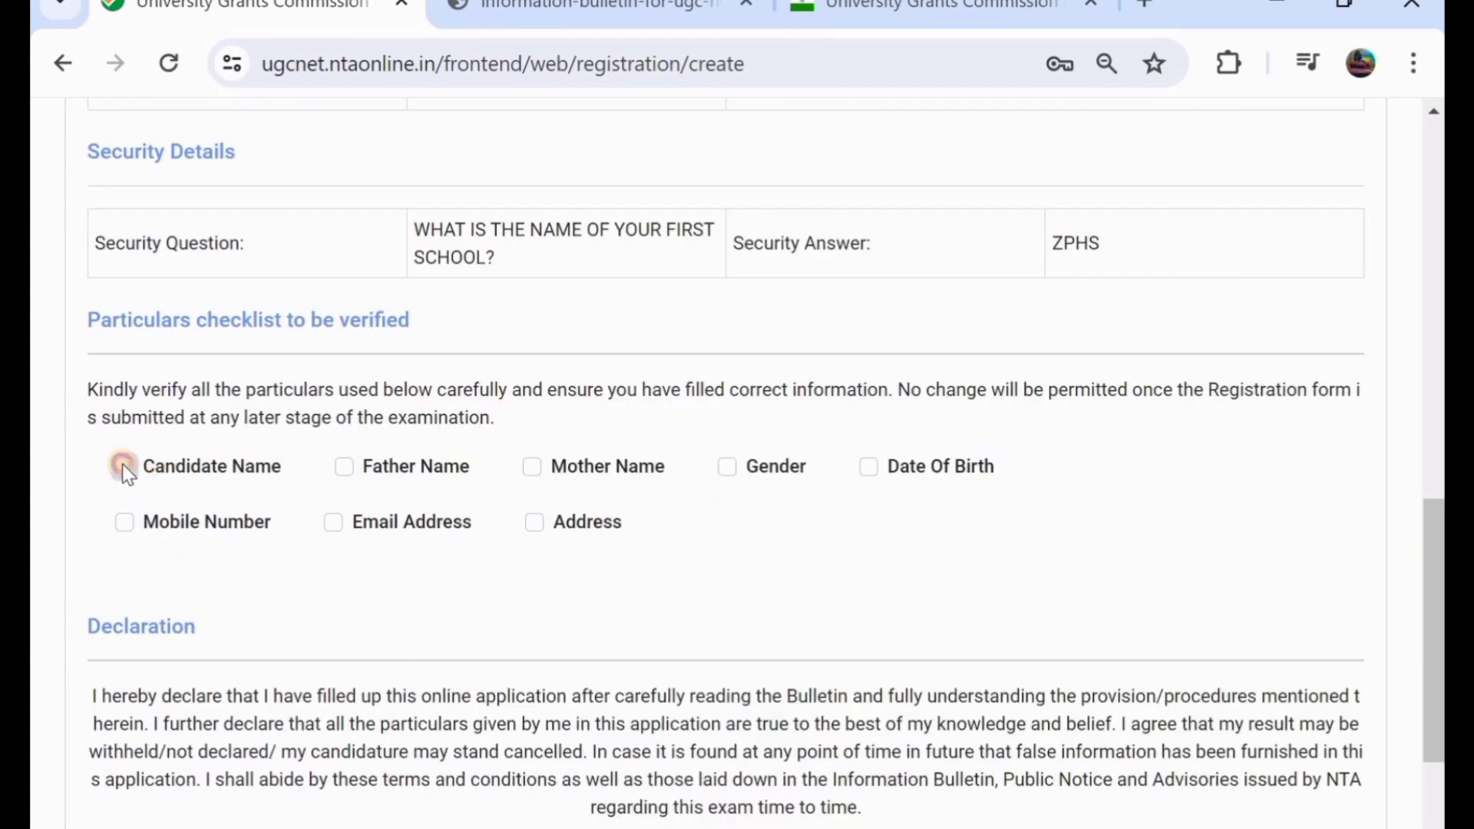
{"action": "left_click", "coordinate": [123, 466]}
{"action": "left_click", "coordinate": [342, 467]}
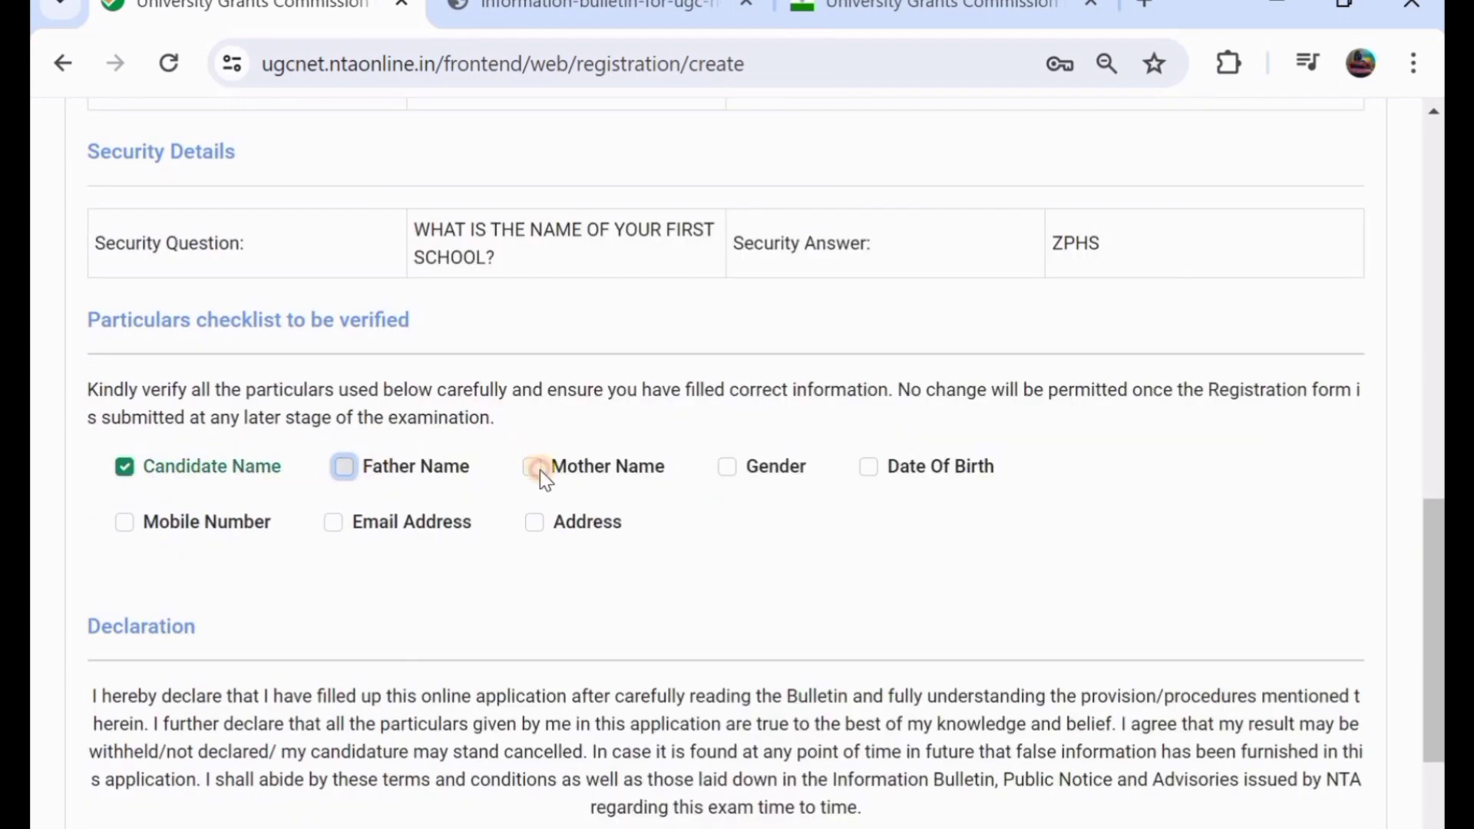
{"action": "left_click", "coordinate": [538, 468]}
{"action": "left_click", "coordinate": [346, 466]}
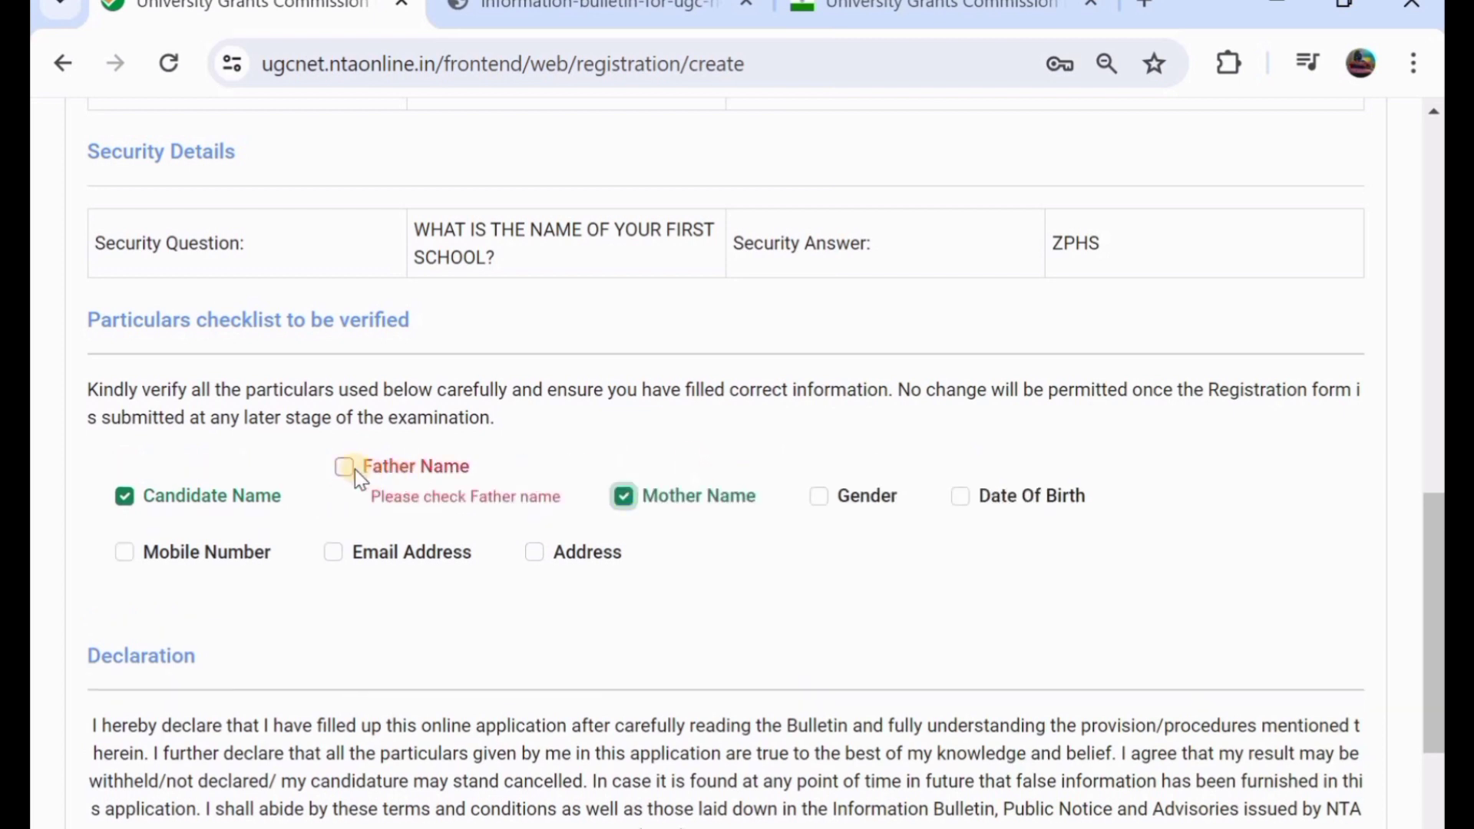
{"action": "left_click", "coordinate": [344, 467]}
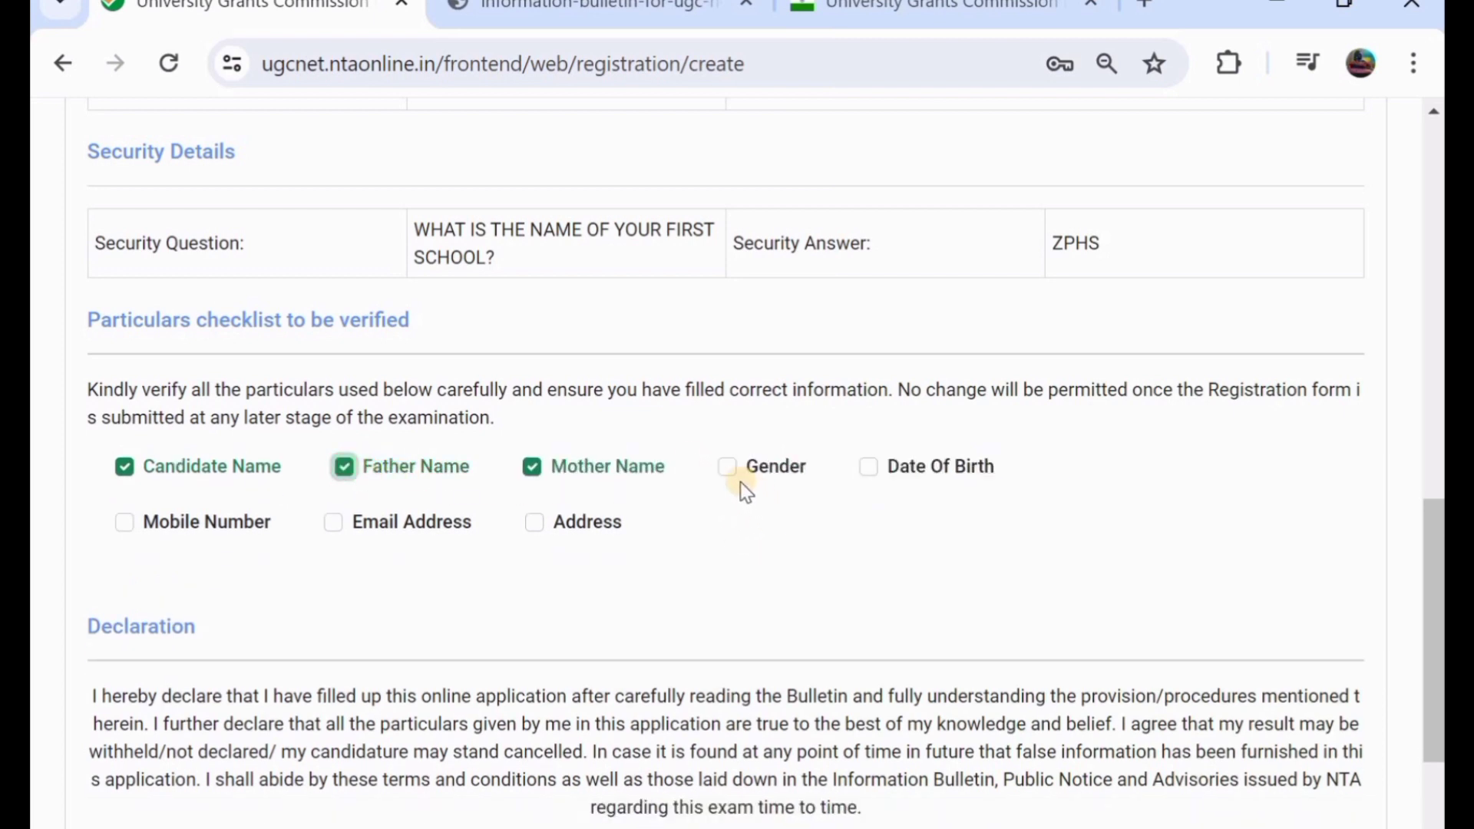
{"action": "left_click", "coordinate": [725, 477]}
{"action": "left_click", "coordinate": [869, 467]}
{"action": "left_click", "coordinate": [728, 469]}
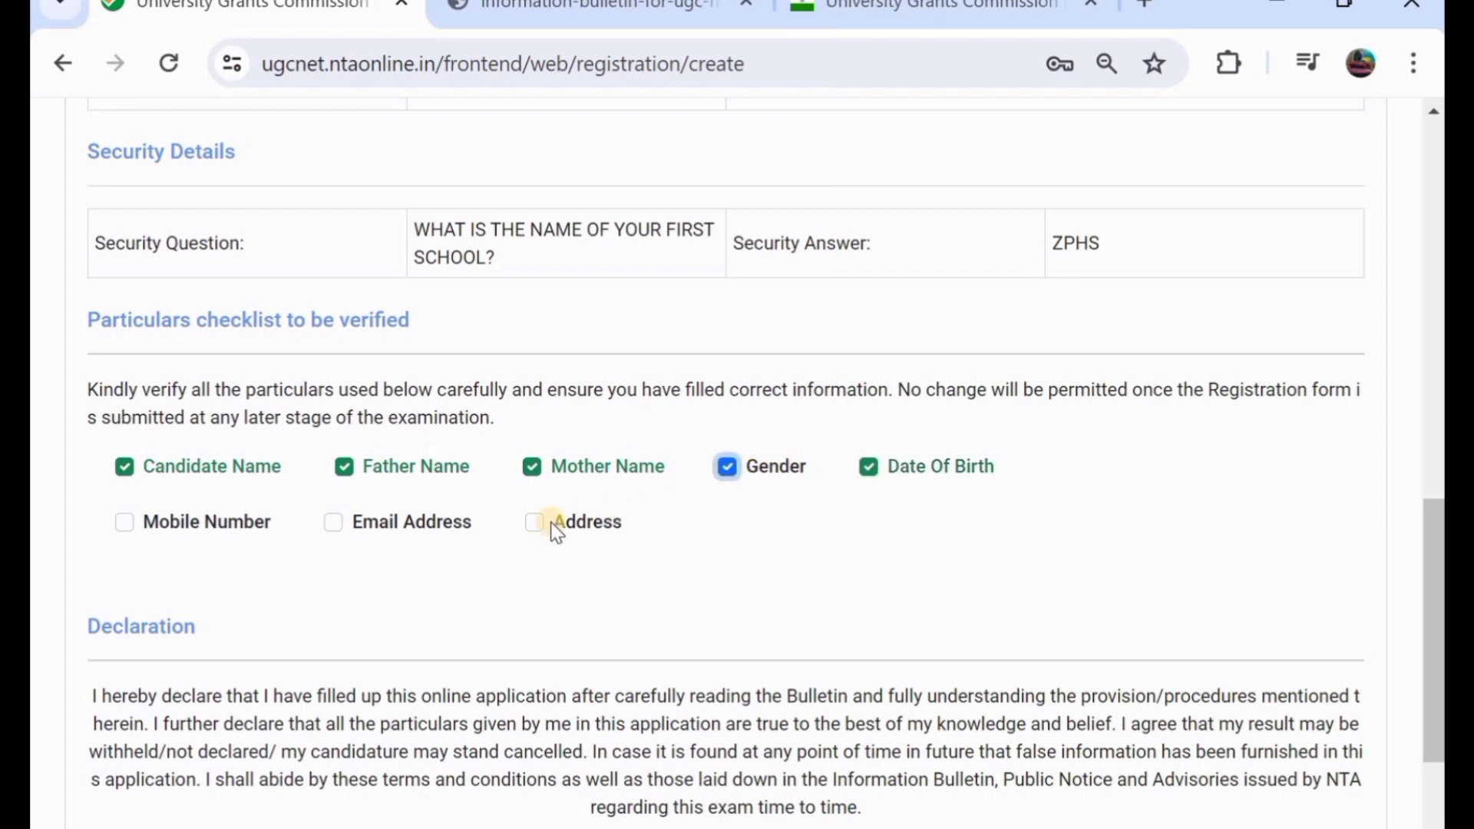
{"action": "left_click", "coordinate": [534, 523]}
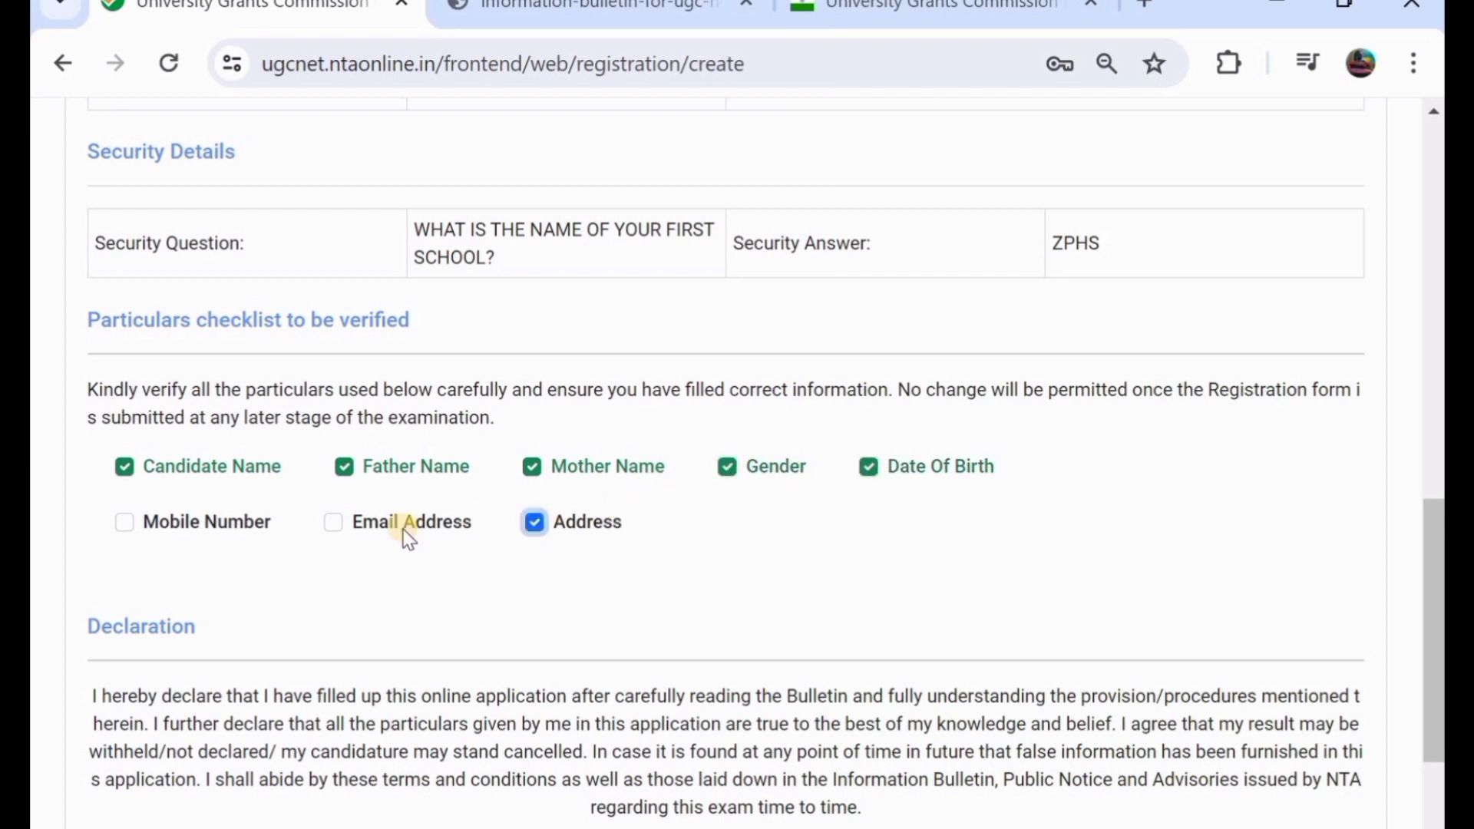
{"action": "left_click", "coordinate": [334, 523]}
{"action": "left_click", "coordinate": [125, 523]}
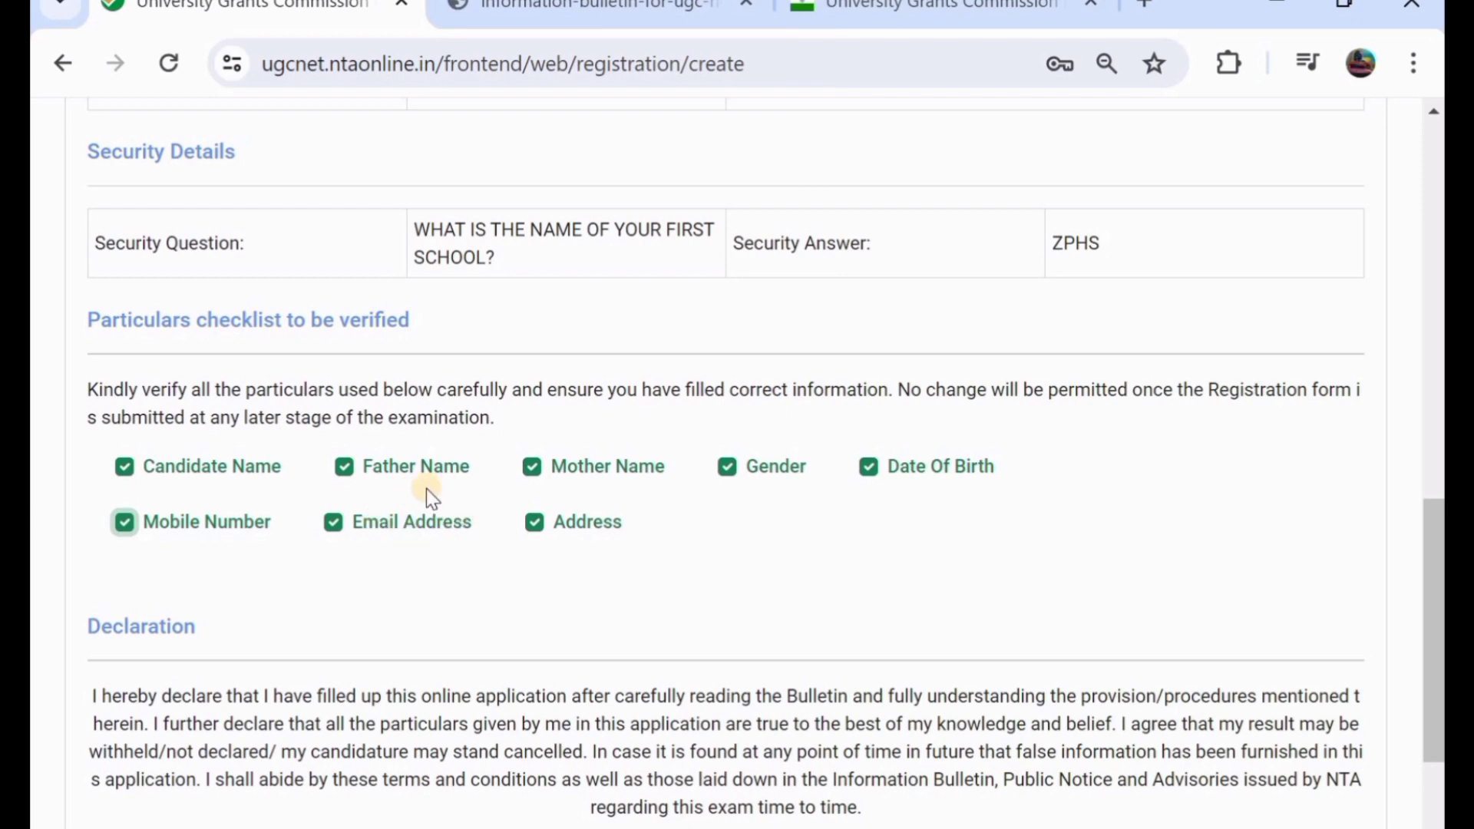
- Accept the declaration and choose Submit and Send OTP
{"action": "scroll", "coordinate": [491, 485], "scroll_direction": "down", "scroll_amount": 3}
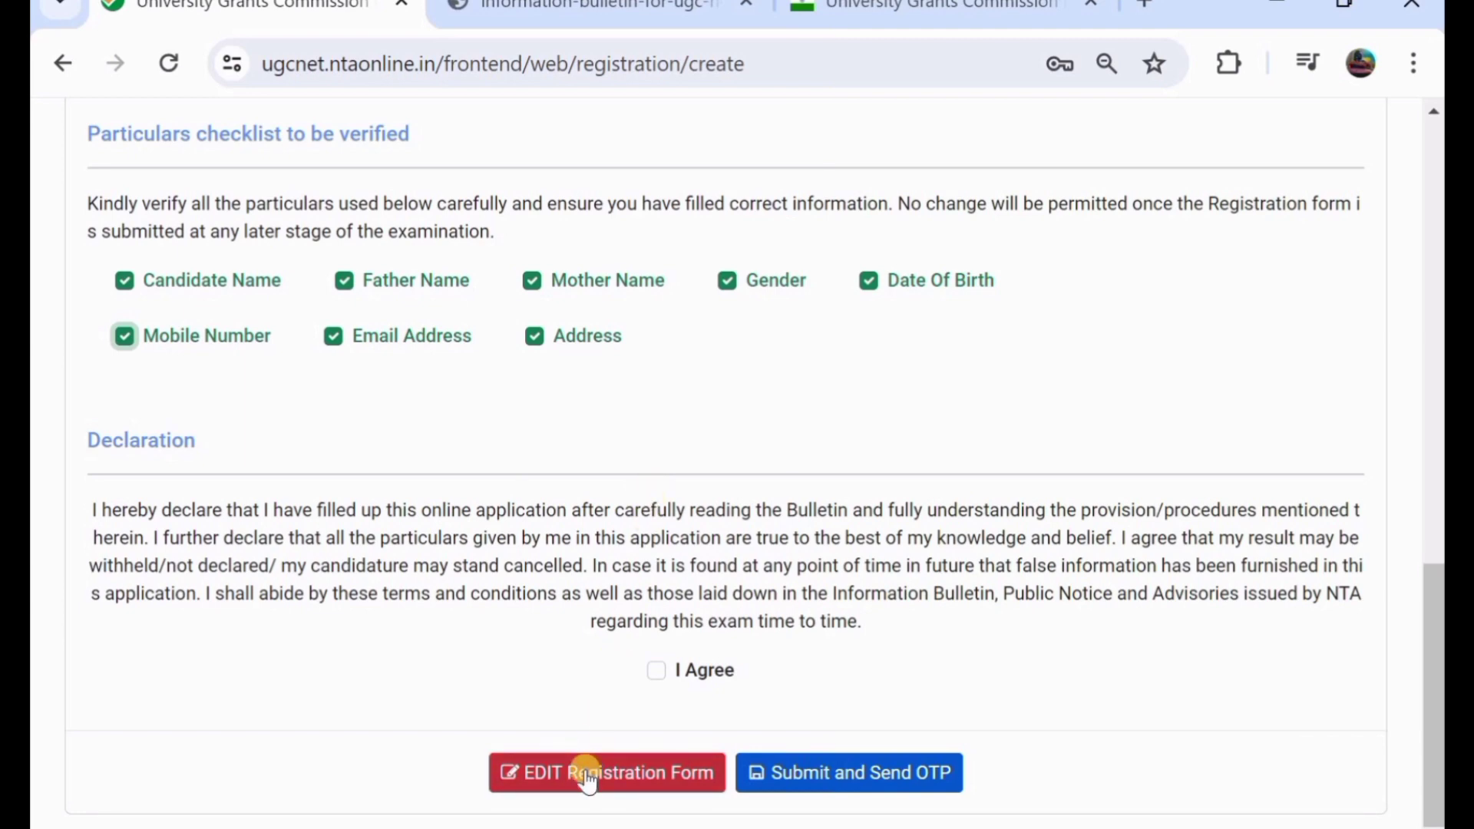
{"action": "scroll", "coordinate": [588, 353], "scroll_direction": "up", "scroll_amount": 2}
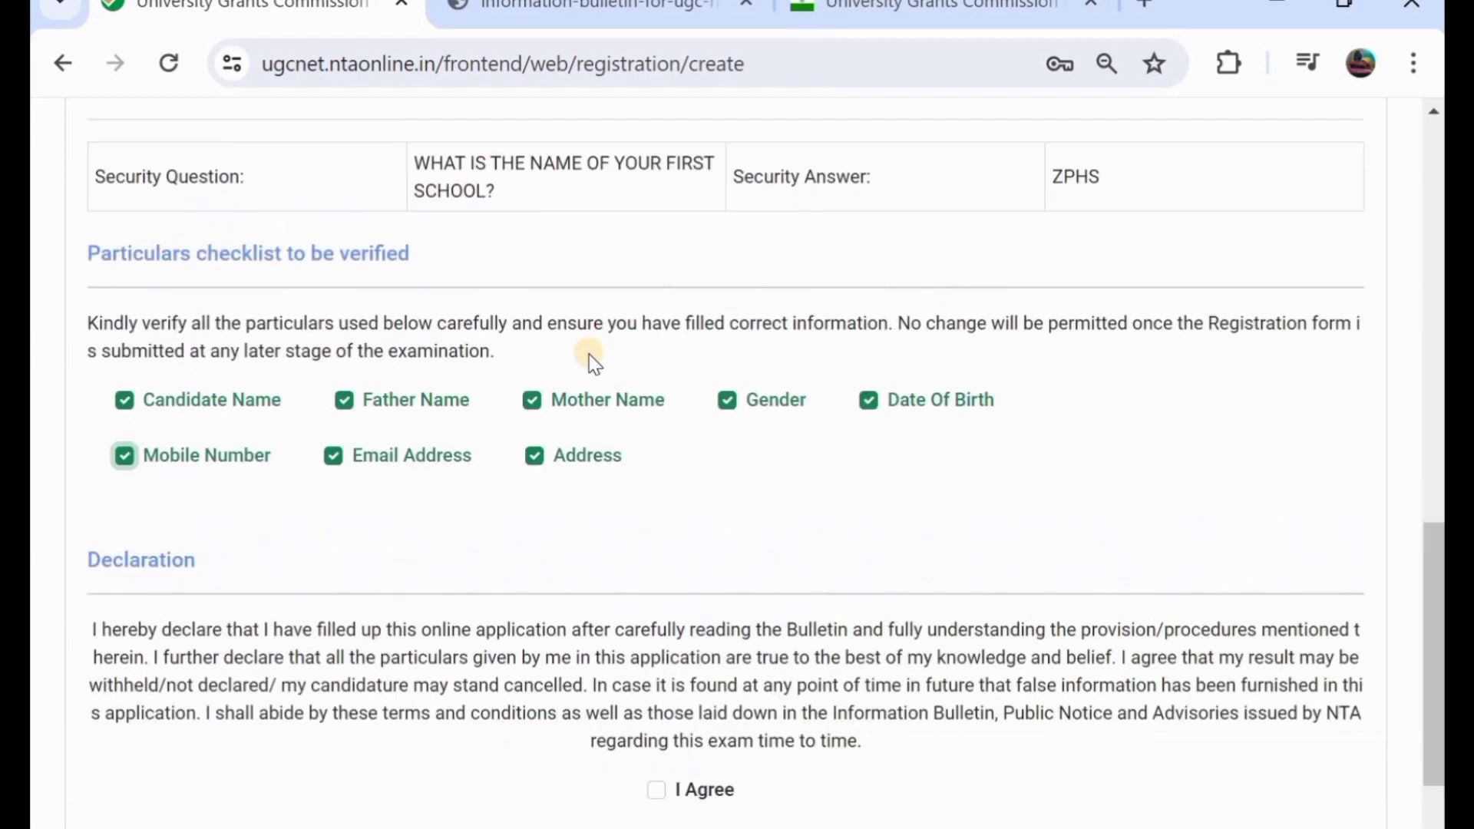
{"action": "scroll", "coordinate": [588, 353], "scroll_direction": "up", "scroll_amount": 10}
{"action": "scroll", "coordinate": [588, 353], "scroll_direction": "down", "scroll_amount": 3}
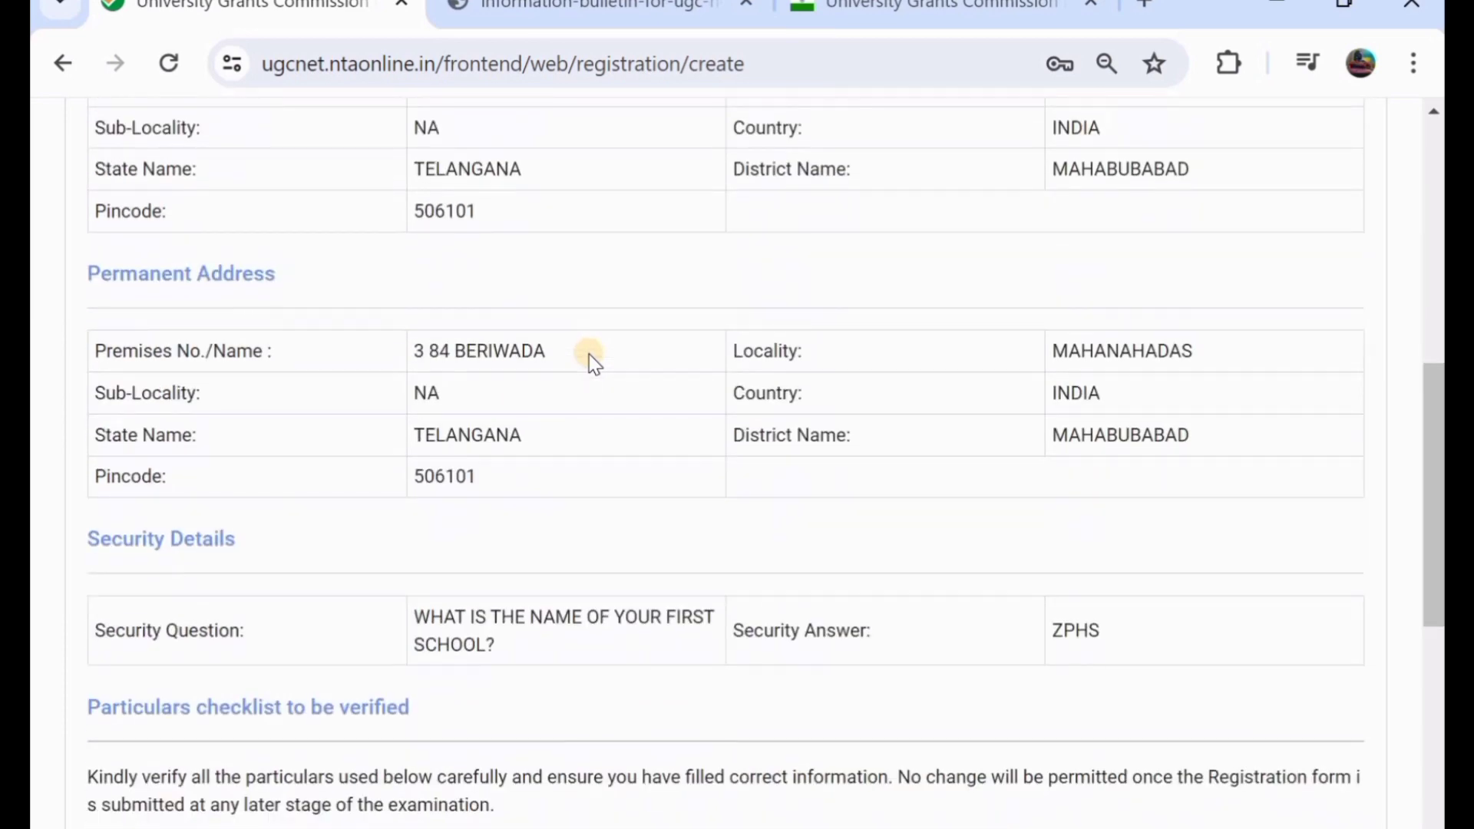
{"action": "scroll", "coordinate": [588, 353], "scroll_direction": "down", "scroll_amount": 7}
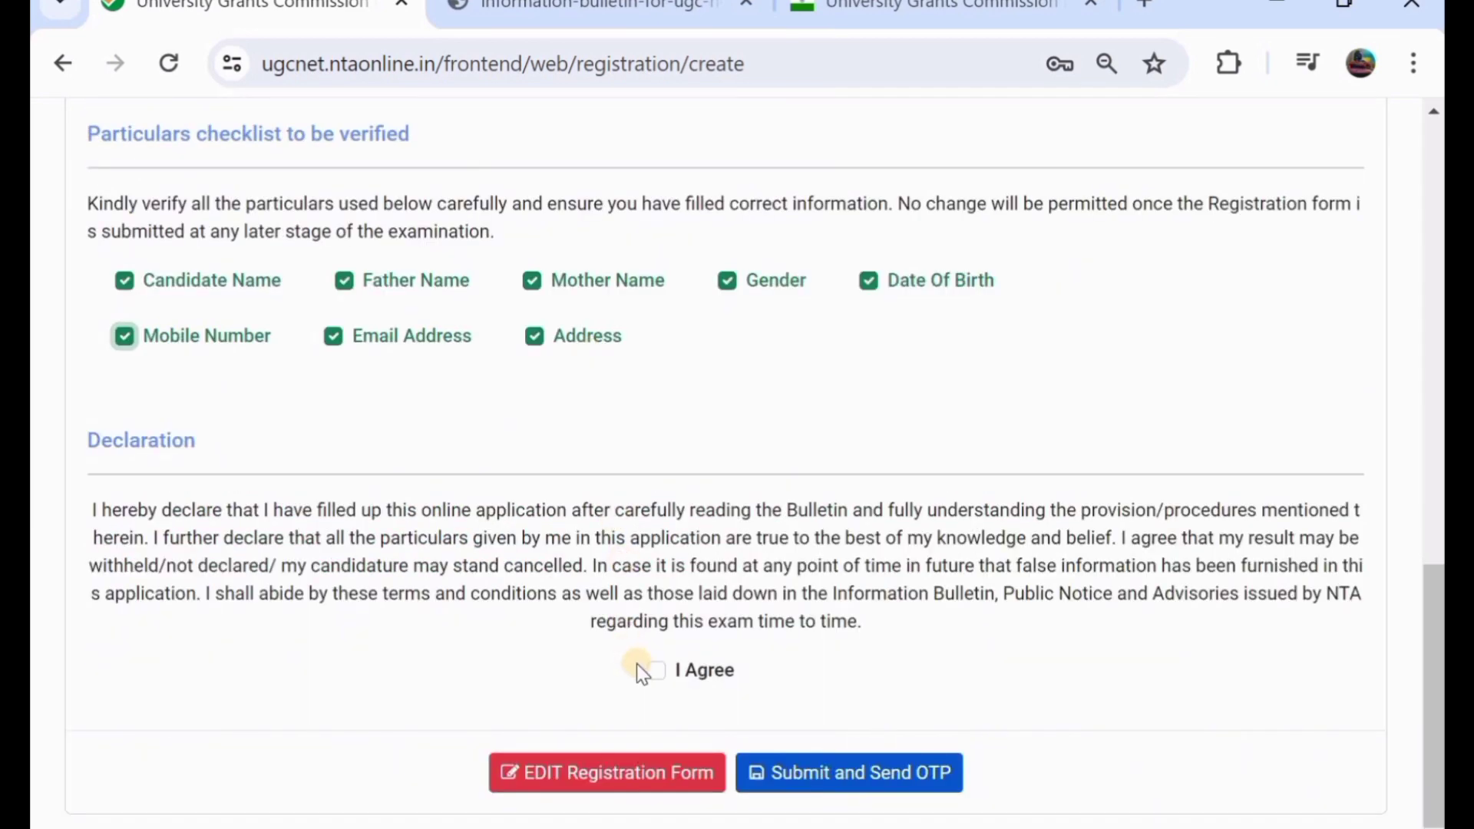
{"action": "left_click", "coordinate": [654, 670]}
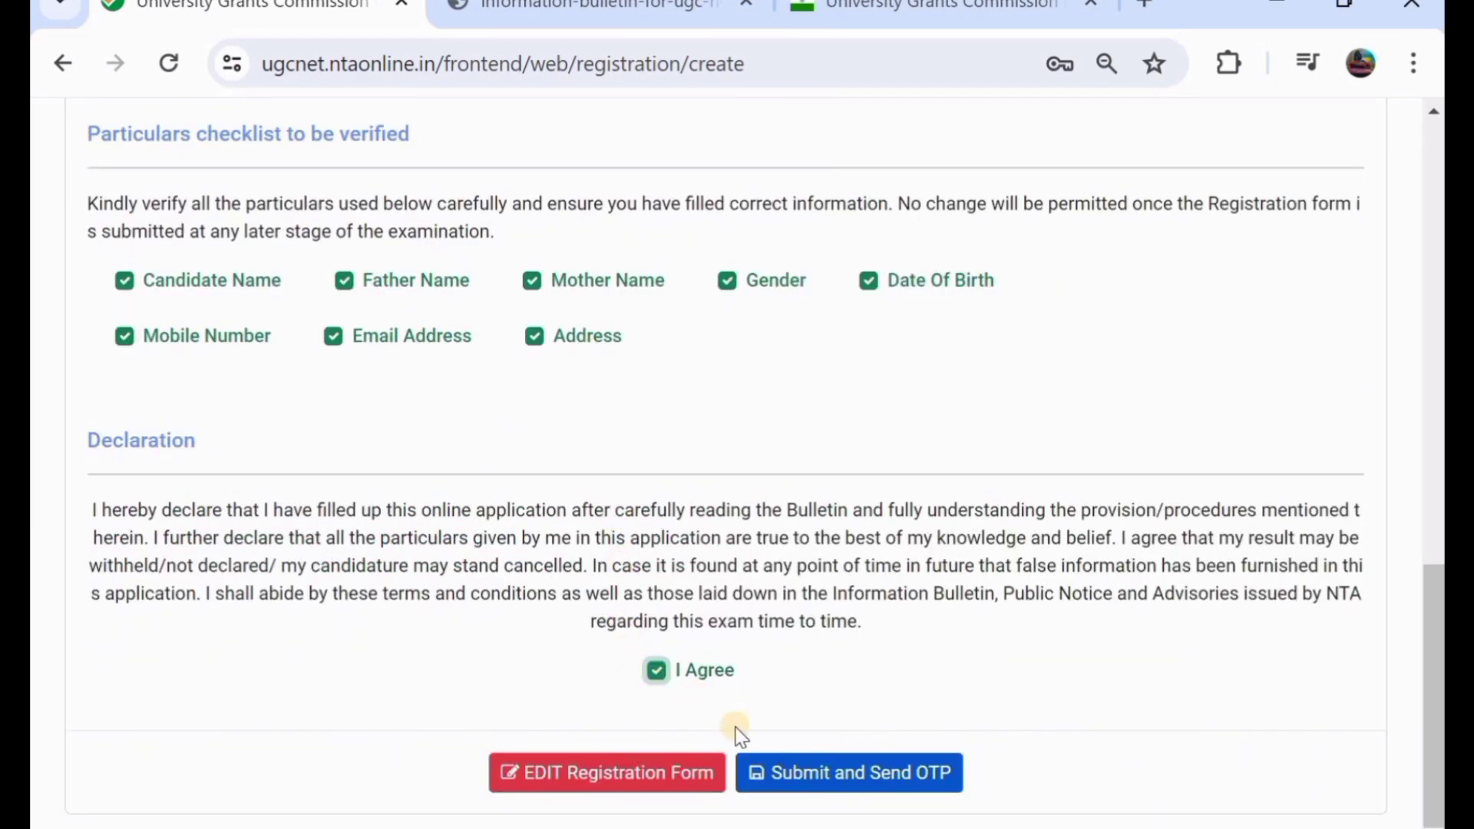
{"action": "left_click", "coordinate": [806, 772]}
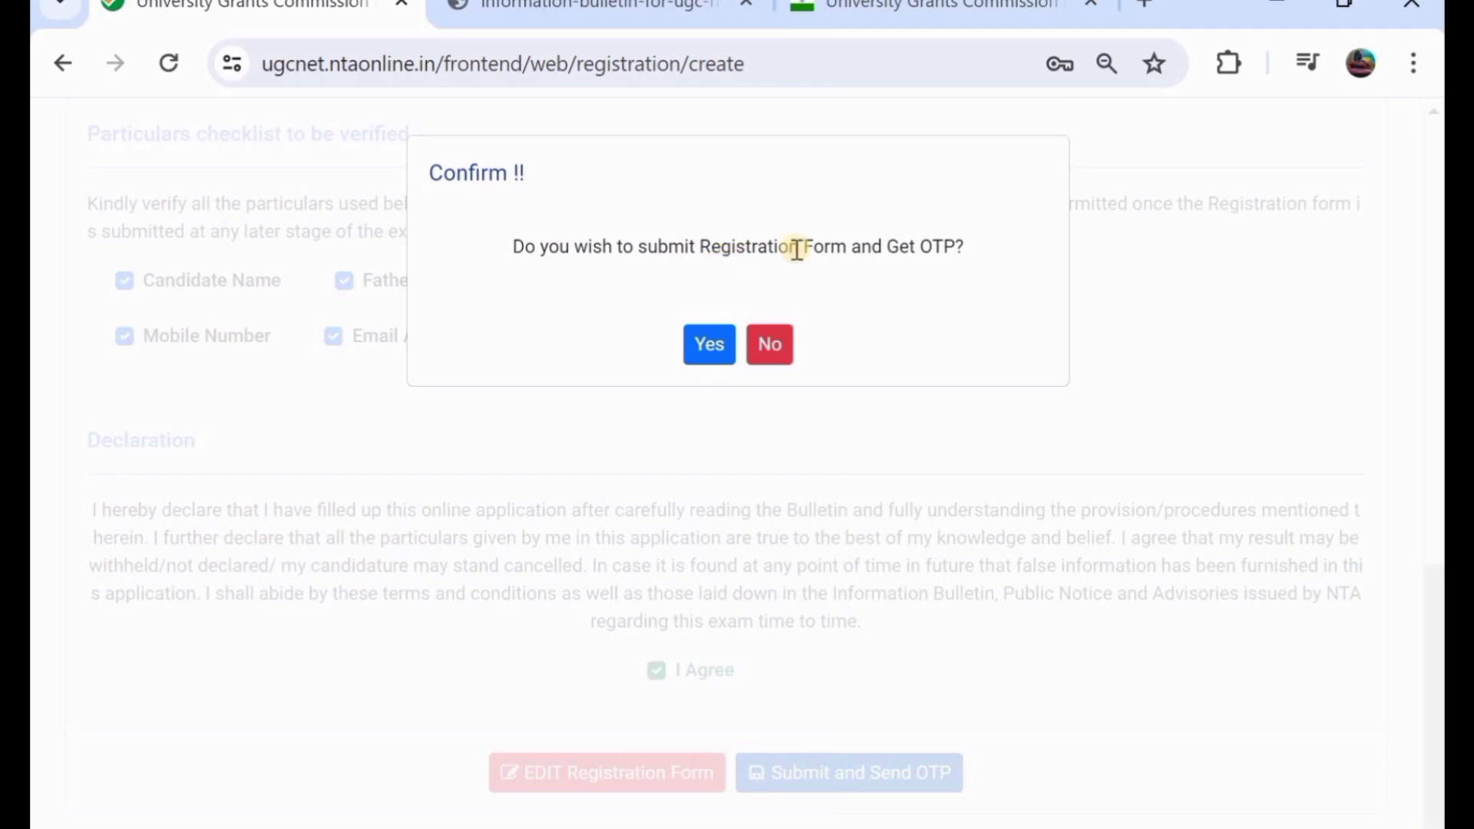
- Confirm submission, acknowledge the emailed-OTP notice, decline saving the password and verify the OTP
{"action": "left_click", "coordinate": [707, 344]}
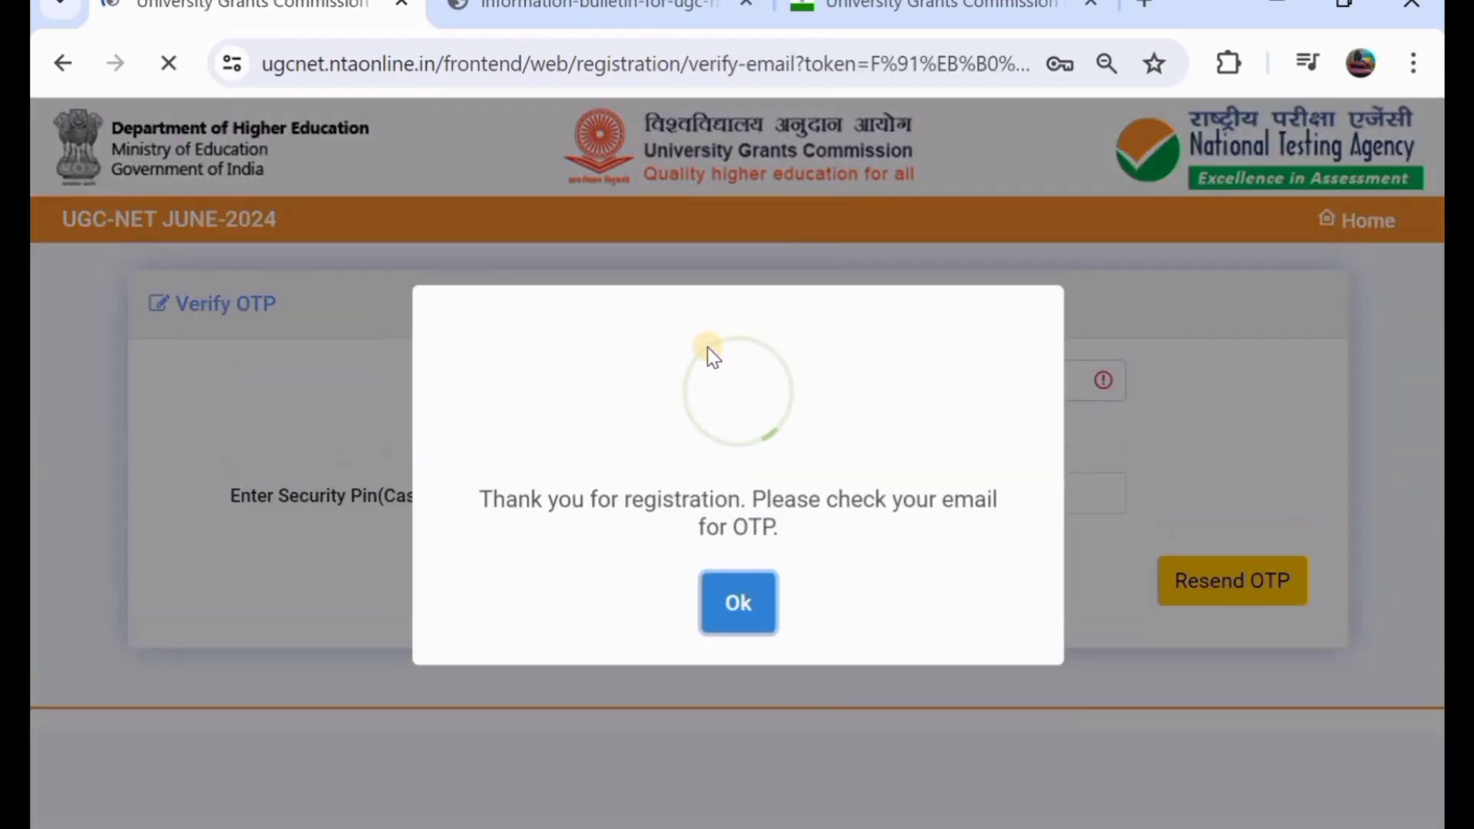
{"action": "left_click", "coordinate": [725, 604]}
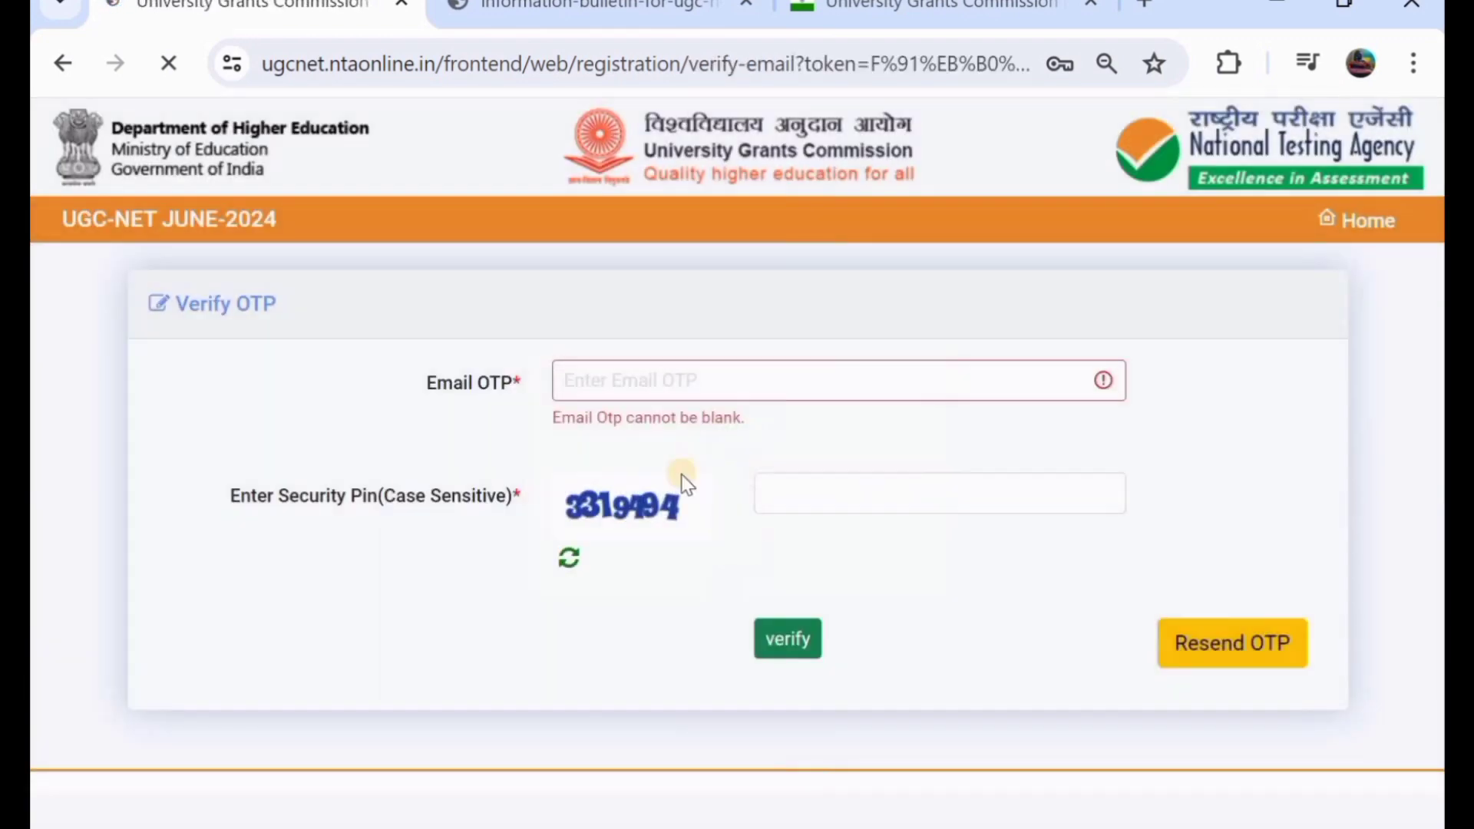
{"action": "left_click", "coordinate": [1131, 586]}
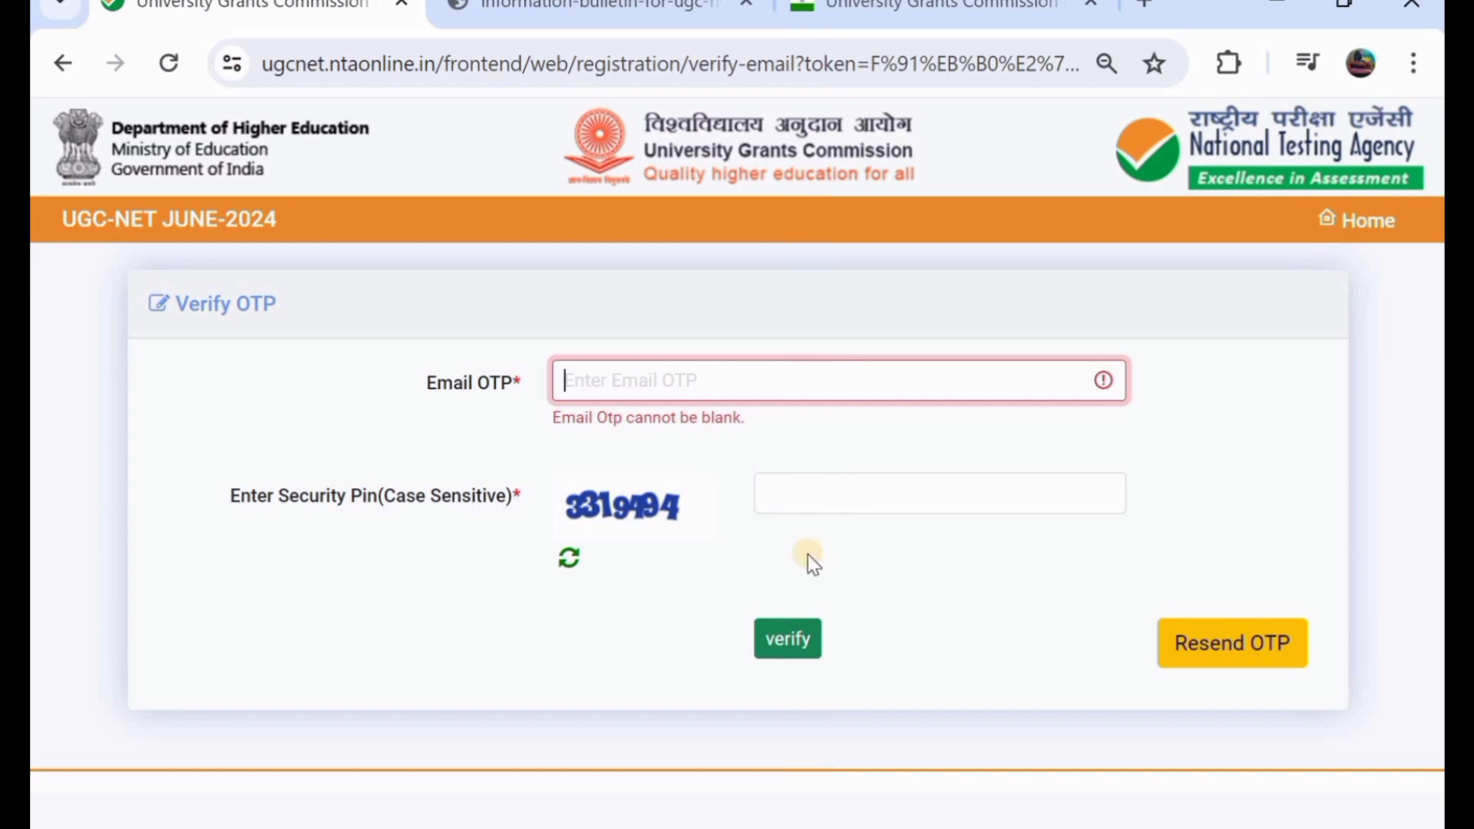
{"action": "left_click", "coordinate": [790, 644]}
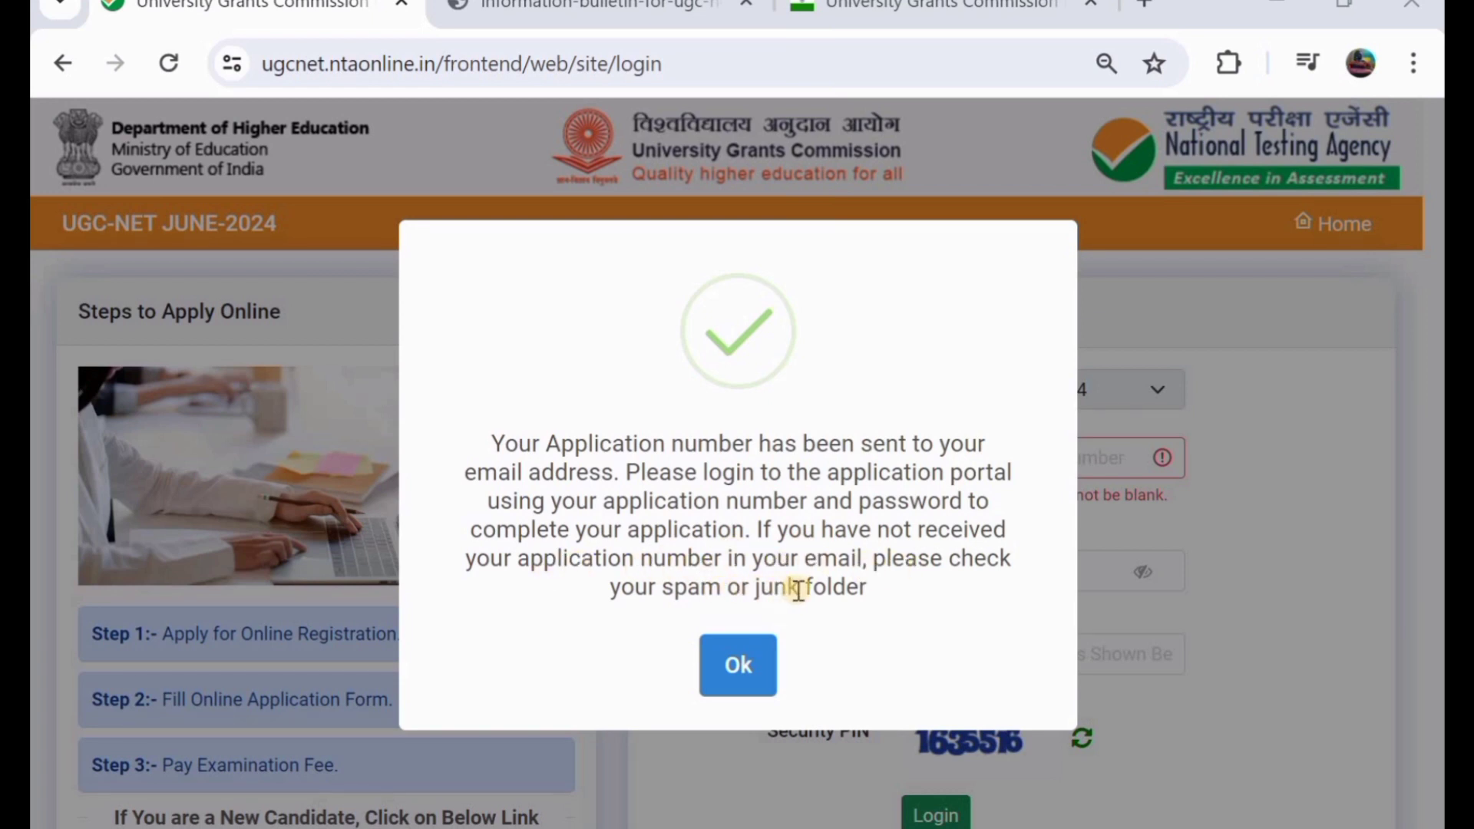
- Dismiss the application-number message and log in with the application number and password
{"action": "left_click", "coordinate": [712, 676]}
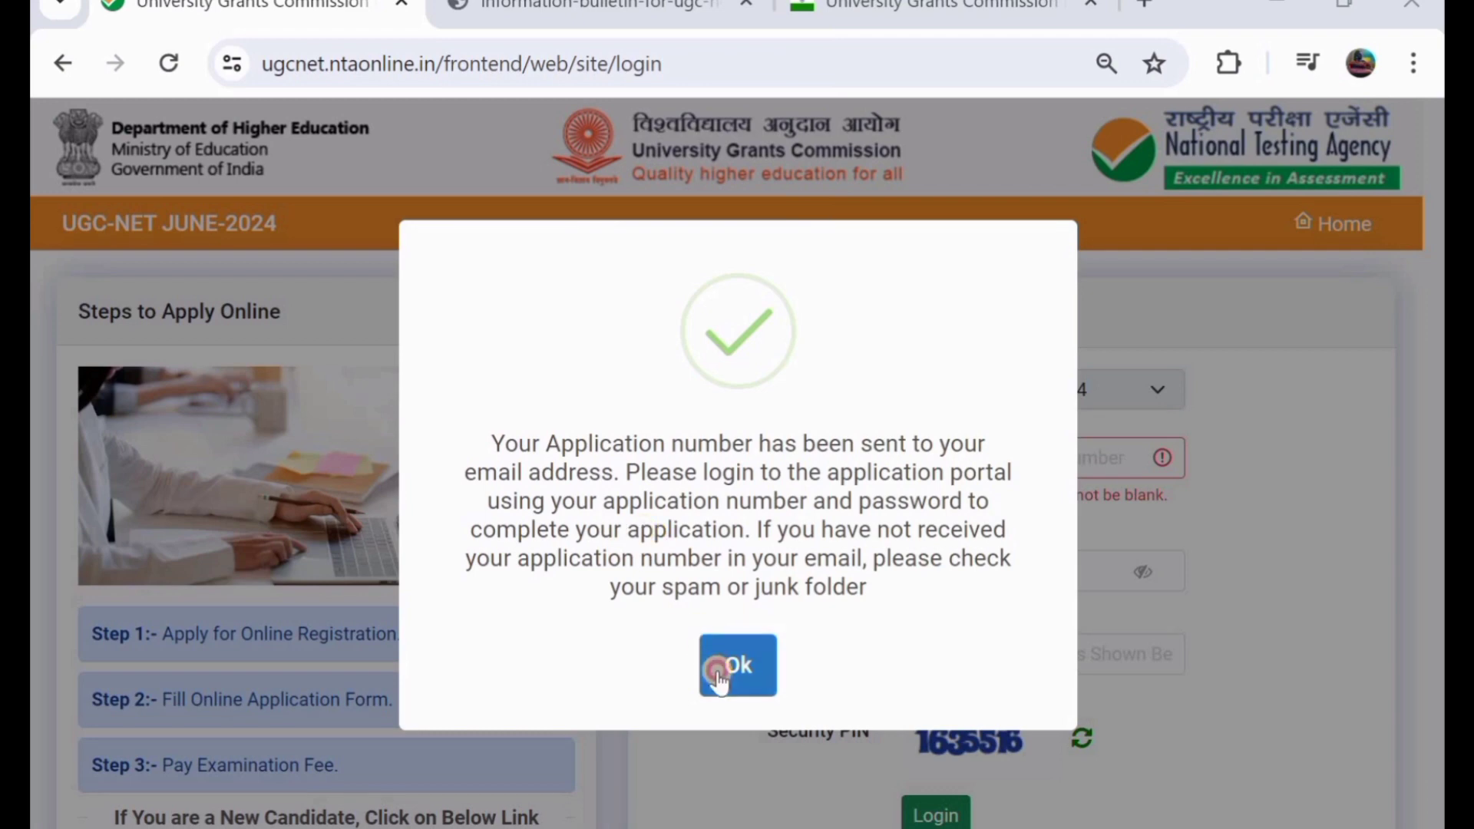
{"action": "left_click", "coordinate": [969, 469]}
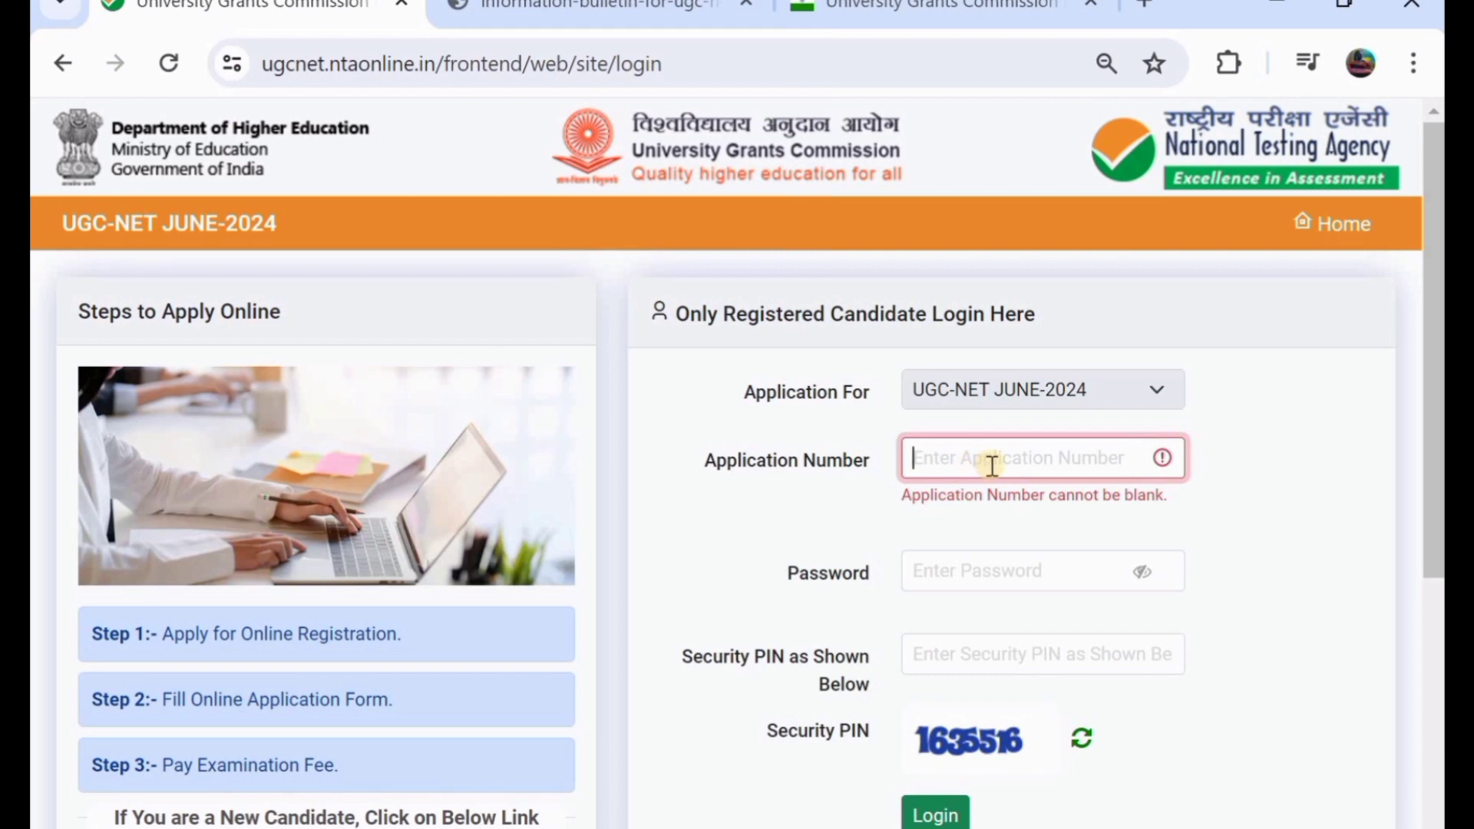
{"action": "scroll", "coordinate": [990, 470], "scroll_direction": "down", "scroll_amount": 1}
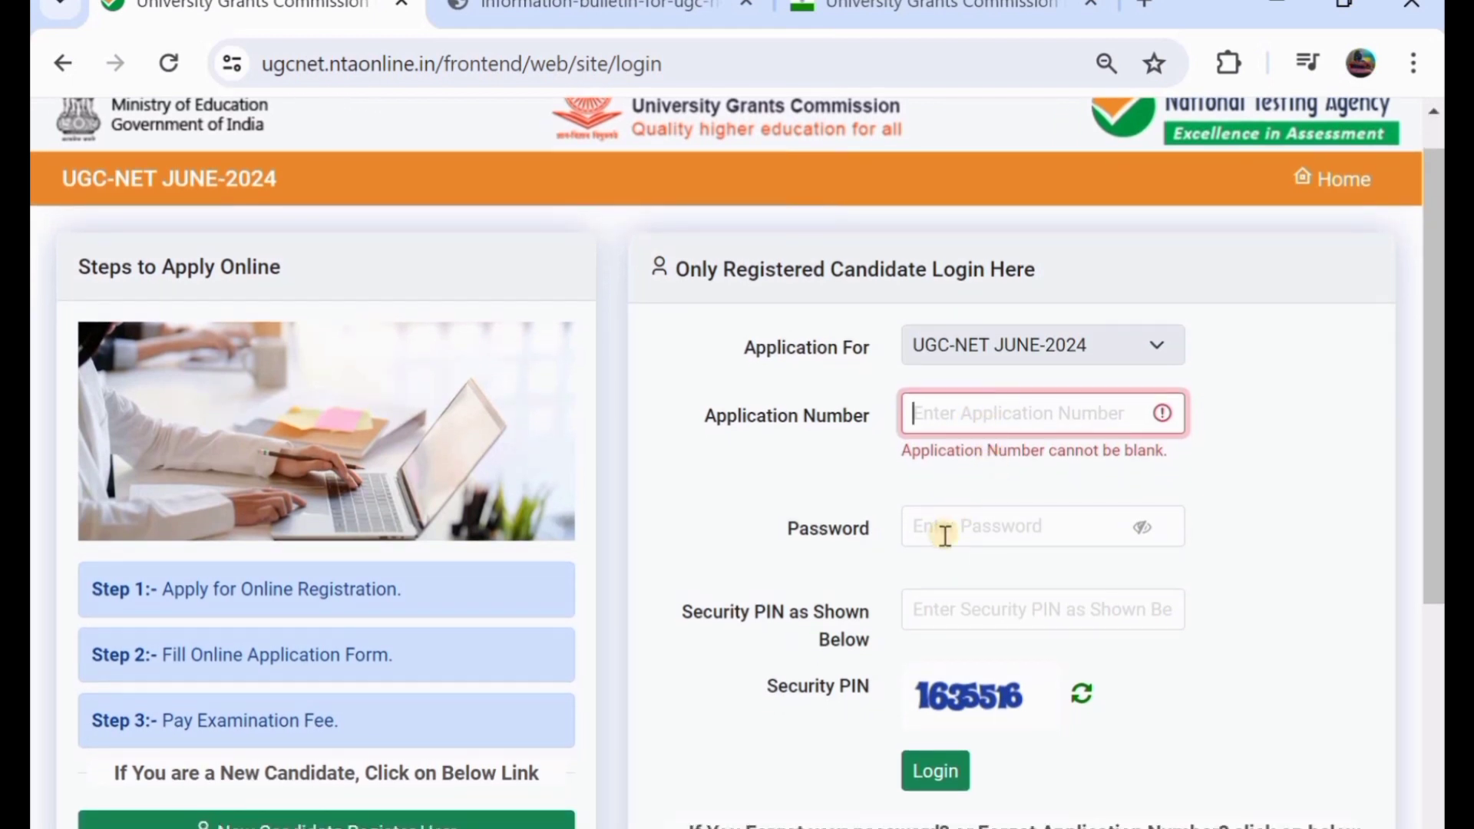
{"action": "scroll", "coordinate": [945, 536], "scroll_direction": "down", "scroll_amount": 1}
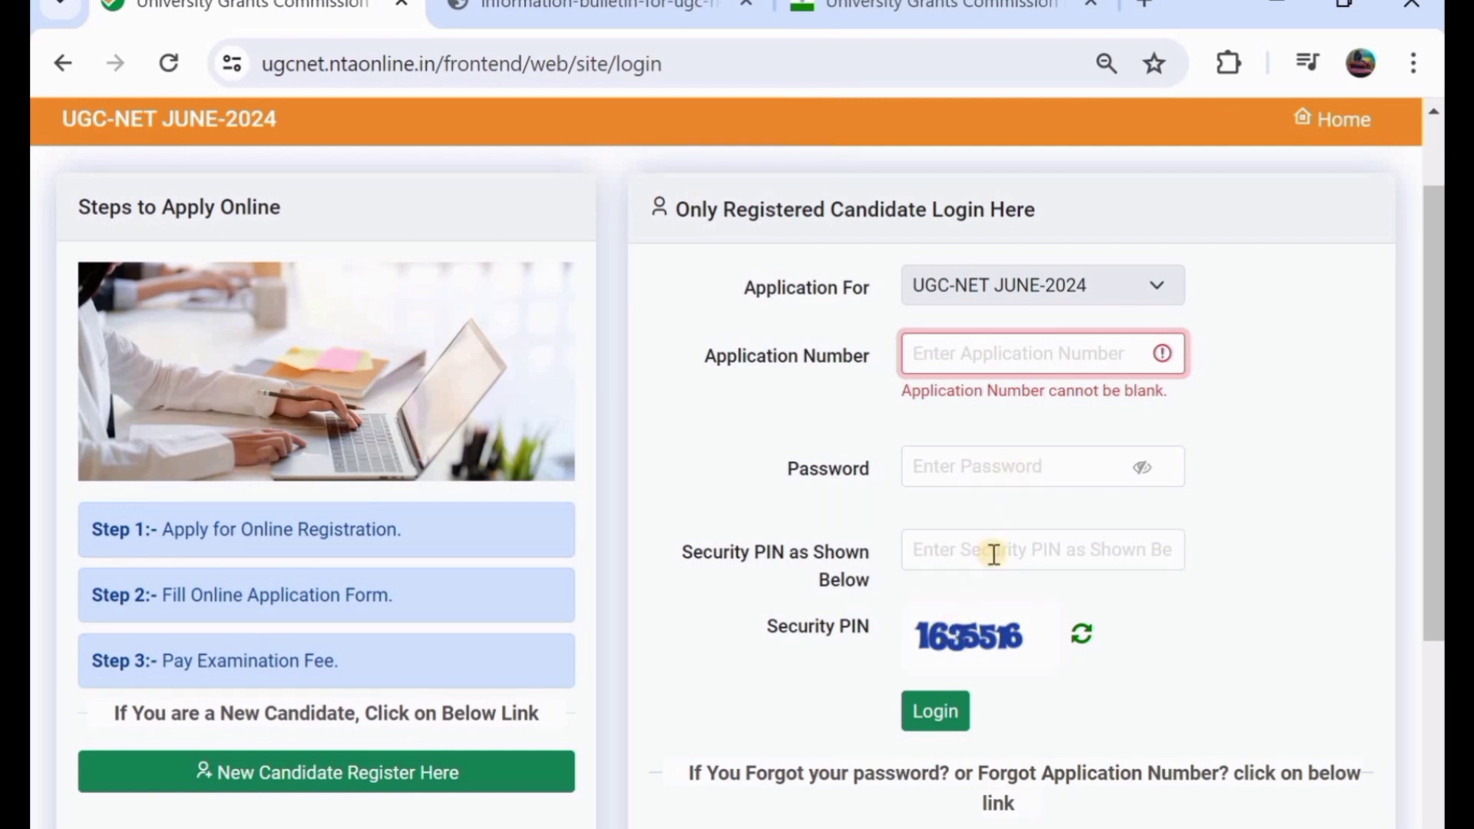
{"action": "scroll", "coordinate": [934, 655], "scroll_direction": "down", "scroll_amount": 1}
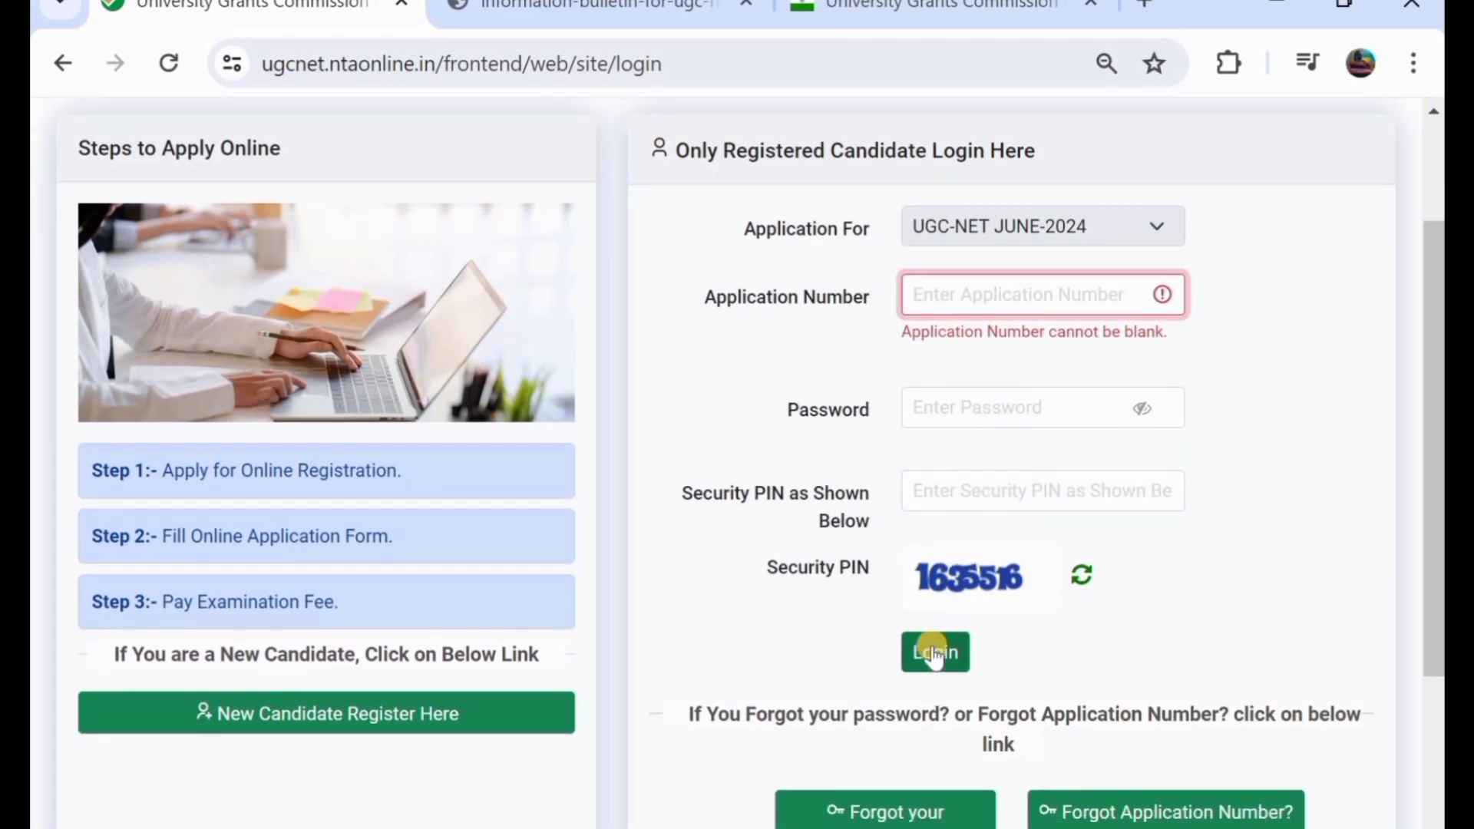
{"action": "left_click", "coordinate": [934, 654]}
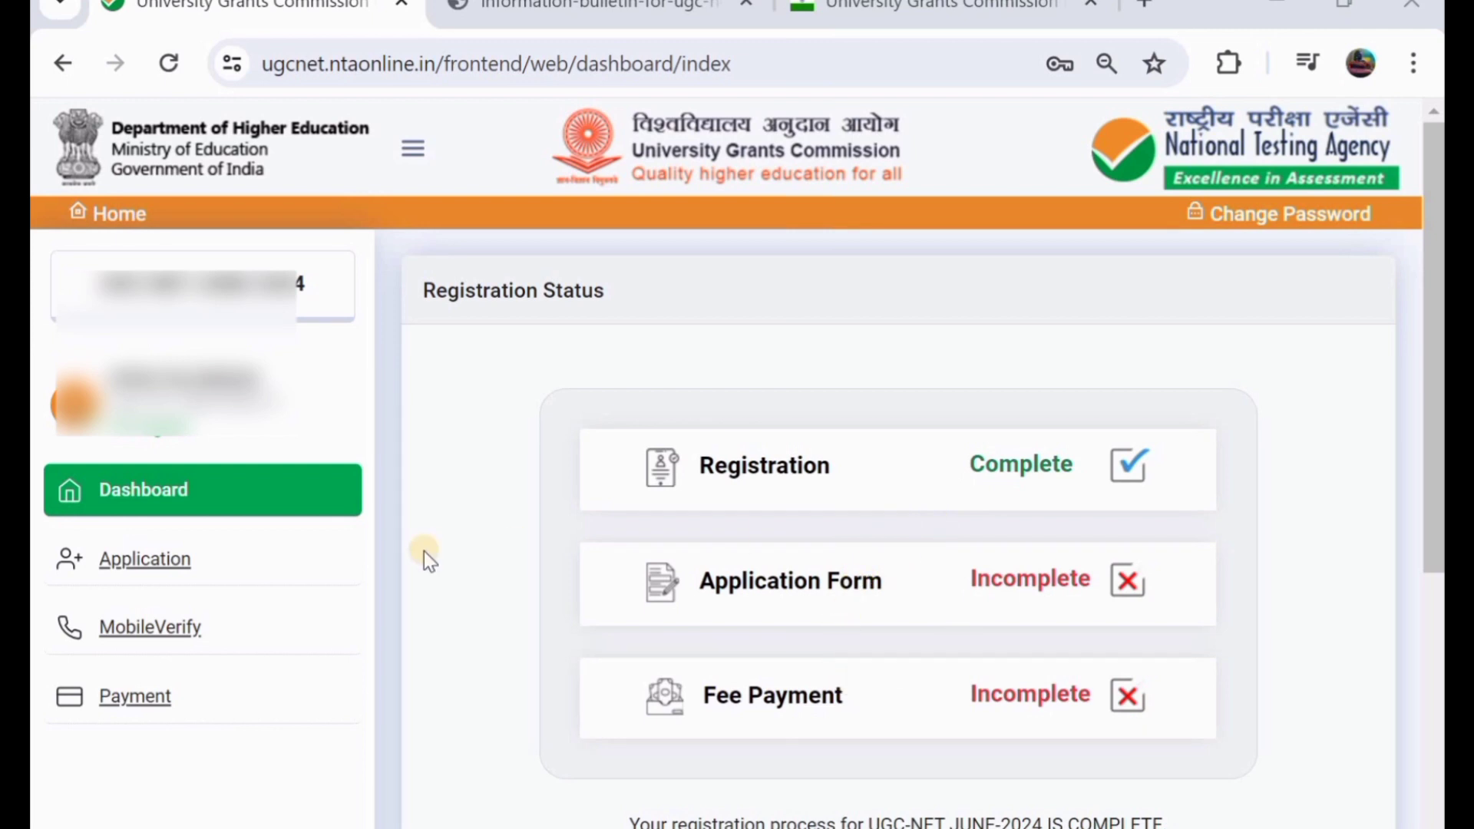
- Verify the registered mobile number by solving the captcha and entering the OTP sent to it
{"action": "scroll", "coordinate": [423, 551], "scroll_direction": "down", "scroll_amount": 1}
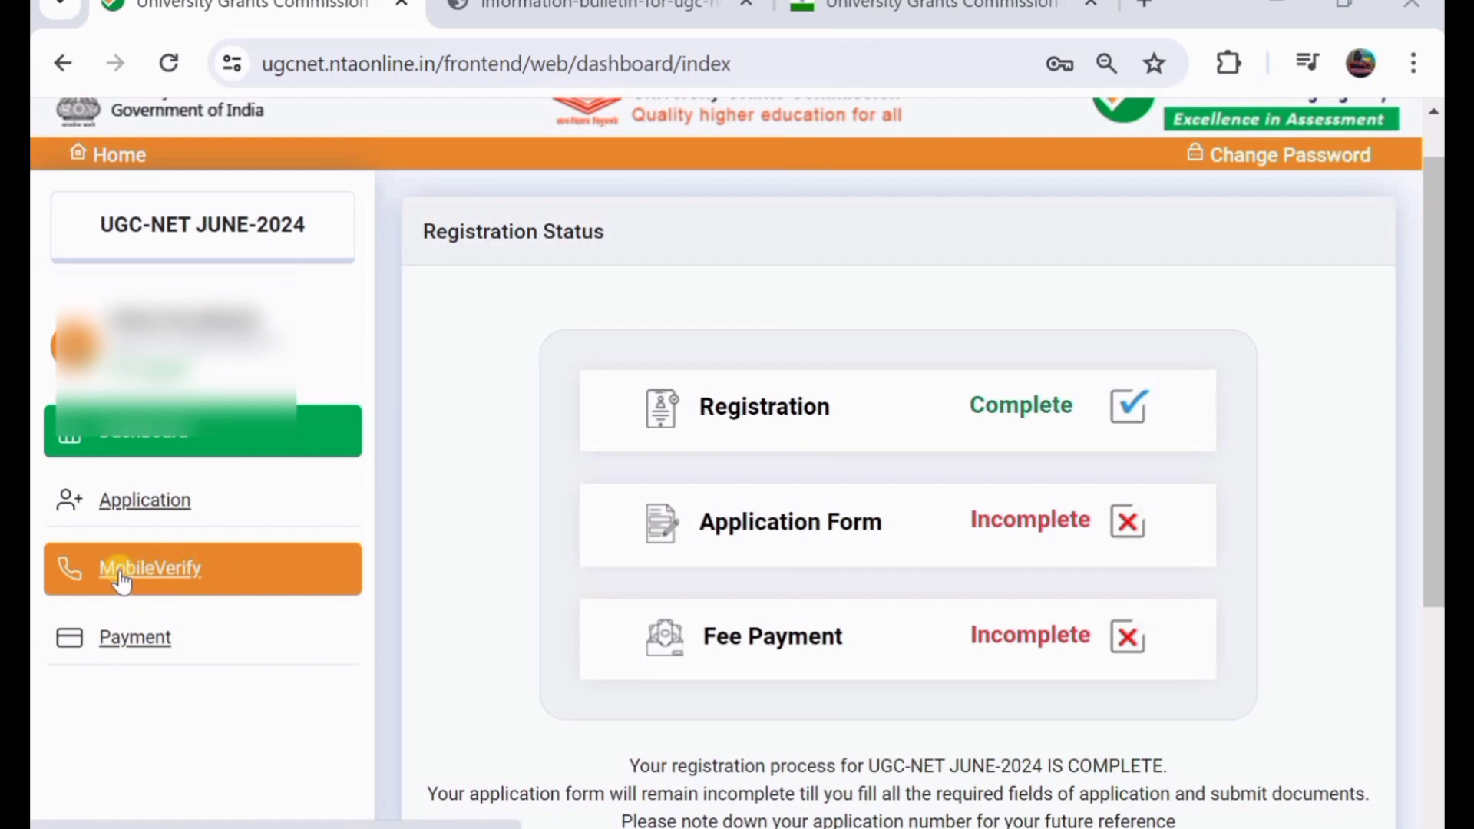
{"action": "left_click", "coordinate": [120, 571]}
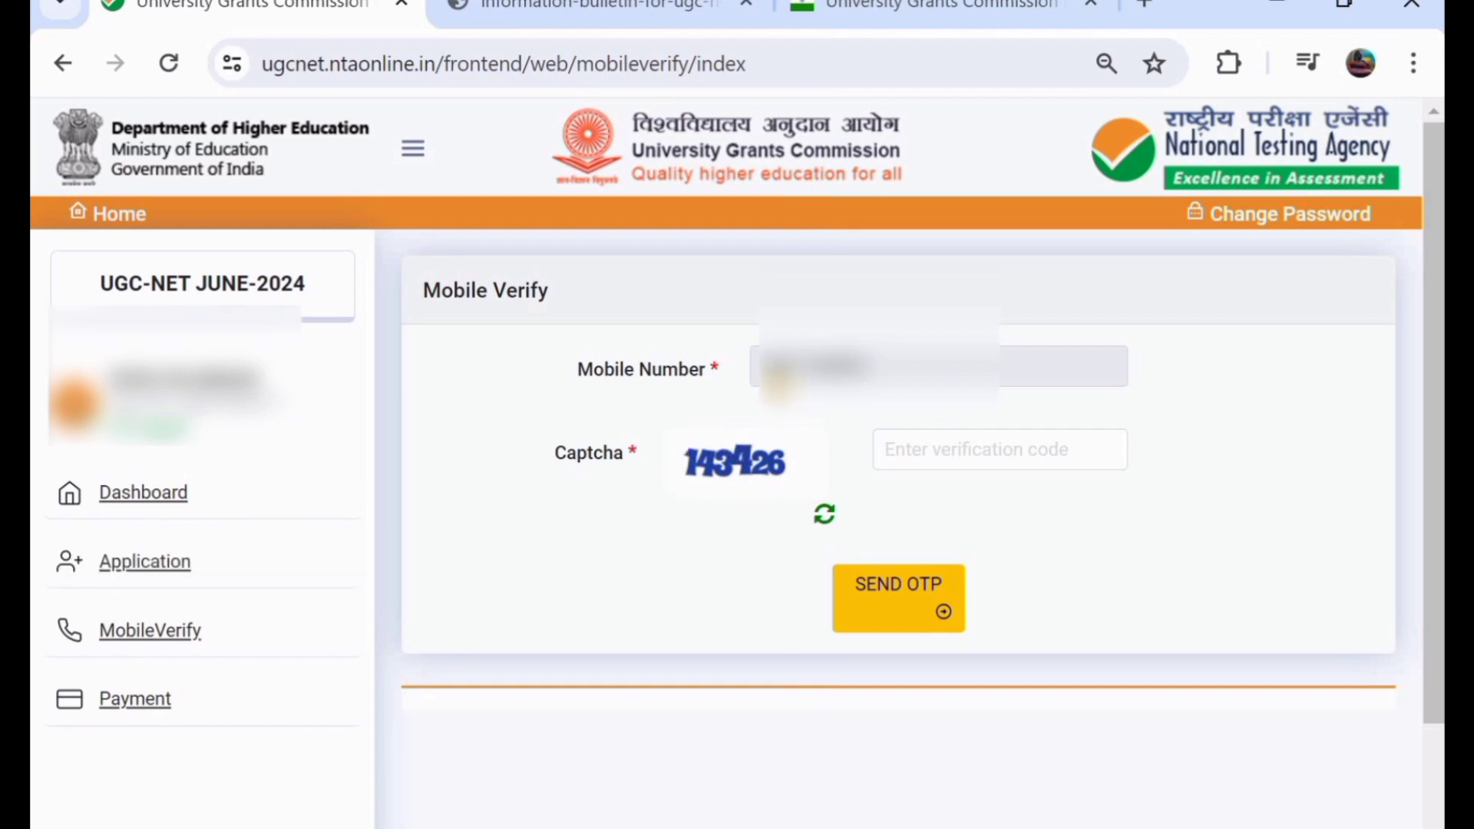
{"action": "left_click", "coordinate": [932, 450]}
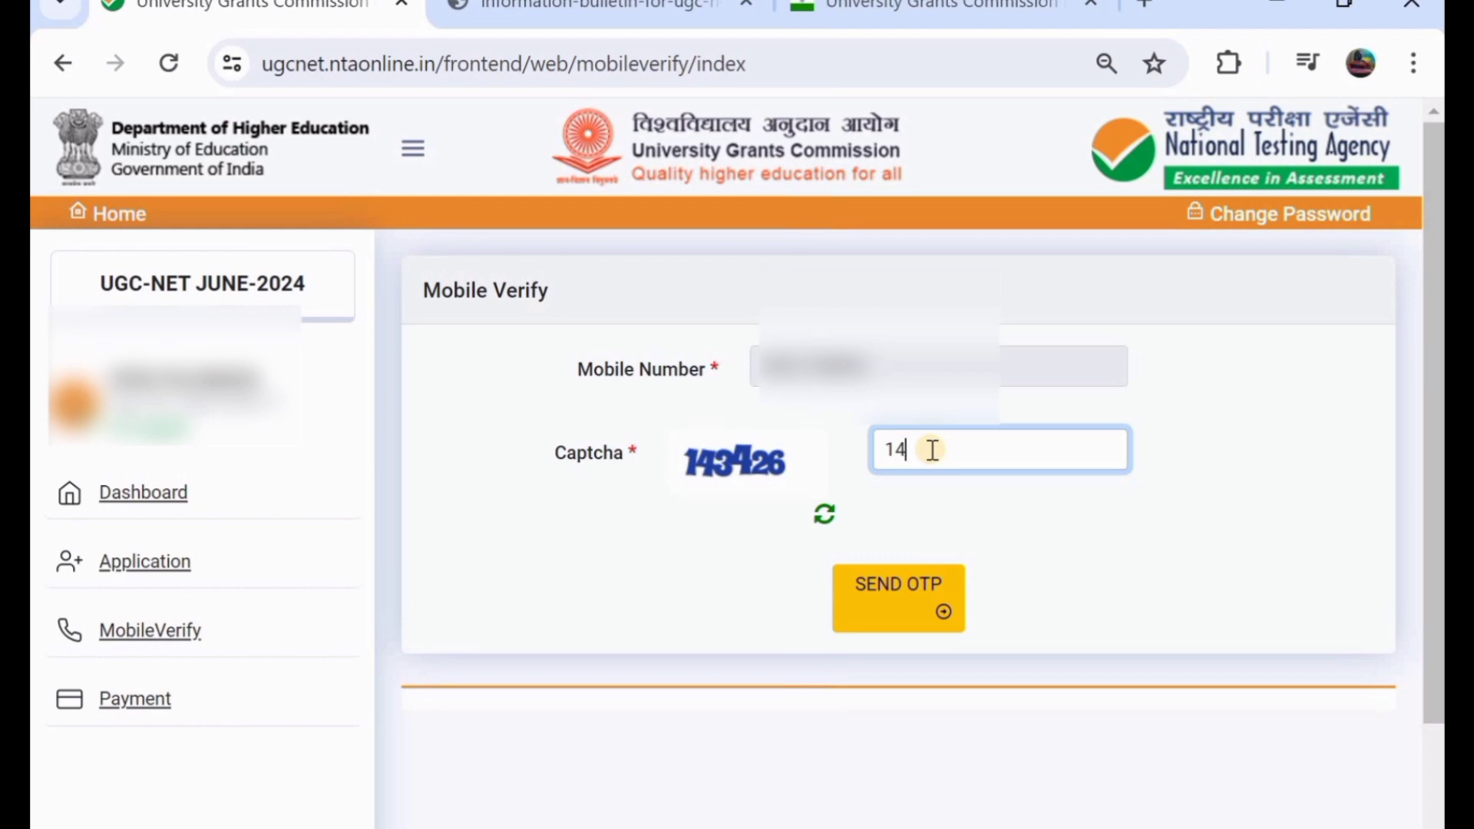
{"action": "left_click", "coordinate": [900, 612]}
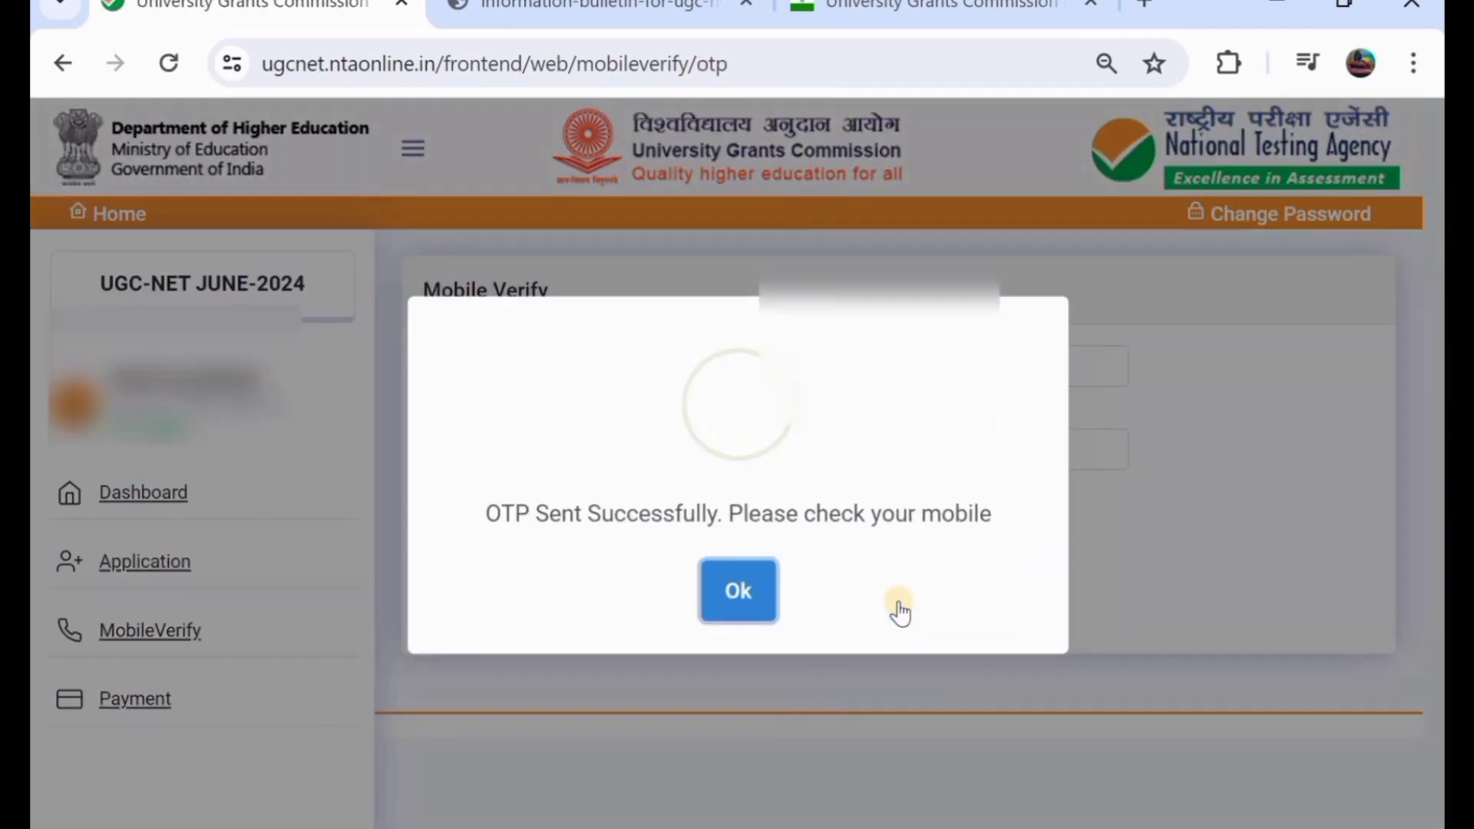
{"action": "left_click", "coordinate": [735, 593]}
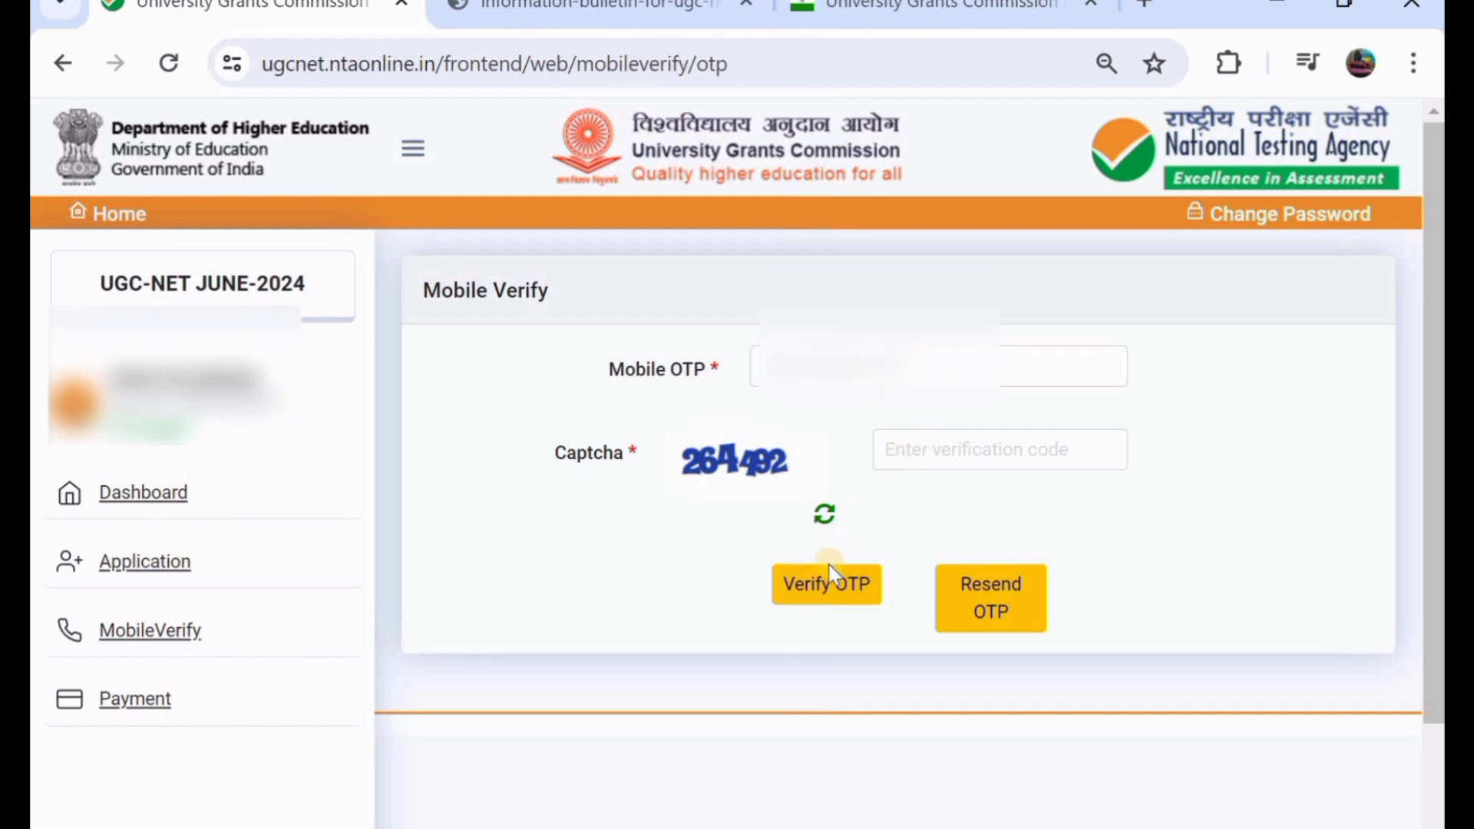
{"action": "left_click", "coordinate": [829, 589]}
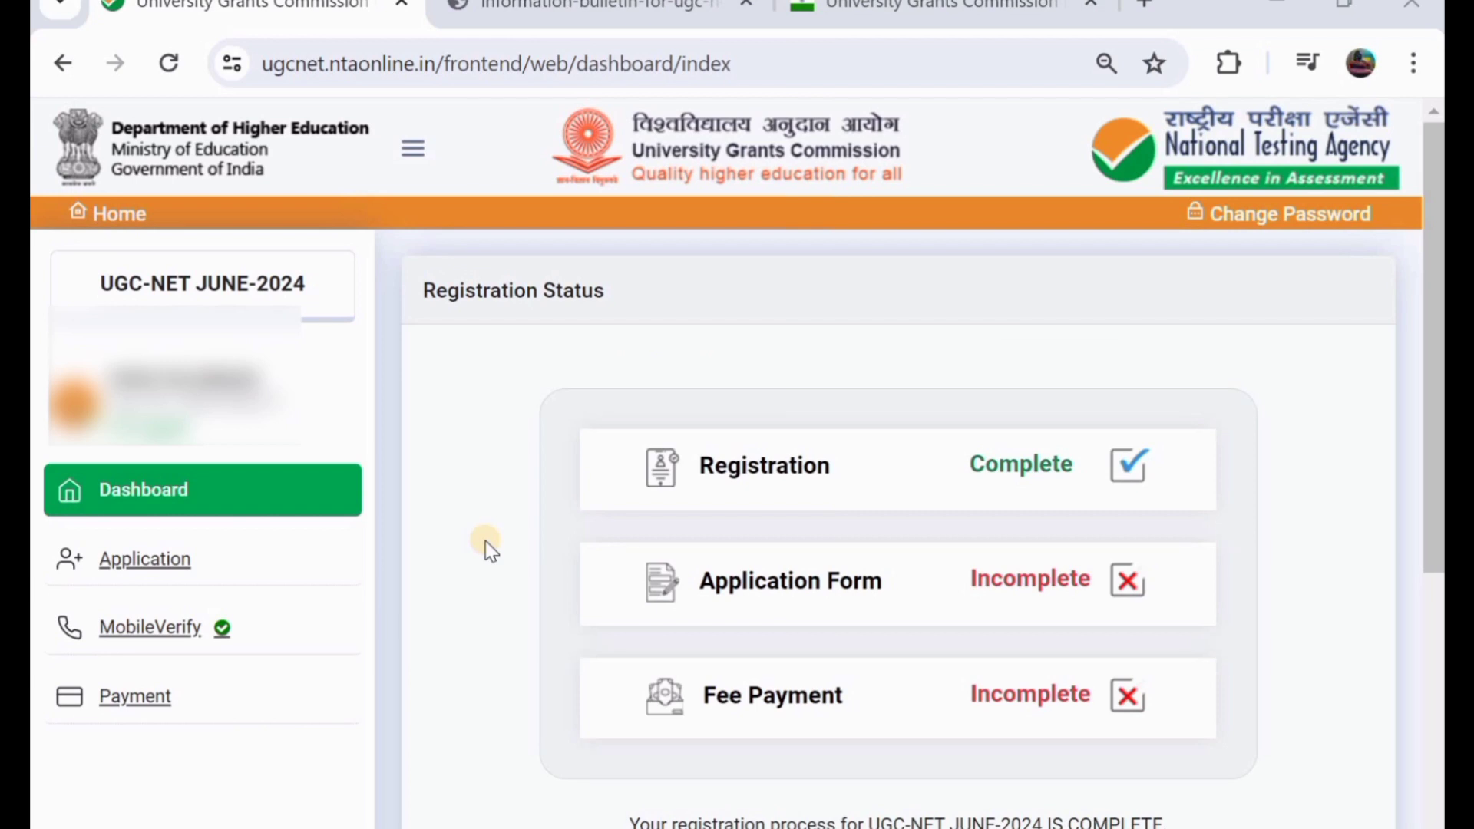
- Open Complete Application Form and go to the bottom of the Contact Details page
{"action": "scroll", "coordinate": [485, 540], "scroll_direction": "down", "scroll_amount": 4}
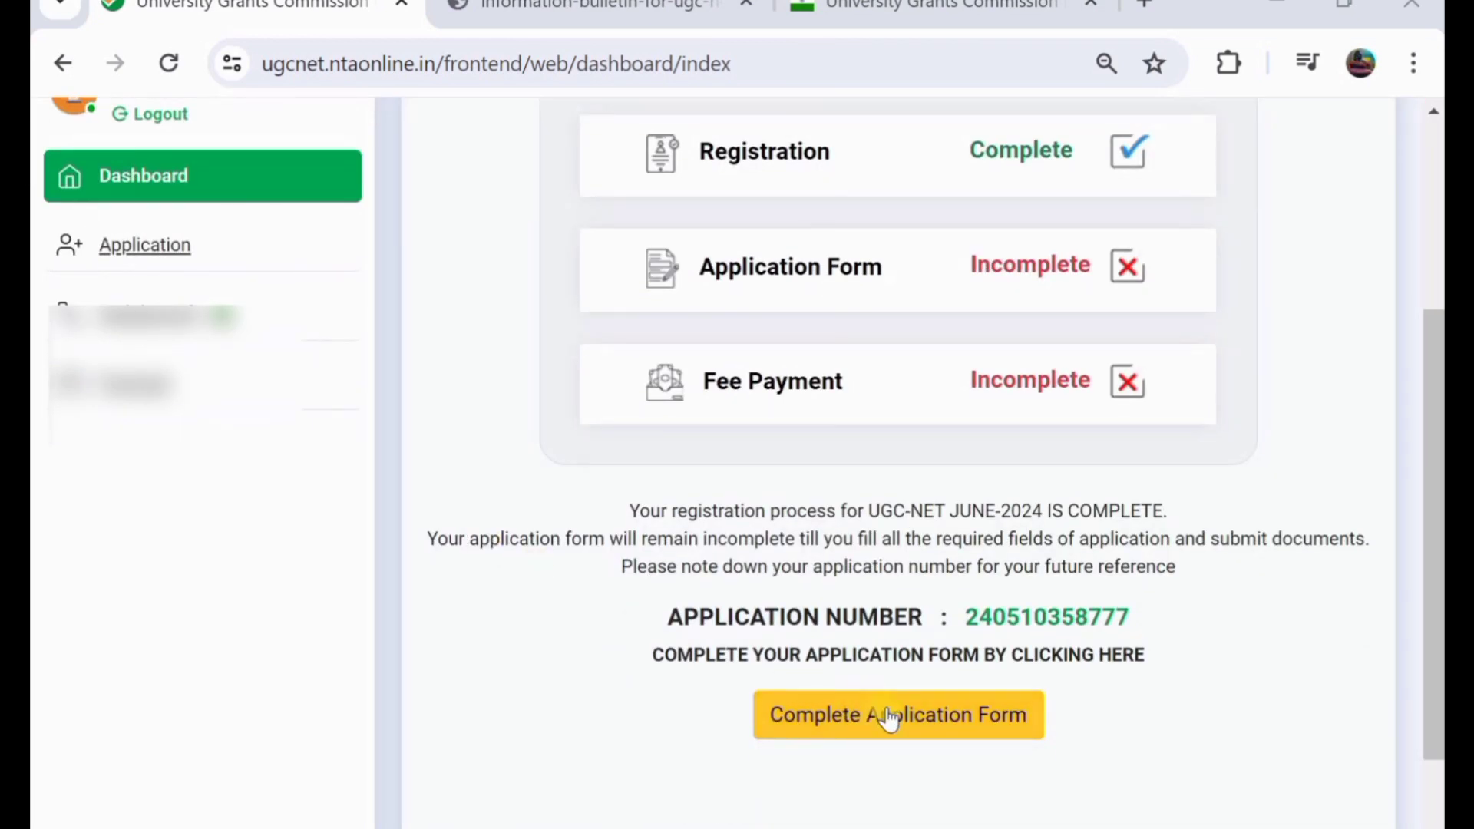
{"action": "left_click", "coordinate": [888, 713]}
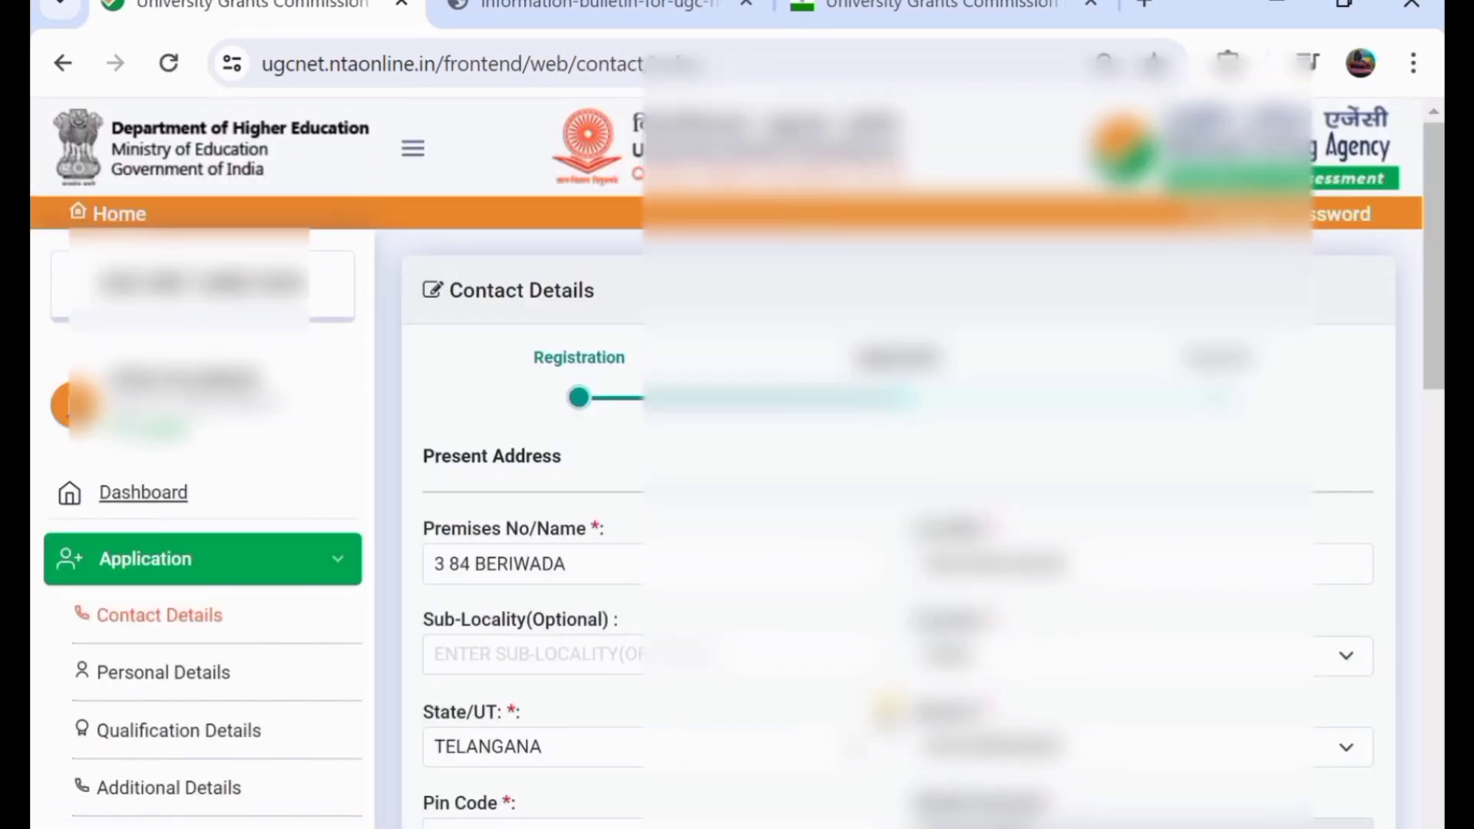
{"action": "scroll", "coordinate": [887, 712], "scroll_direction": "down", "scroll_amount": 3}
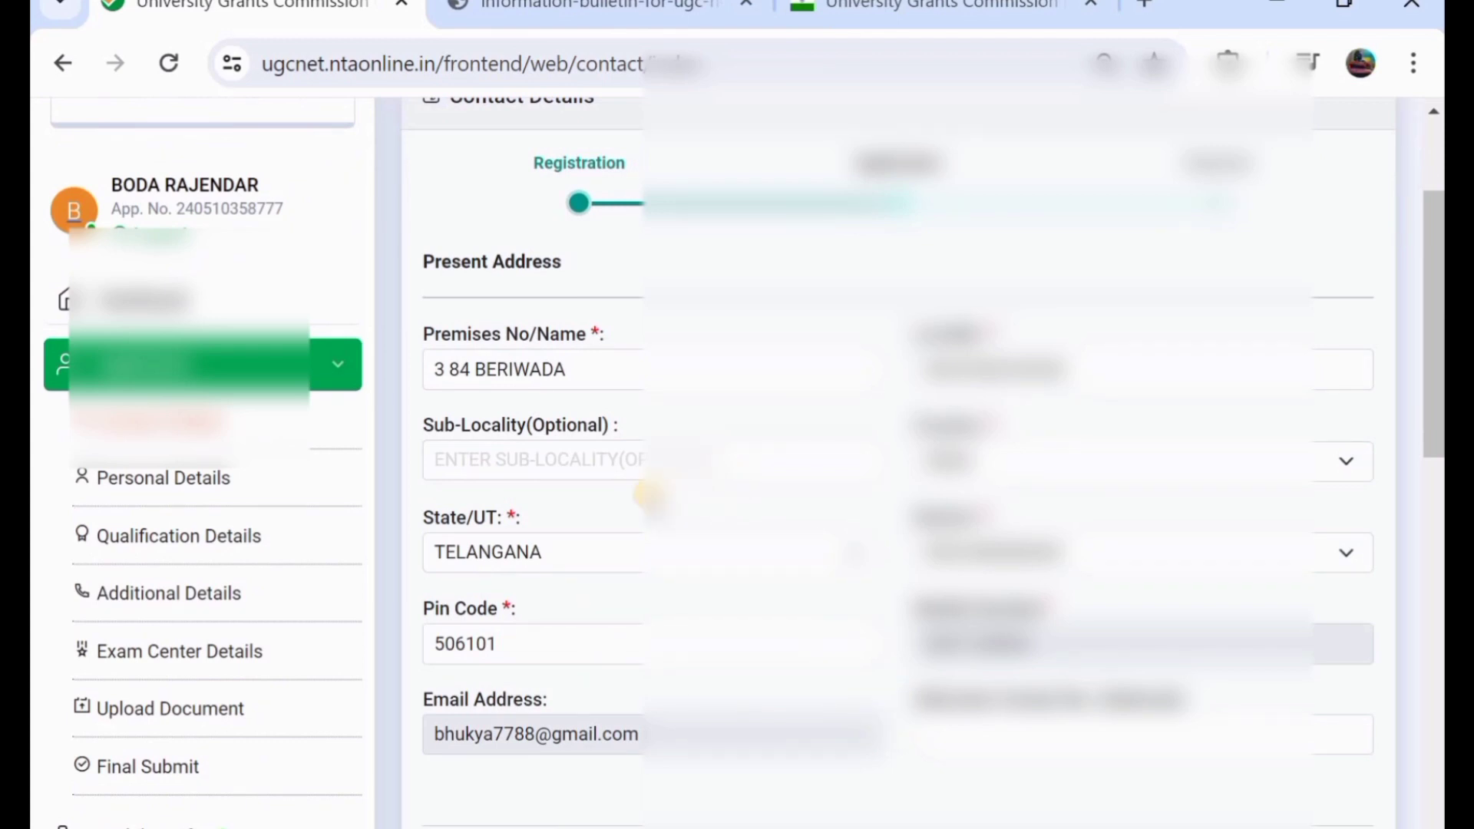
{"action": "scroll", "coordinate": [759, 485], "scroll_direction": "down", "scroll_amount": 3}
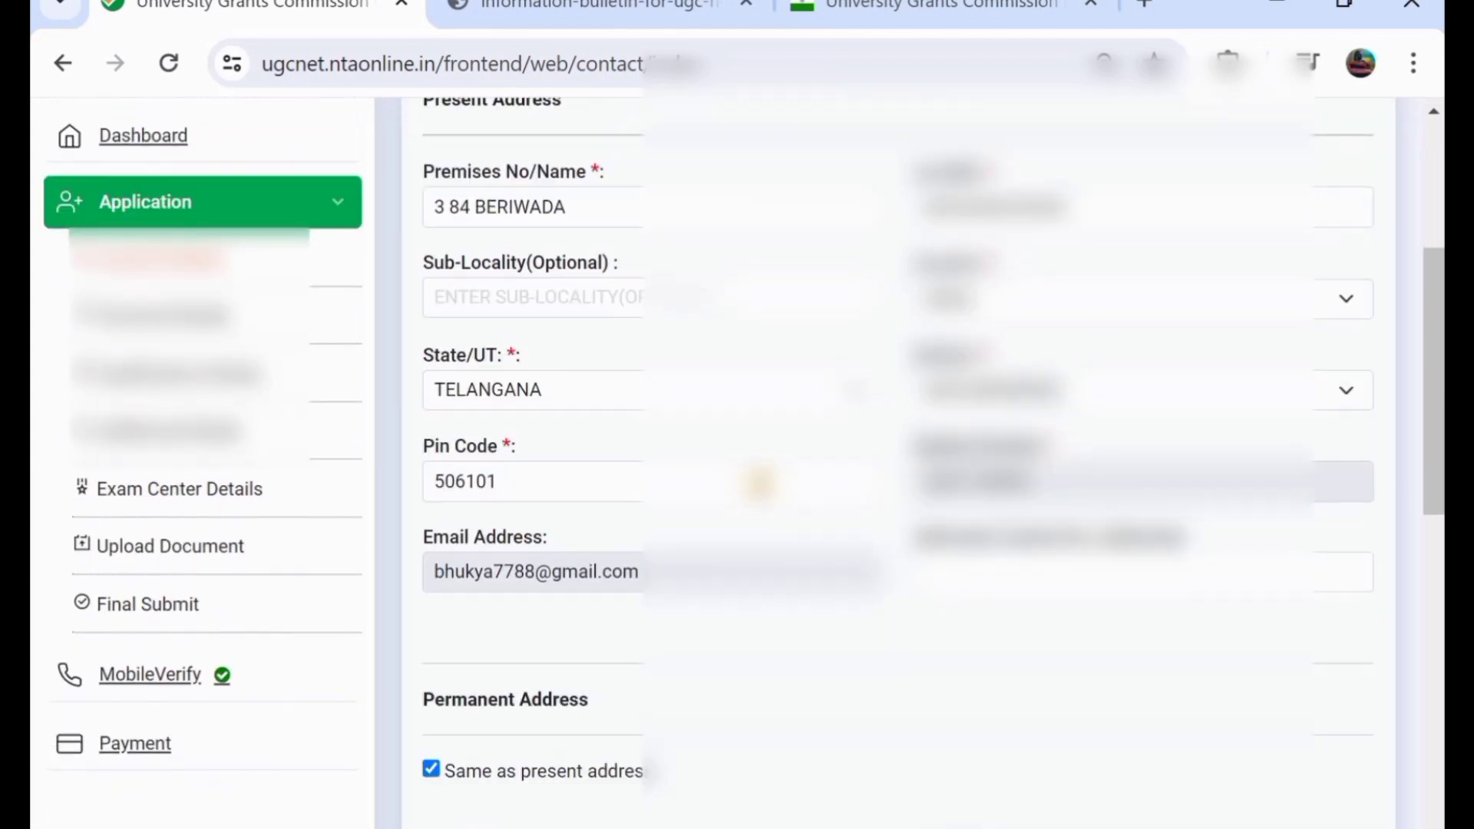
{"action": "scroll", "coordinate": [760, 483], "scroll_direction": "down", "scroll_amount": 6}
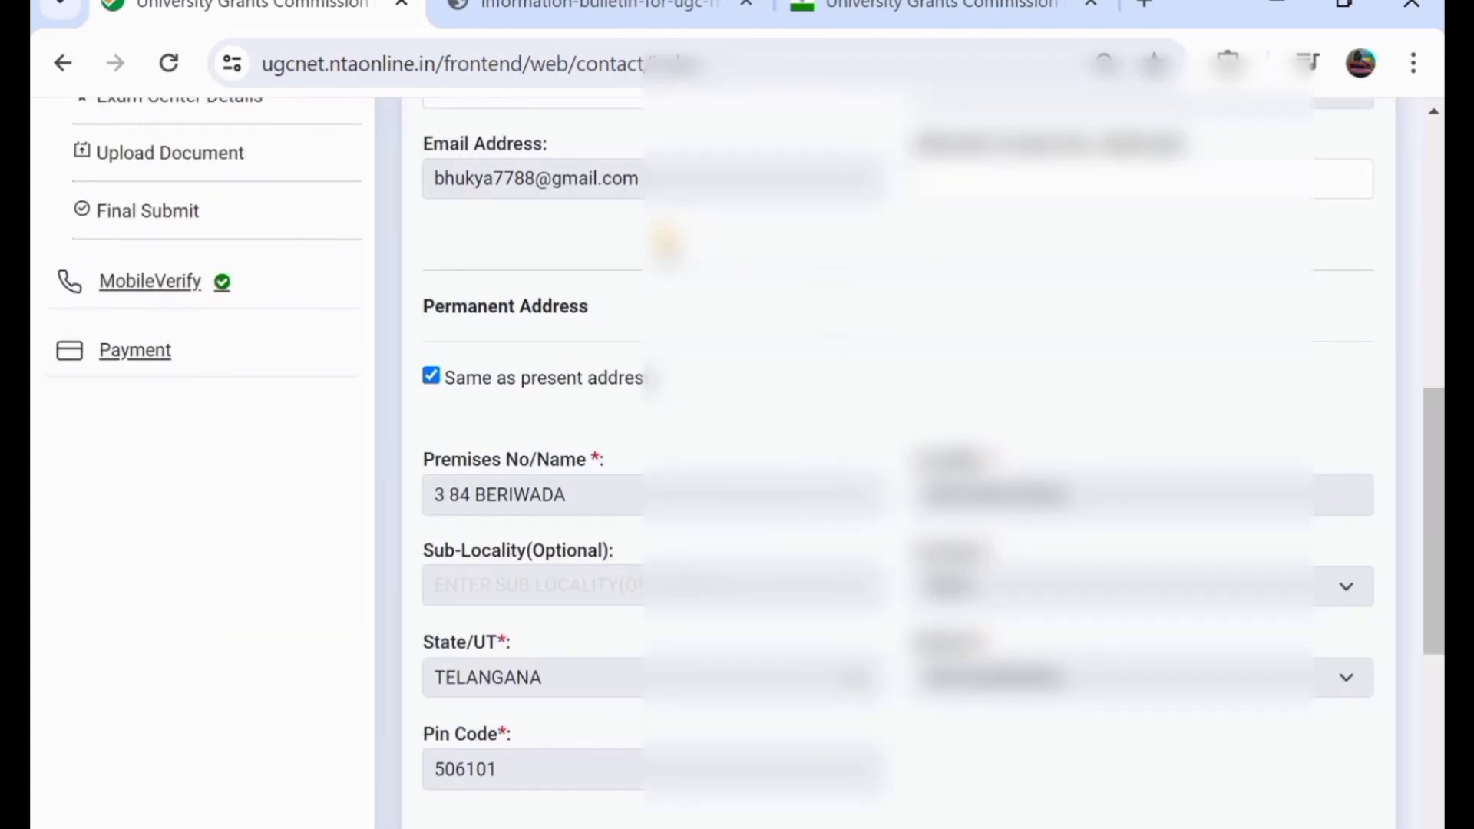
{"action": "scroll", "coordinate": [760, 484], "scroll_direction": "down", "scroll_amount": 3}
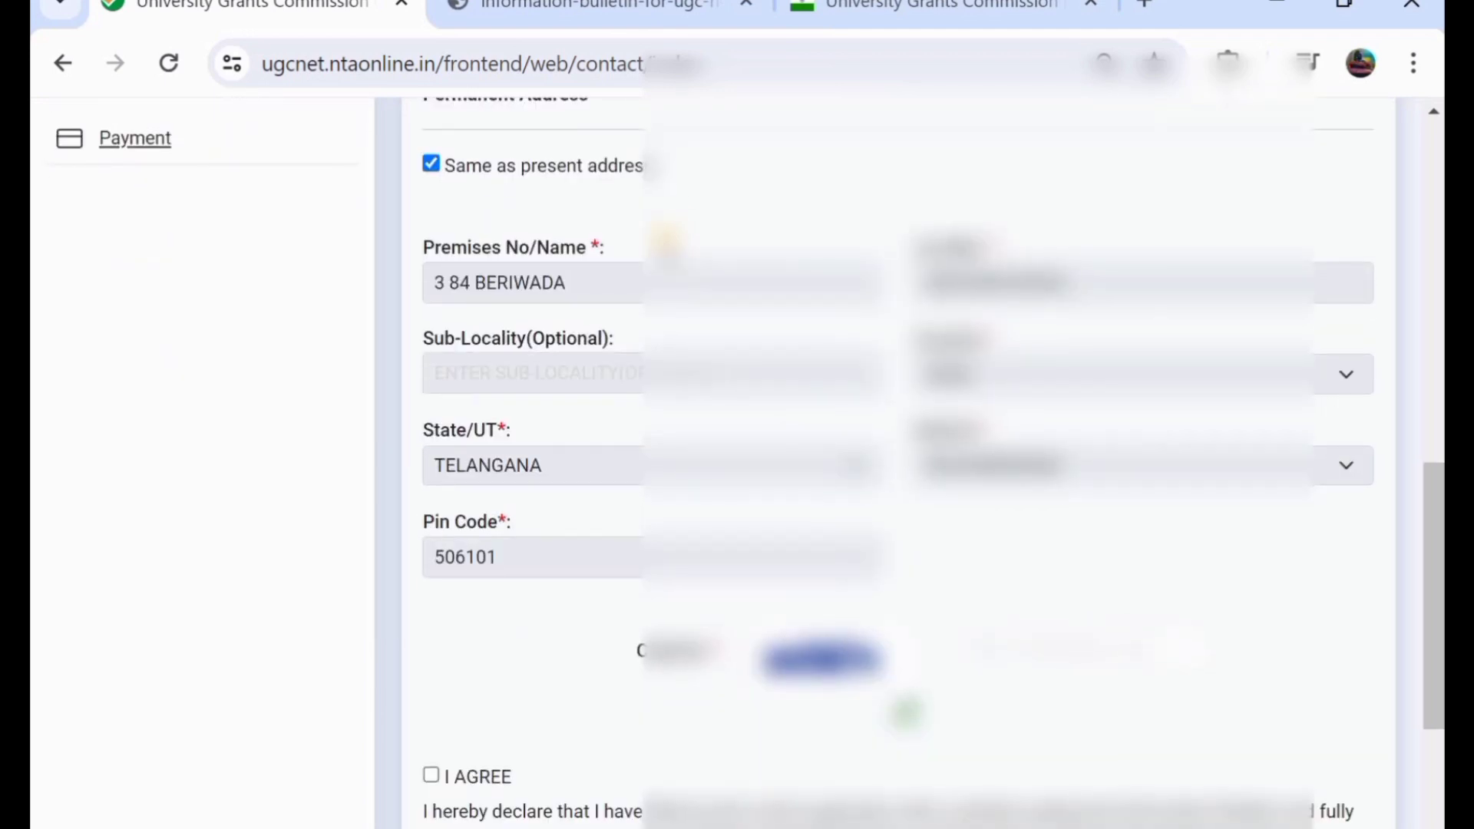
{"action": "scroll", "coordinate": [663, 242], "scroll_direction": "down", "scroll_amount": 3}
- Enter the captcha, accept the I AGREE declaration and save the contact details
{"action": "left_click", "coordinate": [1042, 399]}
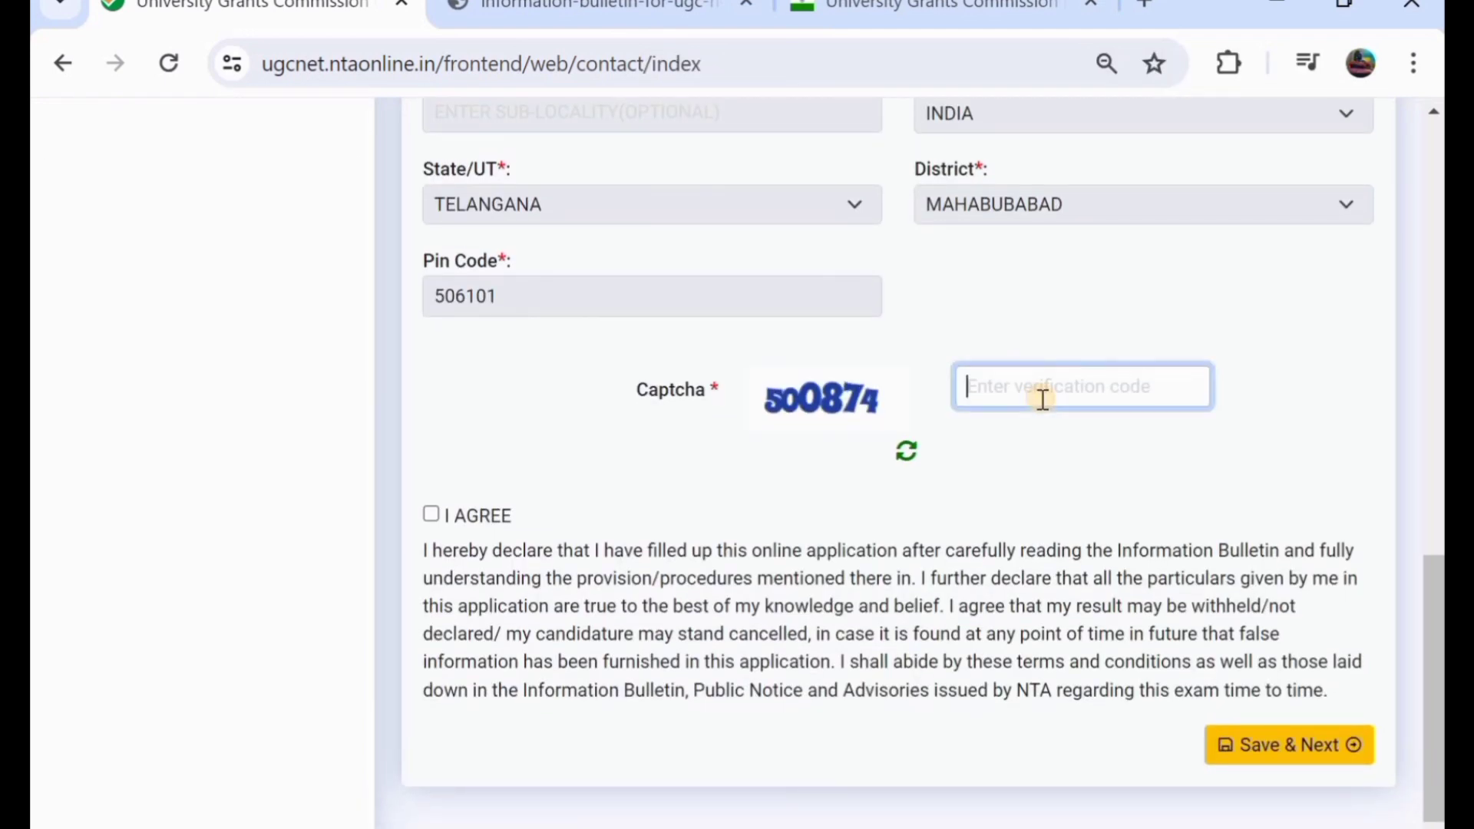
{"action": "type", "text": "5000"}
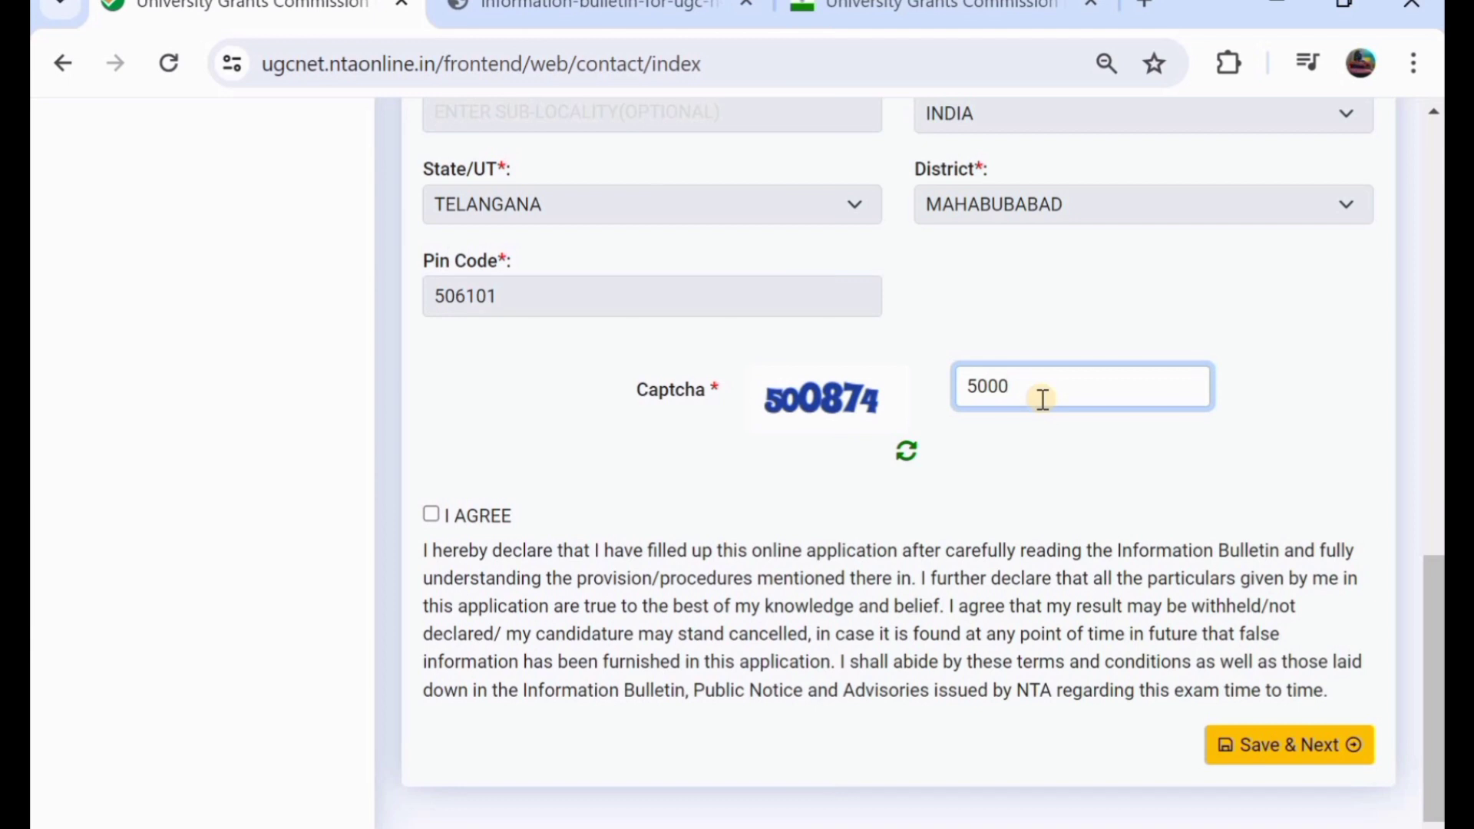
{"action": "key", "text": "BackSpace"}
{"action": "type", "text": "874"}
{"action": "left_click", "coordinate": [431, 513]}
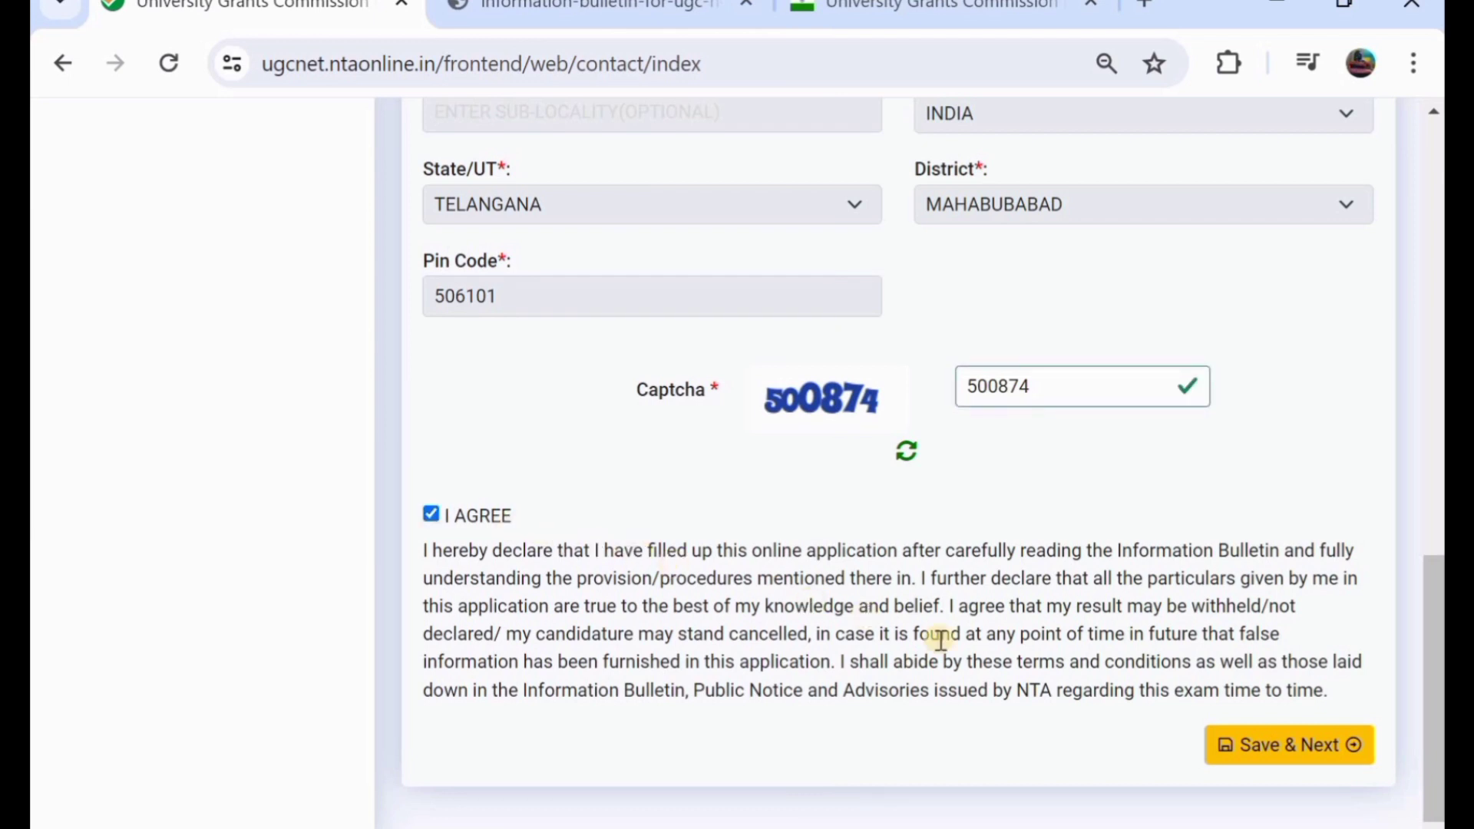
{"action": "left_click", "coordinate": [1241, 747]}
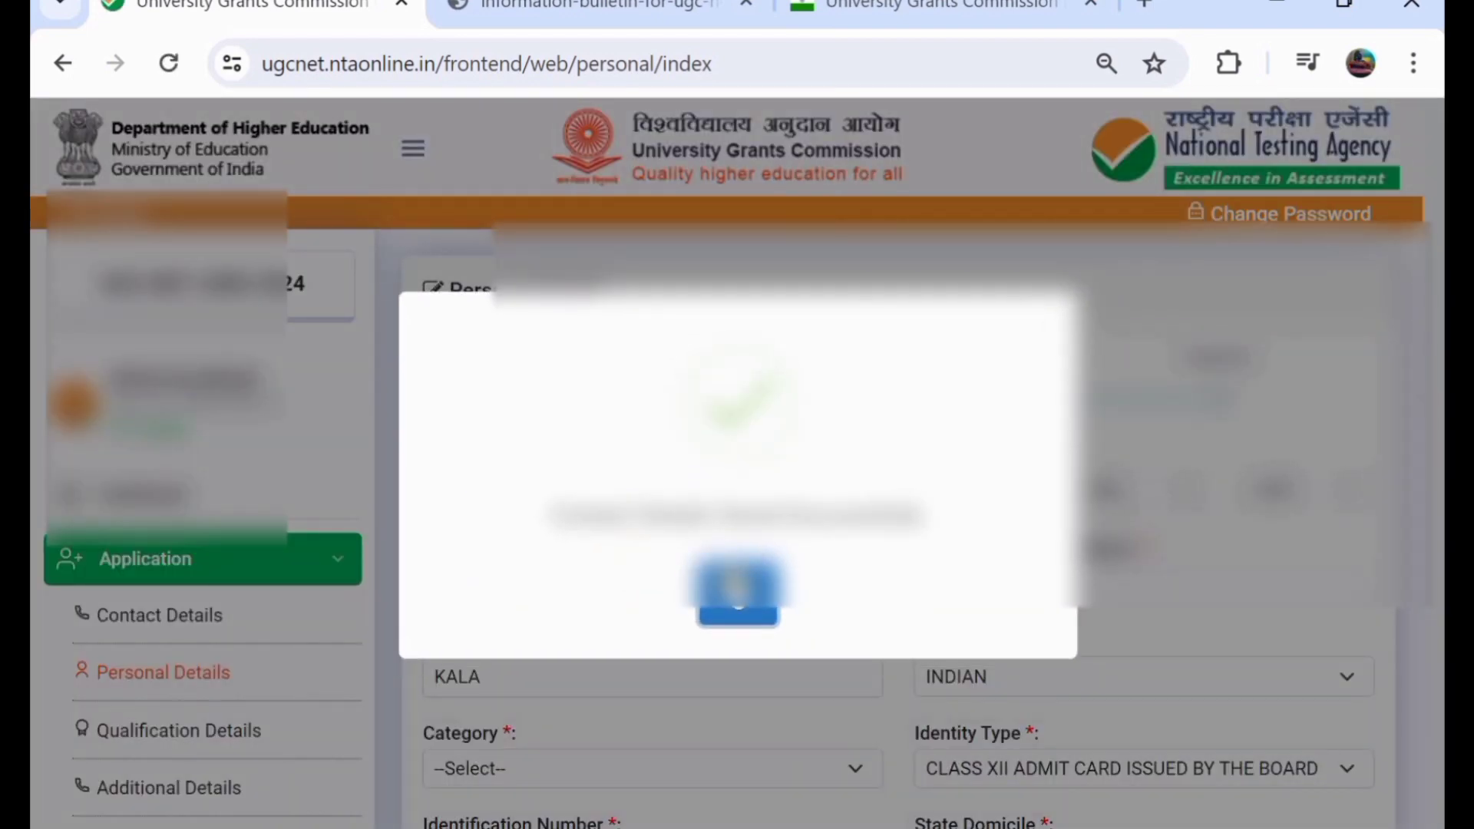
- Dismiss the save confirmation and set Category to OBC-(NCL), correcting an initial GENERAL pick
{"action": "left_click", "coordinate": [736, 584]}
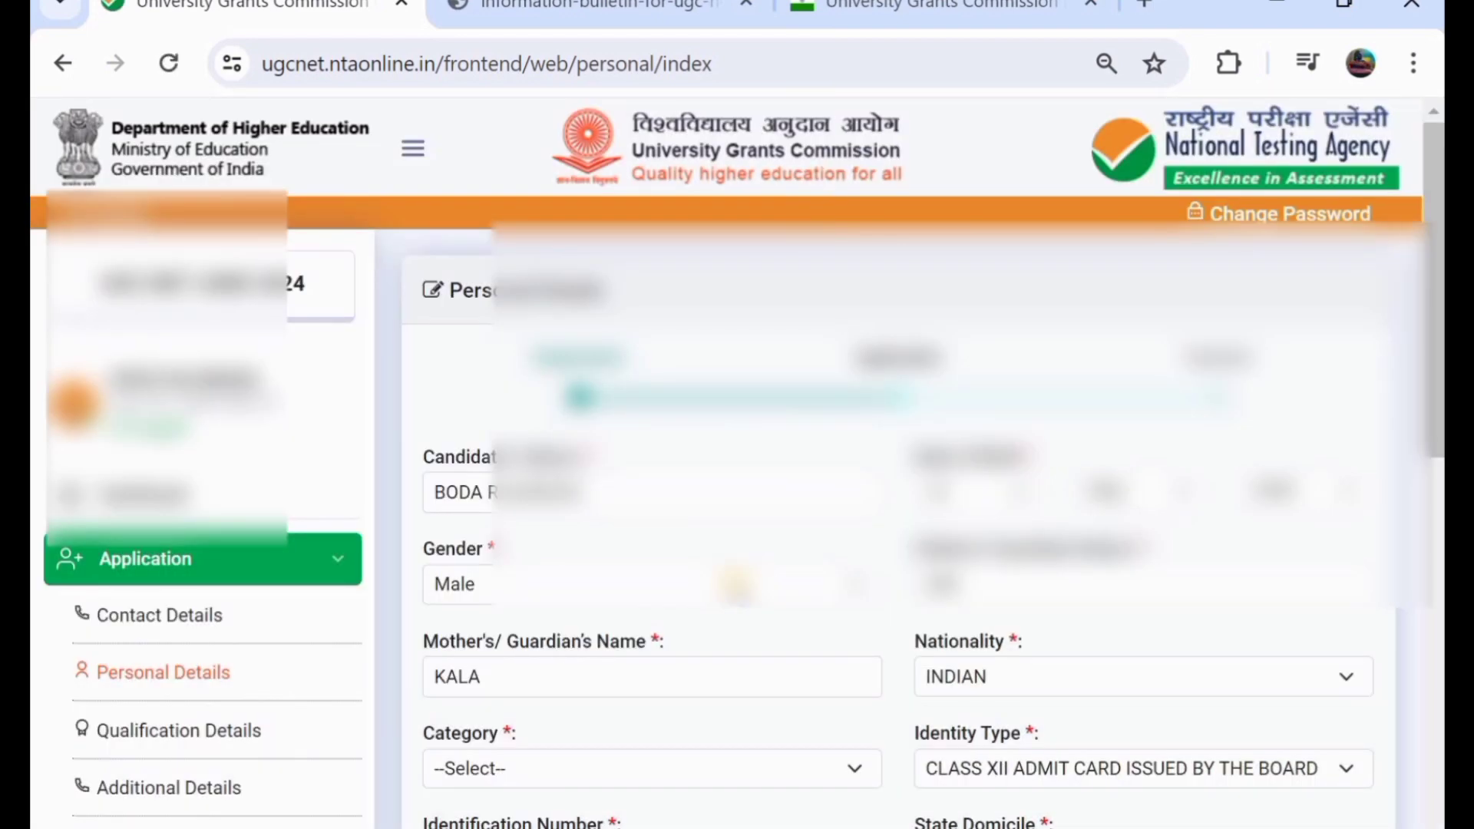
{"action": "scroll", "coordinate": [736, 585], "scroll_direction": "down", "scroll_amount": 2}
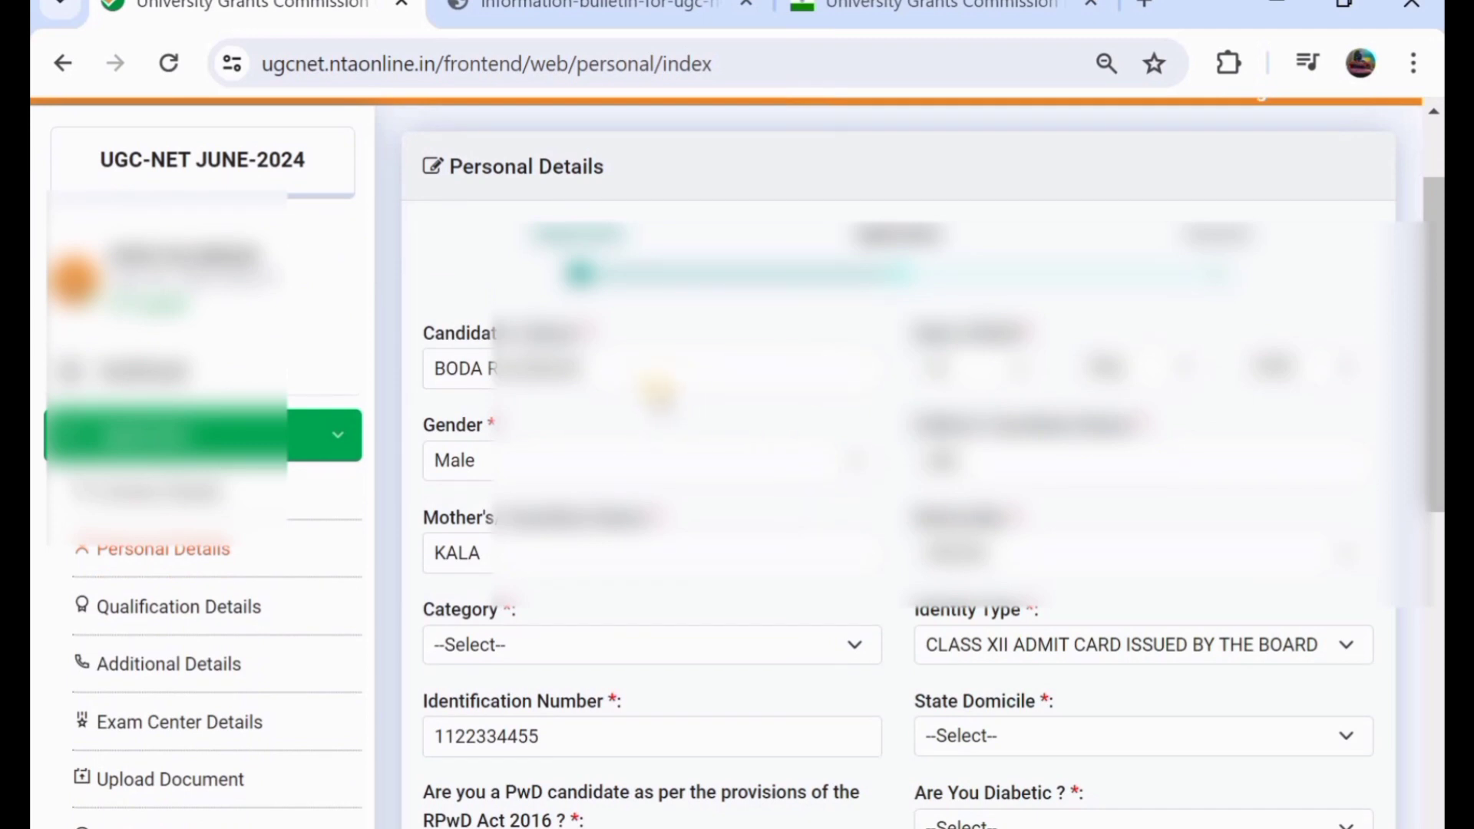
{"action": "scroll", "coordinate": [982, 380], "scroll_direction": "down", "scroll_amount": 1}
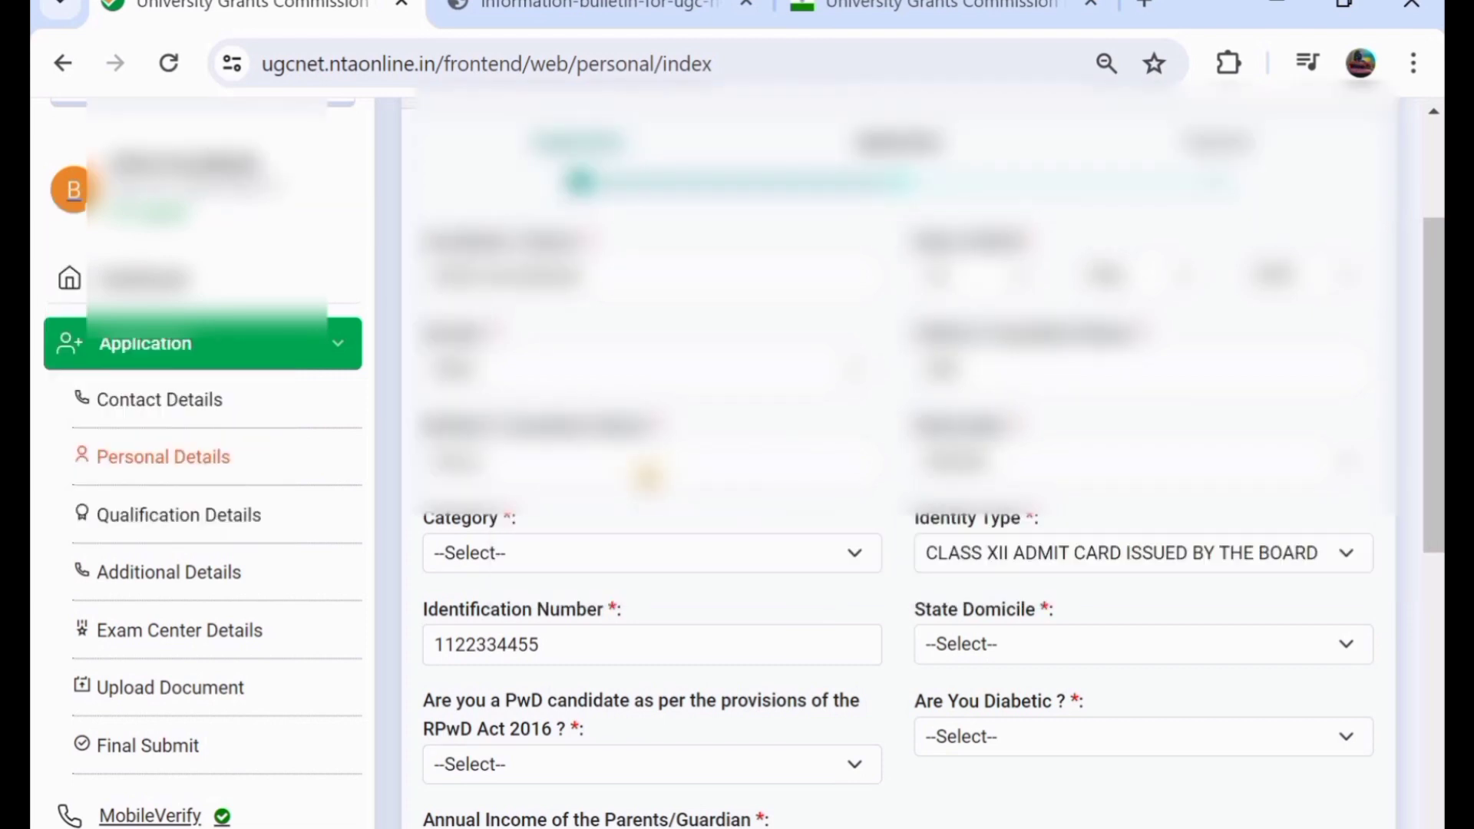
{"action": "left_click", "coordinate": [583, 551]}
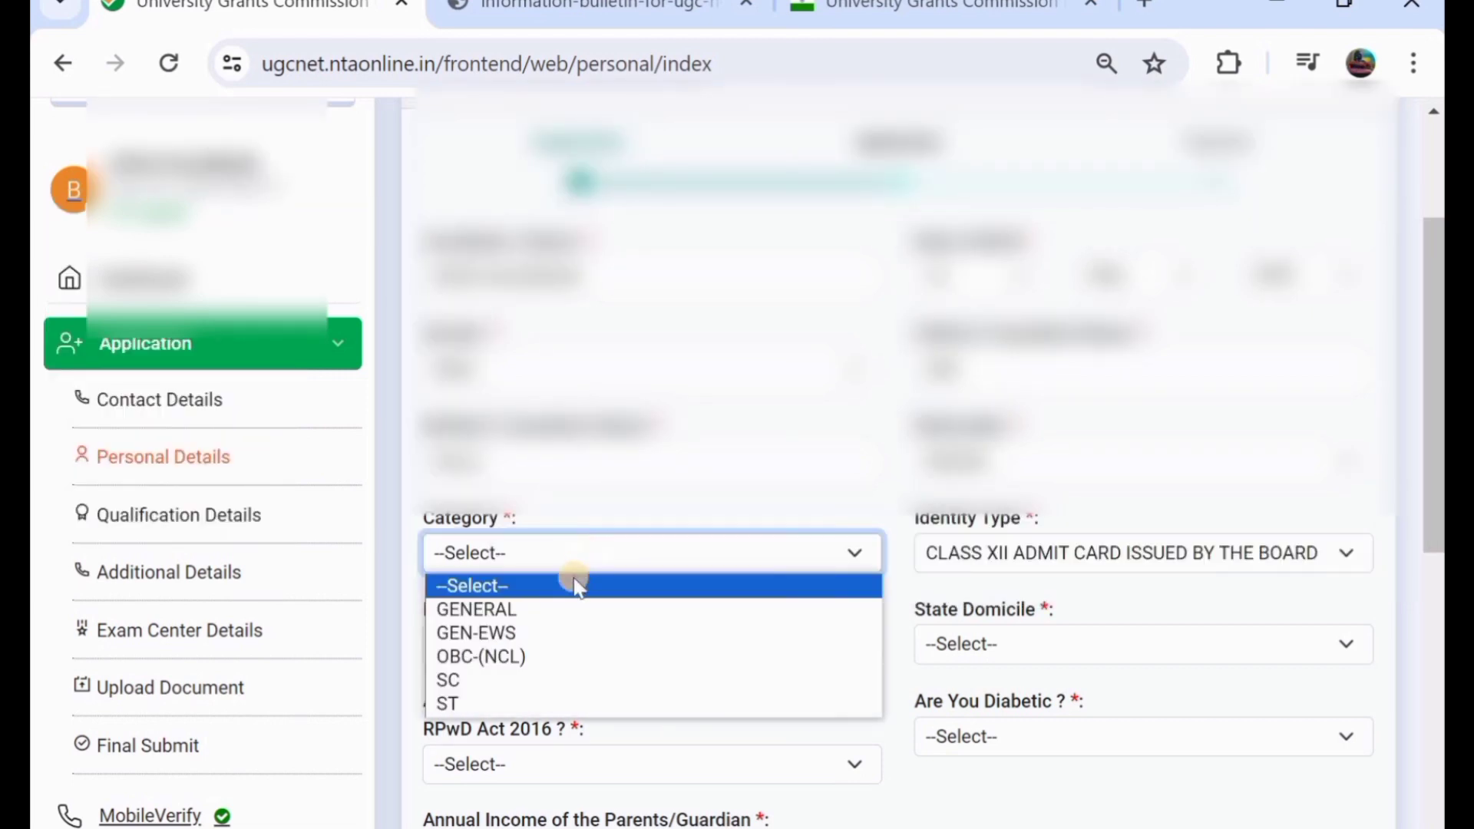
{"action": "left_click", "coordinate": [545, 610]}
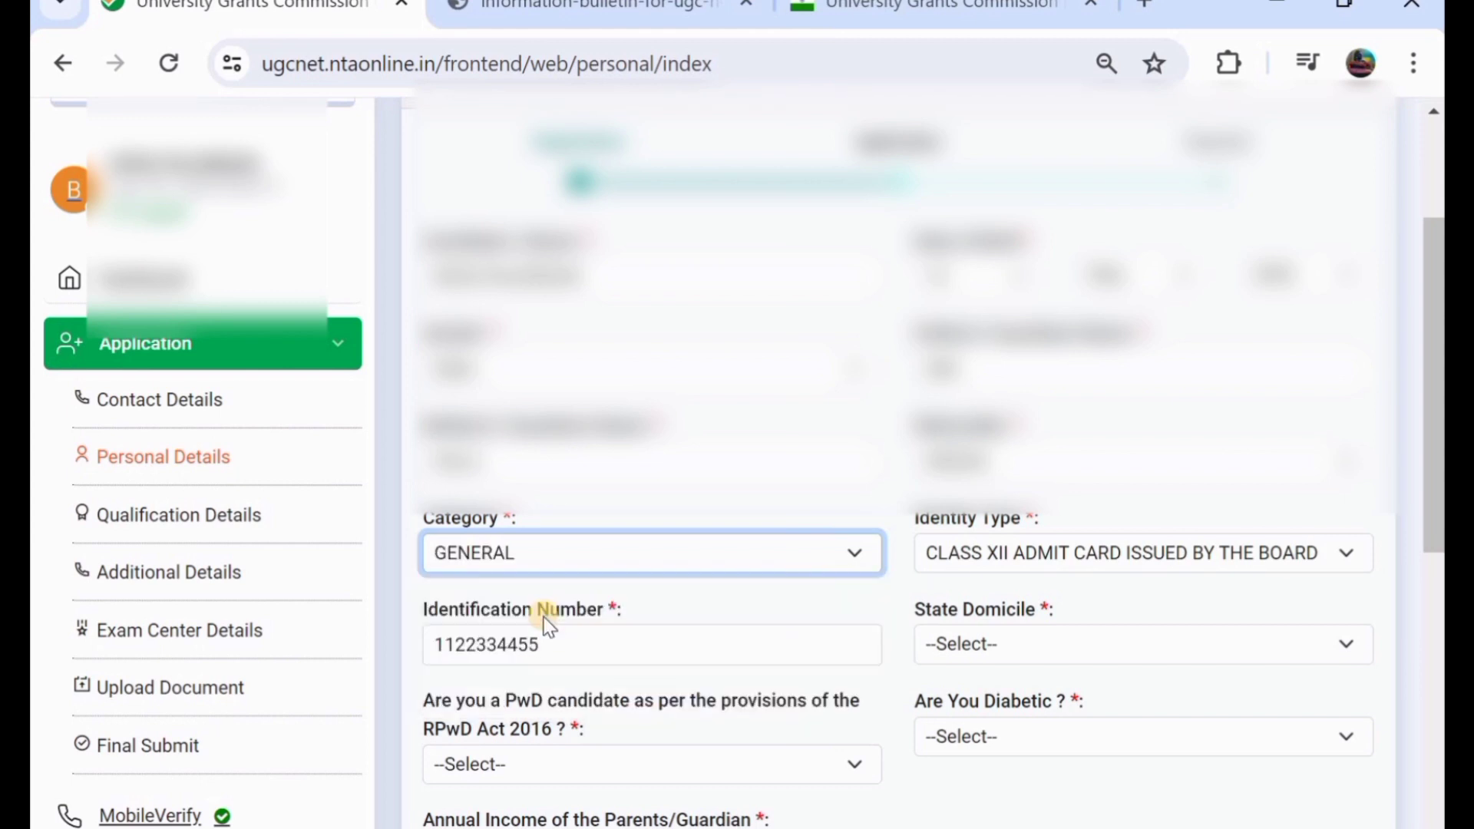
{"action": "left_click", "coordinate": [609, 554]}
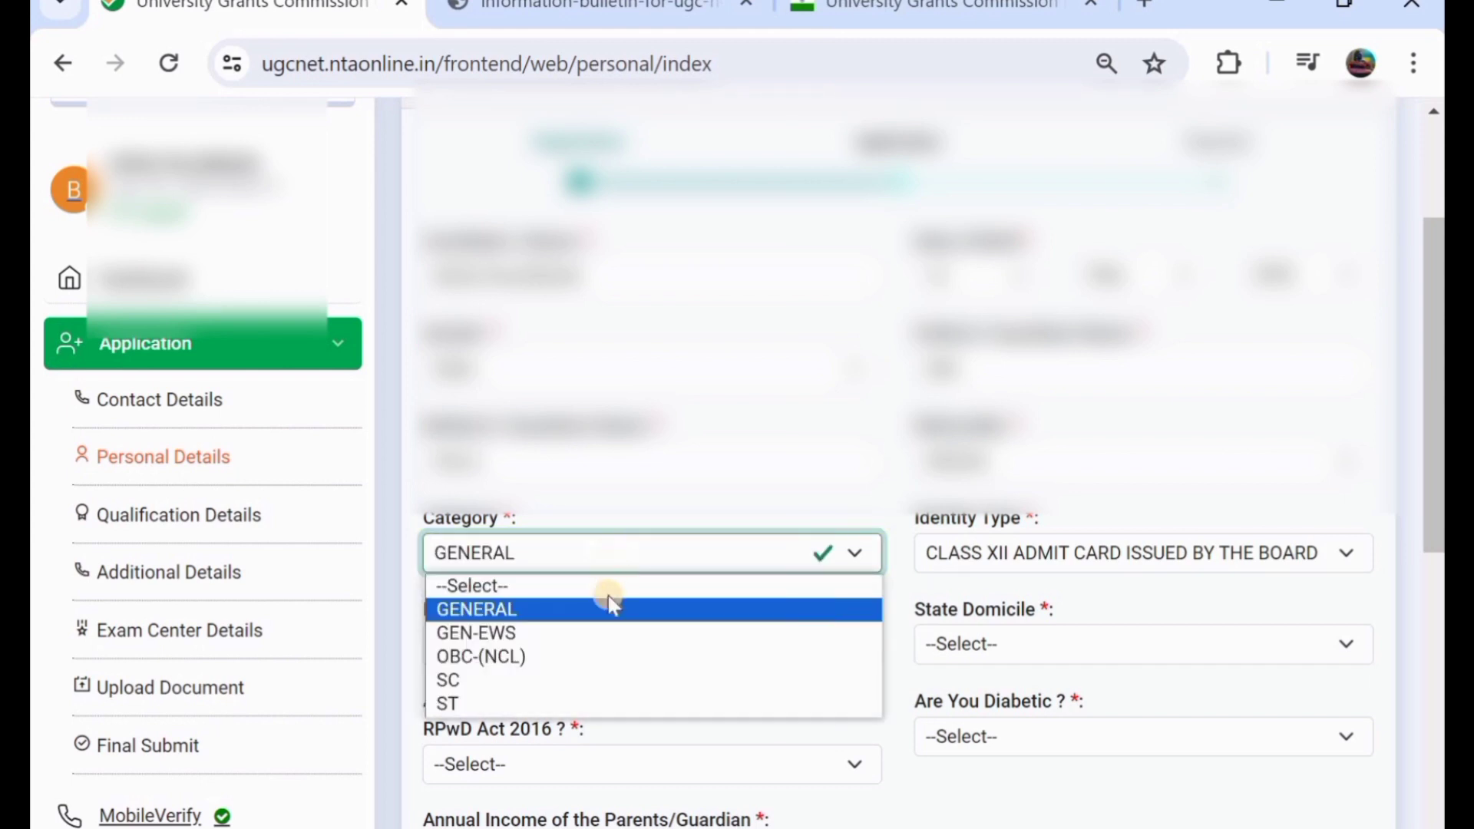
{"action": "left_click", "coordinate": [617, 657]}
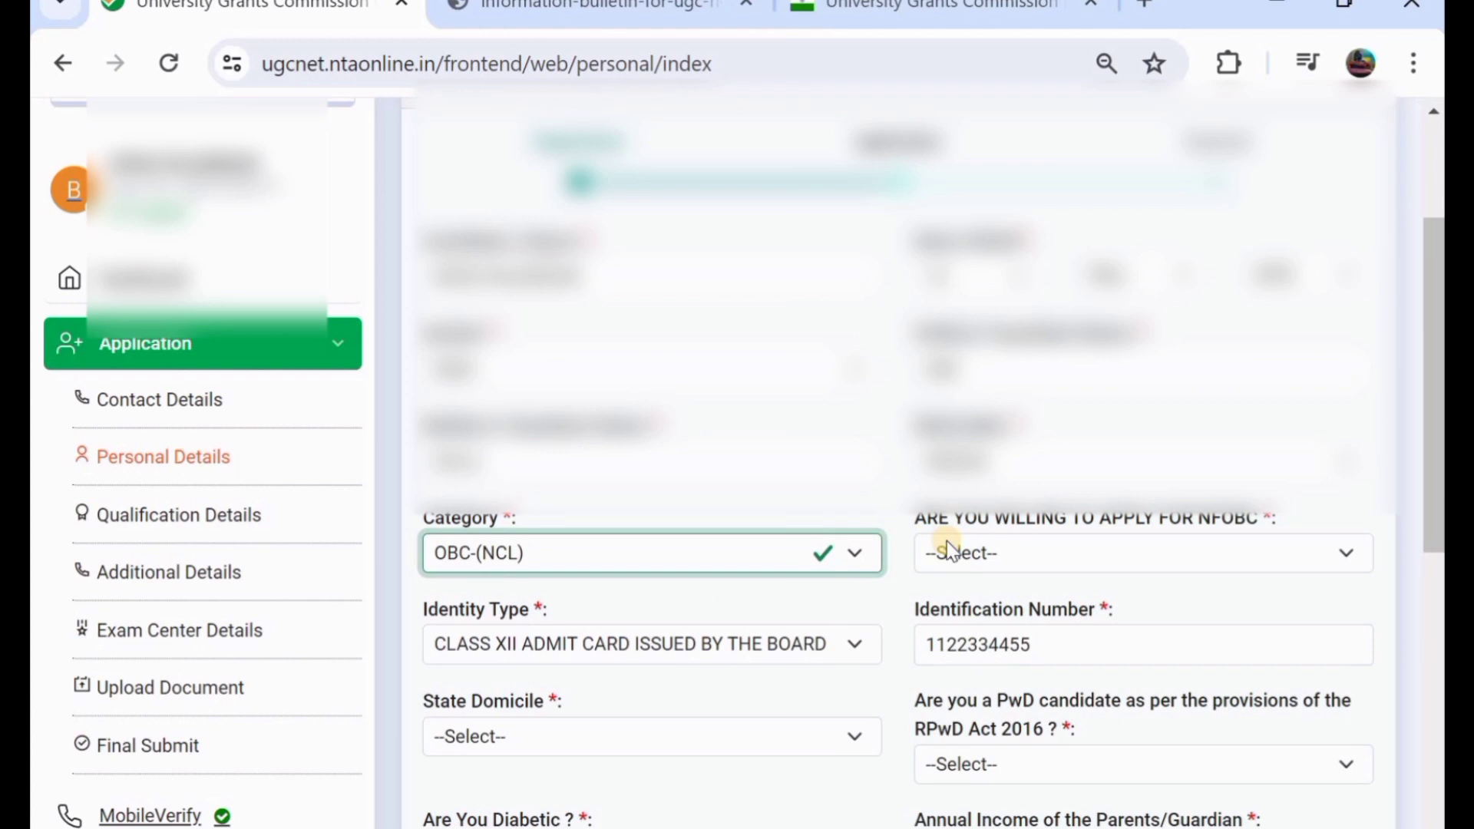
- Answer No to applying for NFOBC, changing it from Yes
{"action": "left_click", "coordinate": [1112, 554]}
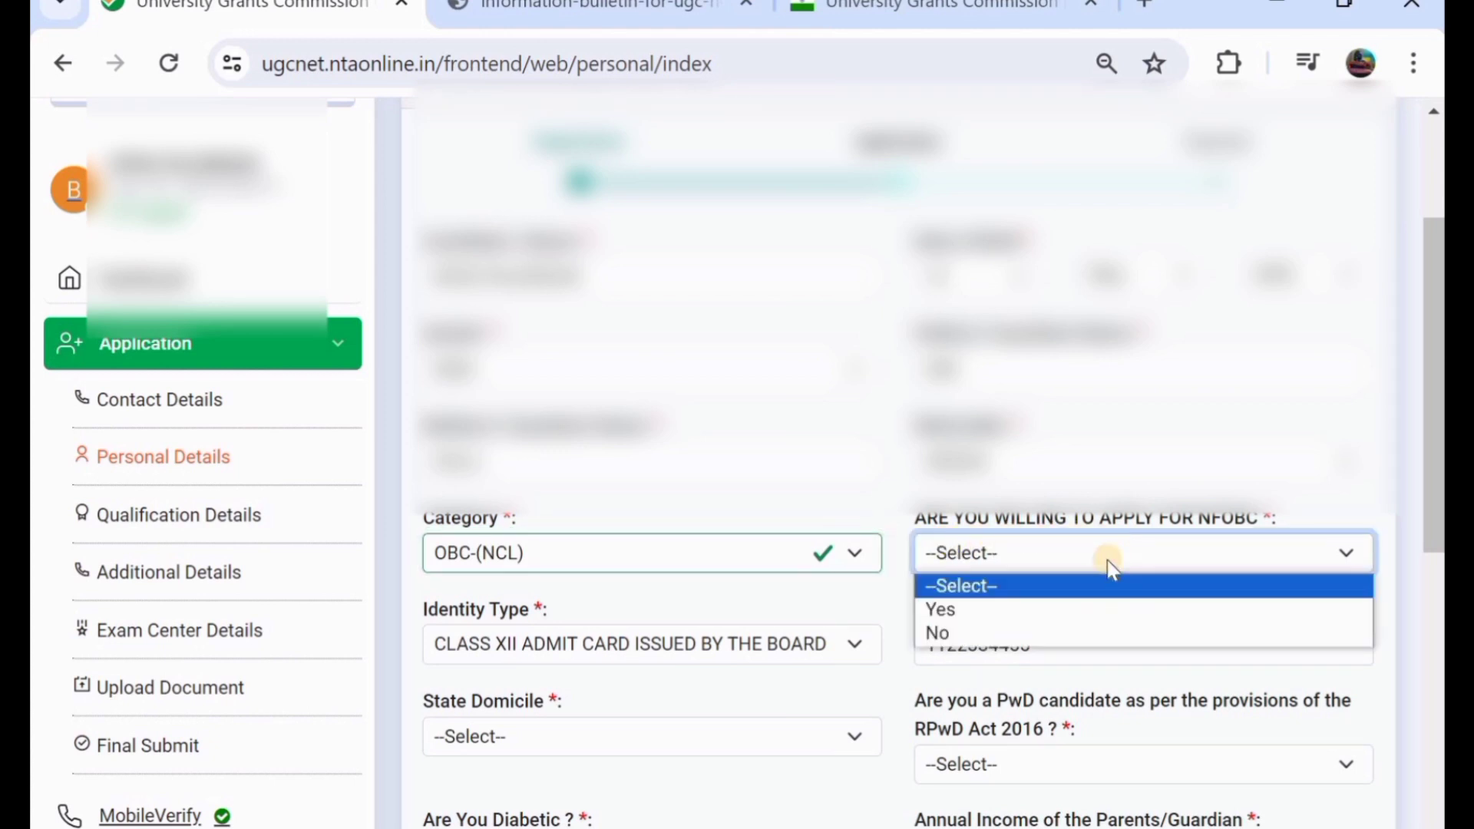
{"action": "left_click", "coordinate": [1064, 608]}
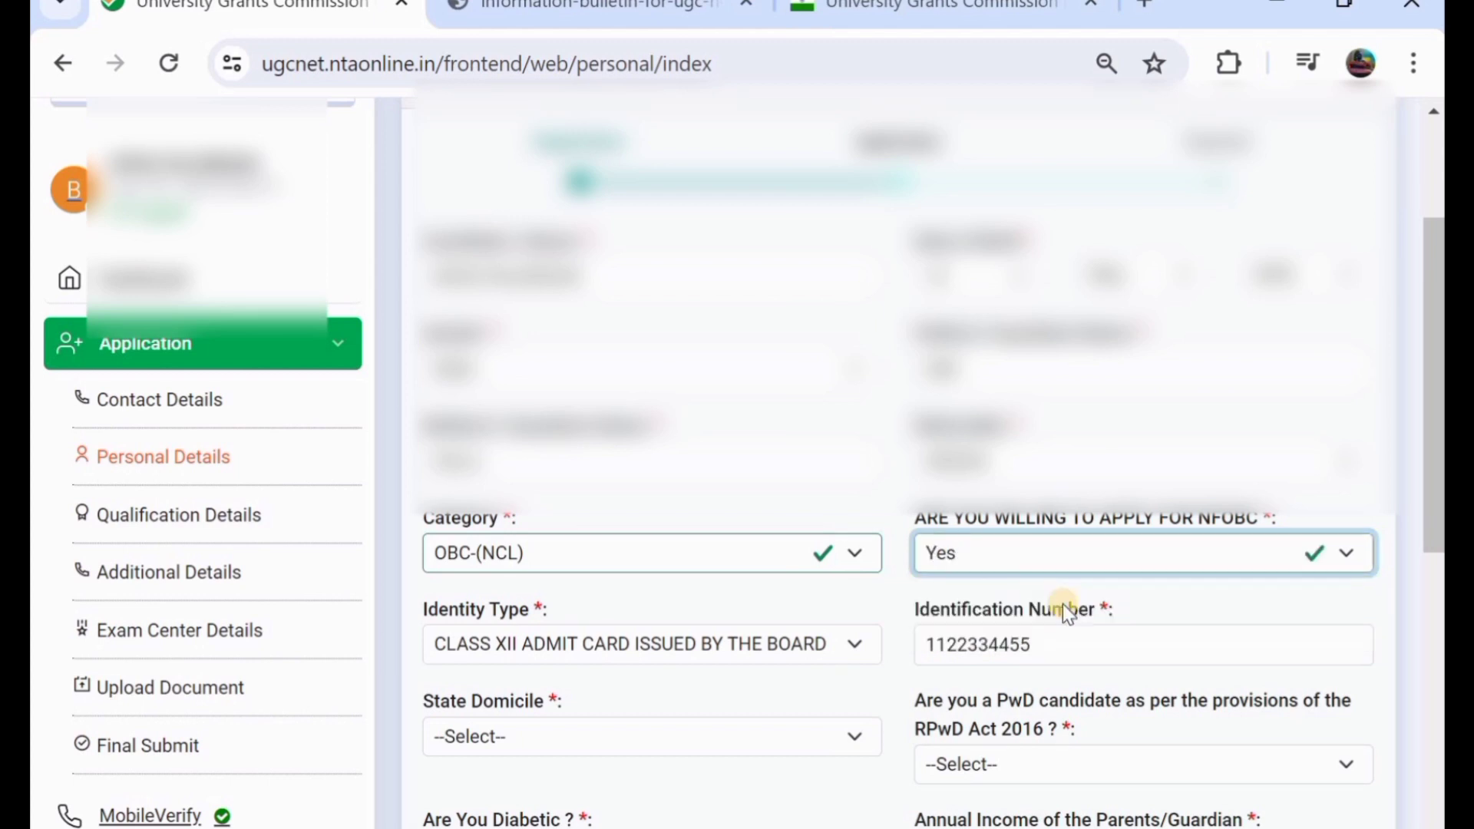
{"action": "left_click", "coordinate": [996, 551]}
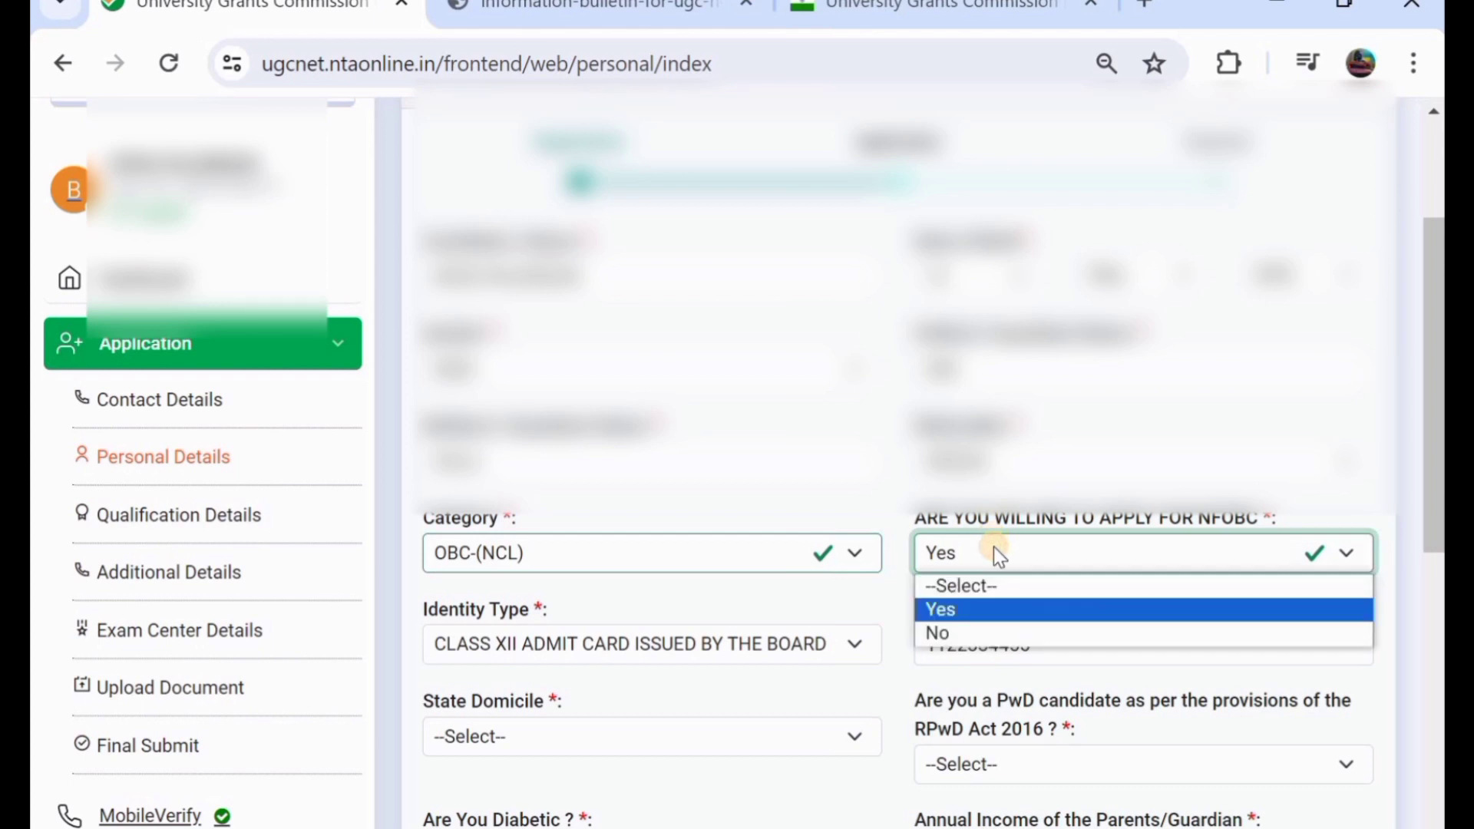
{"action": "left_click", "coordinate": [1000, 631]}
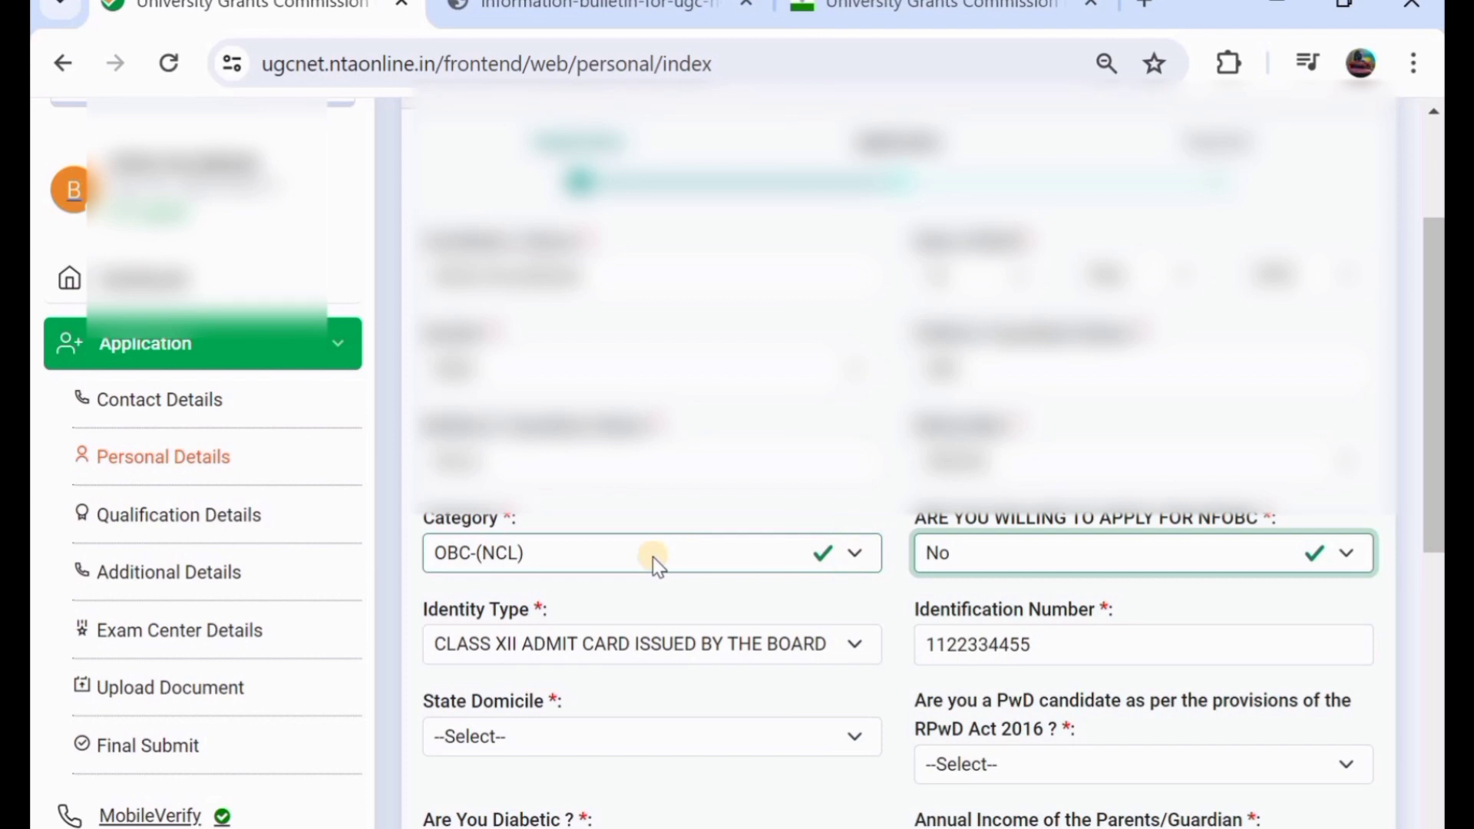
- Set State Domicile to TELANGANA and answer No to the PwD and diabetic questions
{"action": "scroll", "coordinate": [653, 556], "scroll_direction": "down", "scroll_amount": 1}
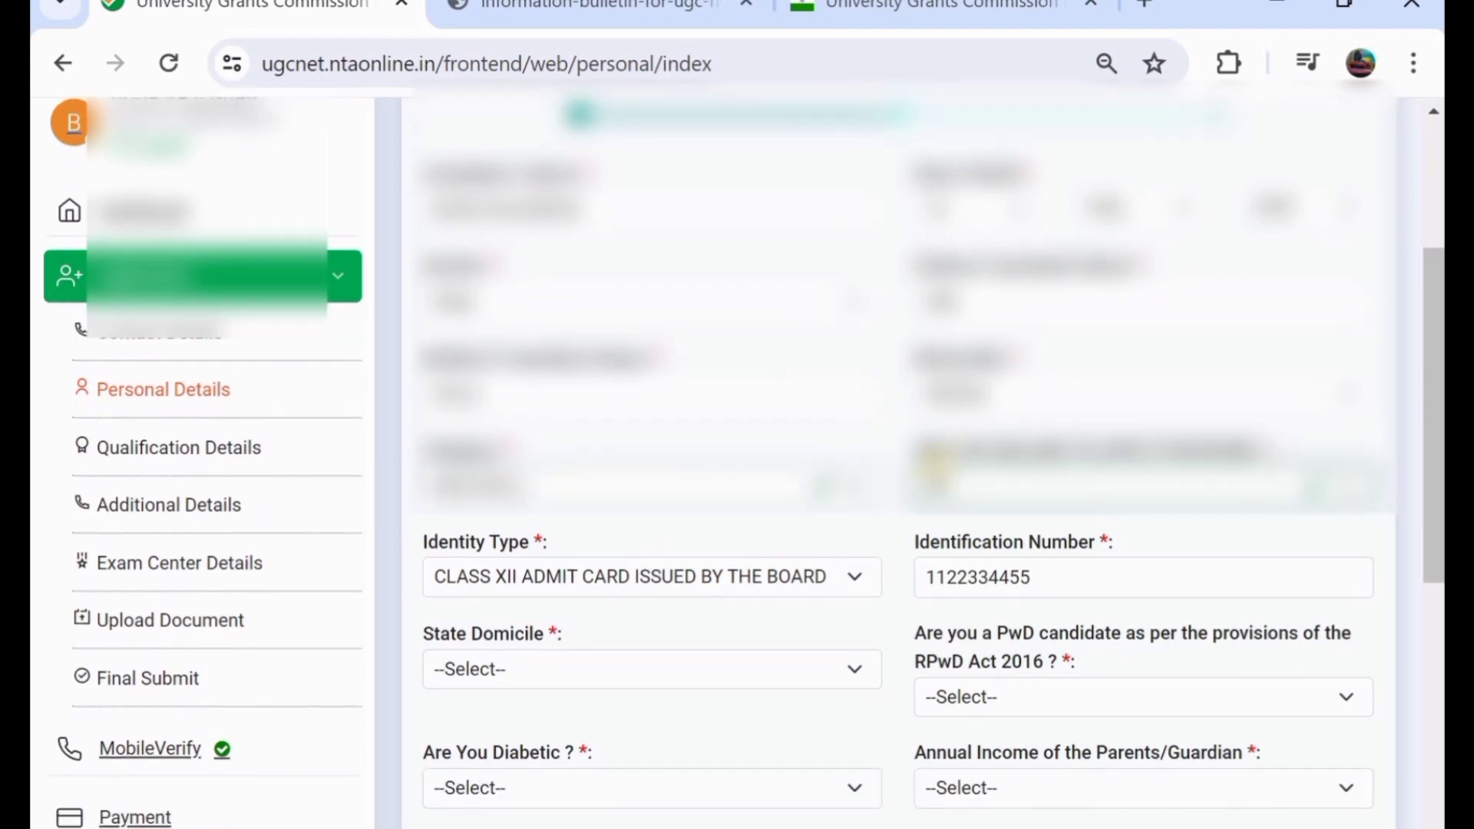
{"action": "scroll", "coordinate": [748, 495], "scroll_direction": "down", "scroll_amount": 2}
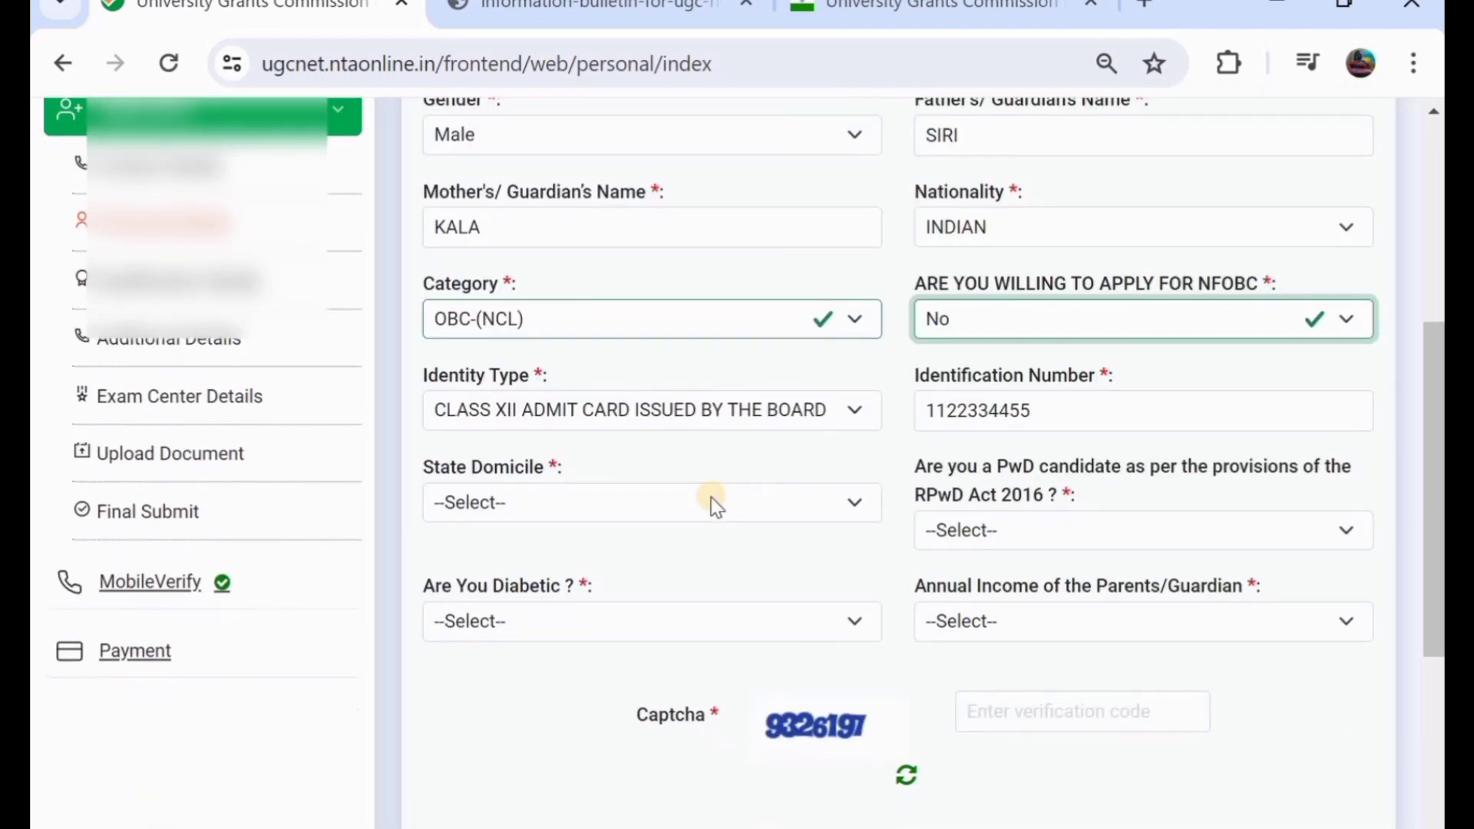
{"action": "left_click", "coordinate": [560, 501]}
{"action": "scroll", "coordinate": [617, 393], "scroll_direction": "down", "scroll_amount": 6}
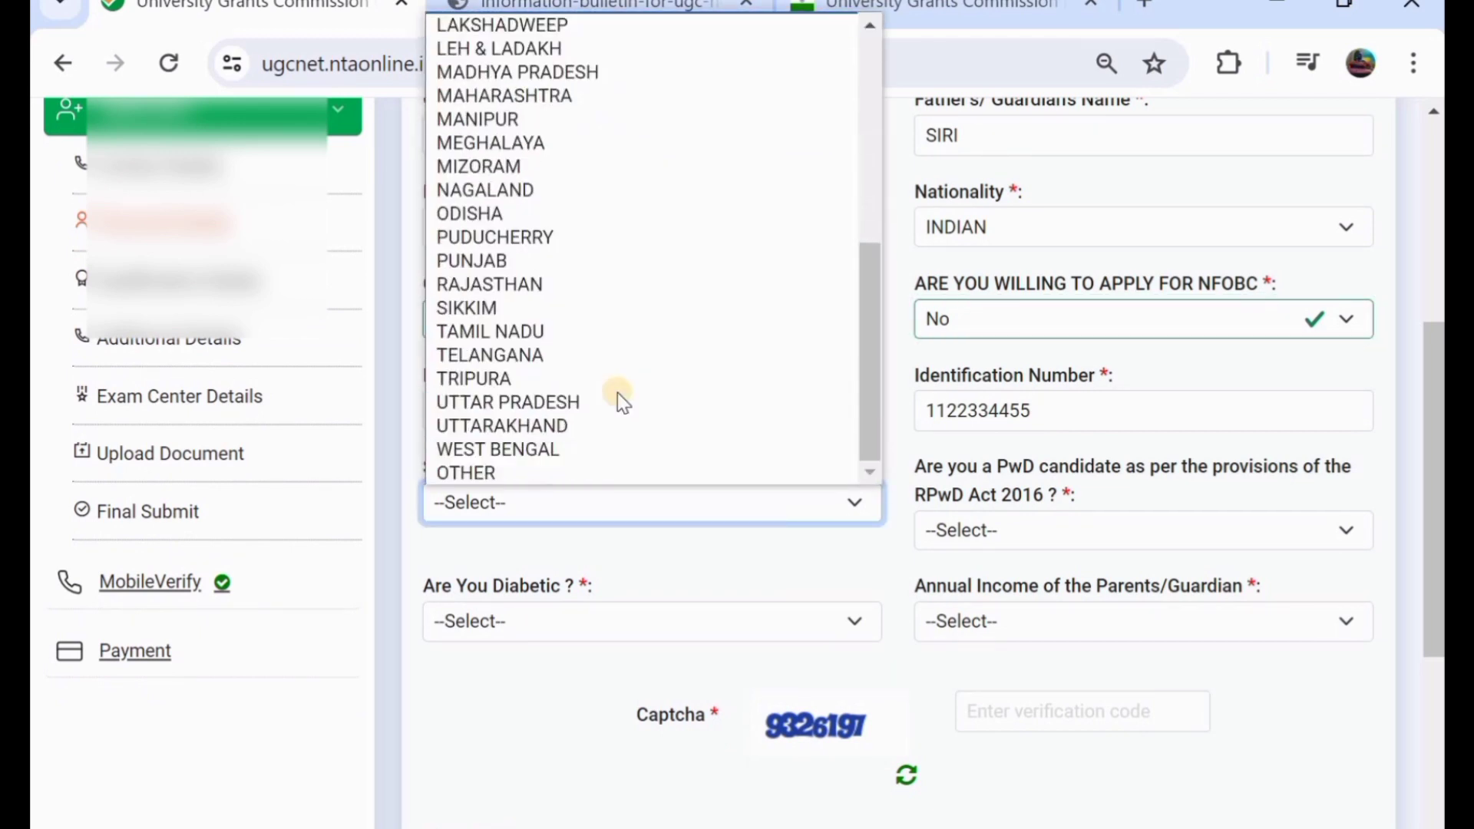
{"action": "left_click", "coordinate": [530, 354]}
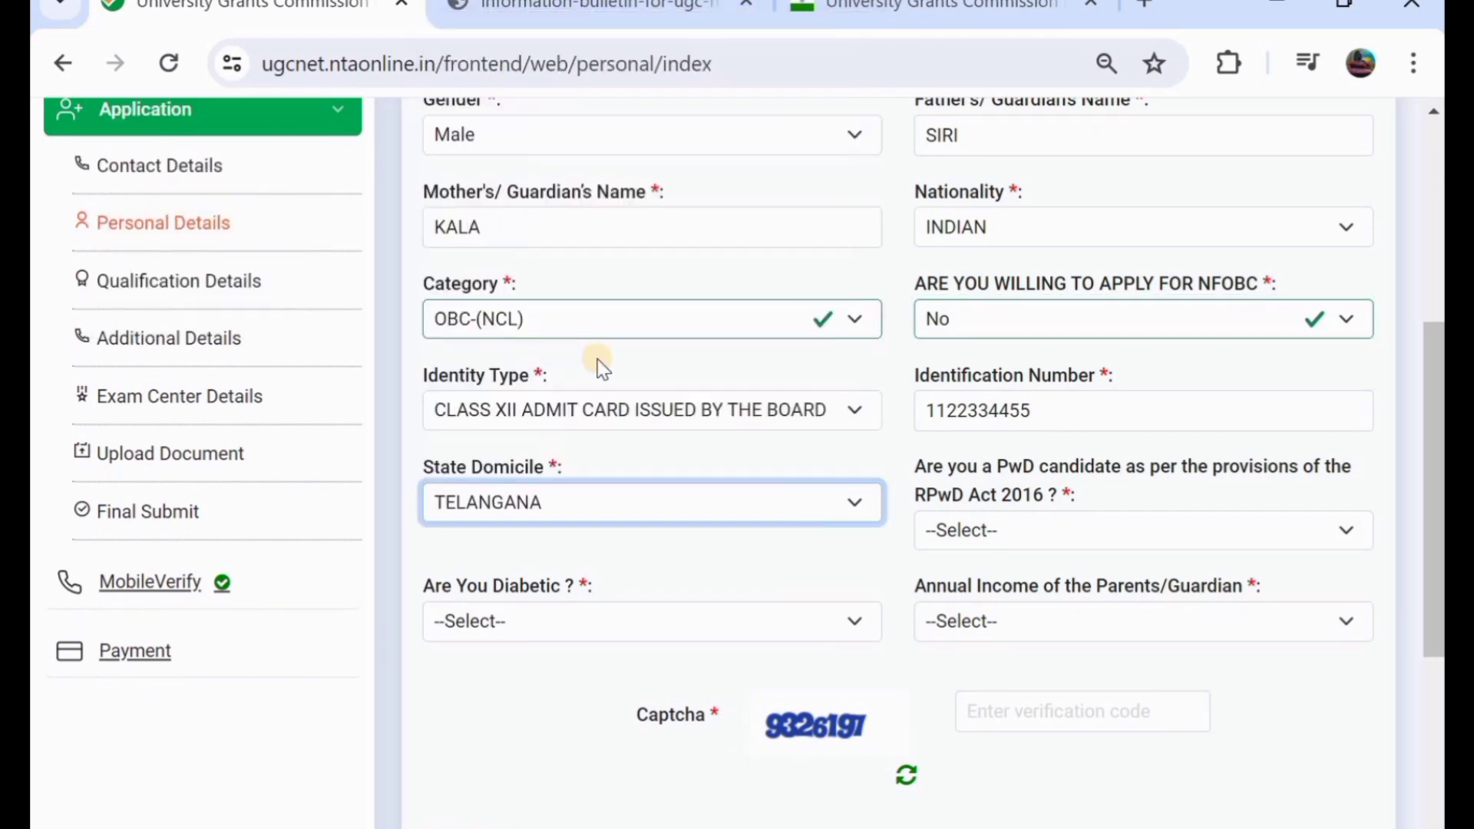
{"action": "left_click", "coordinate": [1022, 534]}
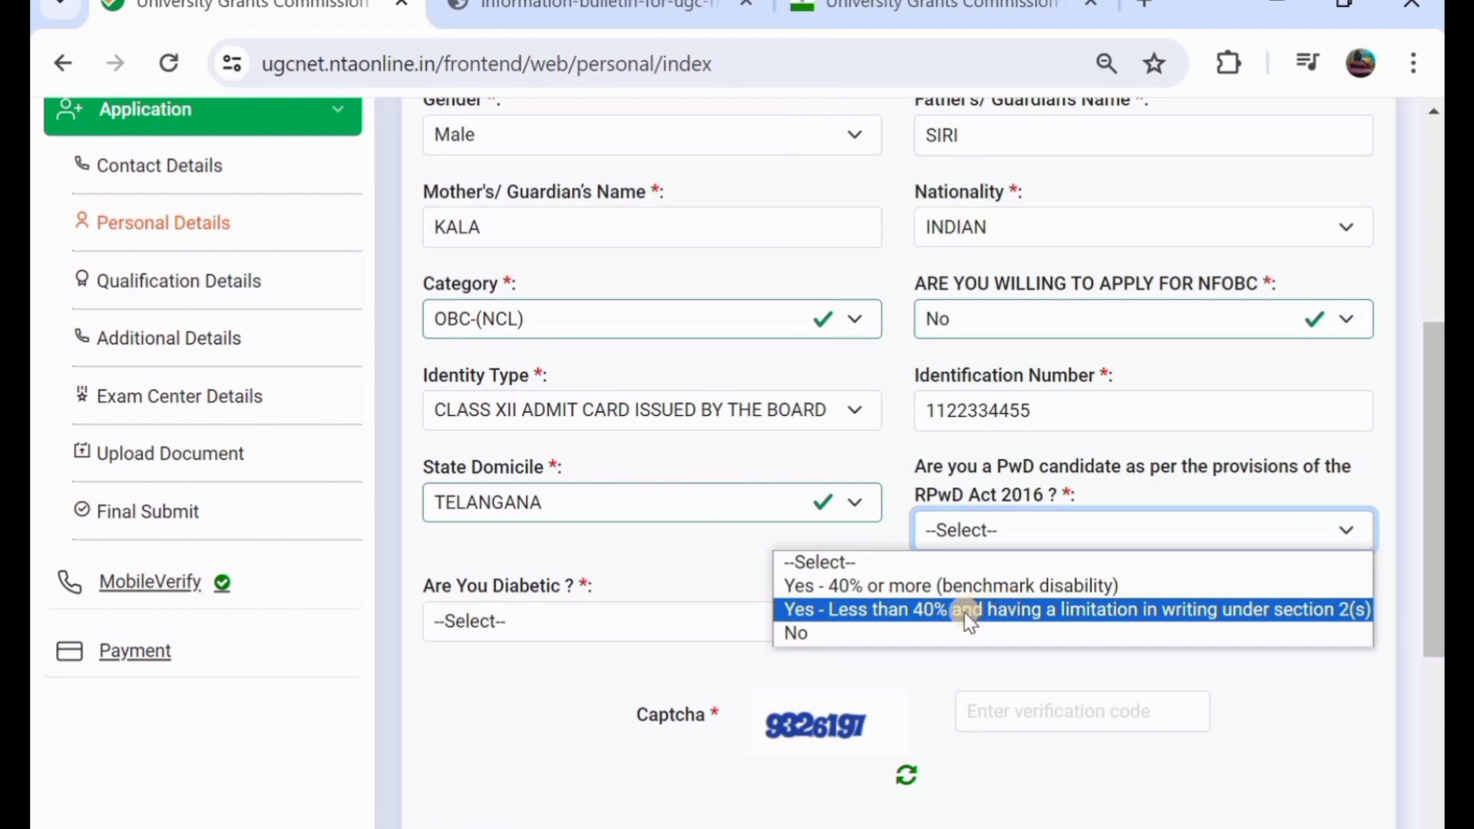
{"action": "left_click", "coordinate": [944, 633]}
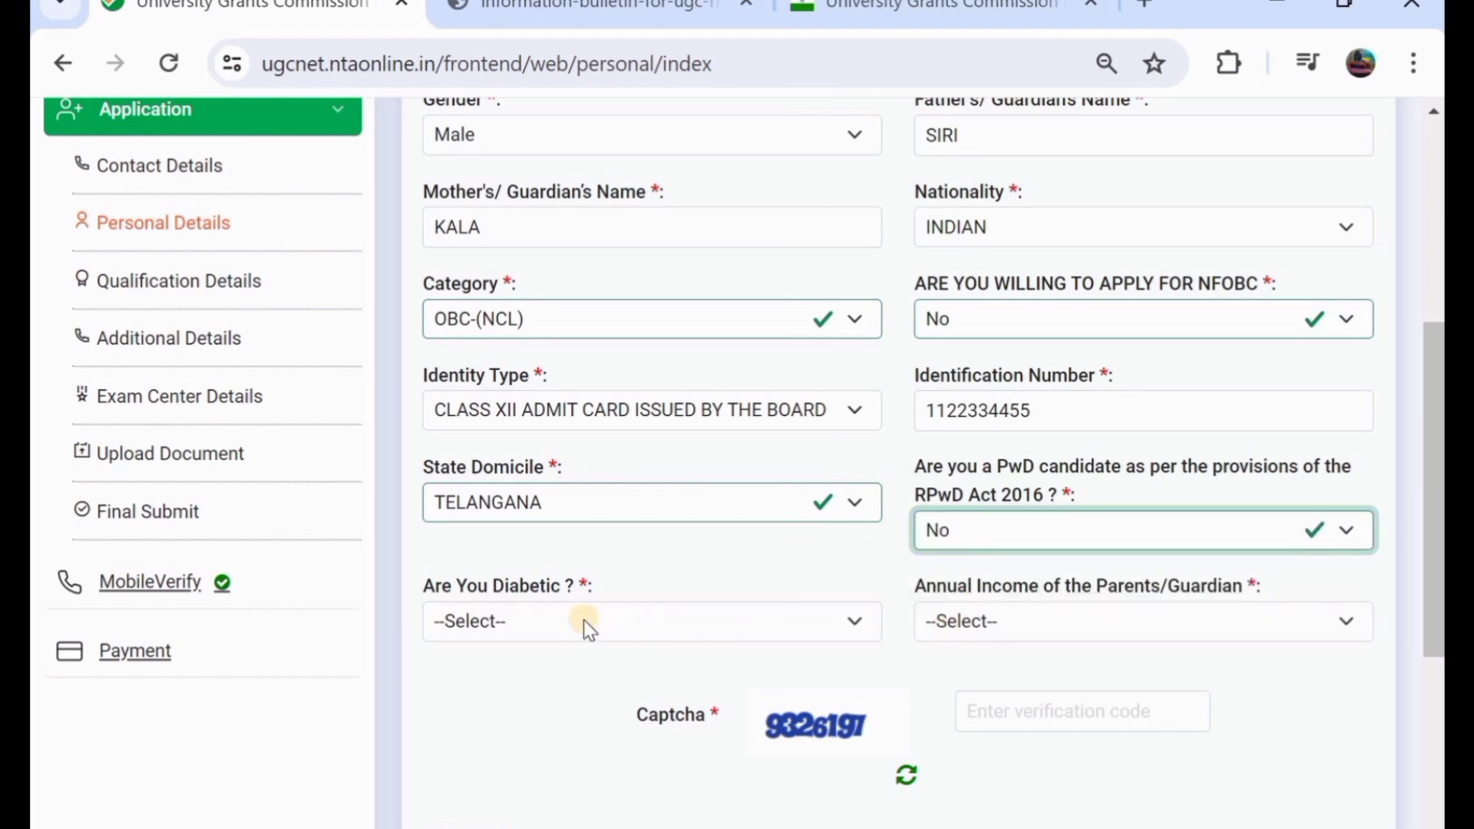
{"action": "left_click", "coordinate": [546, 624]}
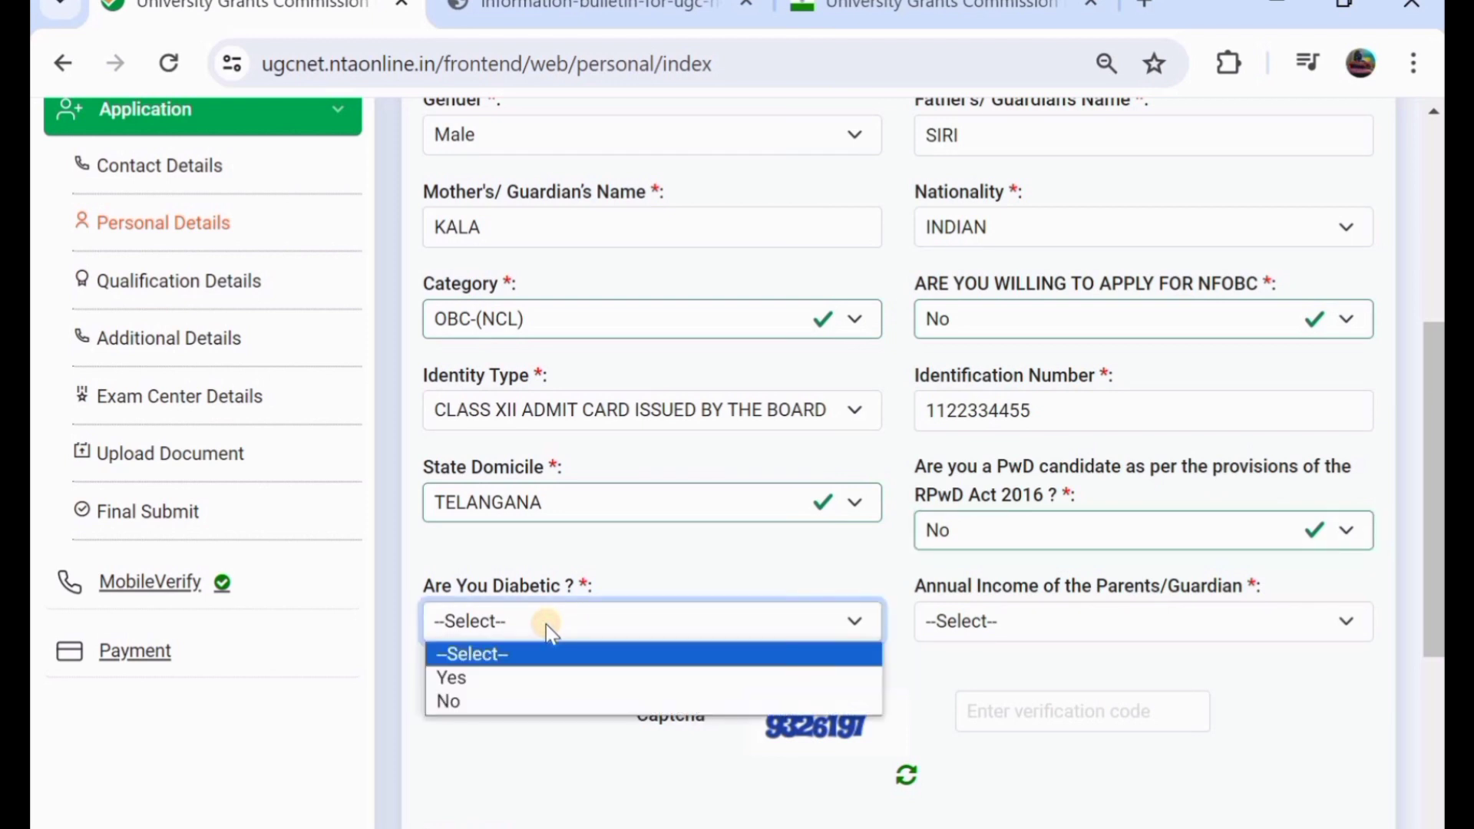
{"action": "left_click", "coordinate": [541, 698]}
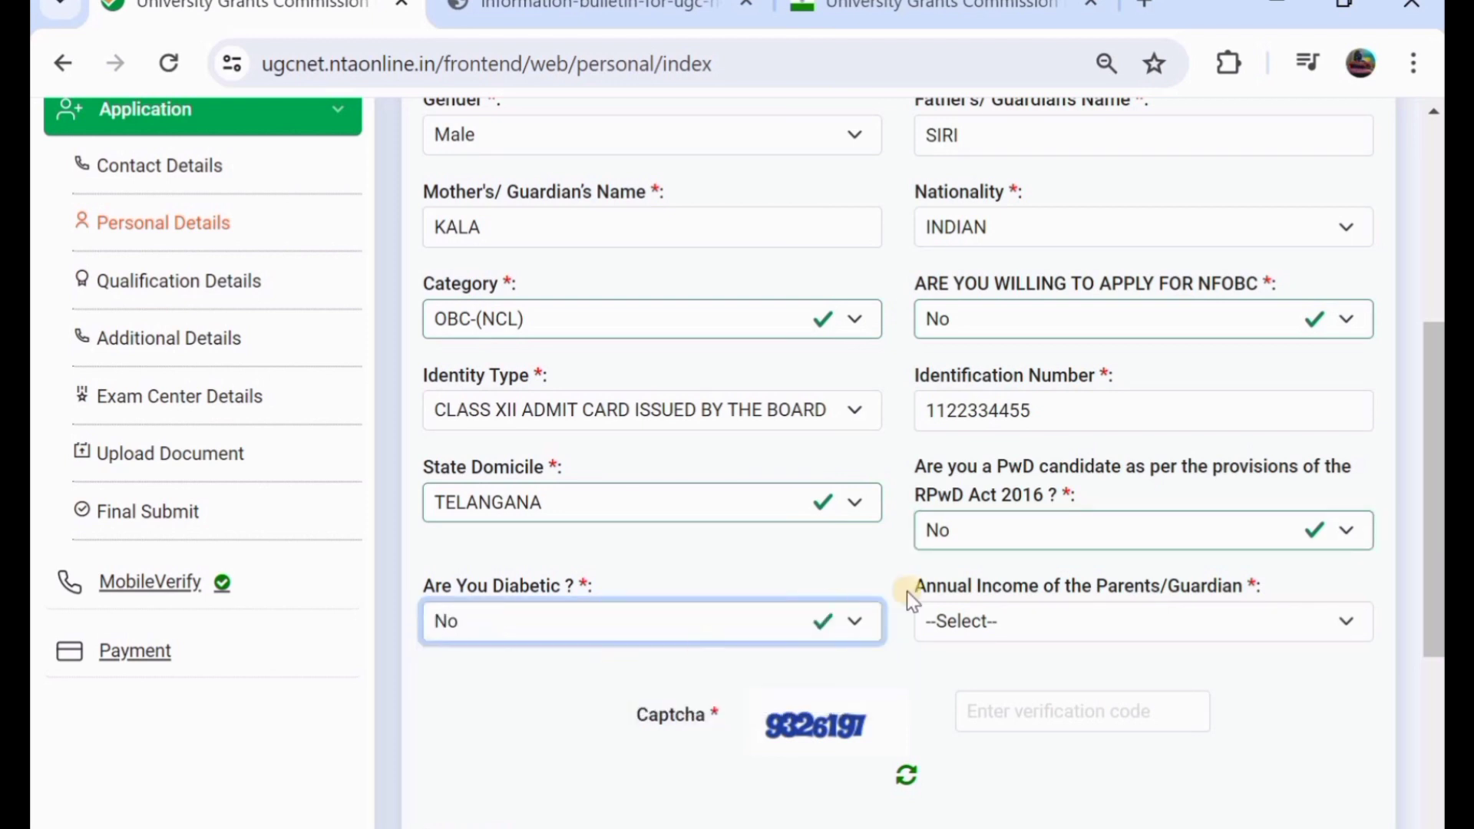
- Choose 100001 – 200000 as parents' annual income, enter the captcha, accept the declaration and save
{"action": "left_click", "coordinate": [952, 620]}
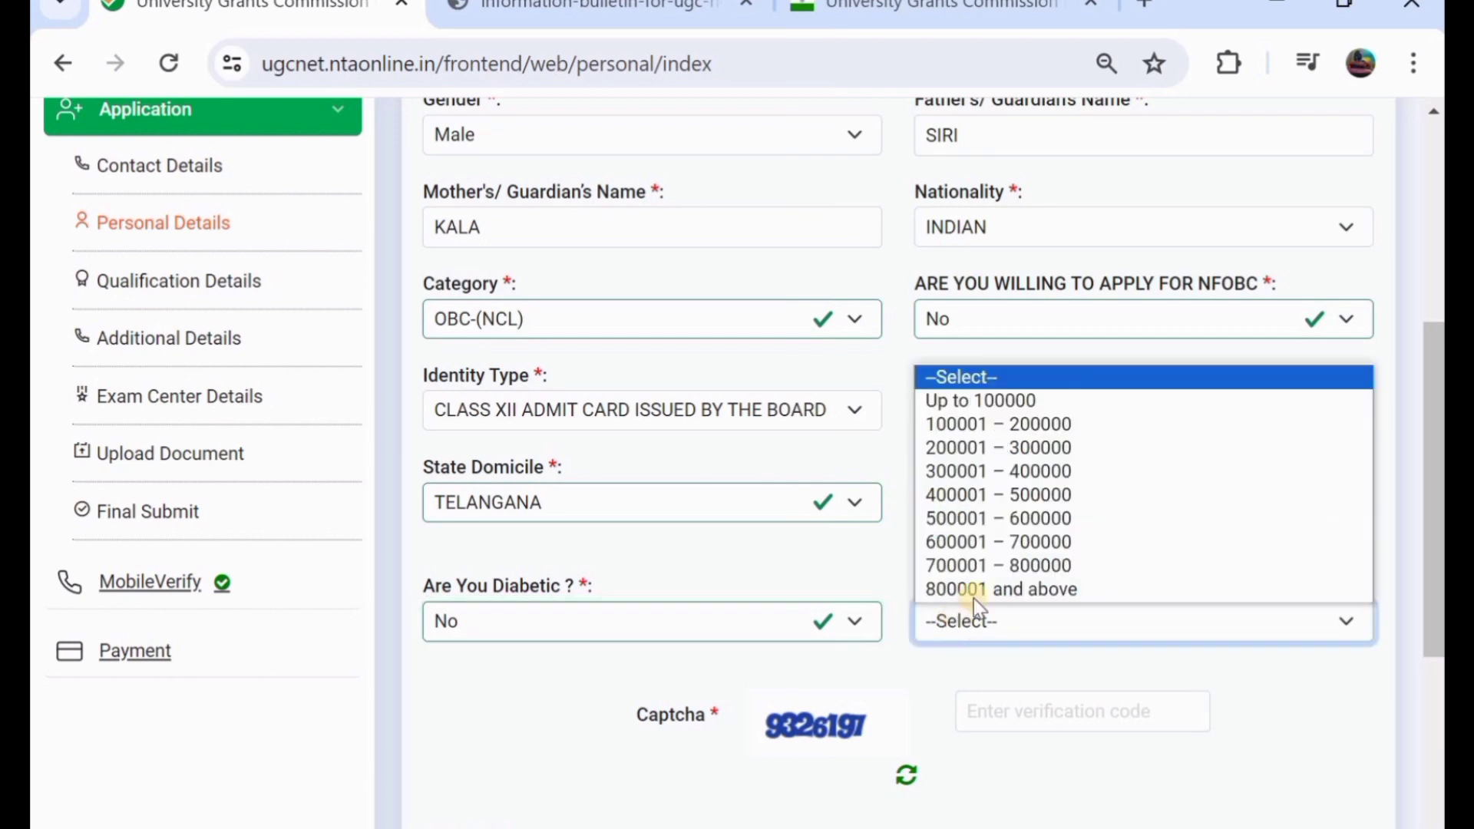
{"action": "left_click", "coordinate": [963, 427]}
{"action": "scroll", "coordinate": [810, 583], "scroll_direction": "down", "scroll_amount": 2}
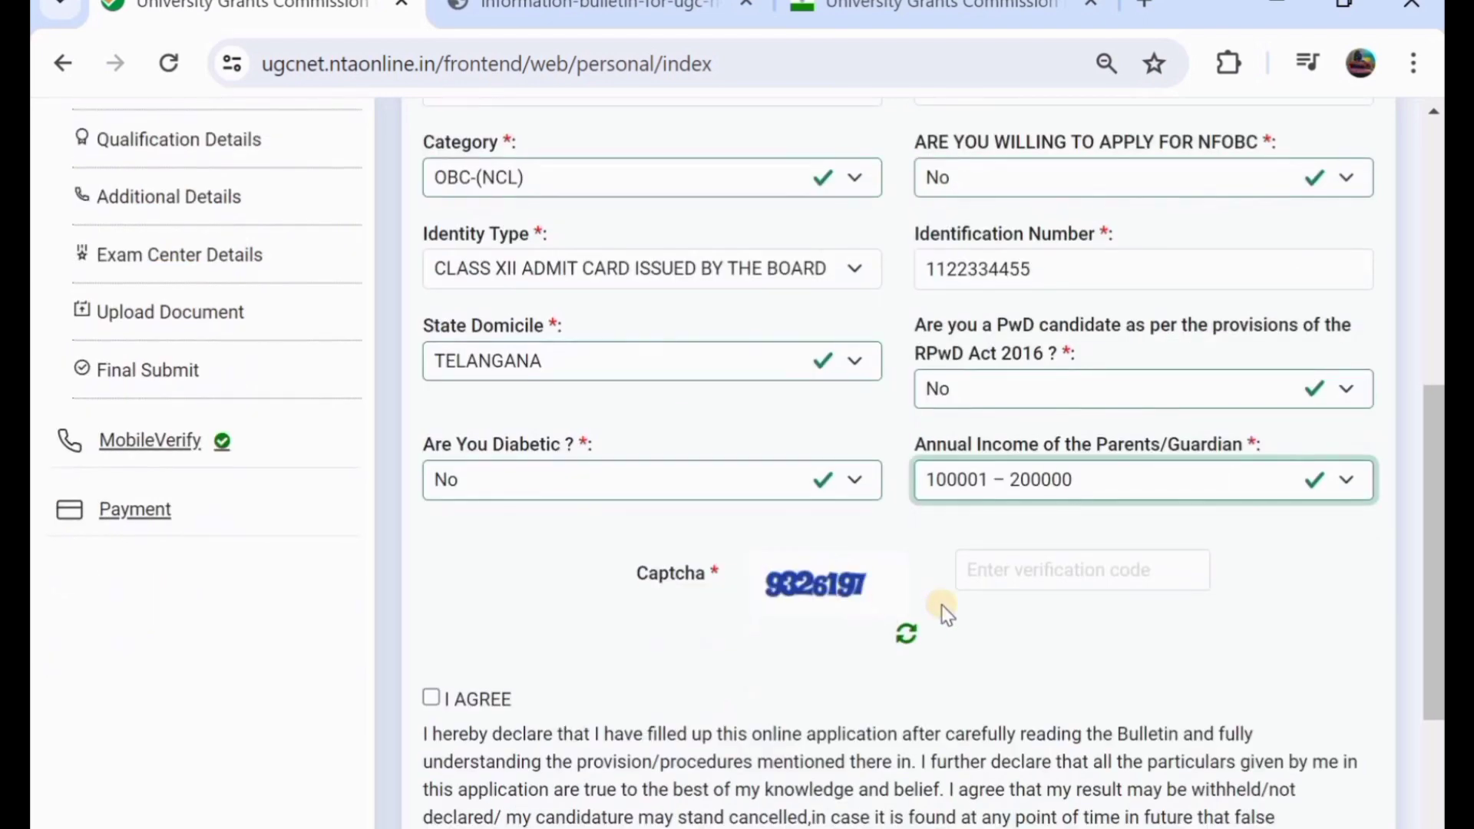
{"action": "left_click", "coordinate": [1008, 578]}
{"action": "type", "text": "93"}
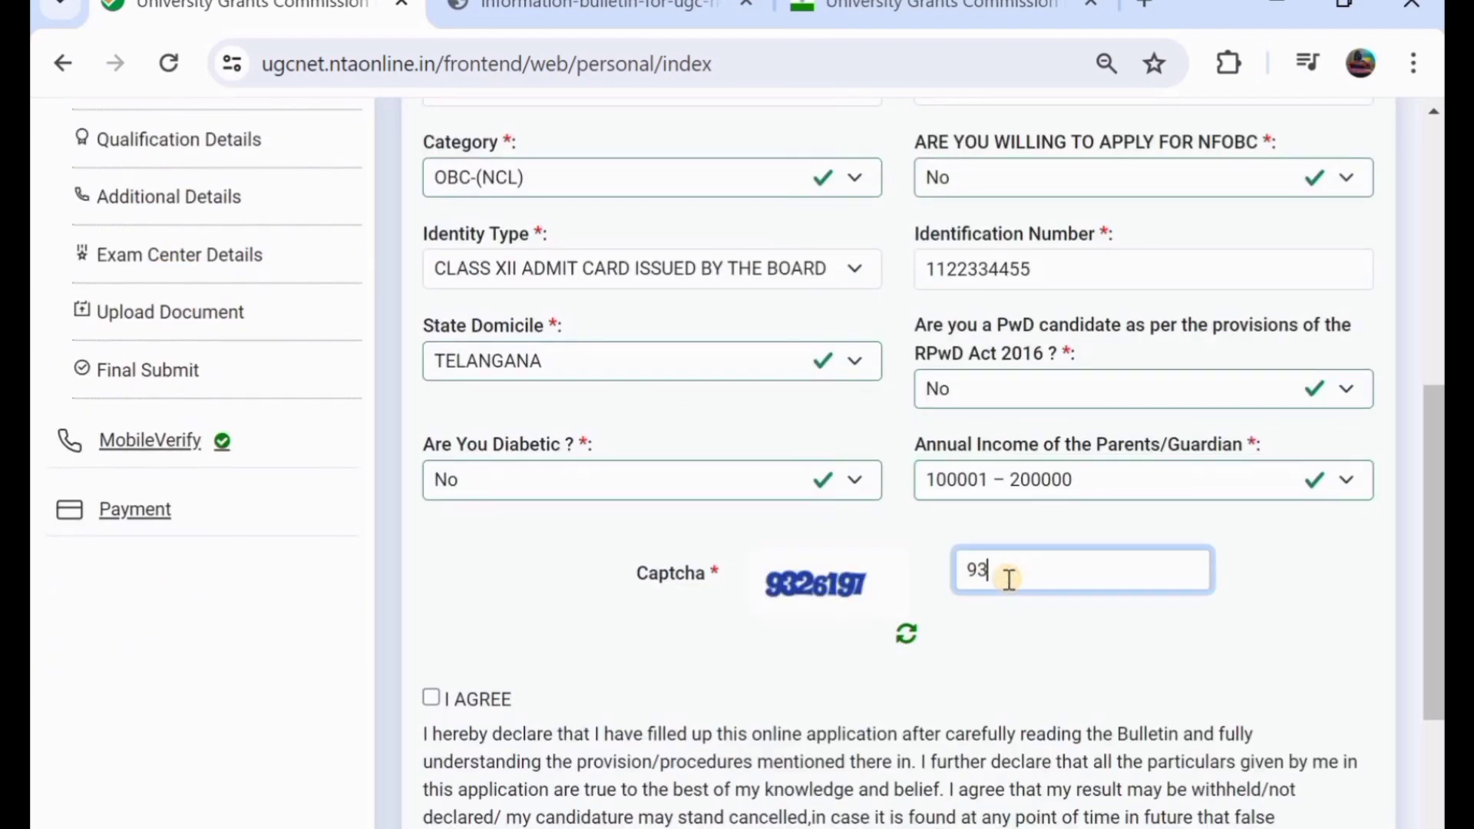
{"action": "type", "text": "26197"}
{"action": "left_click", "coordinate": [432, 697]}
{"action": "scroll", "coordinate": [848, 391], "scroll_direction": "down", "scroll_amount": 1}
{"action": "scroll", "coordinate": [847, 399], "scroll_direction": "down", "scroll_amount": 3}
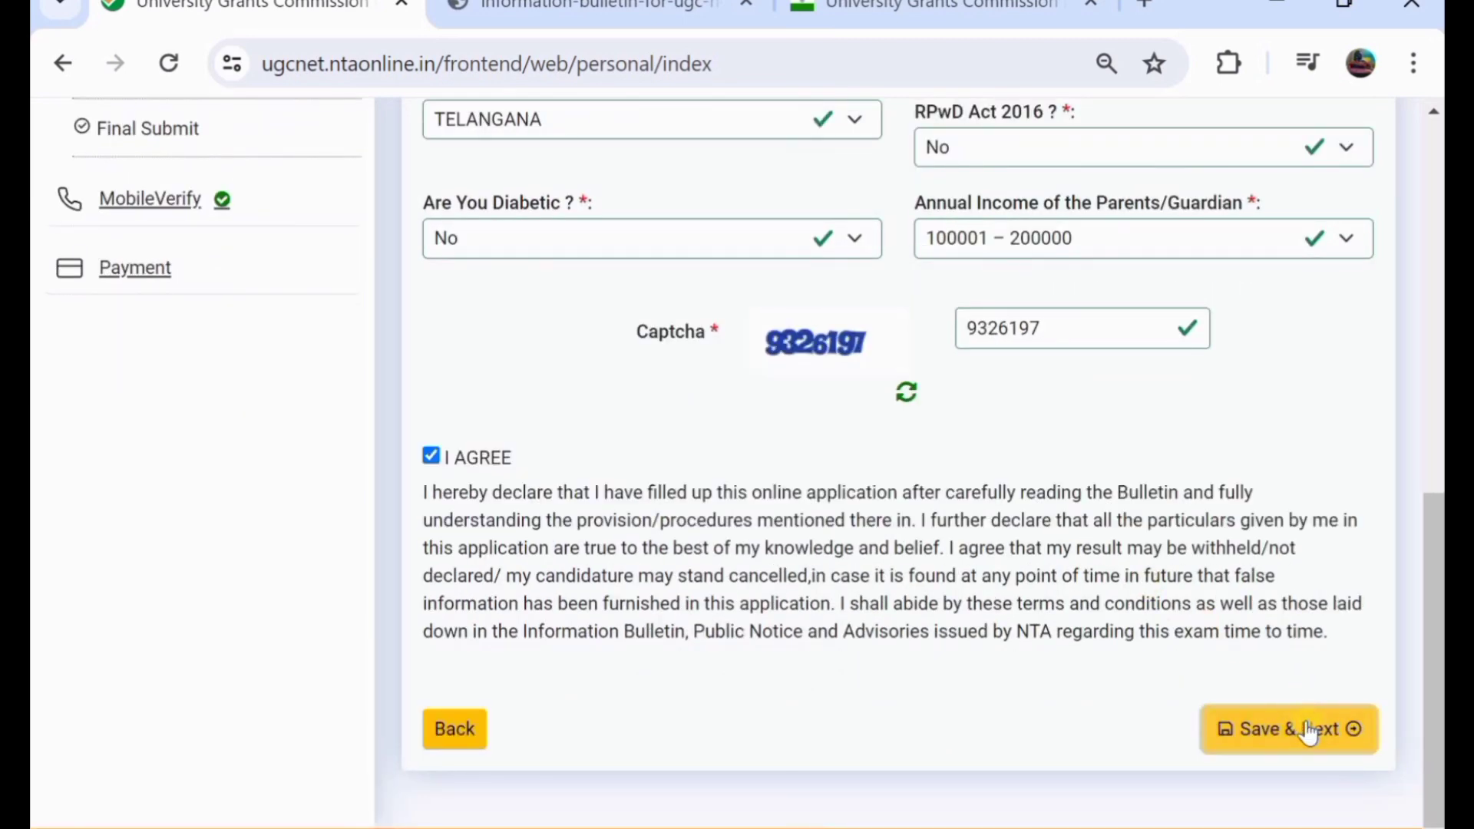
{"action": "left_click", "coordinate": [1305, 723]}
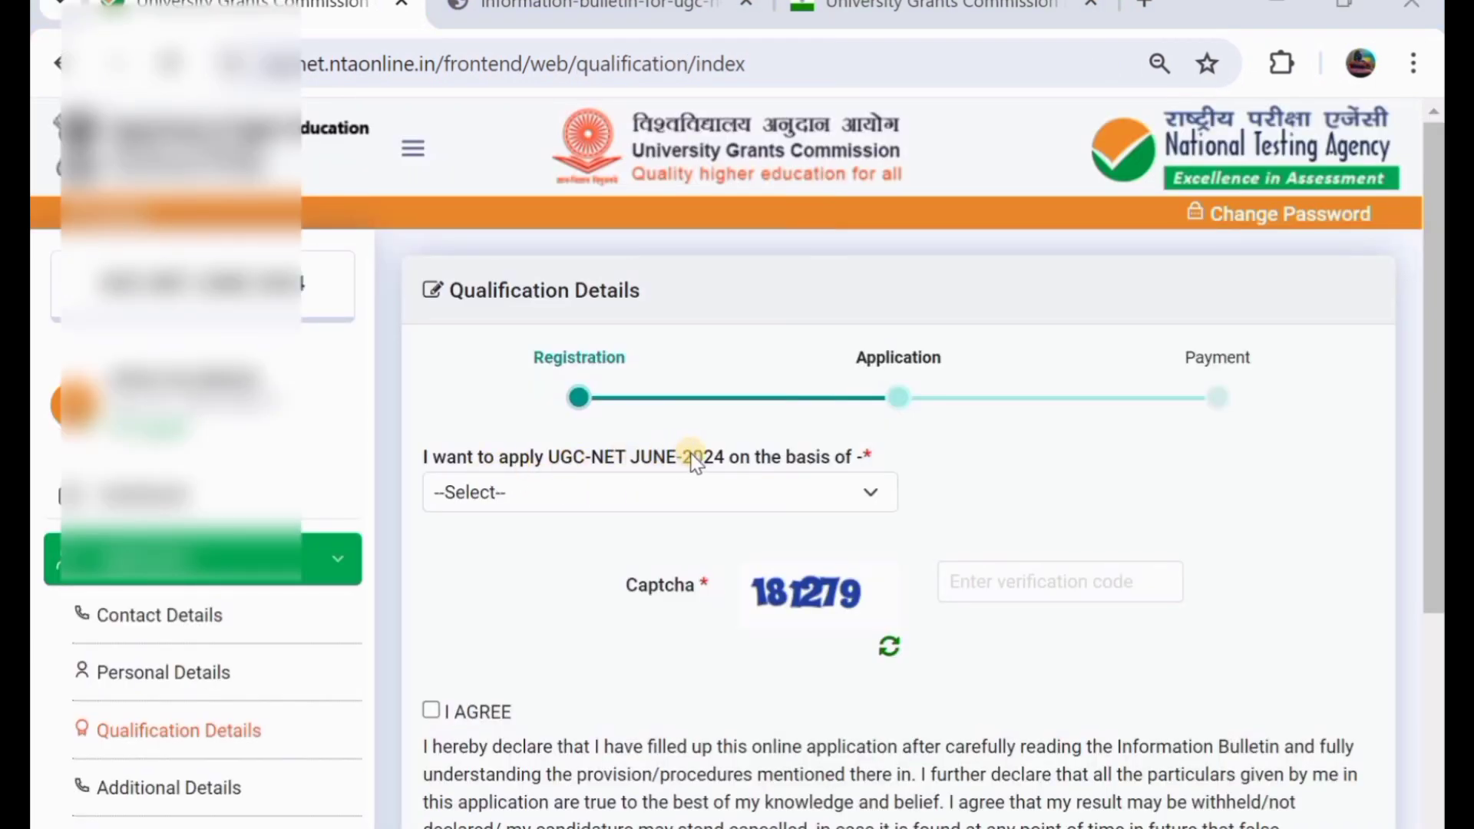
- Select Four Year Under Graduate Programme, Pass Status Passed and Year of Passing 2021
{"action": "left_click", "coordinate": [637, 501]}
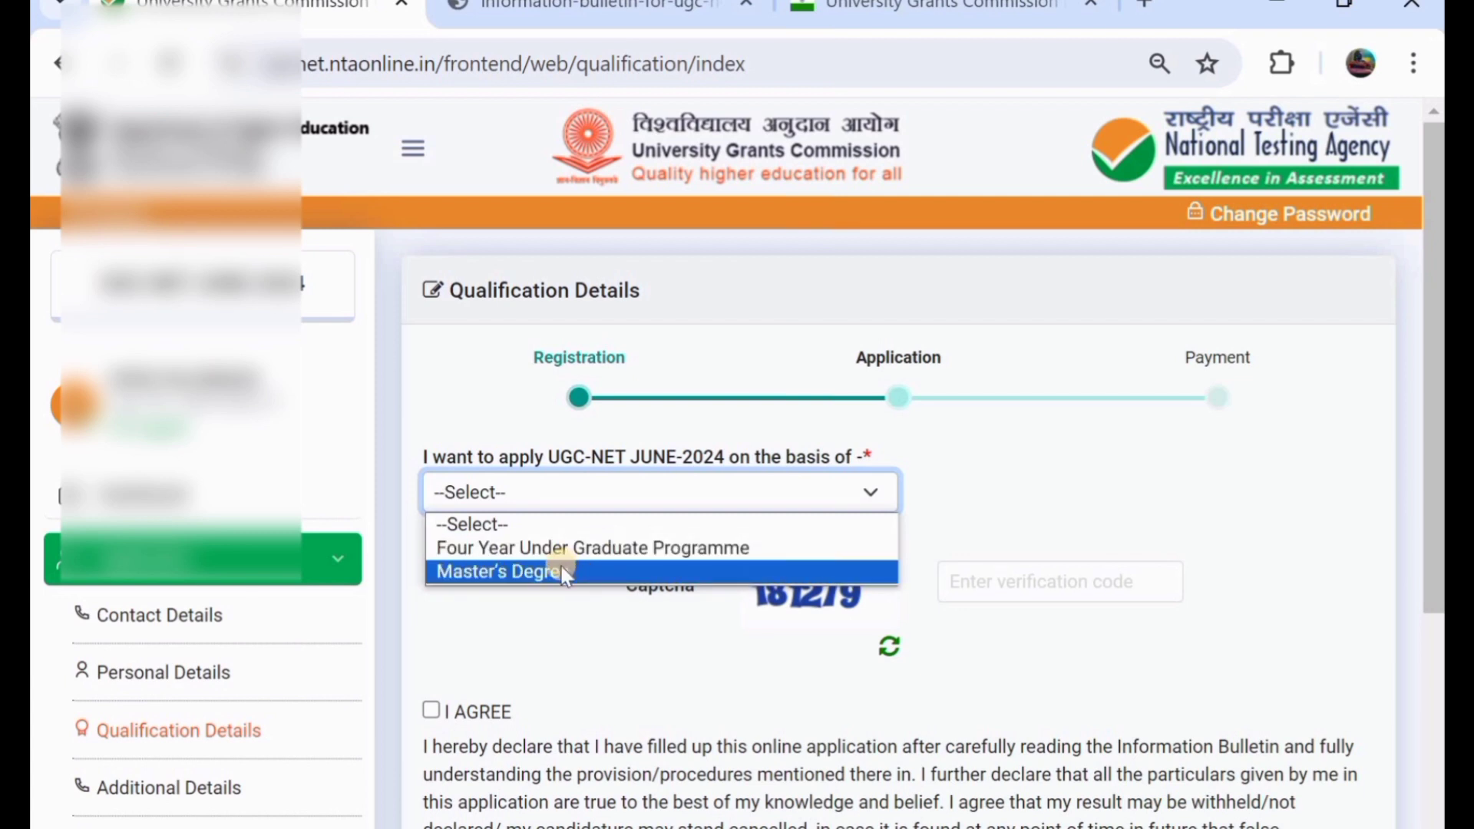
{"action": "left_click", "coordinate": [608, 548]}
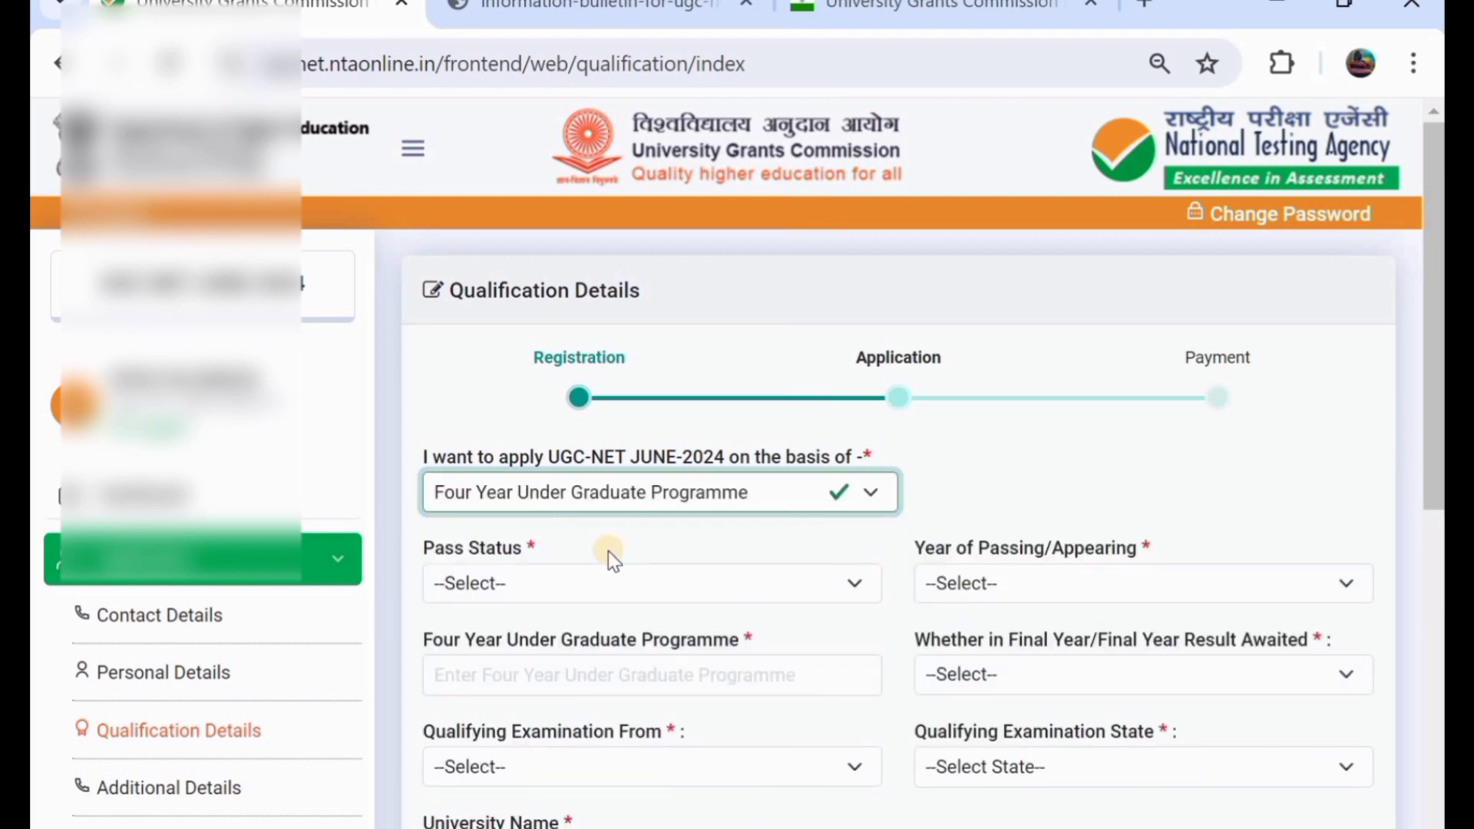
{"action": "scroll", "coordinate": [608, 551], "scroll_direction": "down", "scroll_amount": 1}
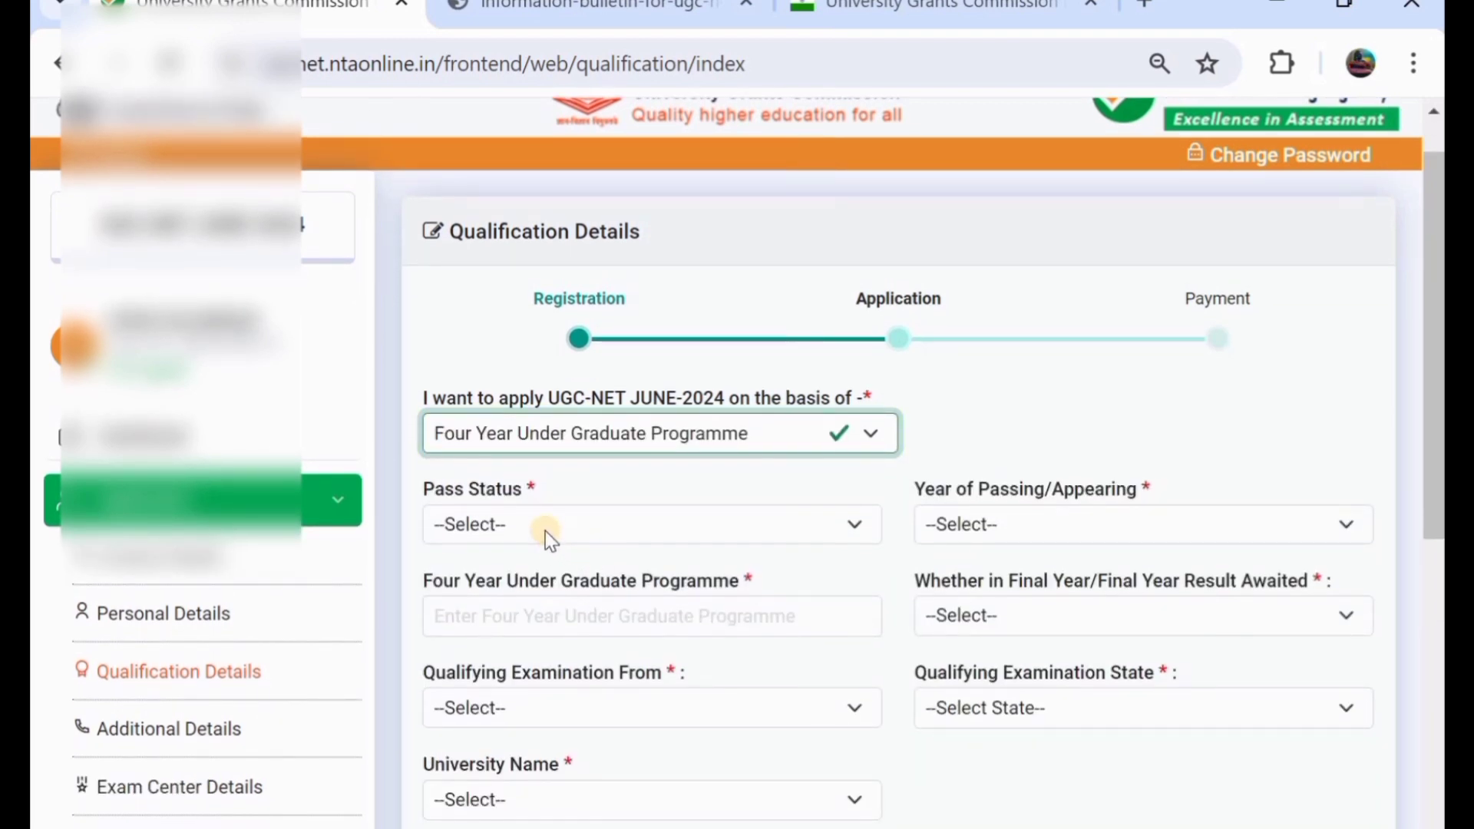
{"action": "left_click", "coordinate": [545, 531]}
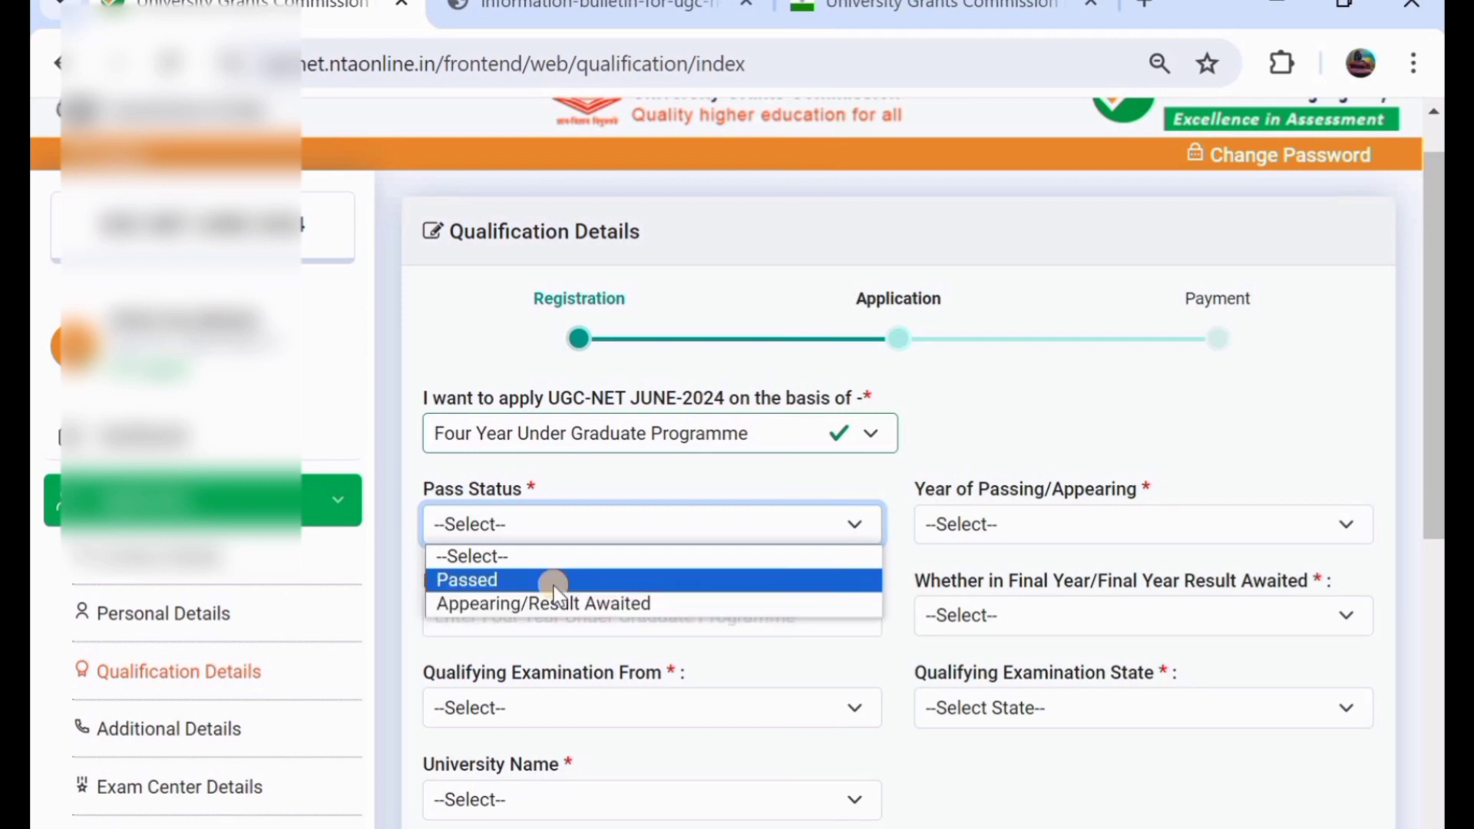
{"action": "left_click", "coordinate": [656, 581]}
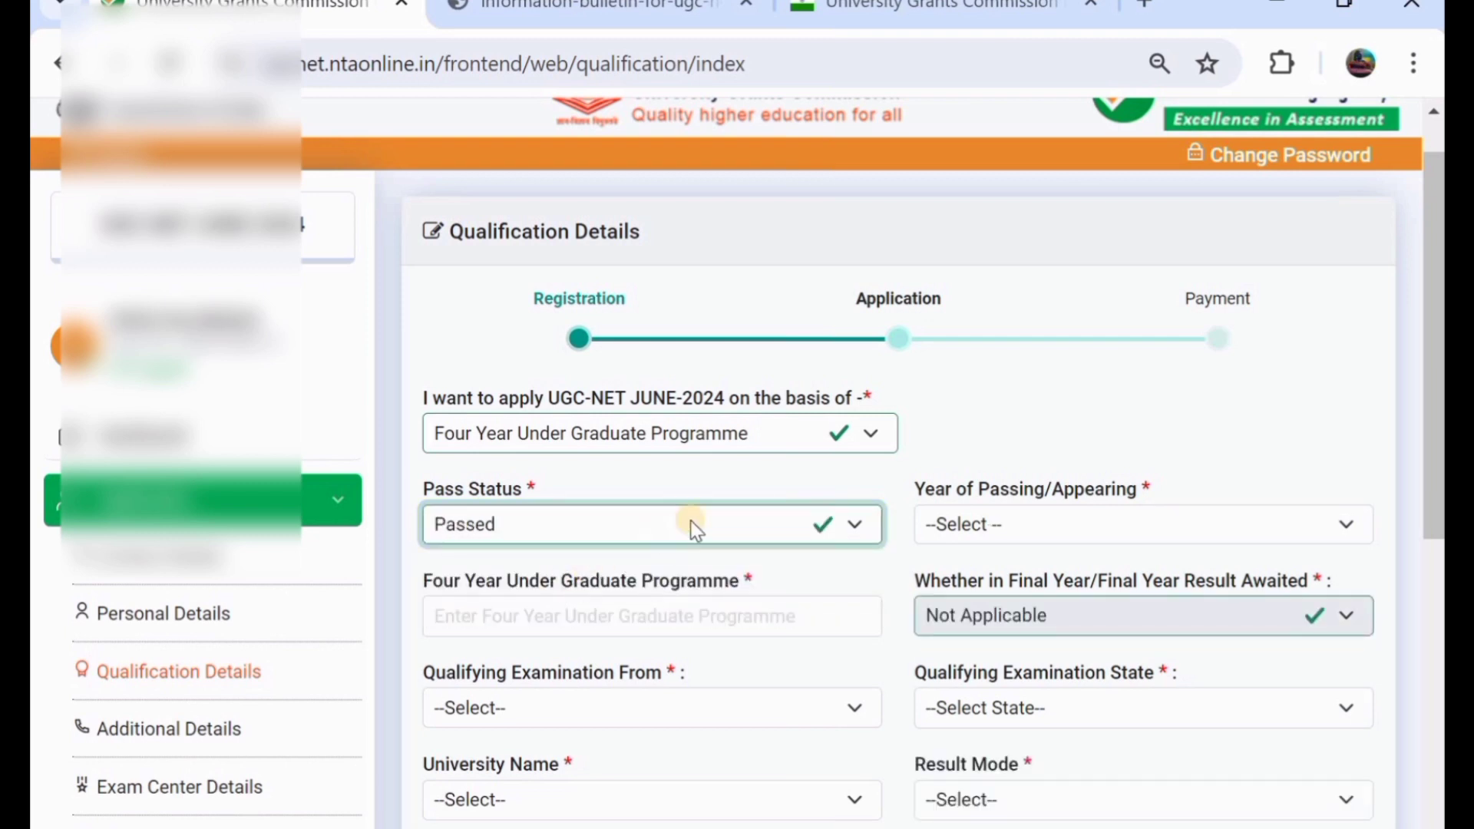
{"action": "left_click", "coordinate": [993, 526]}
{"action": "scroll", "coordinate": [1042, 457], "scroll_direction": "down", "scroll_amount": 2}
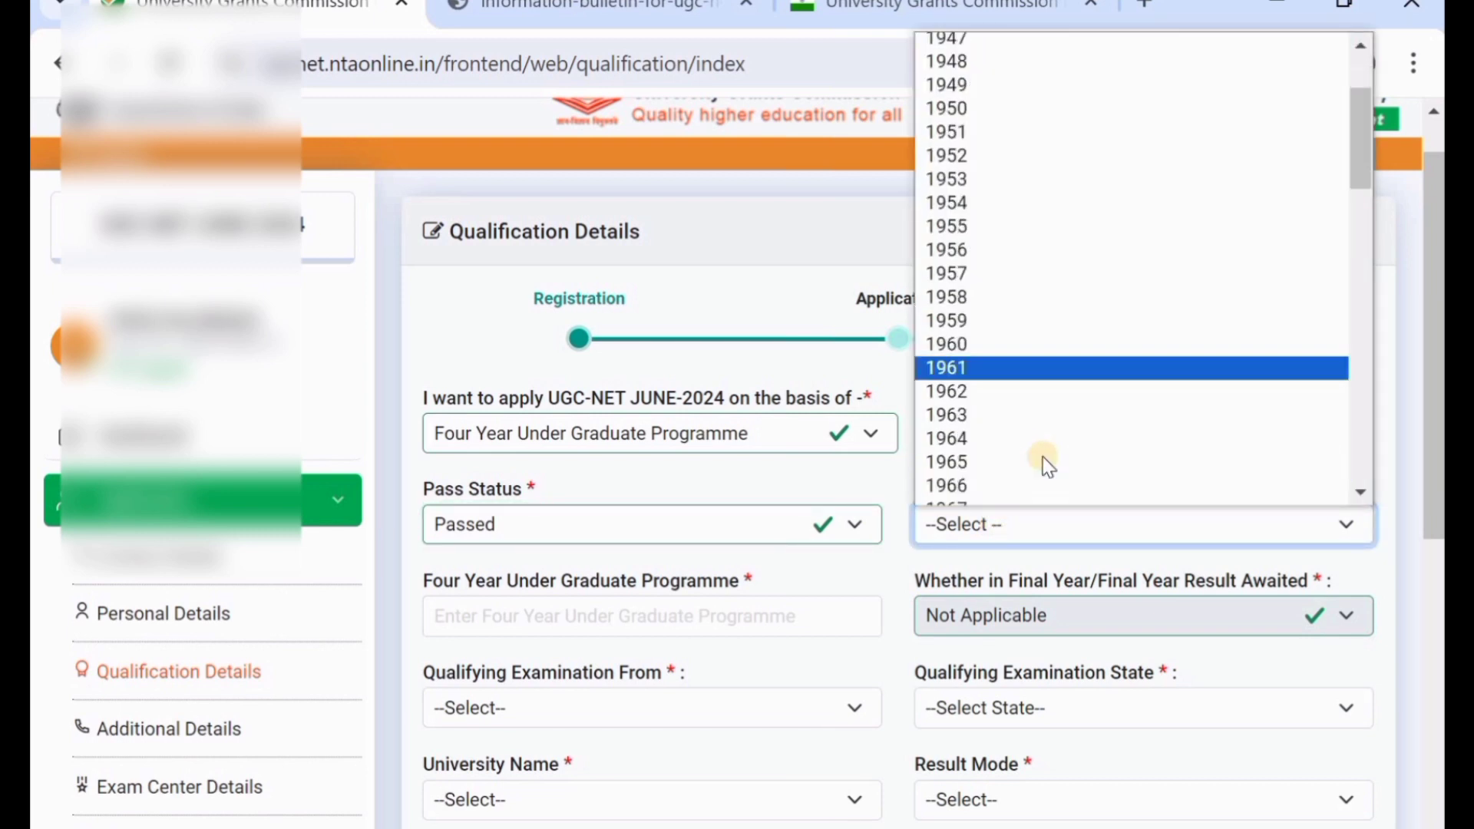
{"action": "scroll", "coordinate": [1042, 458], "scroll_direction": "down", "scroll_amount": 15}
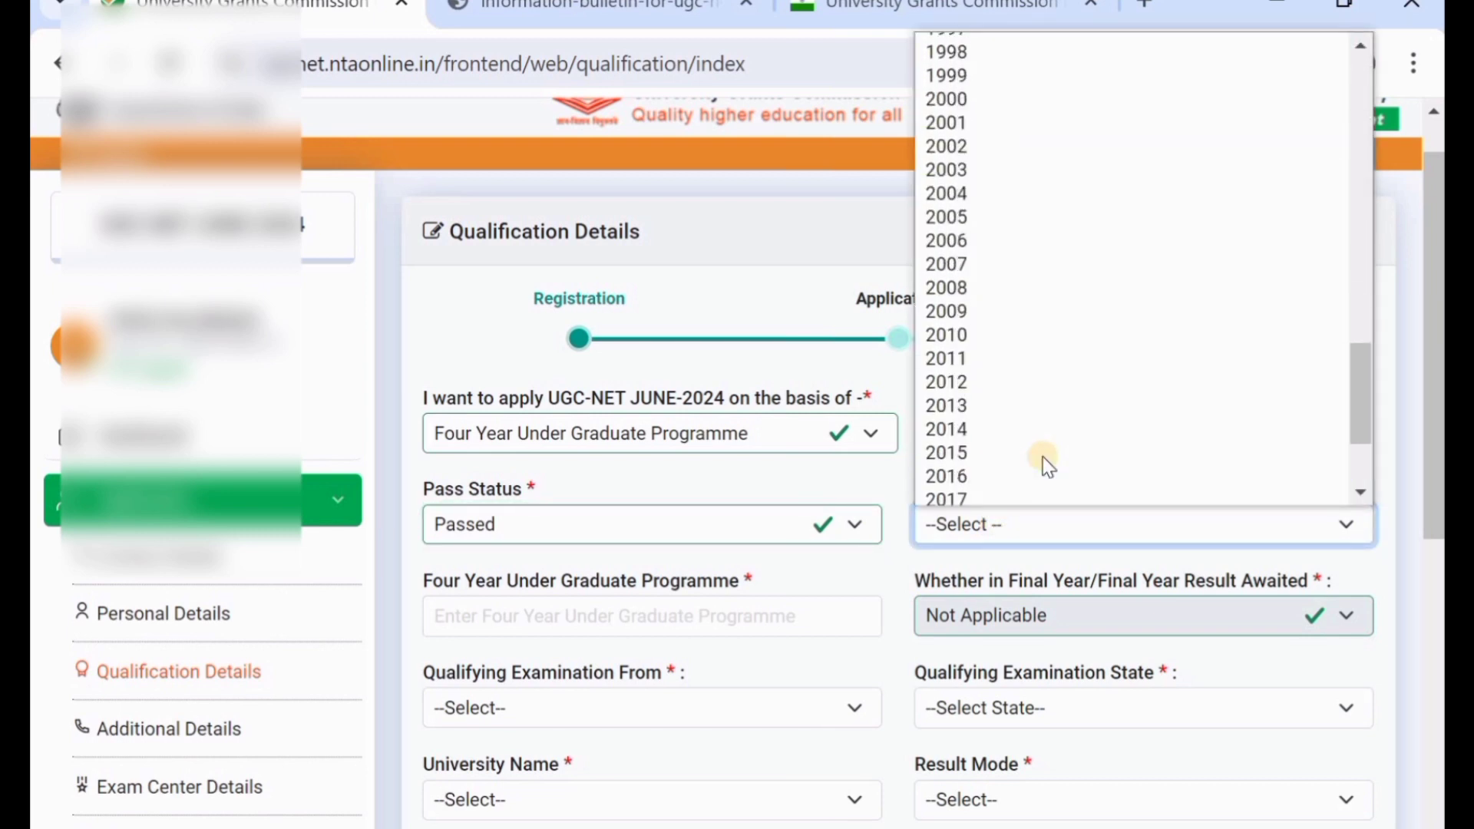
{"action": "scroll", "coordinate": [1043, 458], "scroll_direction": "down", "scroll_amount": 3}
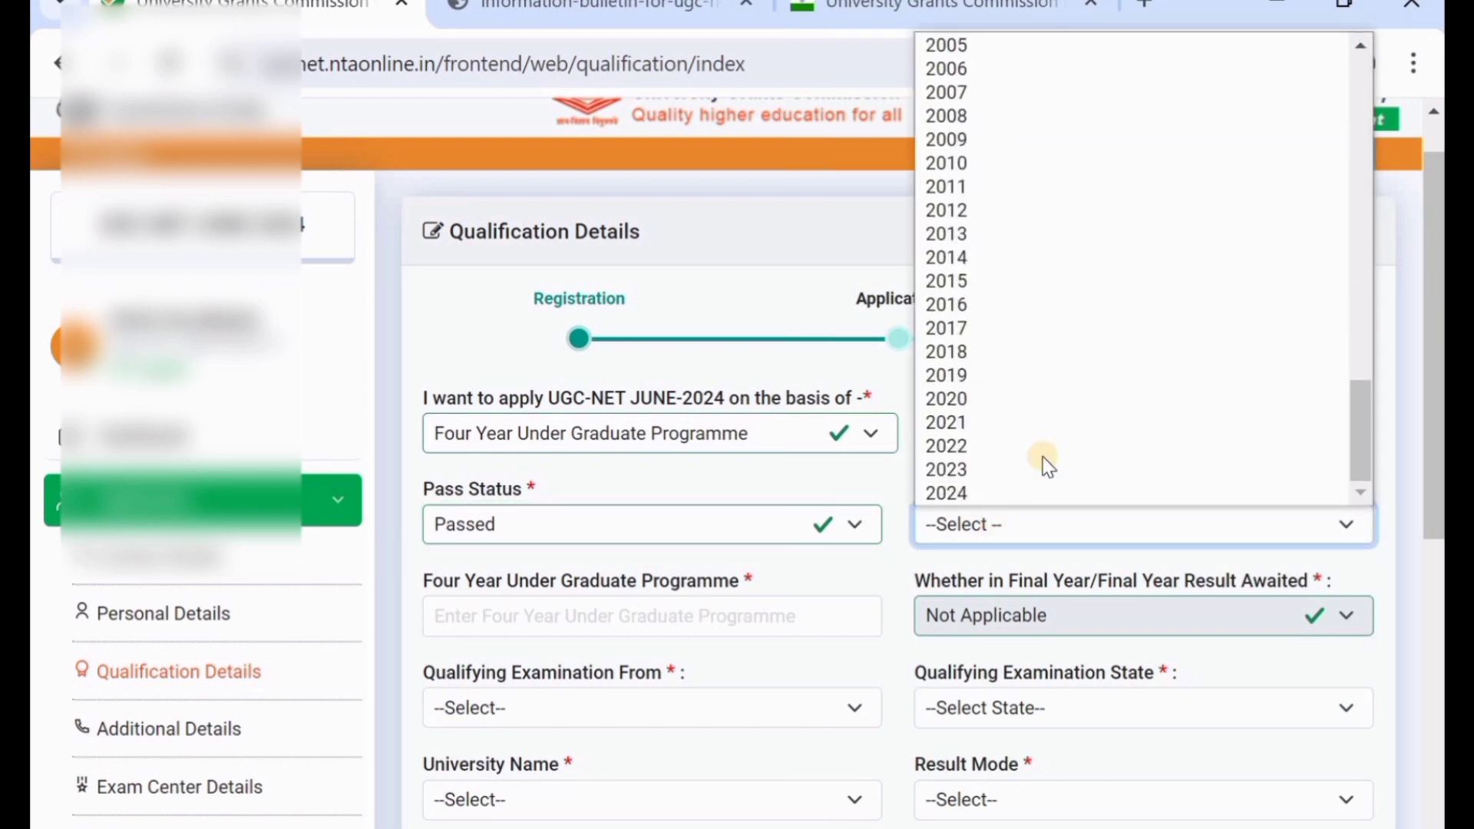
{"action": "left_click", "coordinate": [982, 430]}
{"action": "scroll", "coordinate": [643, 550], "scroll_direction": "down", "scroll_amount": 2}
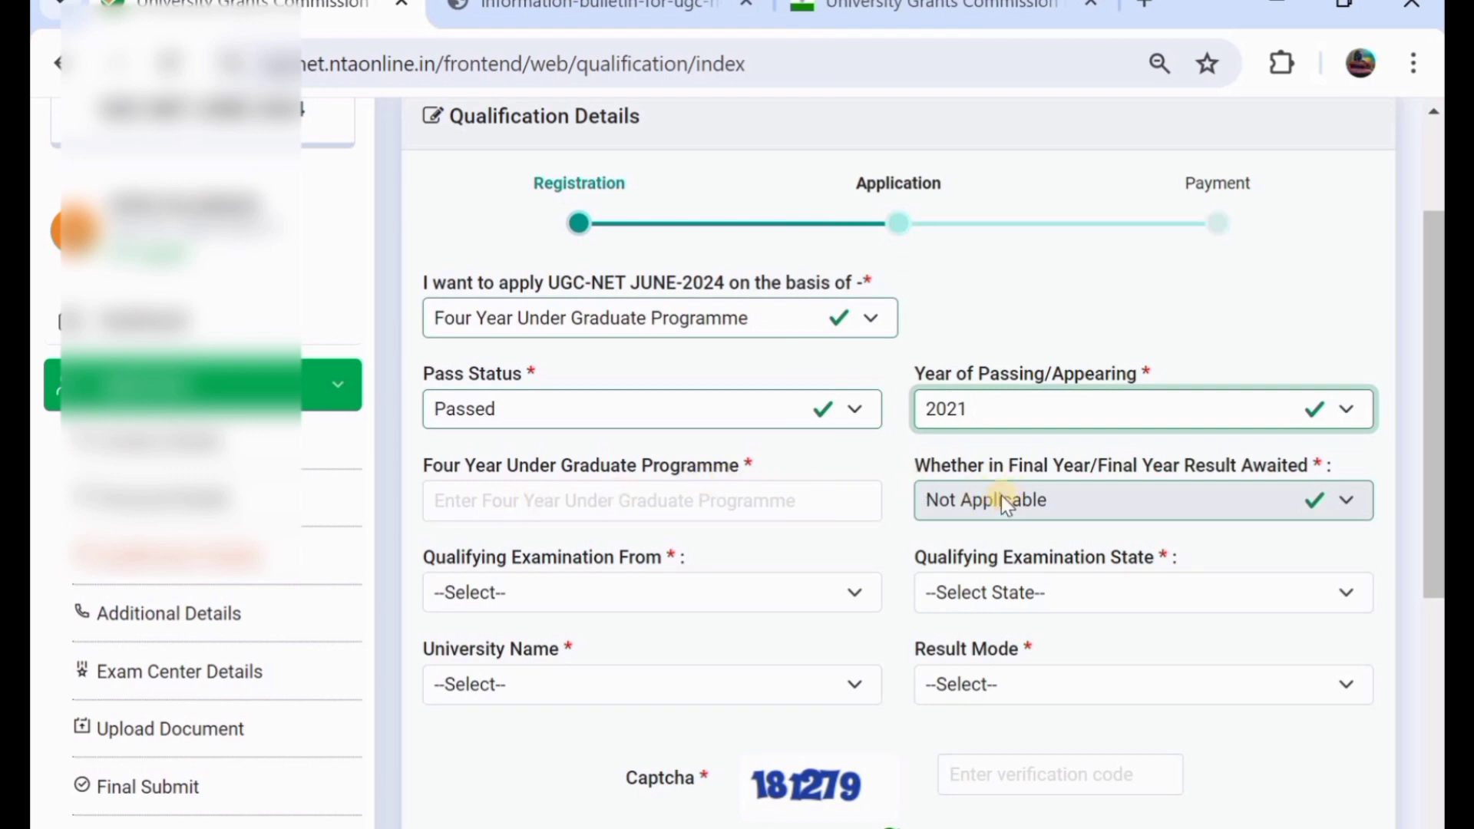
- Keep Pass Status as Passed after briefly switching it to Appearing/Result Awaited
{"action": "left_click", "coordinate": [674, 399]}
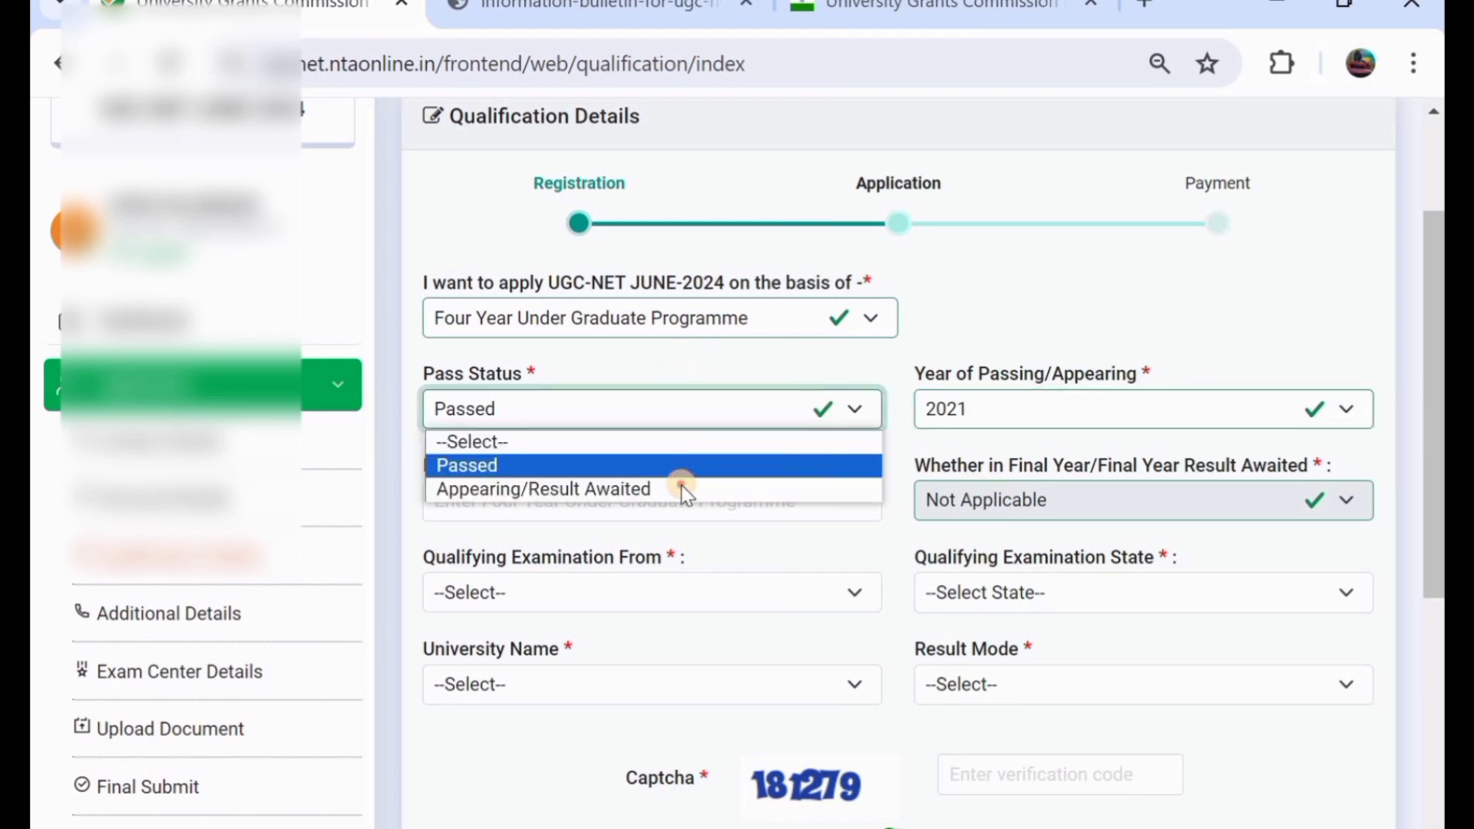
{"action": "left_click", "coordinate": [682, 489]}
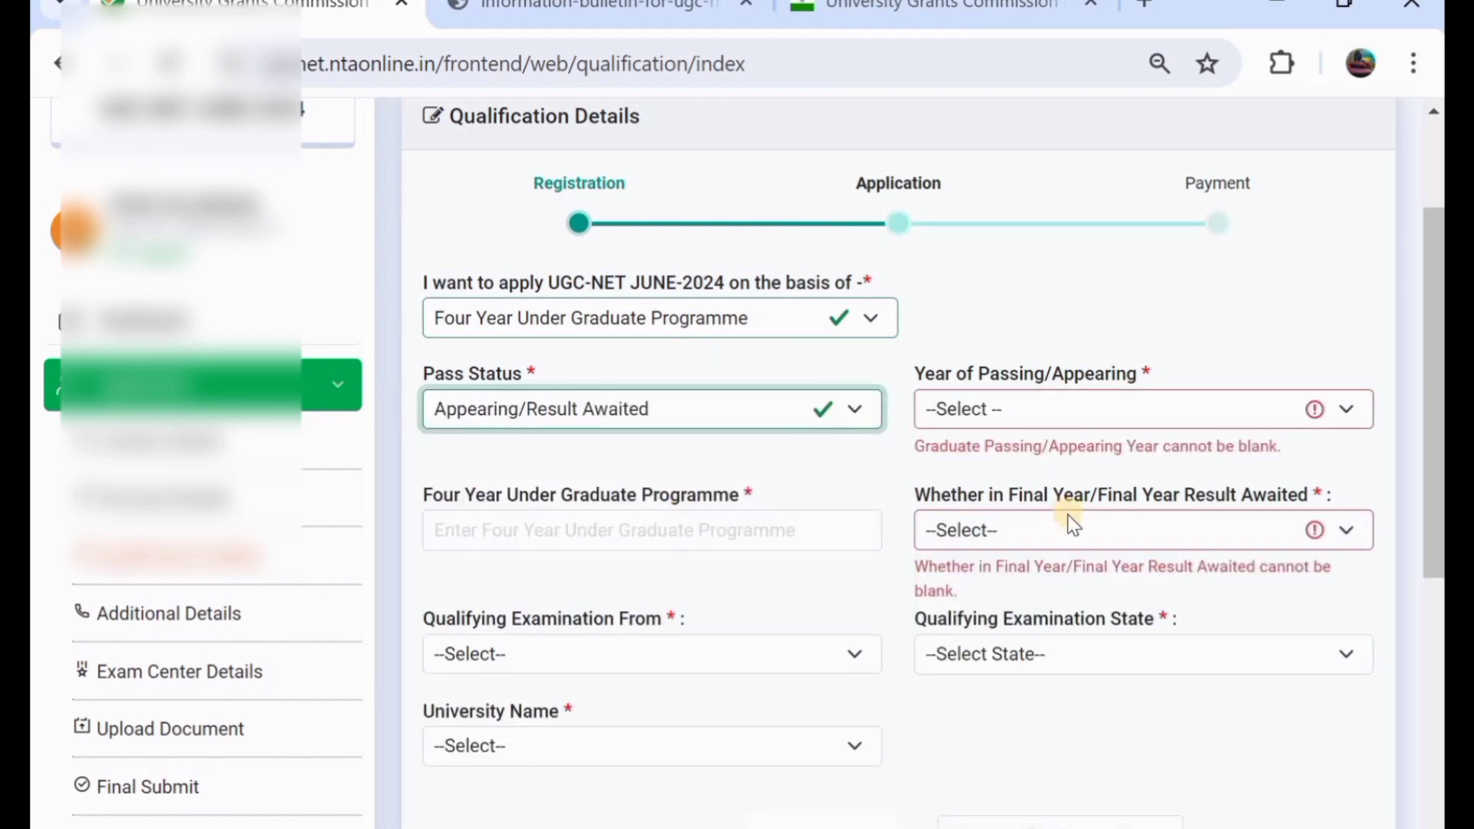
{"action": "left_click", "coordinate": [1071, 526]}
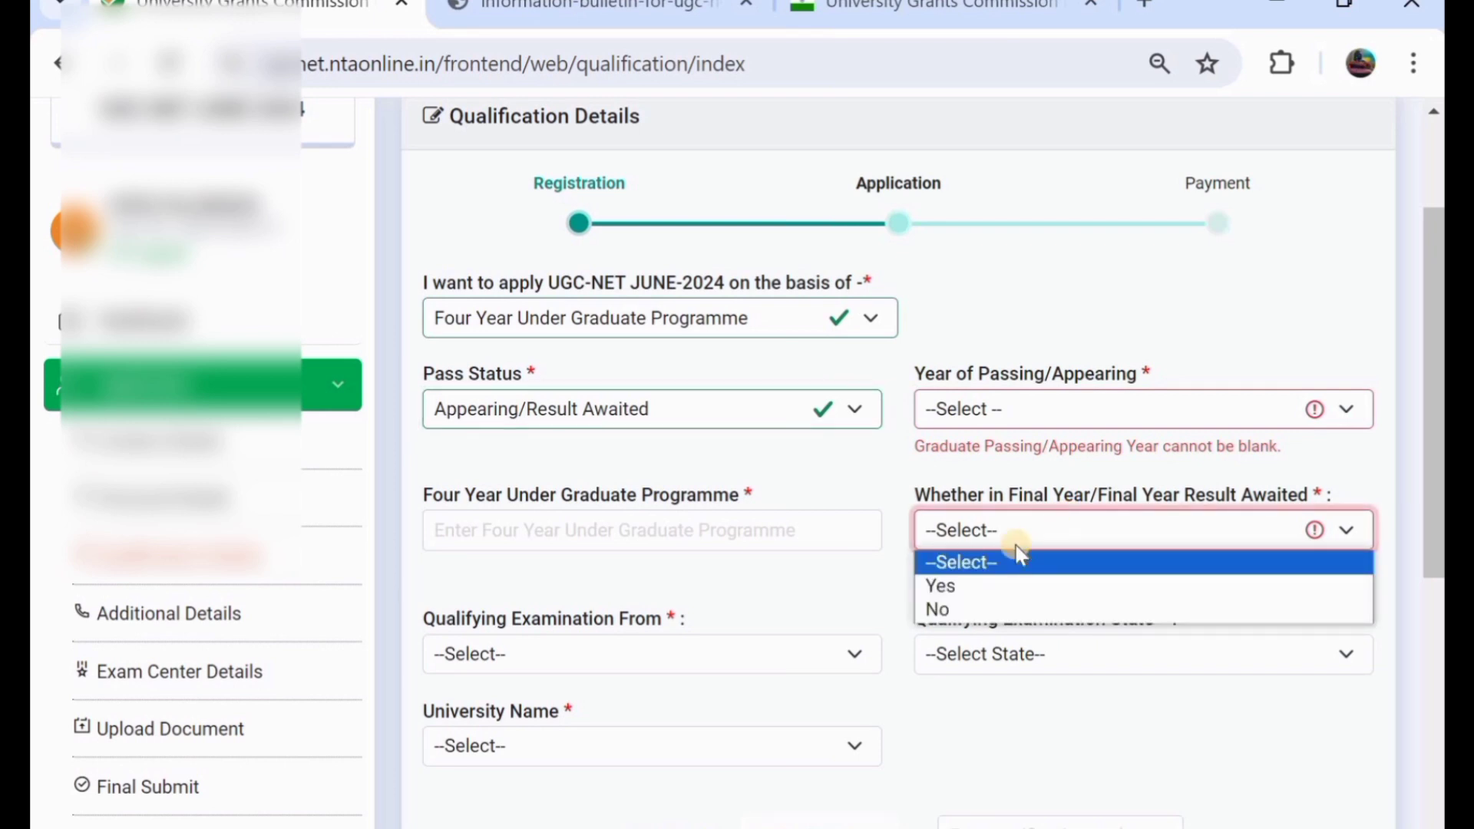
{"action": "left_click", "coordinate": [701, 420]}
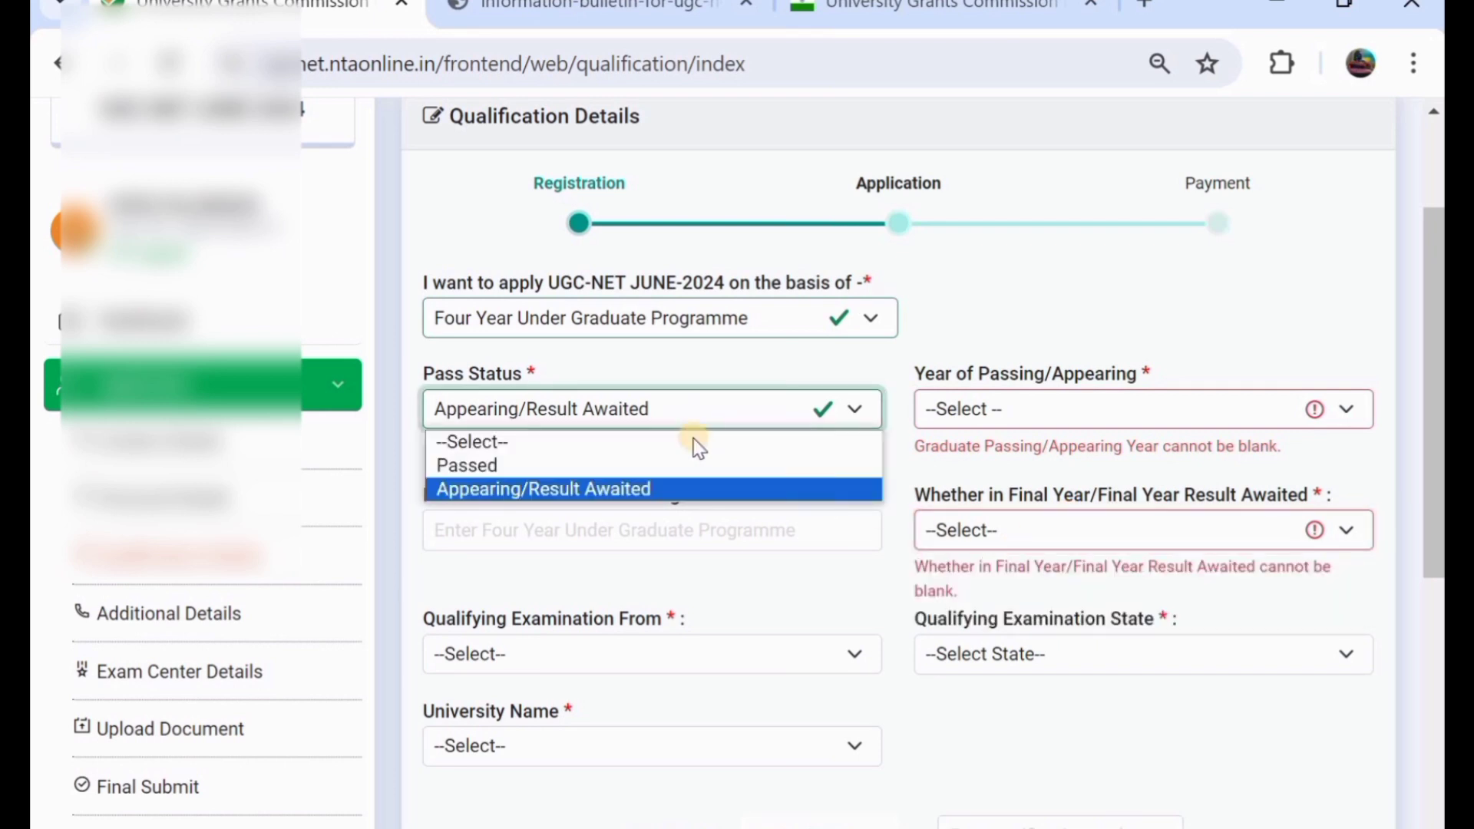
{"action": "left_click", "coordinate": [690, 456]}
{"action": "scroll", "coordinate": [689, 455], "scroll_direction": "down", "scroll_amount": 3}
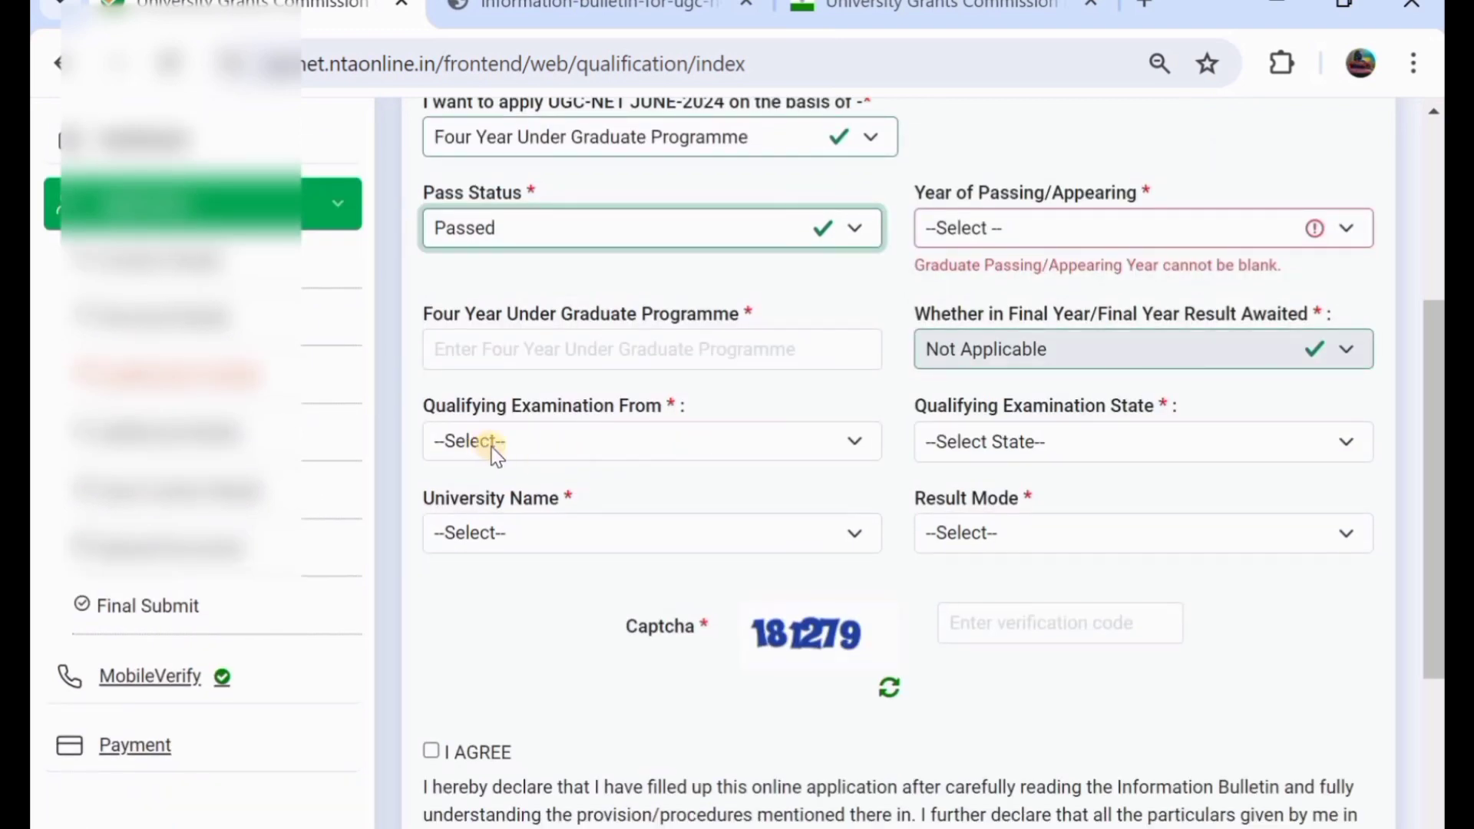
- Set the qualifying examination as from INDIA, state TELANGANA, at KAKATIYA UNIVERSITY
{"action": "left_click", "coordinate": [537, 437]}
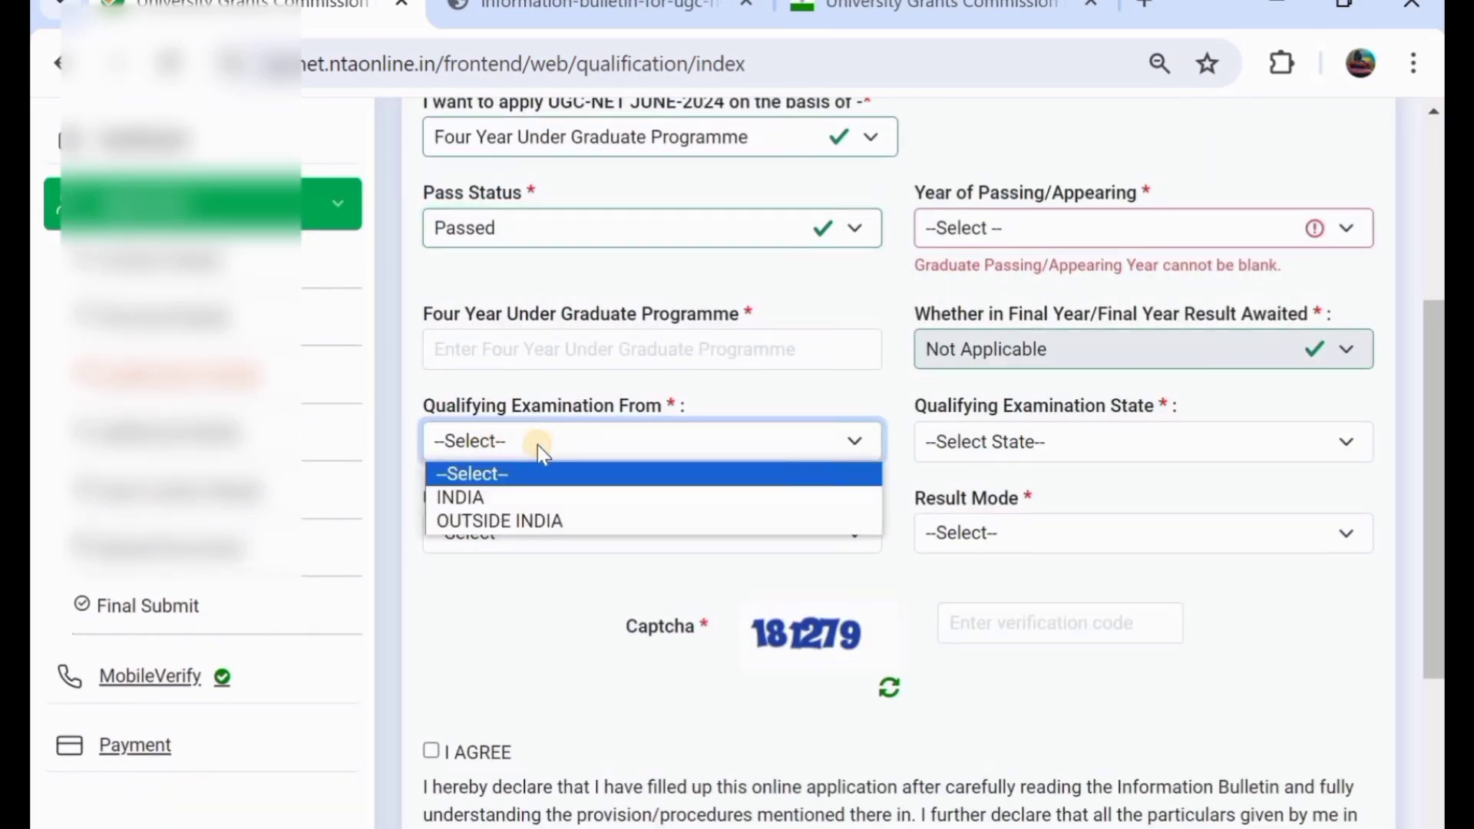
{"action": "left_click", "coordinate": [529, 499]}
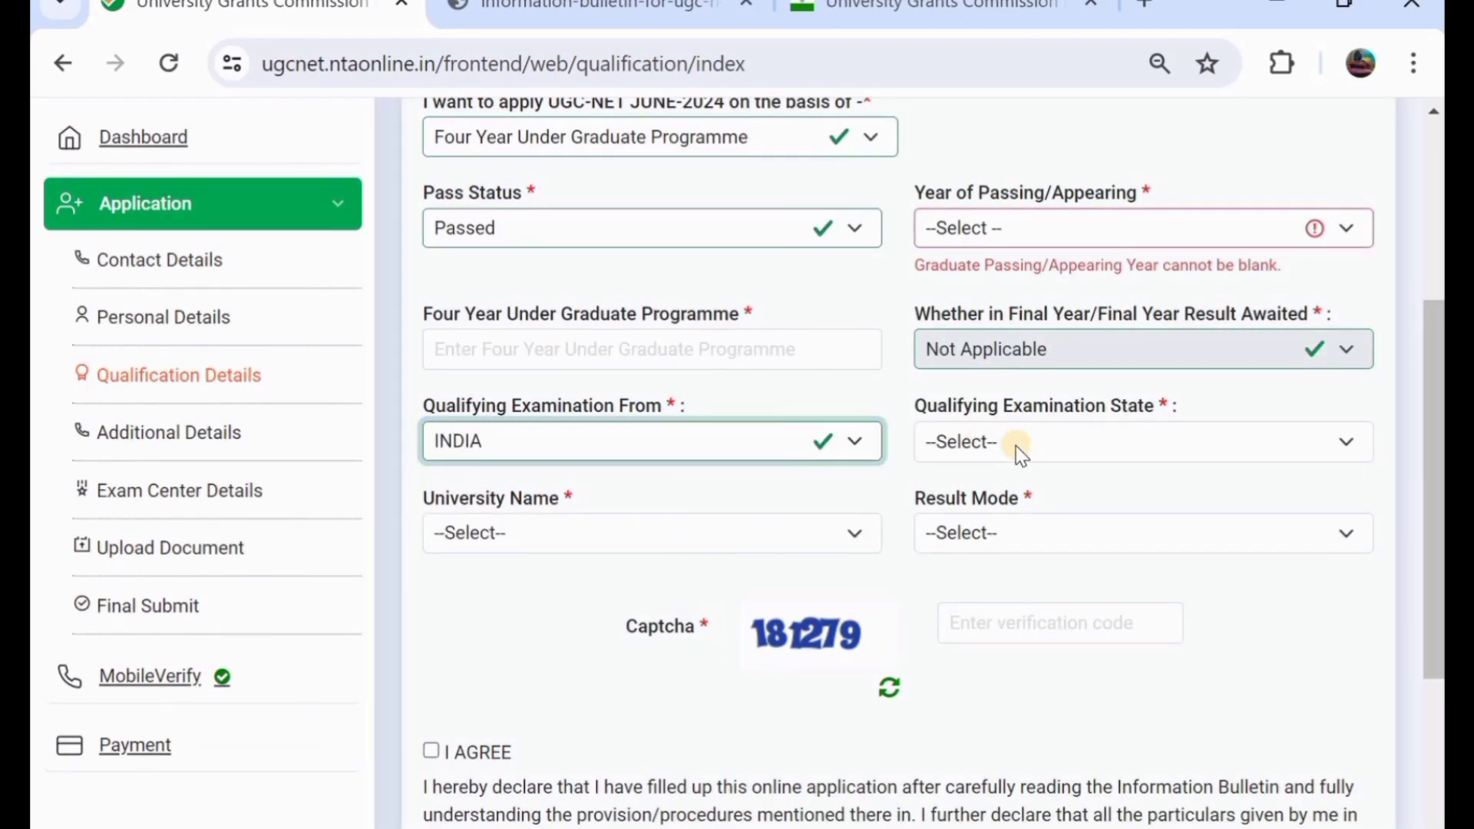
{"action": "left_click", "coordinate": [1015, 445]}
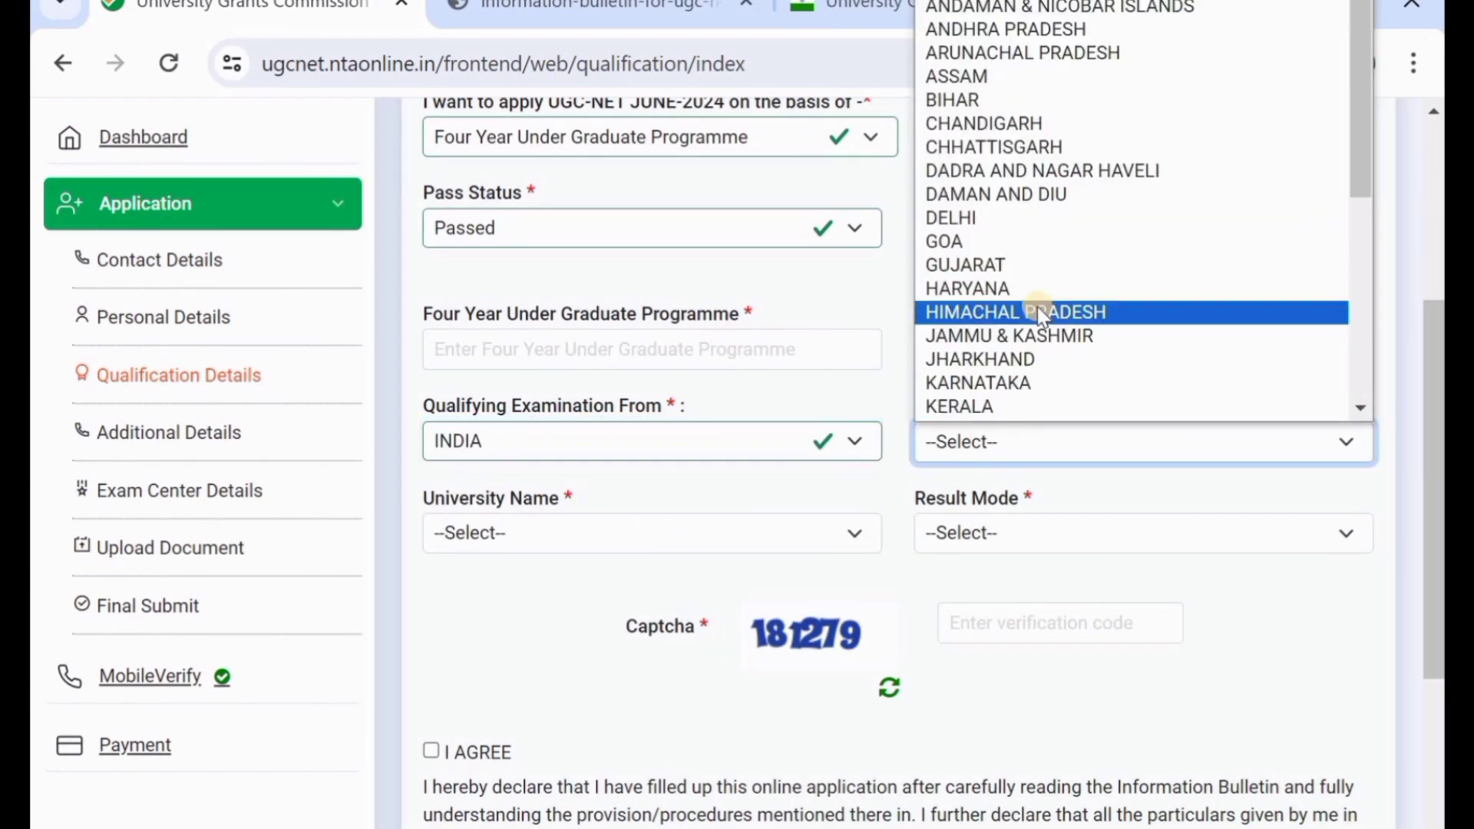
{"action": "scroll", "coordinate": [1039, 311], "scroll_direction": "down", "scroll_amount": 3}
{"action": "scroll", "coordinate": [1038, 306], "scroll_direction": "down", "scroll_amount": 3}
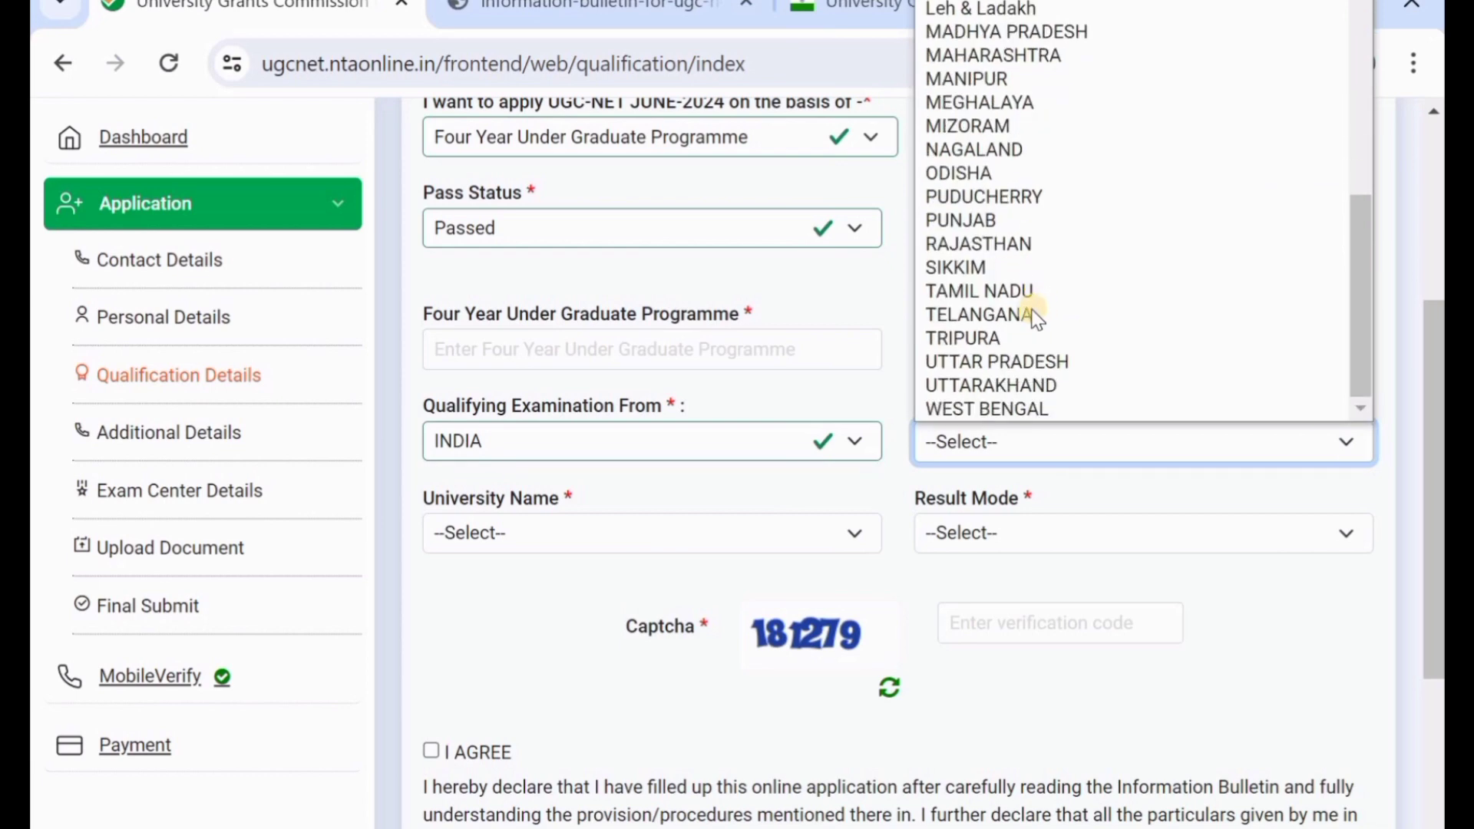
{"action": "left_click", "coordinate": [1021, 320]}
{"action": "scroll", "coordinate": [1021, 320], "scroll_direction": "down", "scroll_amount": 2}
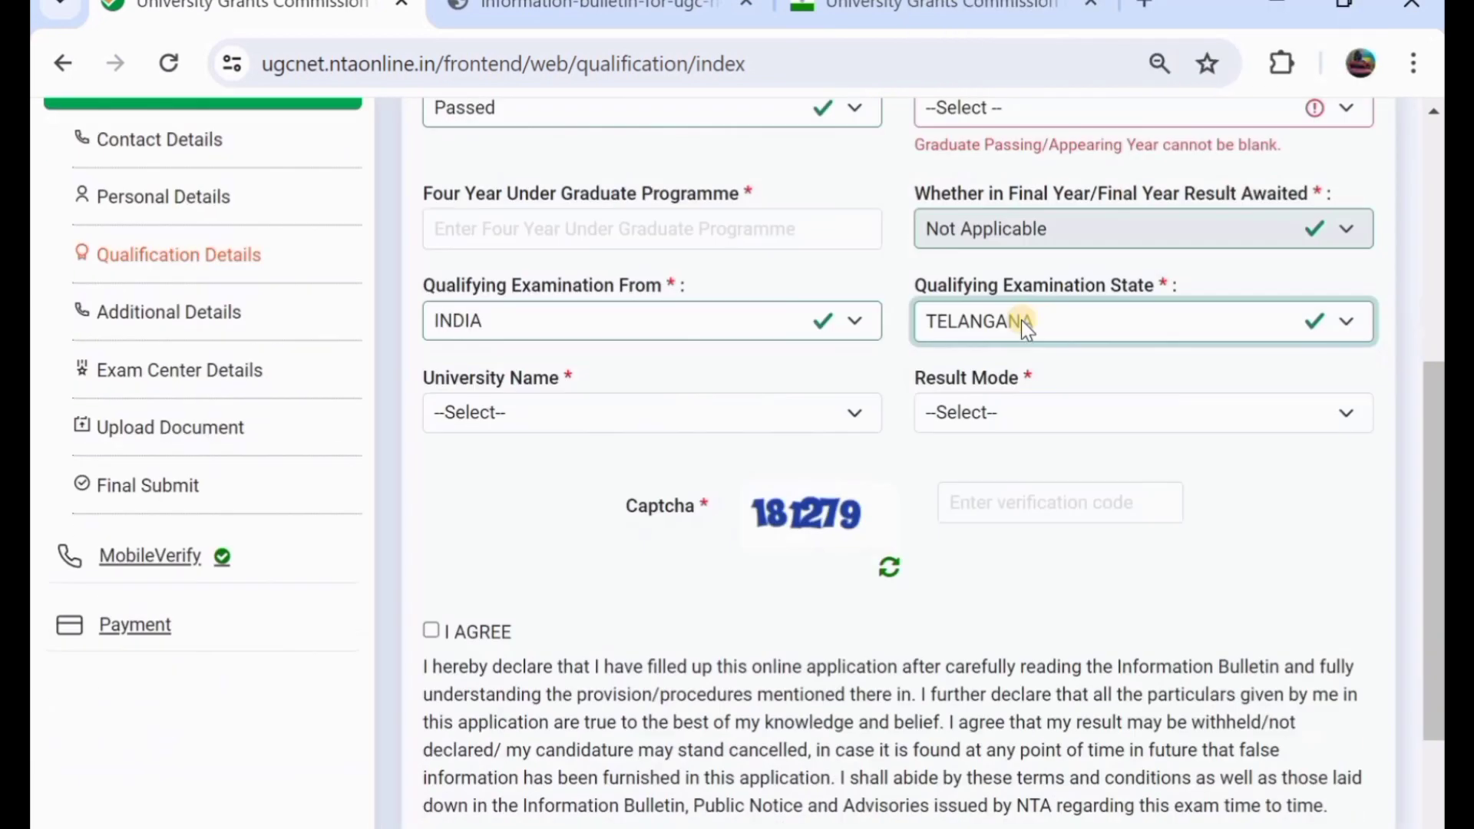
{"action": "left_click", "coordinate": [588, 406]}
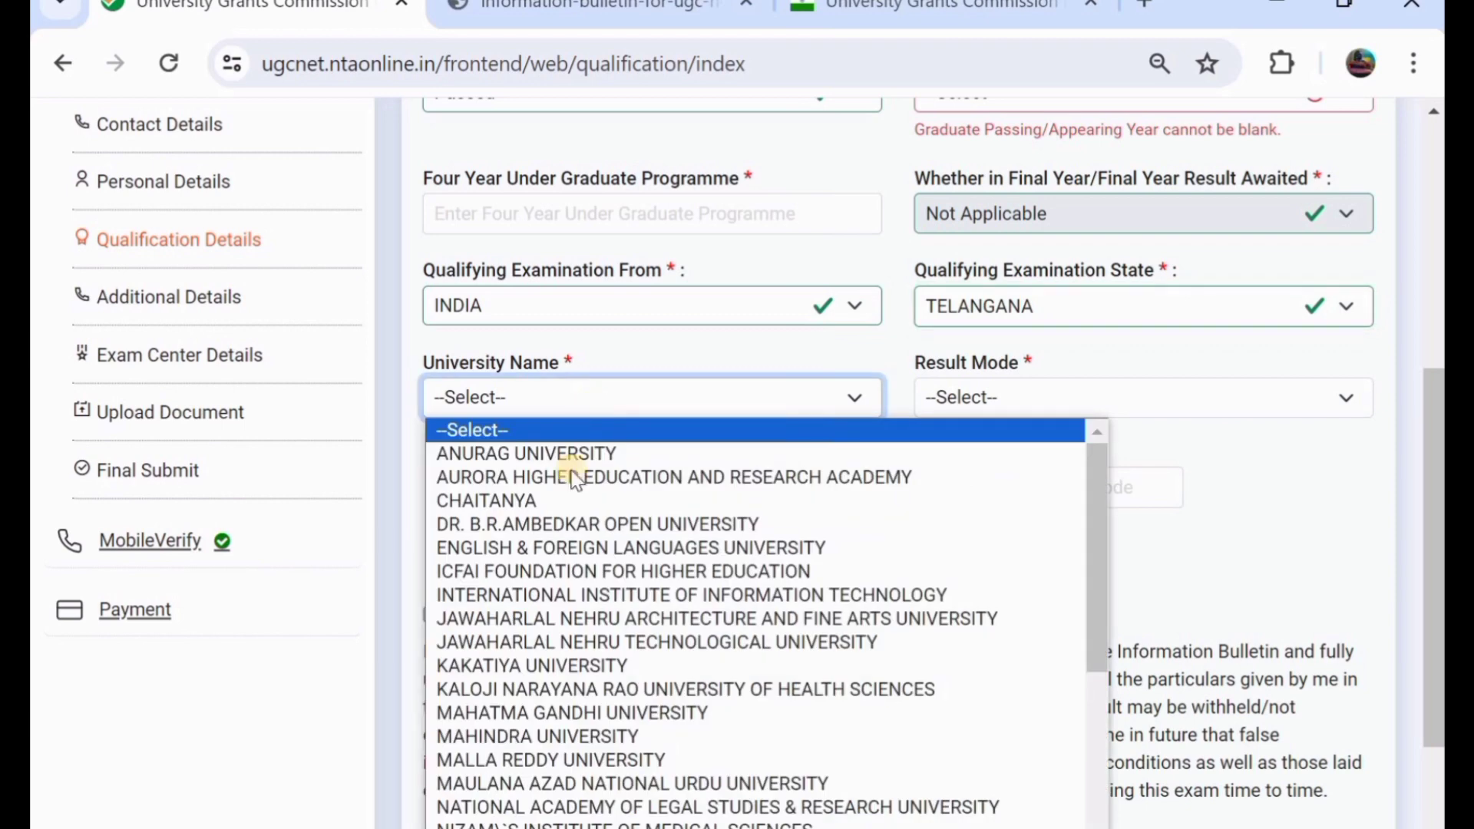
{"action": "left_click", "coordinate": [563, 664]}
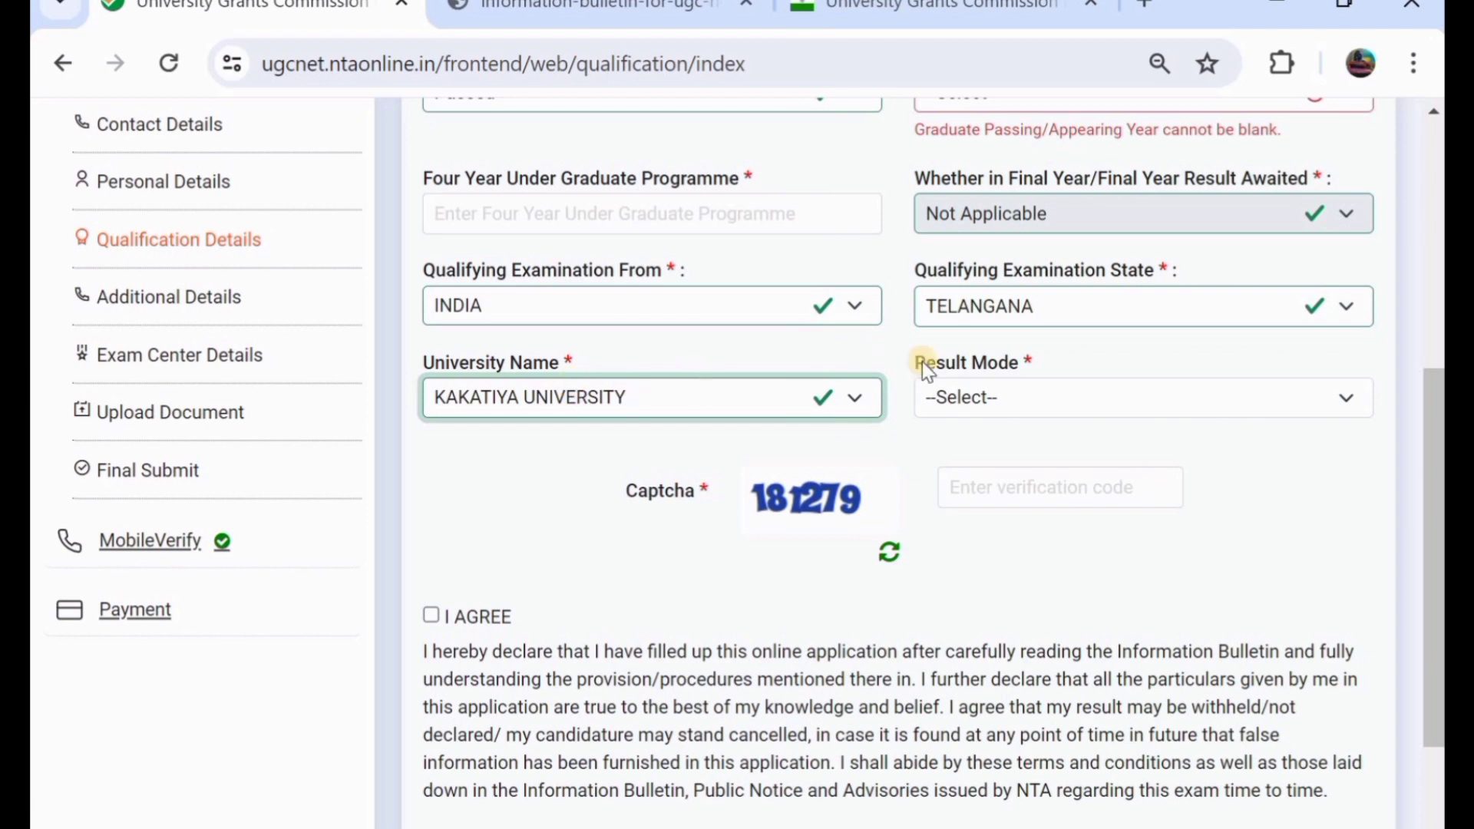
- Enter result as percentage with 784 of 1000 marks, accept the declaration and save
{"action": "left_click", "coordinate": [1038, 397]}
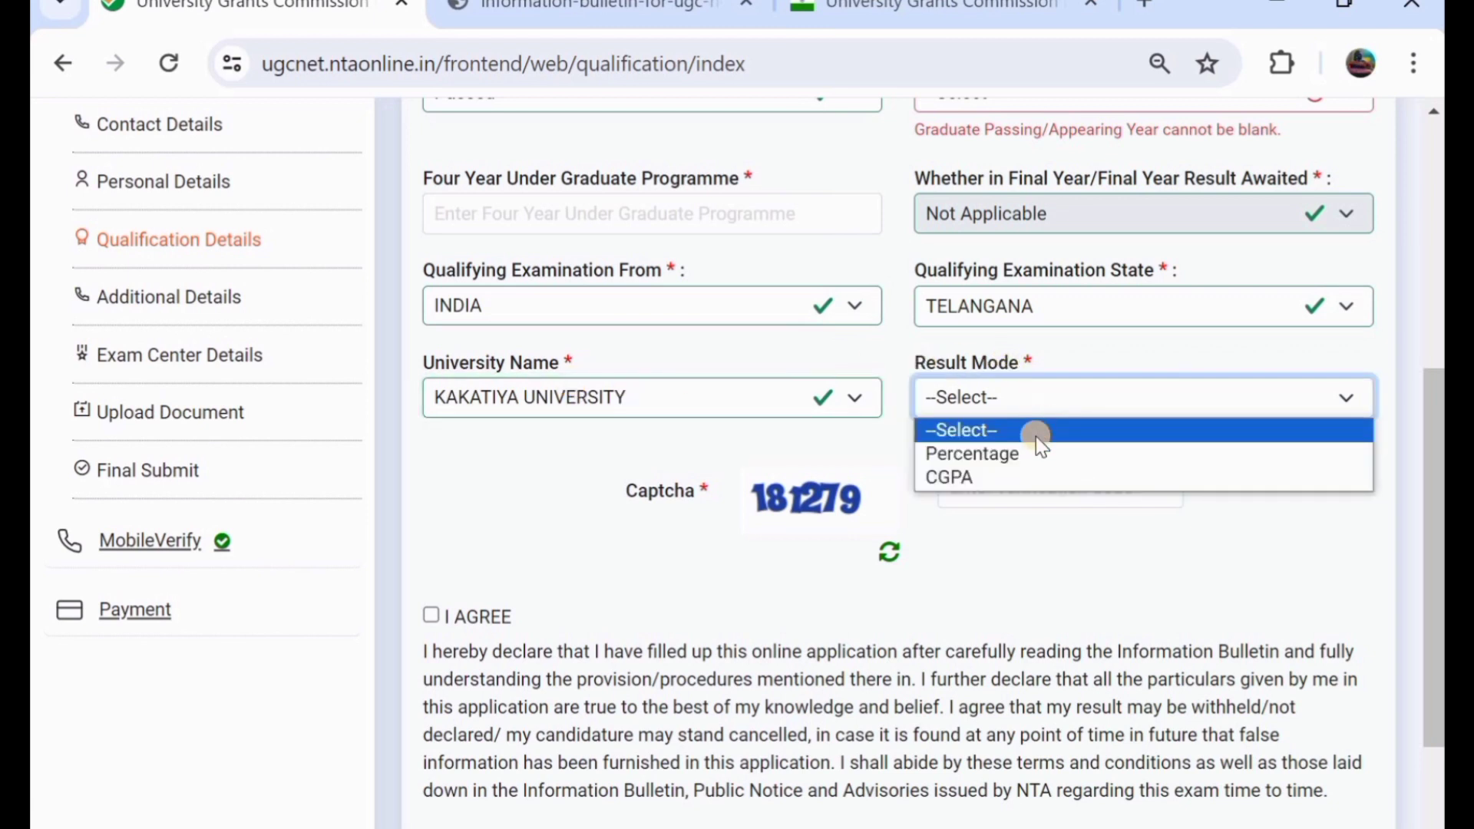
{"action": "left_click", "coordinate": [1042, 454]}
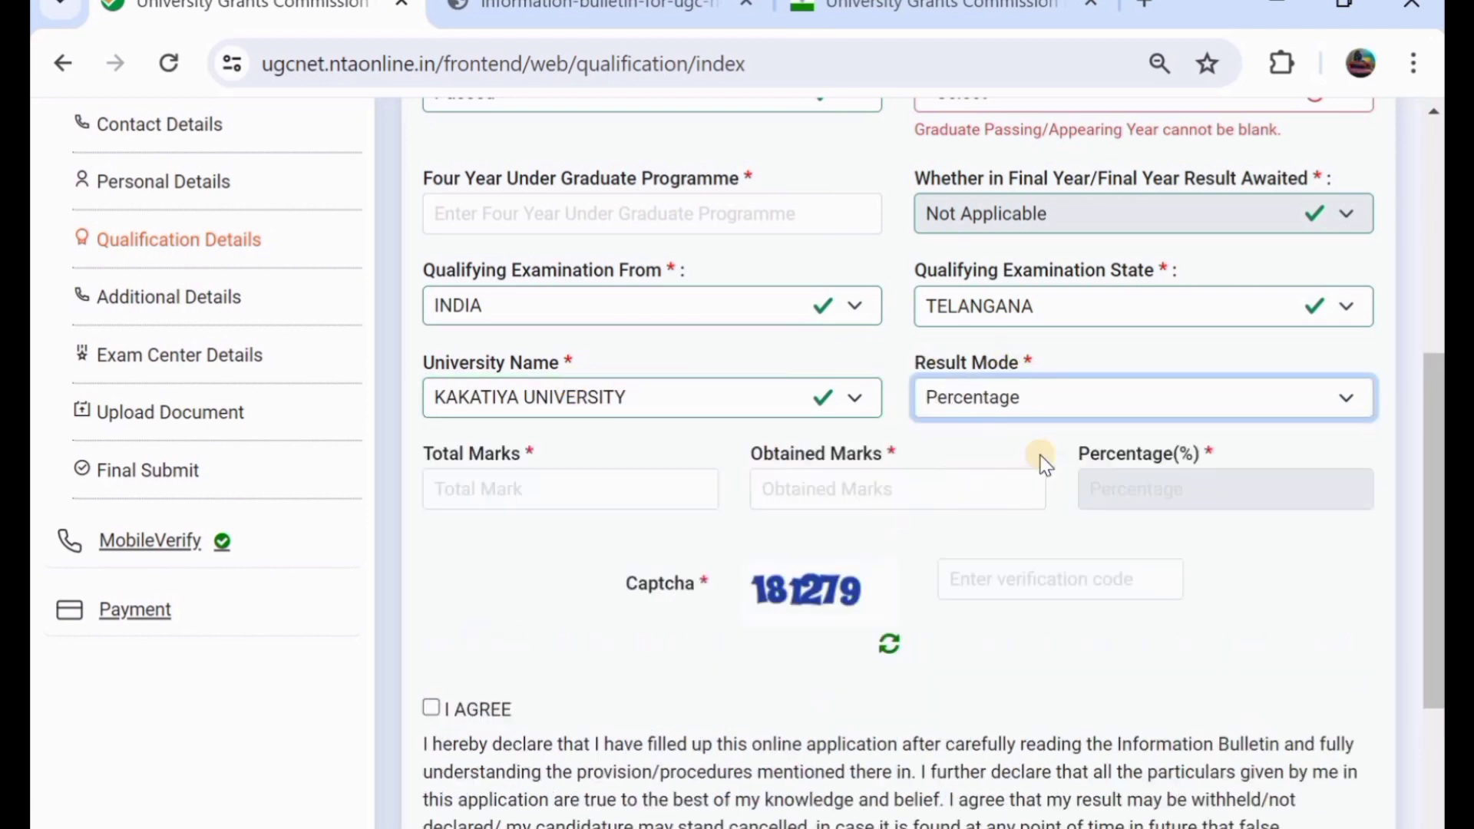
{"action": "left_click", "coordinate": [514, 497]}
{"action": "type", "text": "1000"}
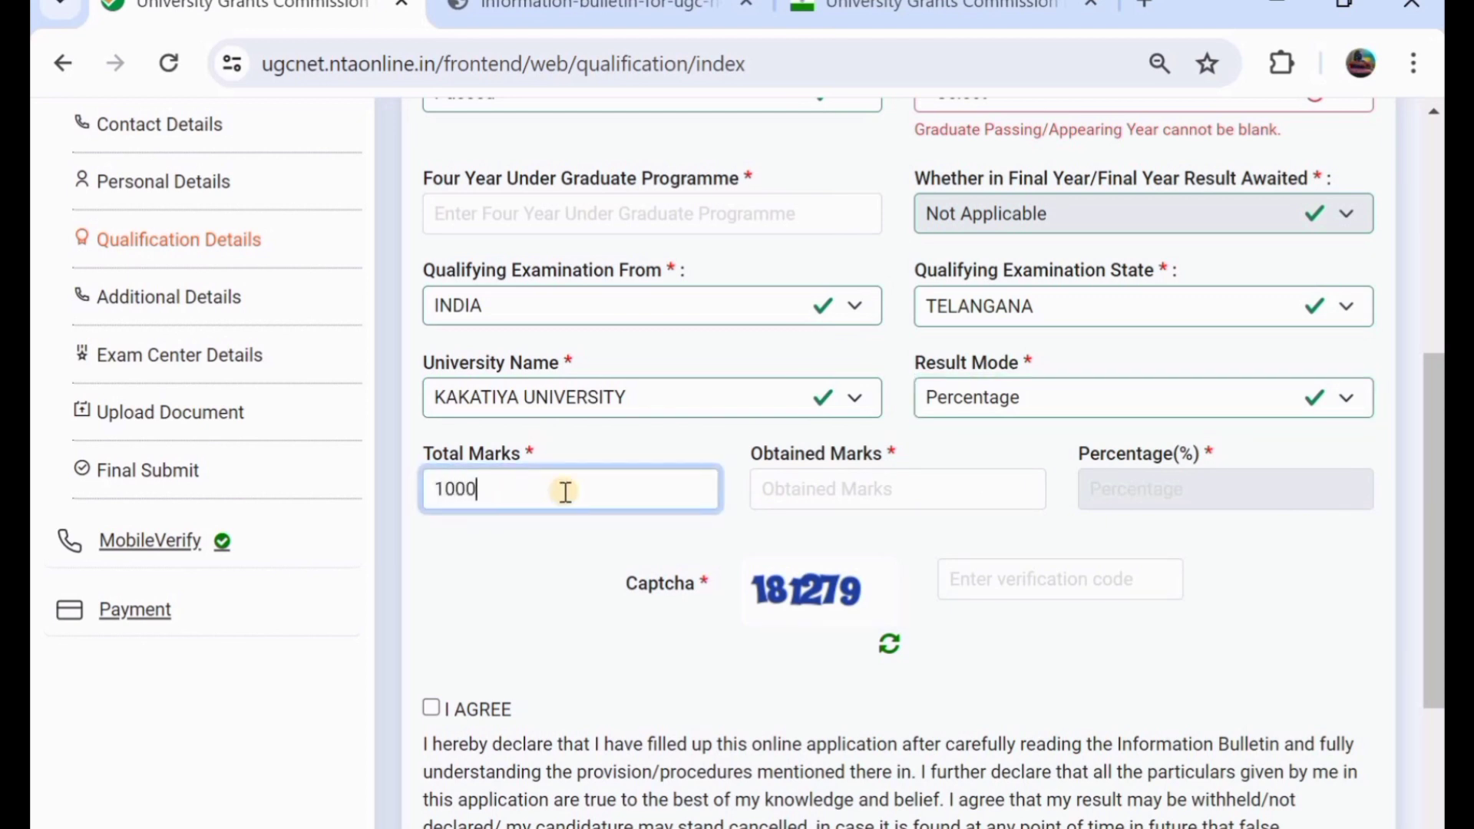
{"action": "left_click", "coordinate": [799, 482]}
{"action": "type", "text": "784"}
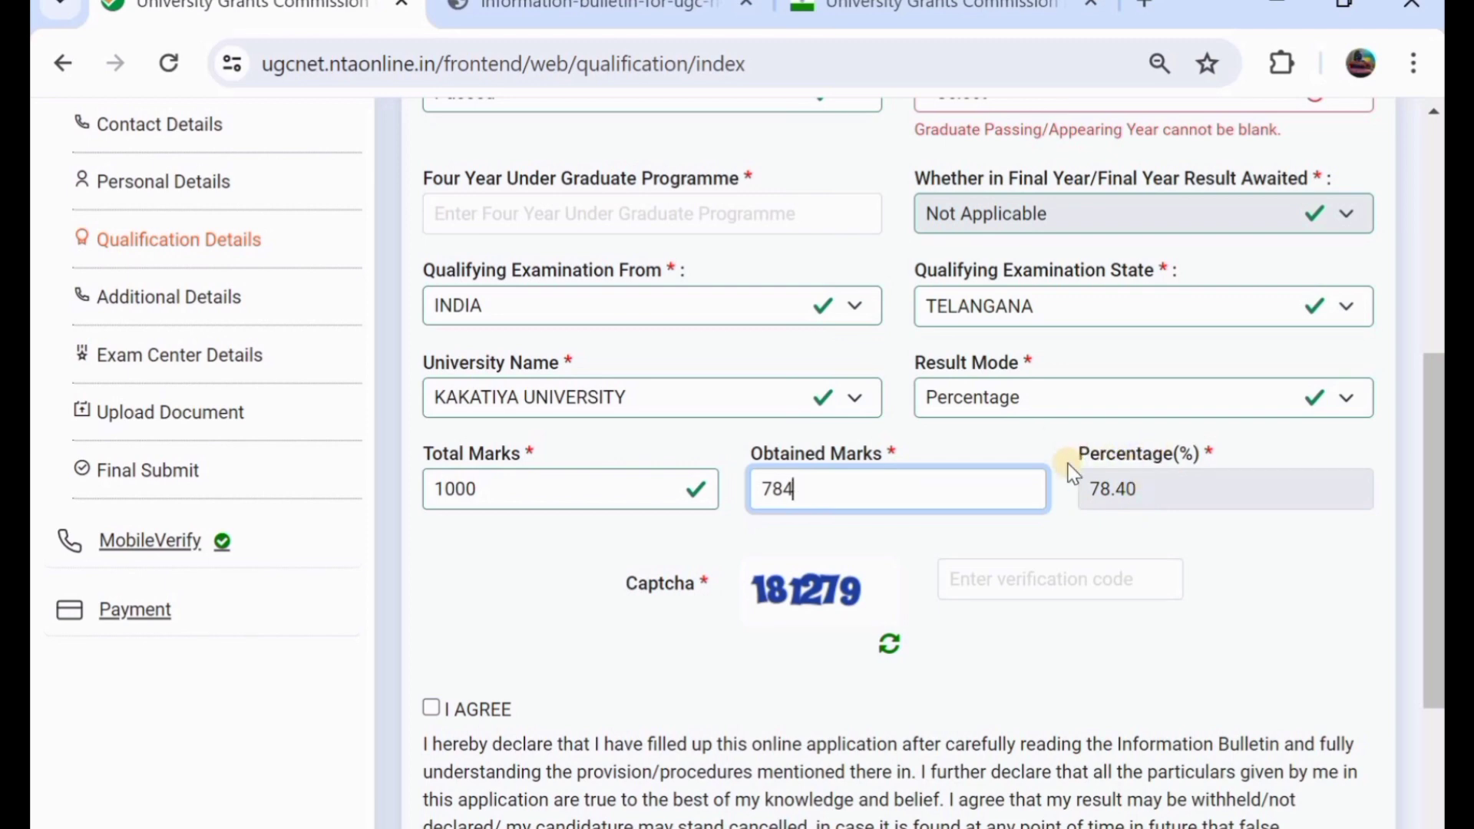
{"action": "scroll", "coordinate": [1066, 469], "scroll_direction": "down", "scroll_amount": 1}
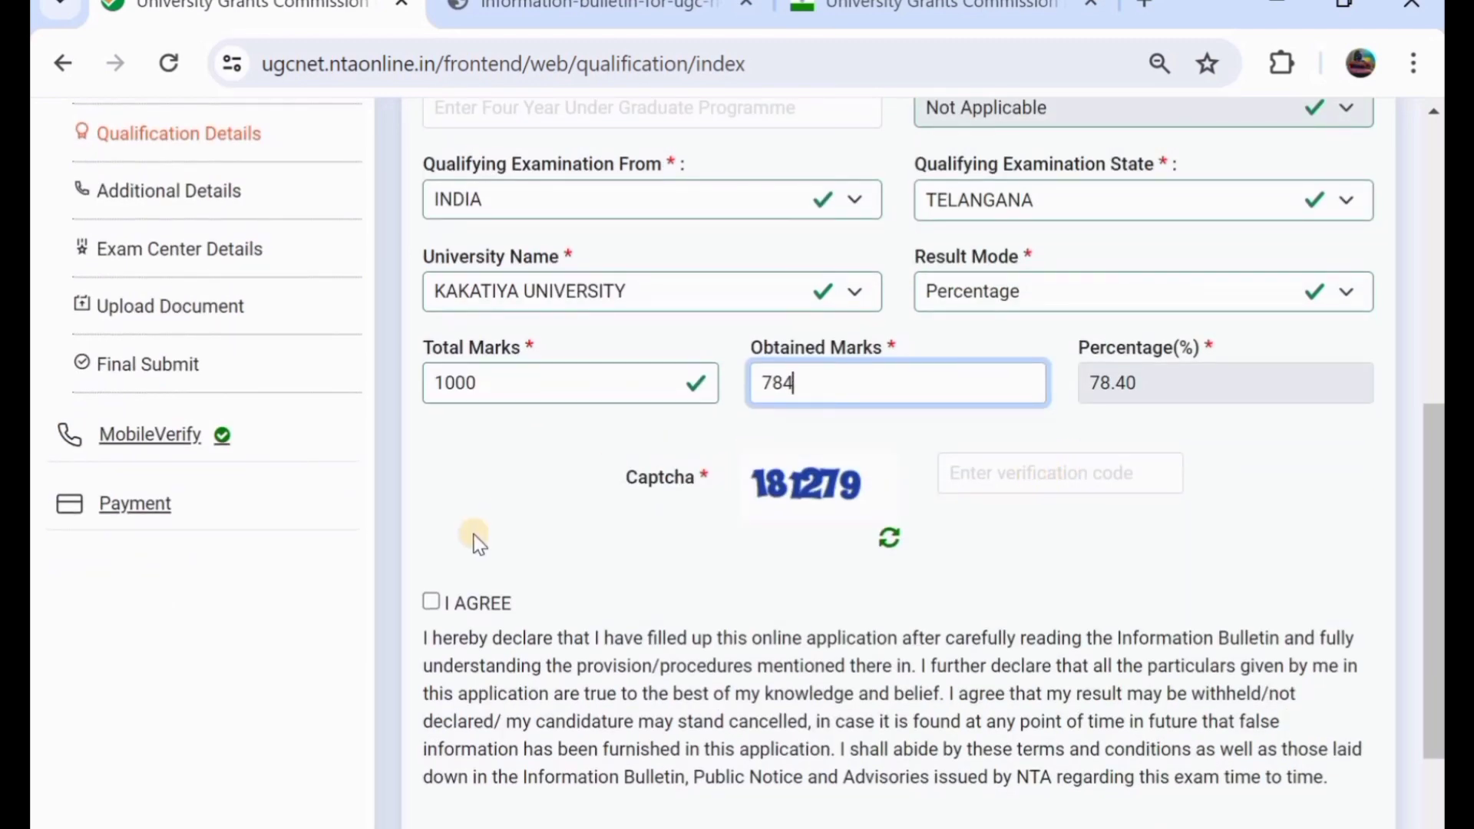
{"action": "left_click", "coordinate": [432, 601]}
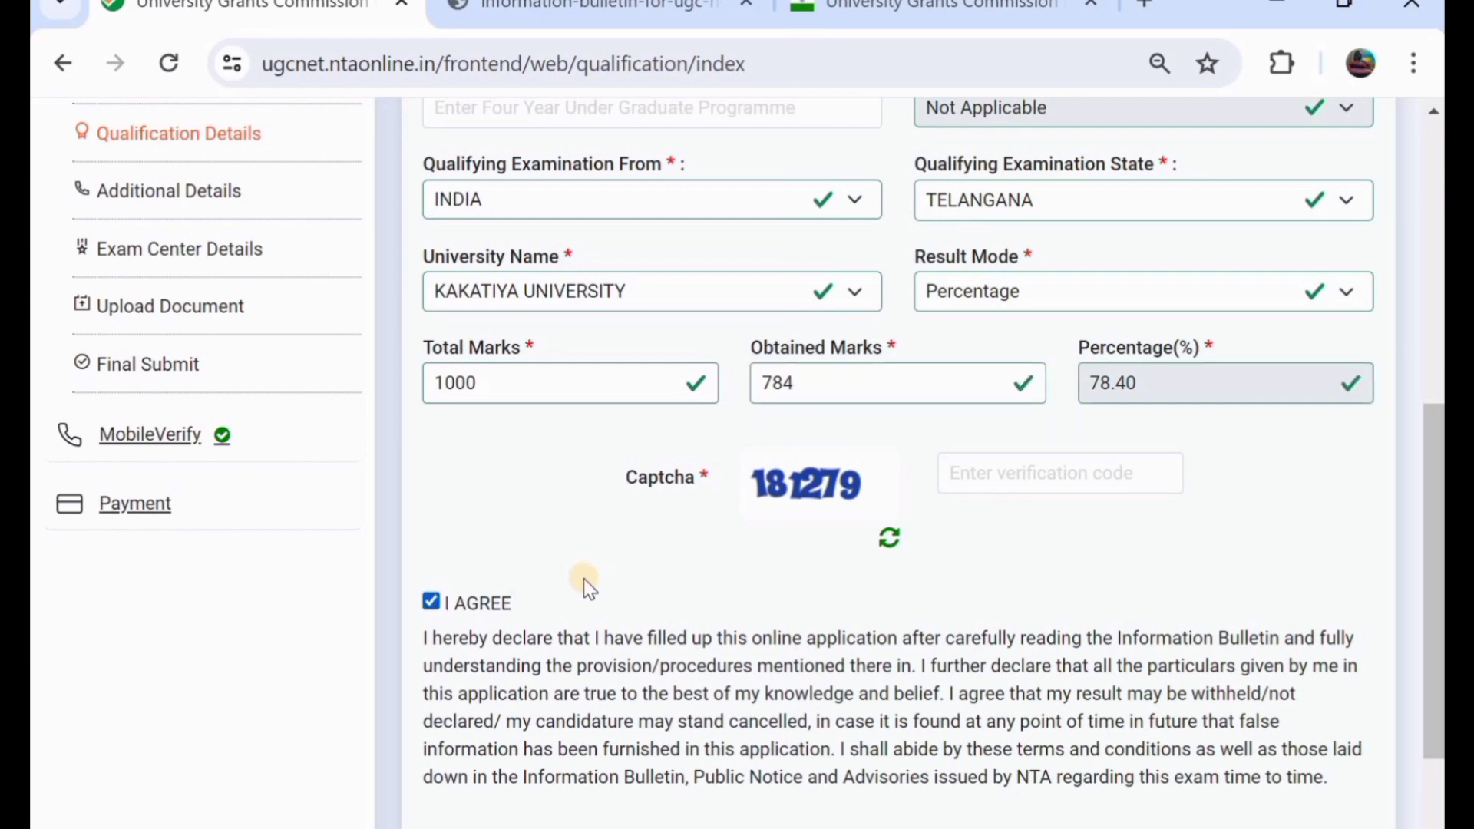
{"action": "scroll", "coordinate": [590, 575], "scroll_direction": "down", "scroll_amount": 2}
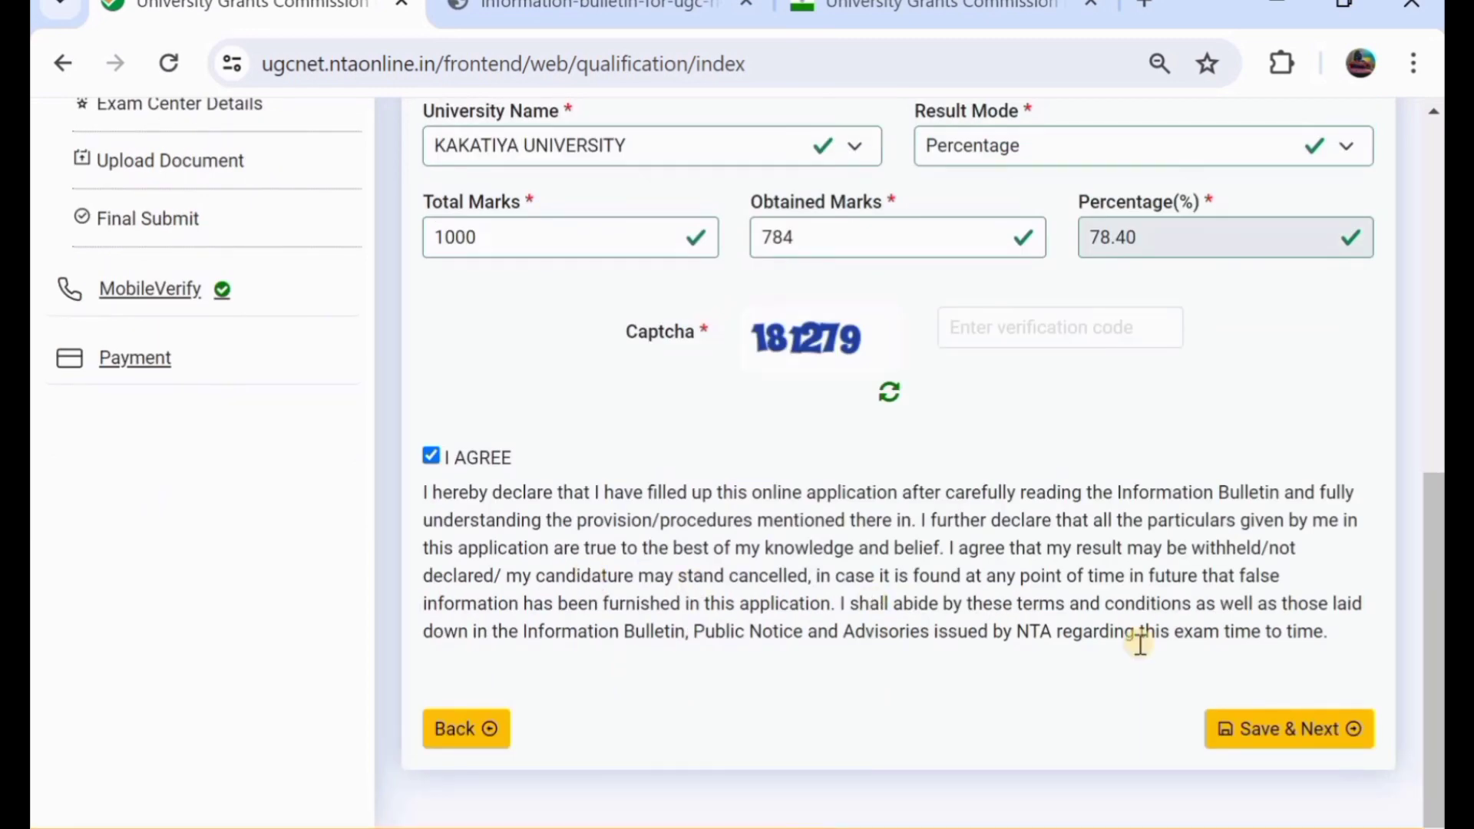
{"action": "left_click", "coordinate": [1282, 729]}
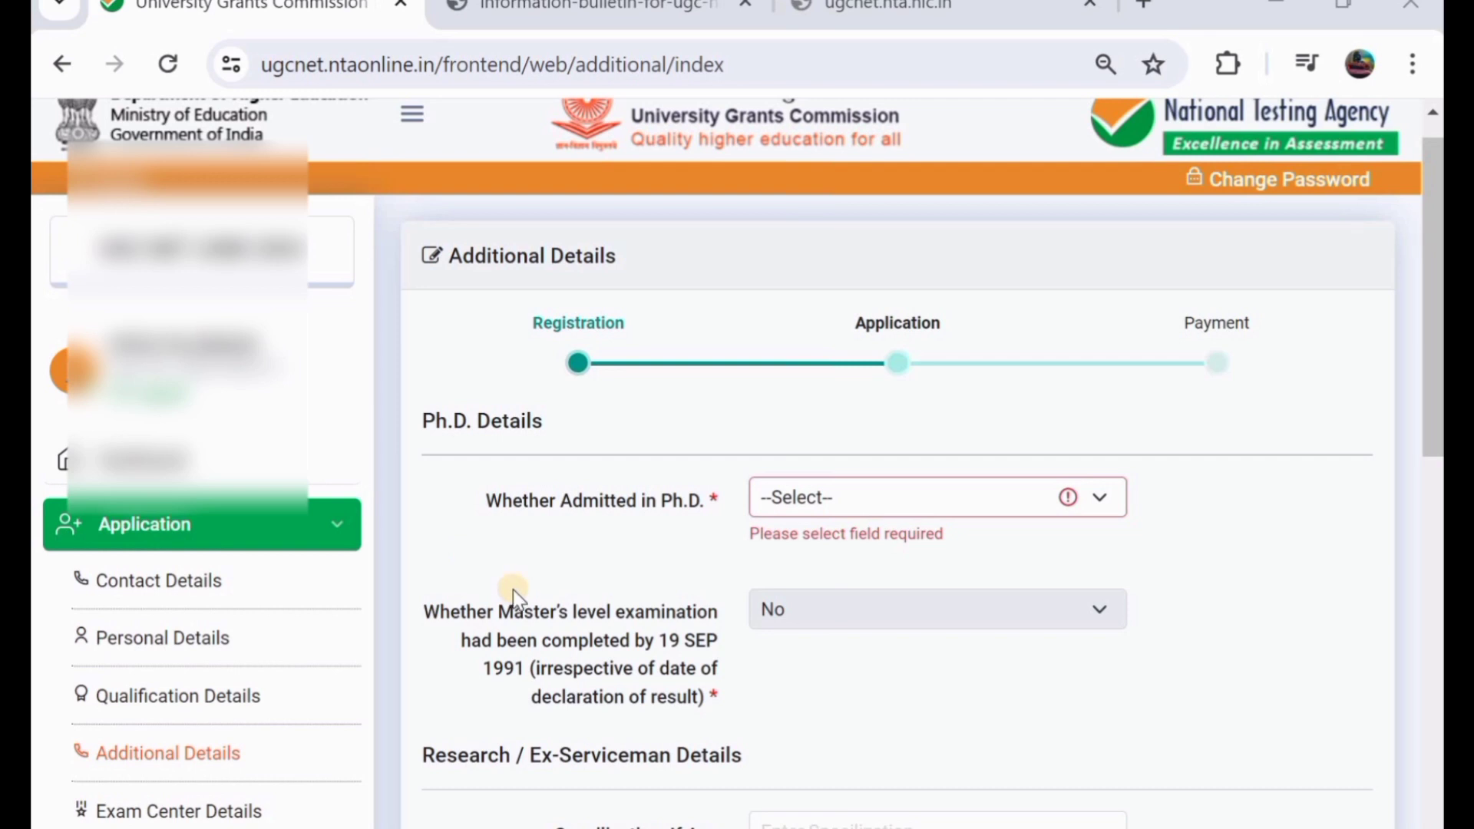
- Answer No to Ph.D. admission and No to Ex-Serviceman, correcting an initial Yes
{"action": "left_click", "coordinate": [843, 504]}
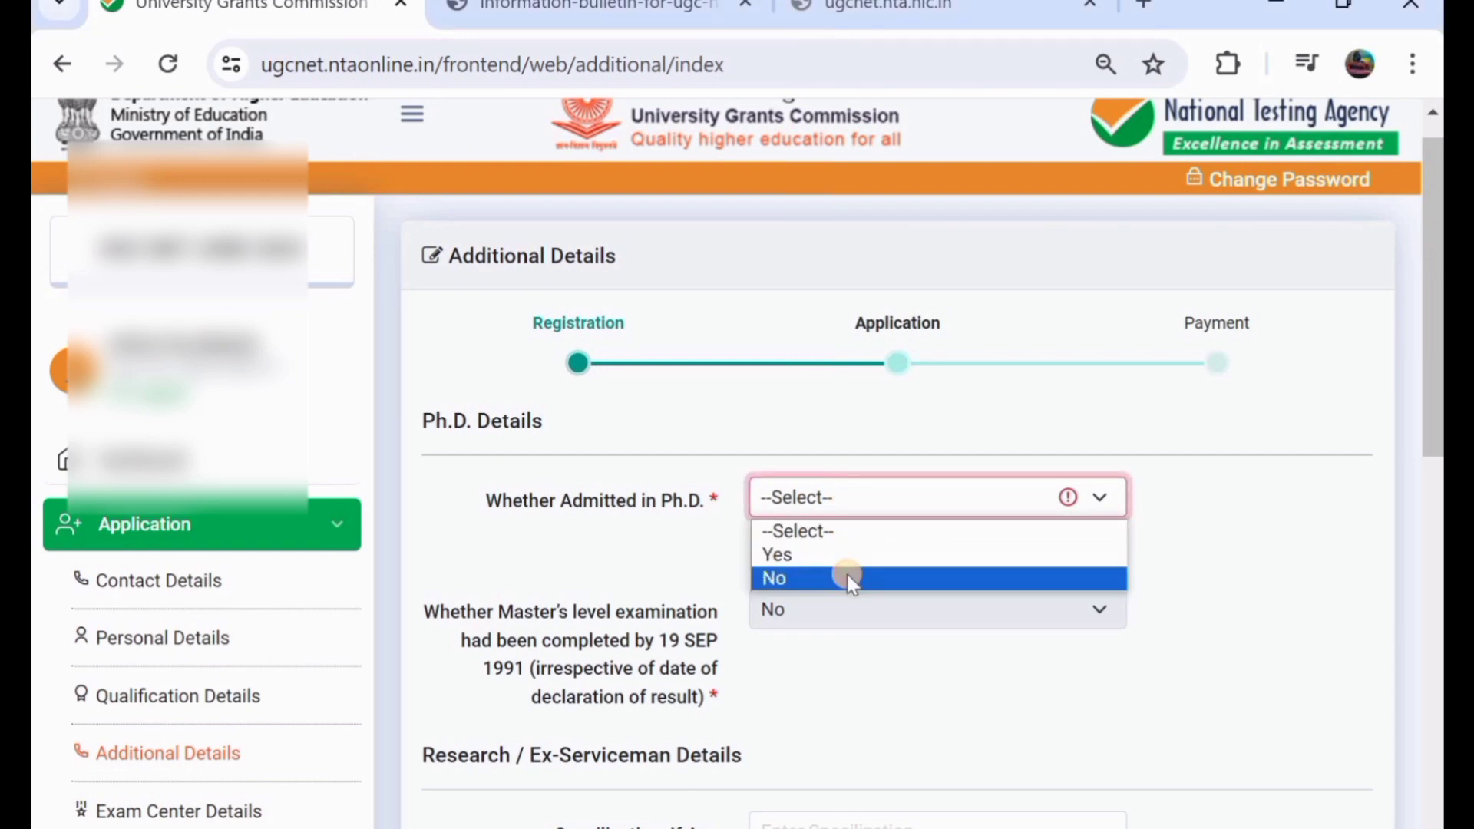
{"action": "left_click", "coordinate": [850, 579]}
{"action": "scroll", "coordinate": [848, 576], "scroll_direction": "down", "scroll_amount": 3}
{"action": "scroll", "coordinate": [849, 574], "scroll_direction": "down", "scroll_amount": 2}
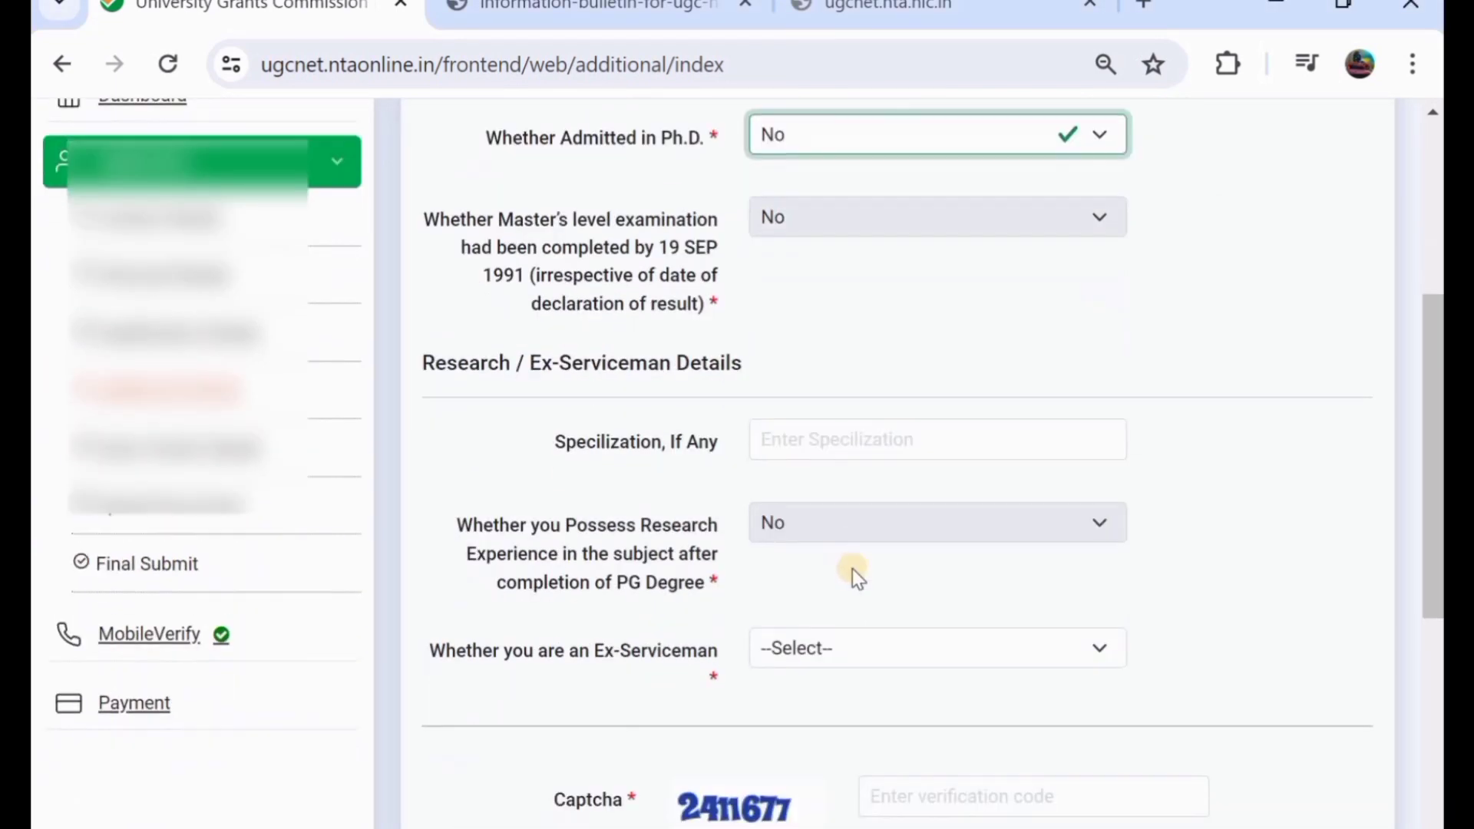
{"action": "left_click", "coordinate": [823, 636]}
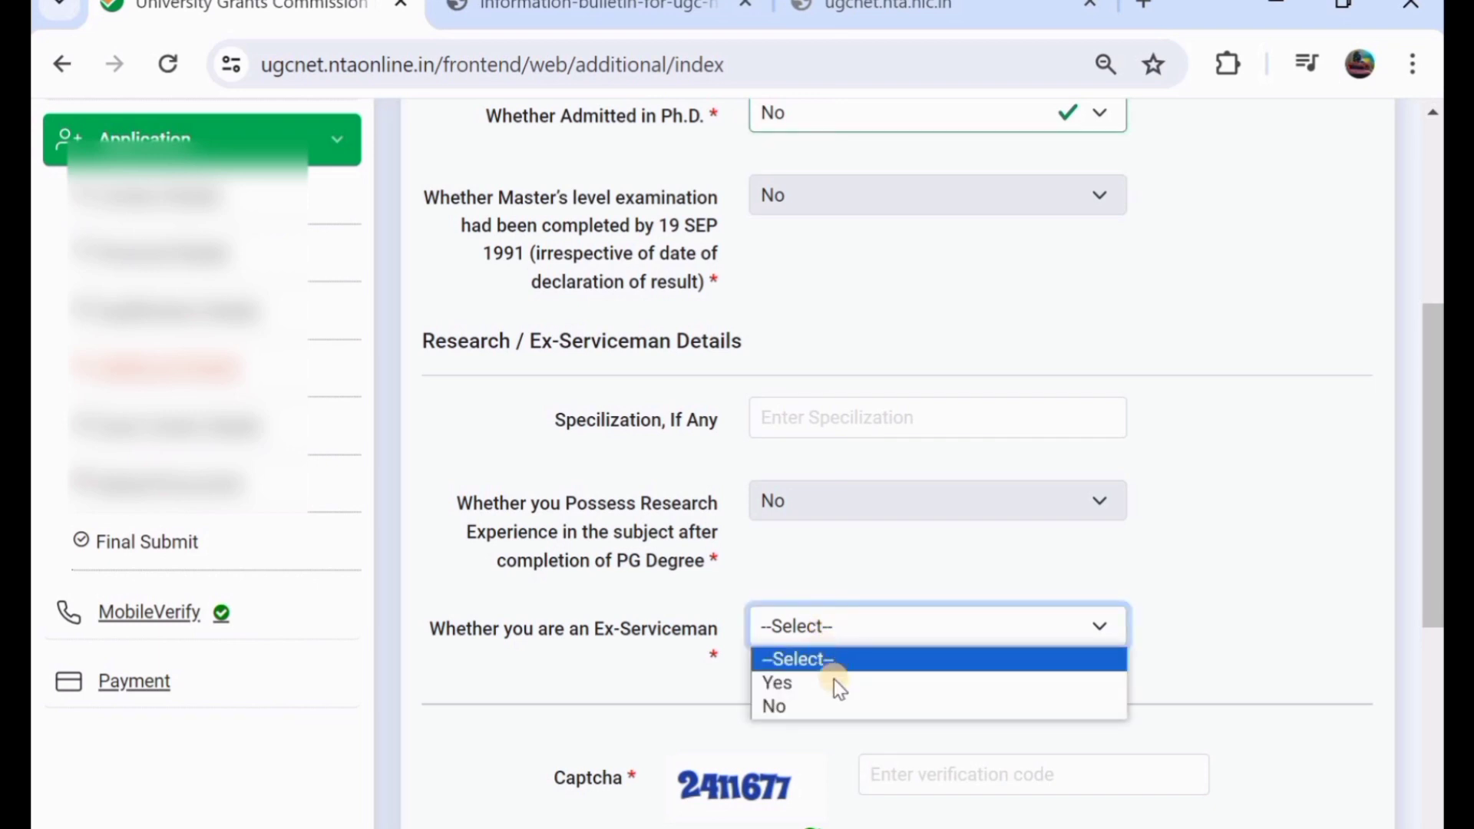
{"action": "left_click", "coordinate": [842, 685]}
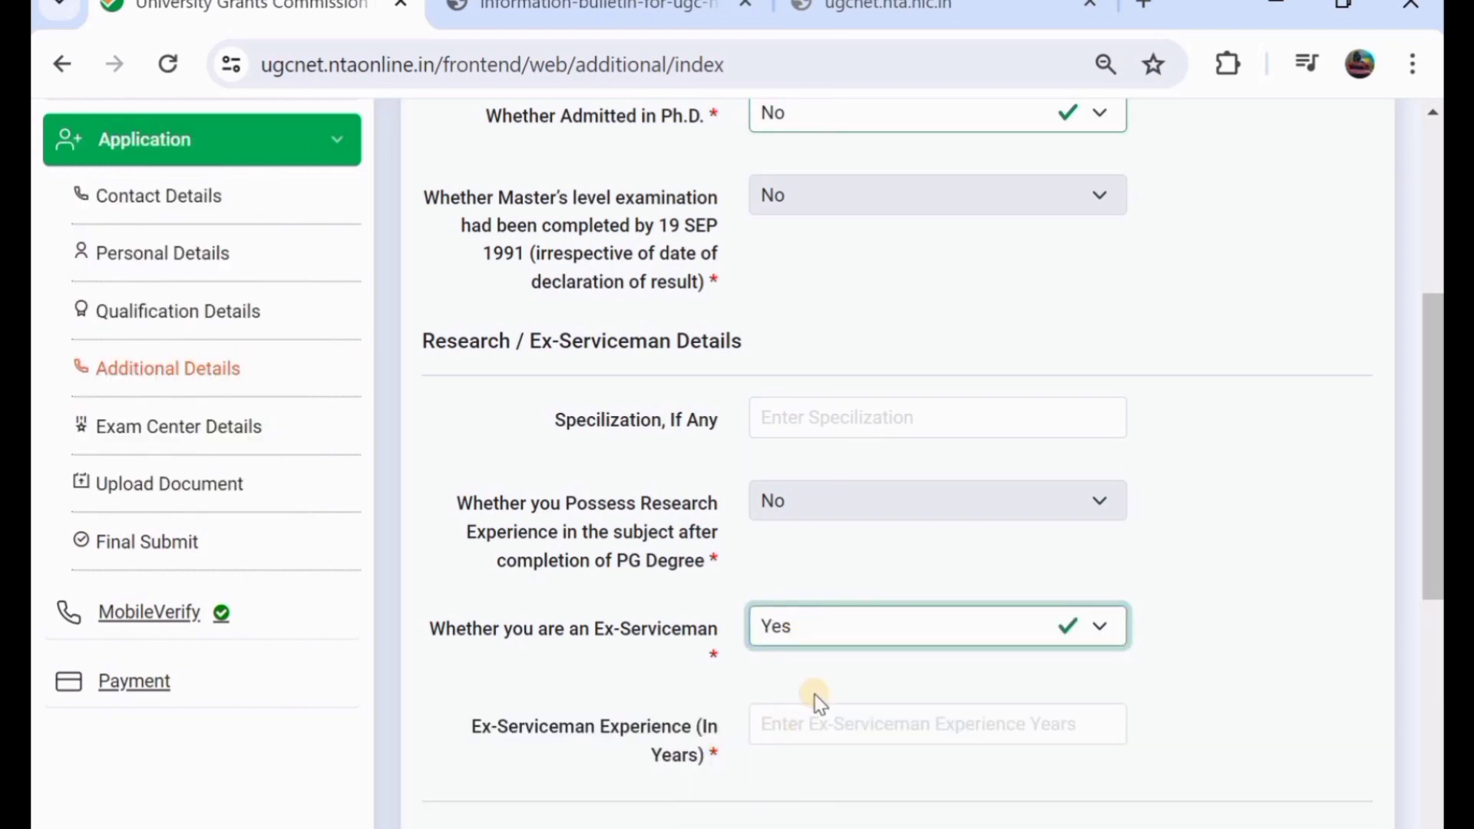
{"action": "left_click", "coordinate": [807, 641]}
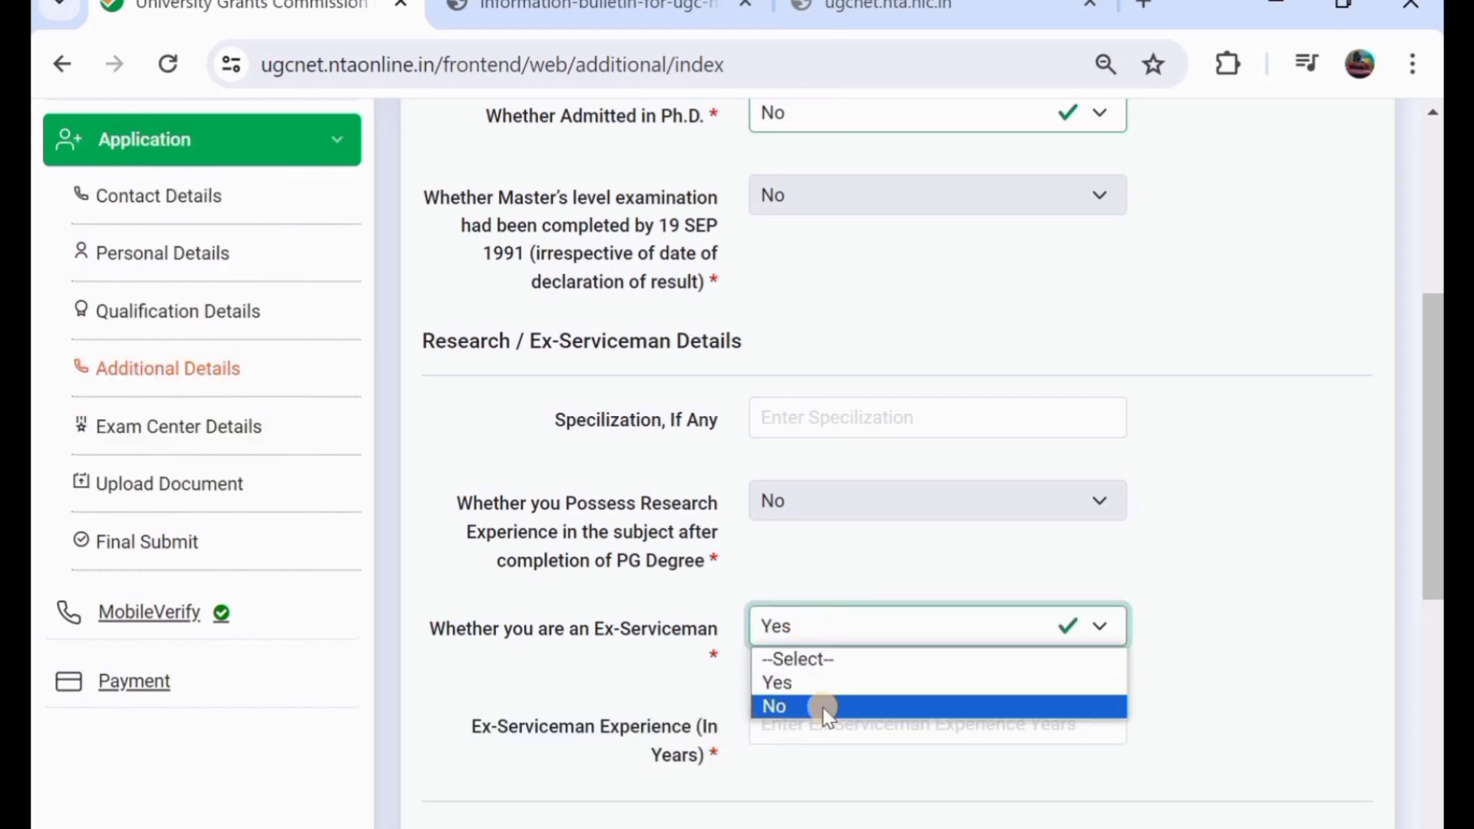
{"action": "left_click", "coordinate": [822, 704]}
- Enter the captcha, accept the declaration and save the Additional Details
{"action": "scroll", "coordinate": [822, 707], "scroll_direction": "down", "scroll_amount": 2}
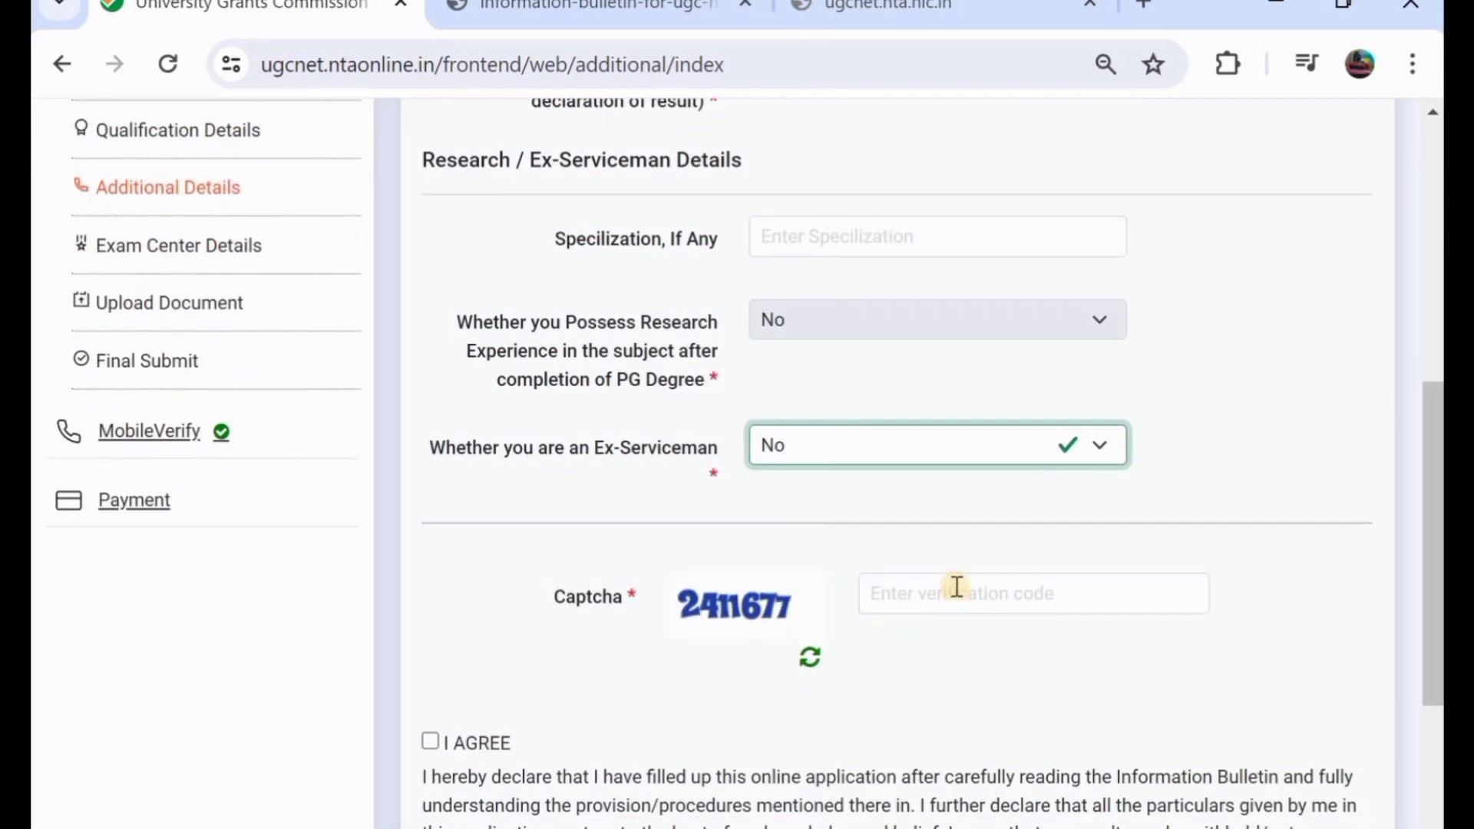
{"action": "left_click", "coordinate": [955, 588]}
{"action": "type", "text": "24"}
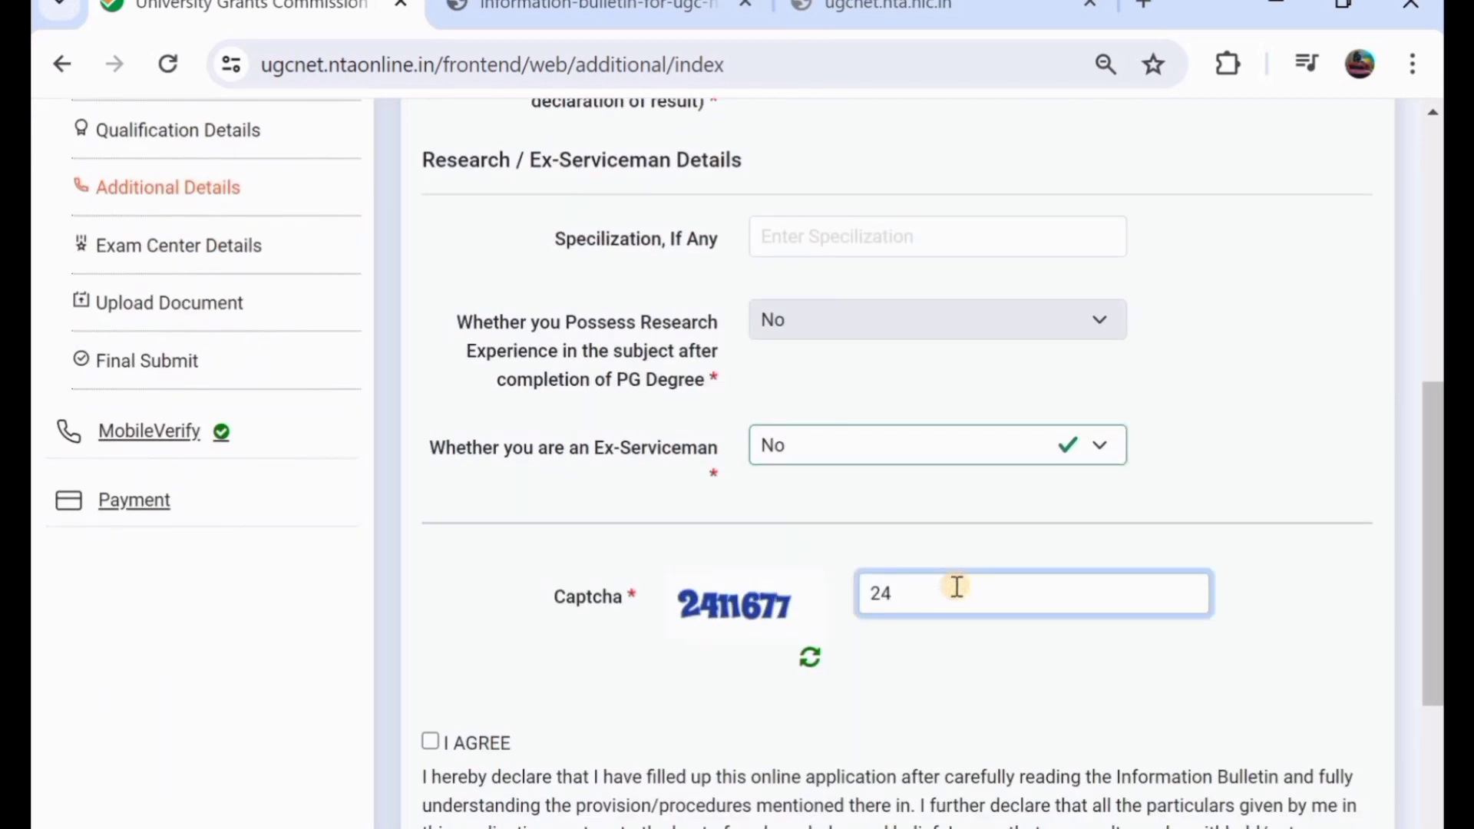
{"action": "type", "text": "11677"}
{"action": "left_click", "coordinate": [430, 742]}
{"action": "scroll", "coordinate": [431, 743], "scroll_direction": "down", "scroll_amount": 3}
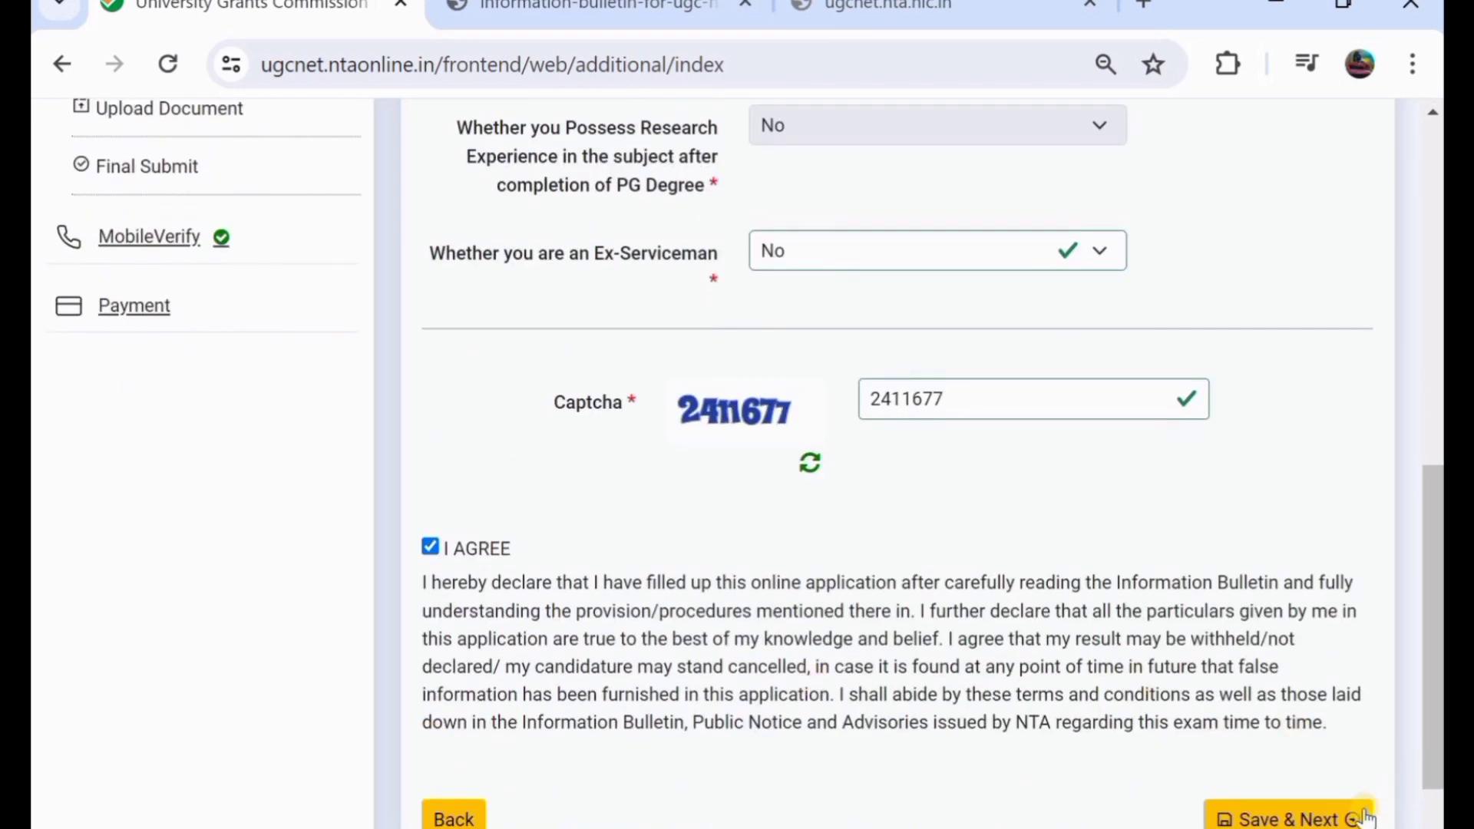
{"action": "left_click", "coordinate": [1348, 818]}
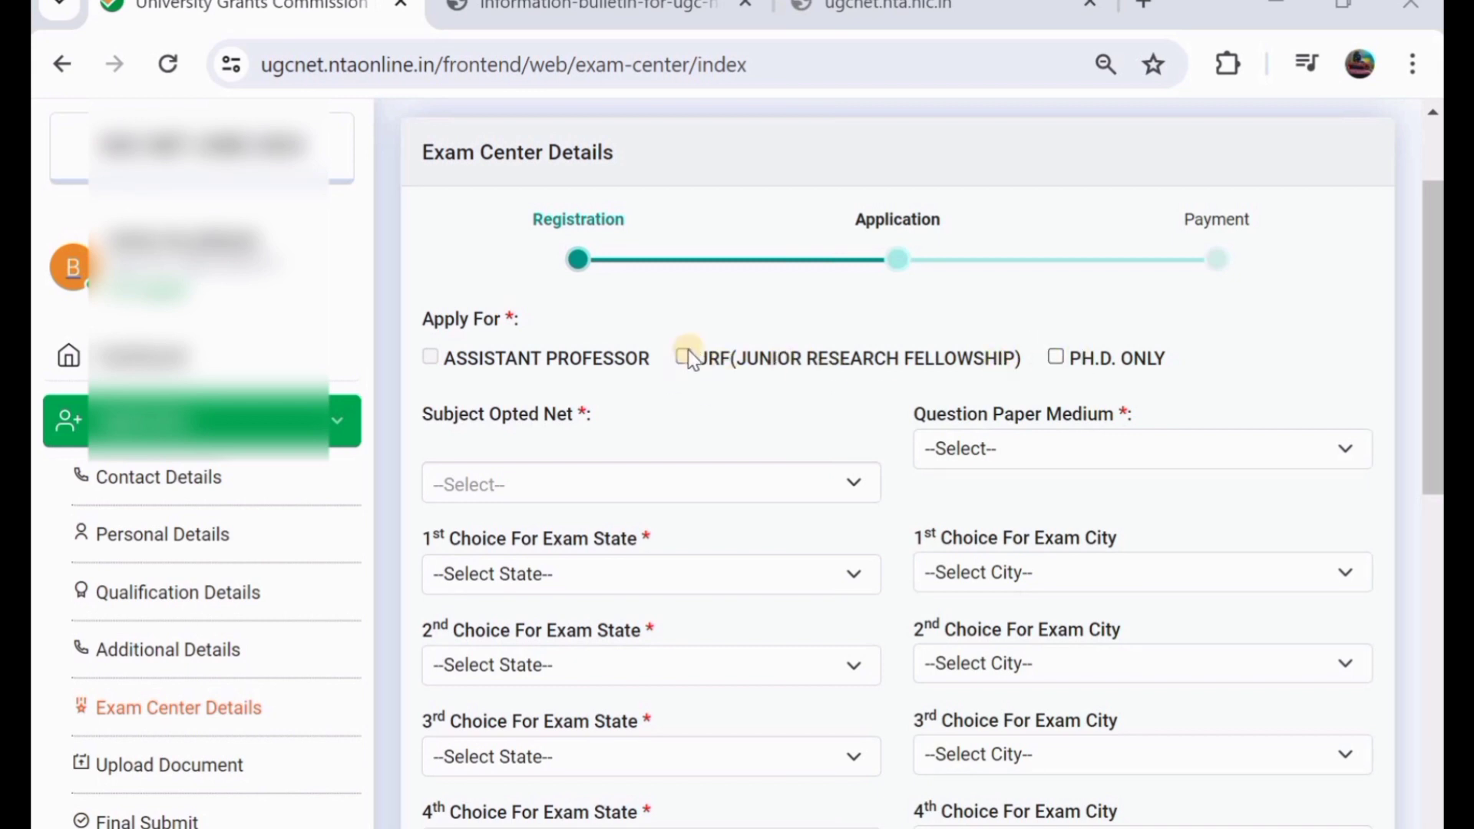
- Tick JRF with Ph.D. Only, pick ECONOMICS as the NET subject and English as paper medium
{"action": "mouse_move", "coordinate": [481, 357]}
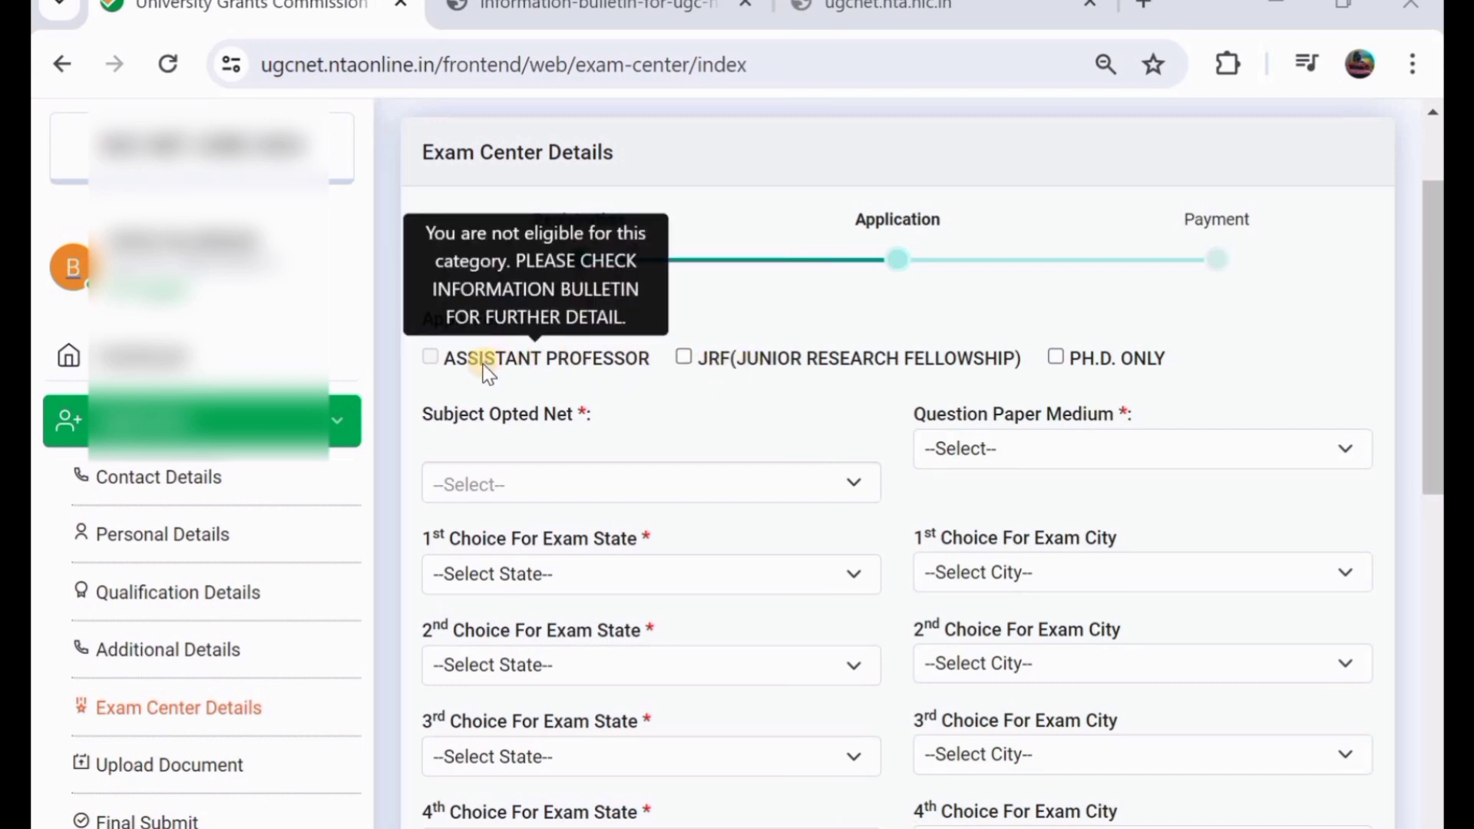
{"action": "left_click", "coordinate": [680, 355]}
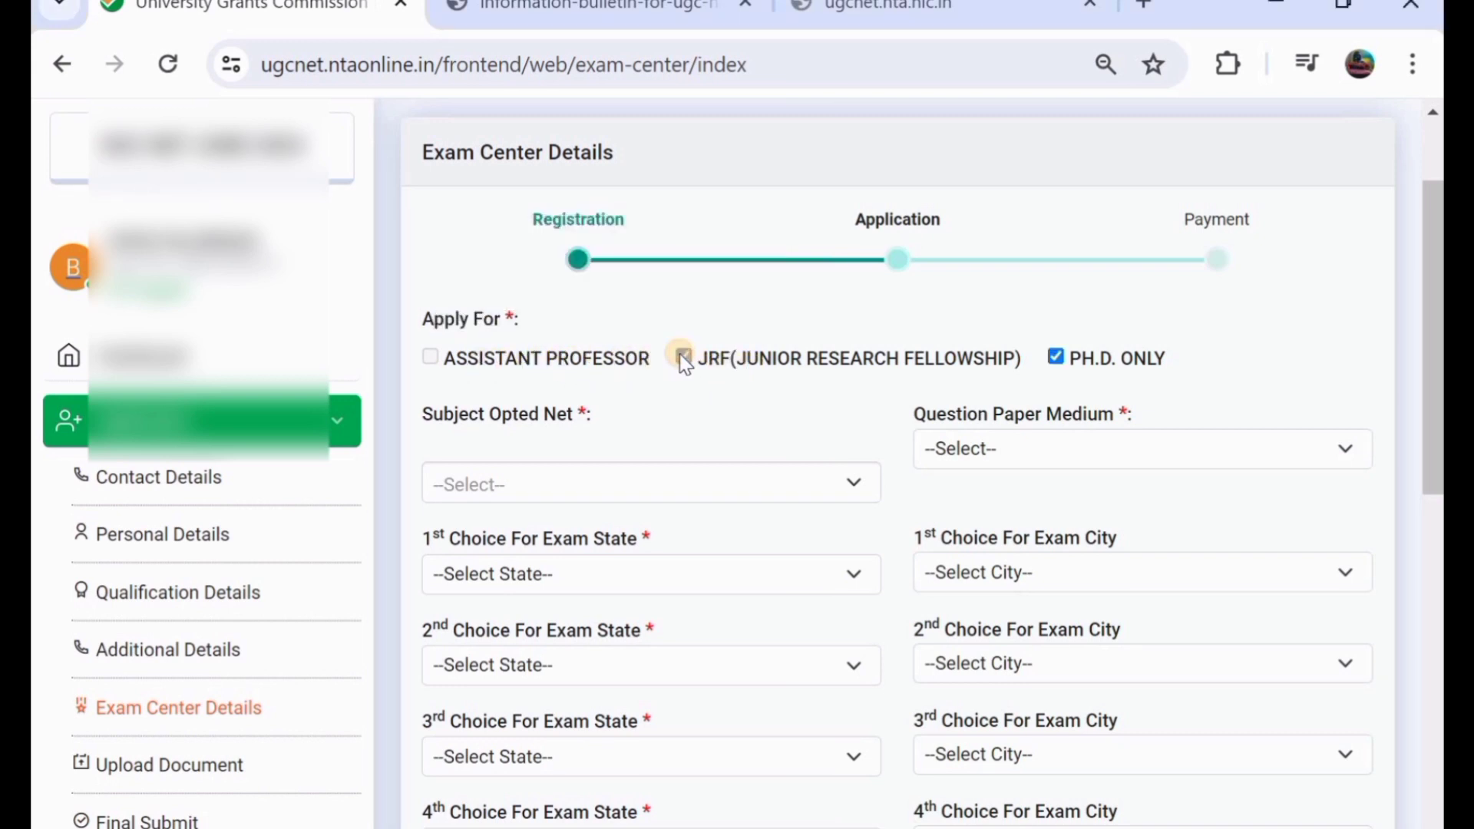
{"action": "mouse_move", "coordinate": [592, 366]}
{"action": "scroll", "coordinate": [592, 366], "scroll_direction": "down", "scroll_amount": 1}
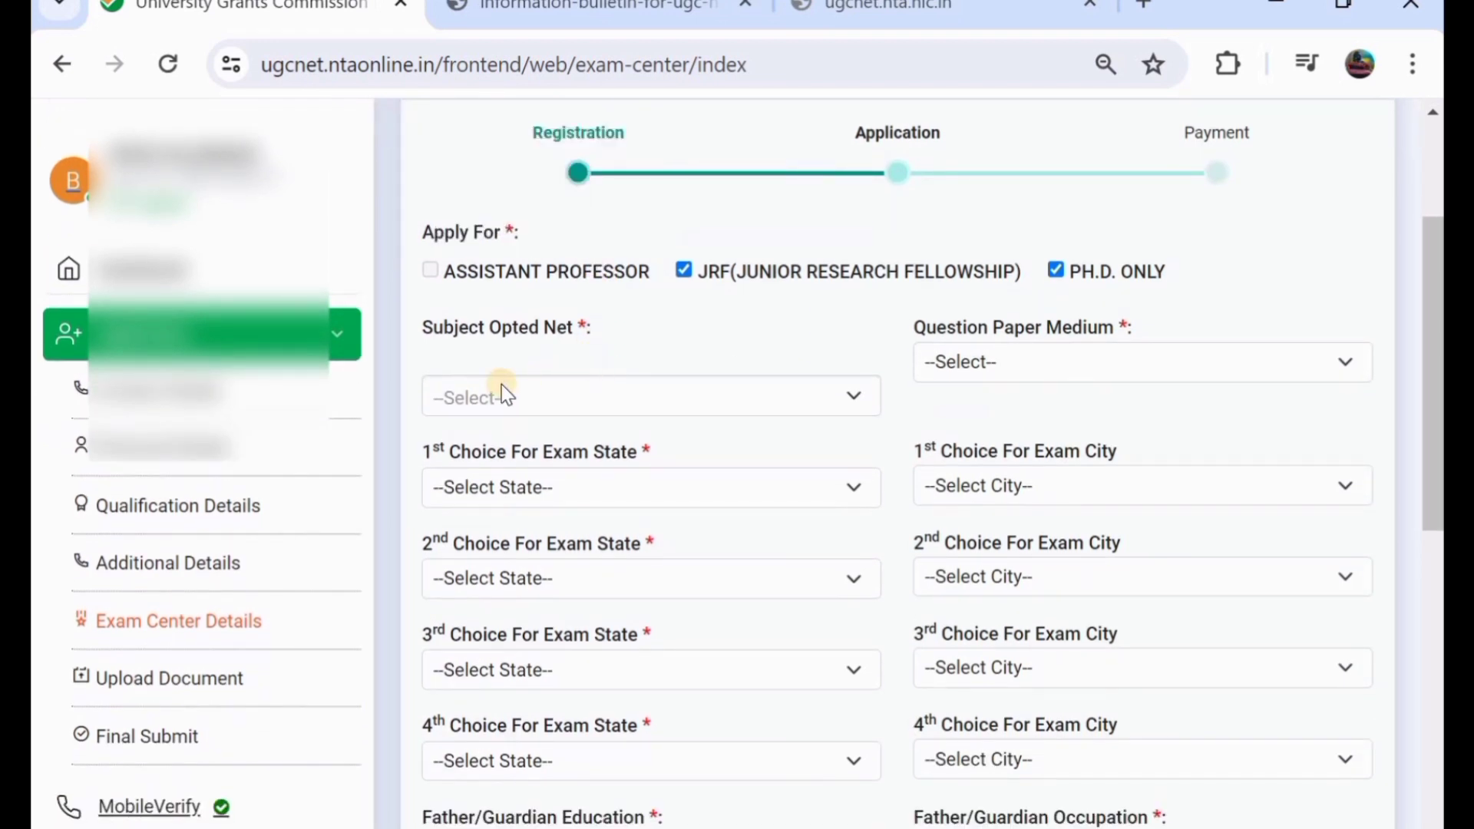
{"action": "left_click", "coordinate": [512, 398]}
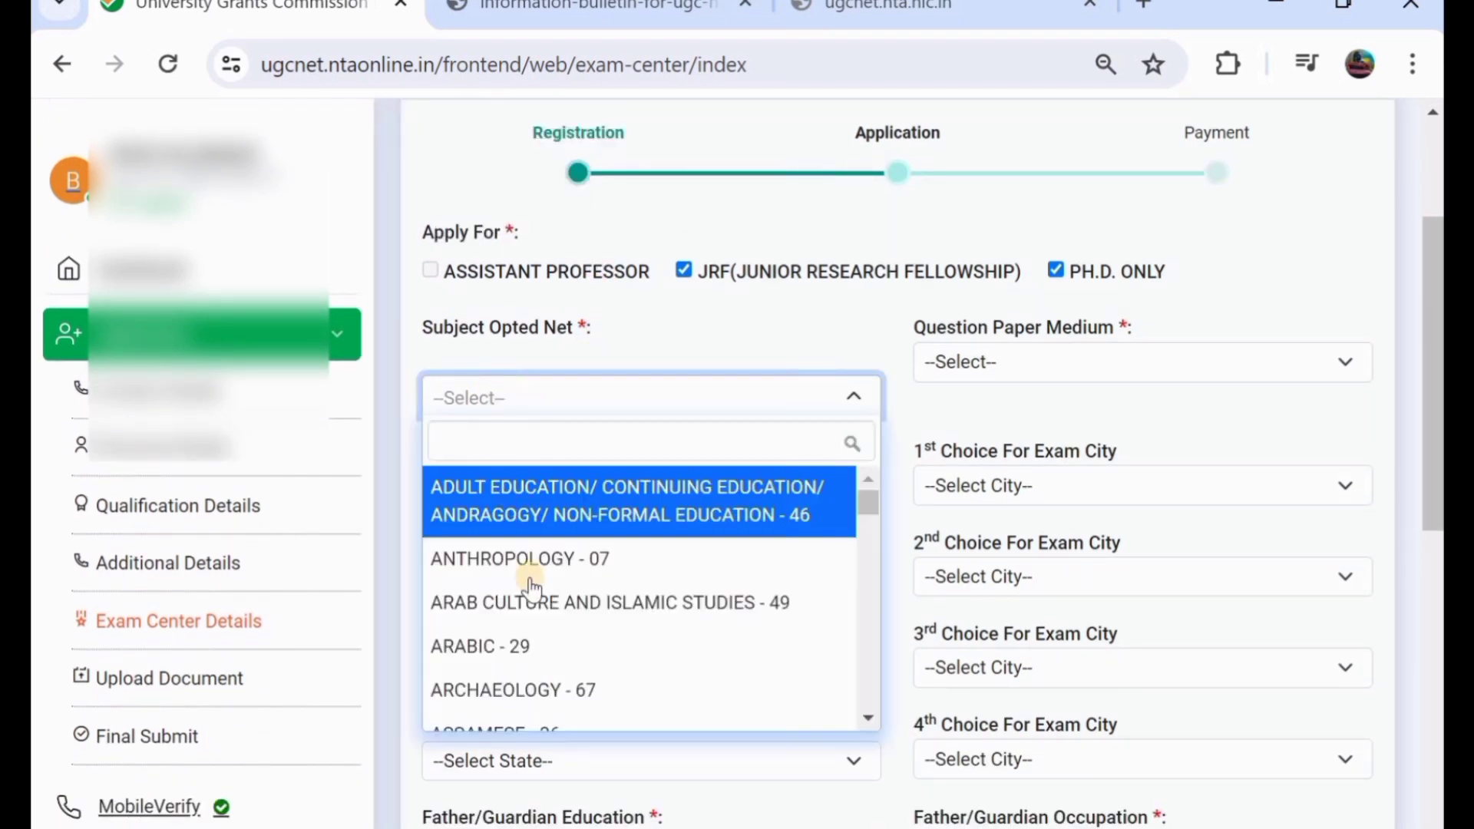
{"action": "scroll", "coordinate": [549, 621], "scroll_direction": "down", "scroll_amount": 1}
{"action": "scroll", "coordinate": [549, 626], "scroll_direction": "down", "scroll_amount": 5}
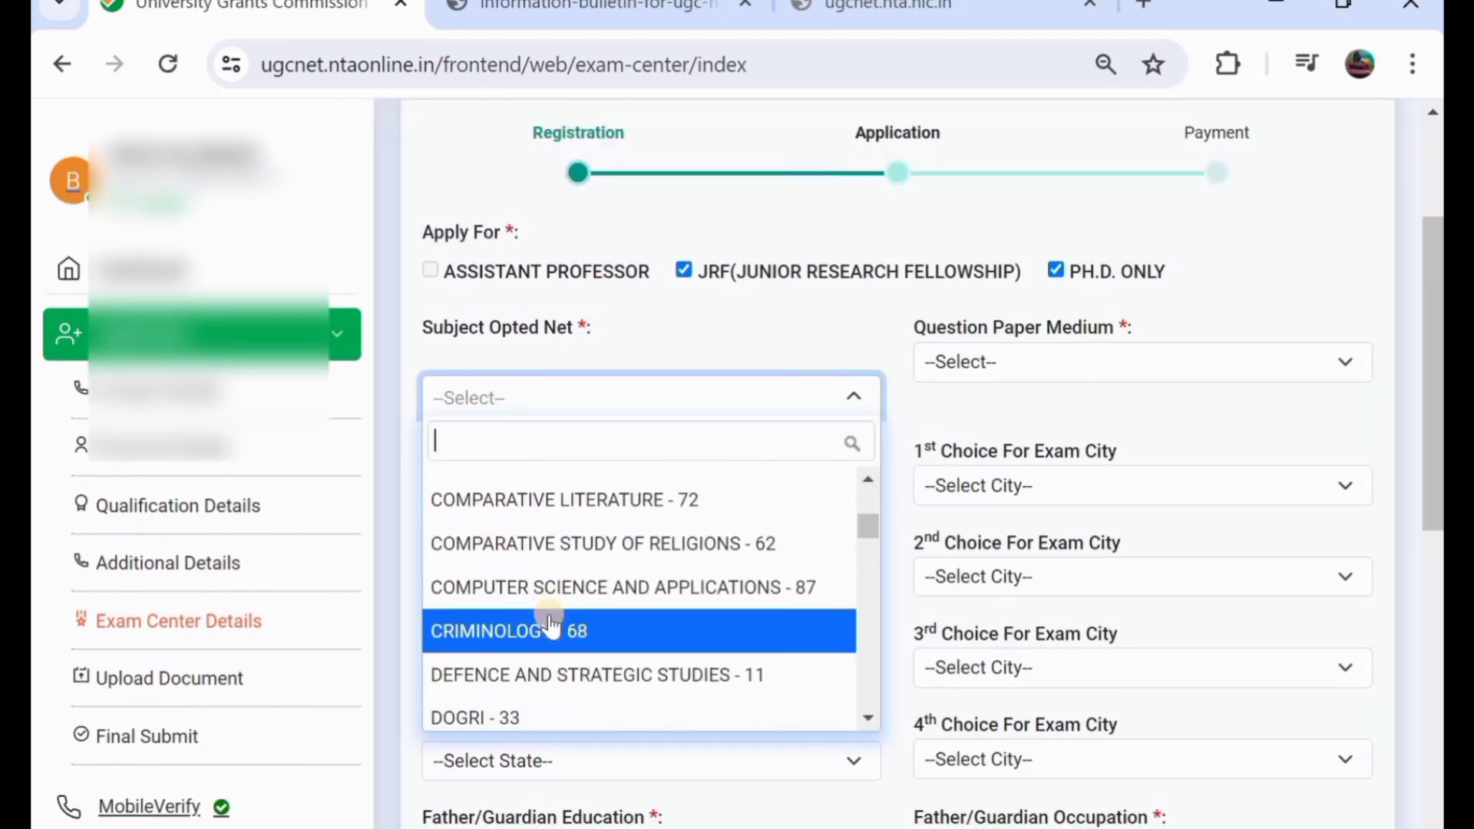
{"action": "scroll", "coordinate": [549, 620], "scroll_direction": "down", "scroll_amount": 1}
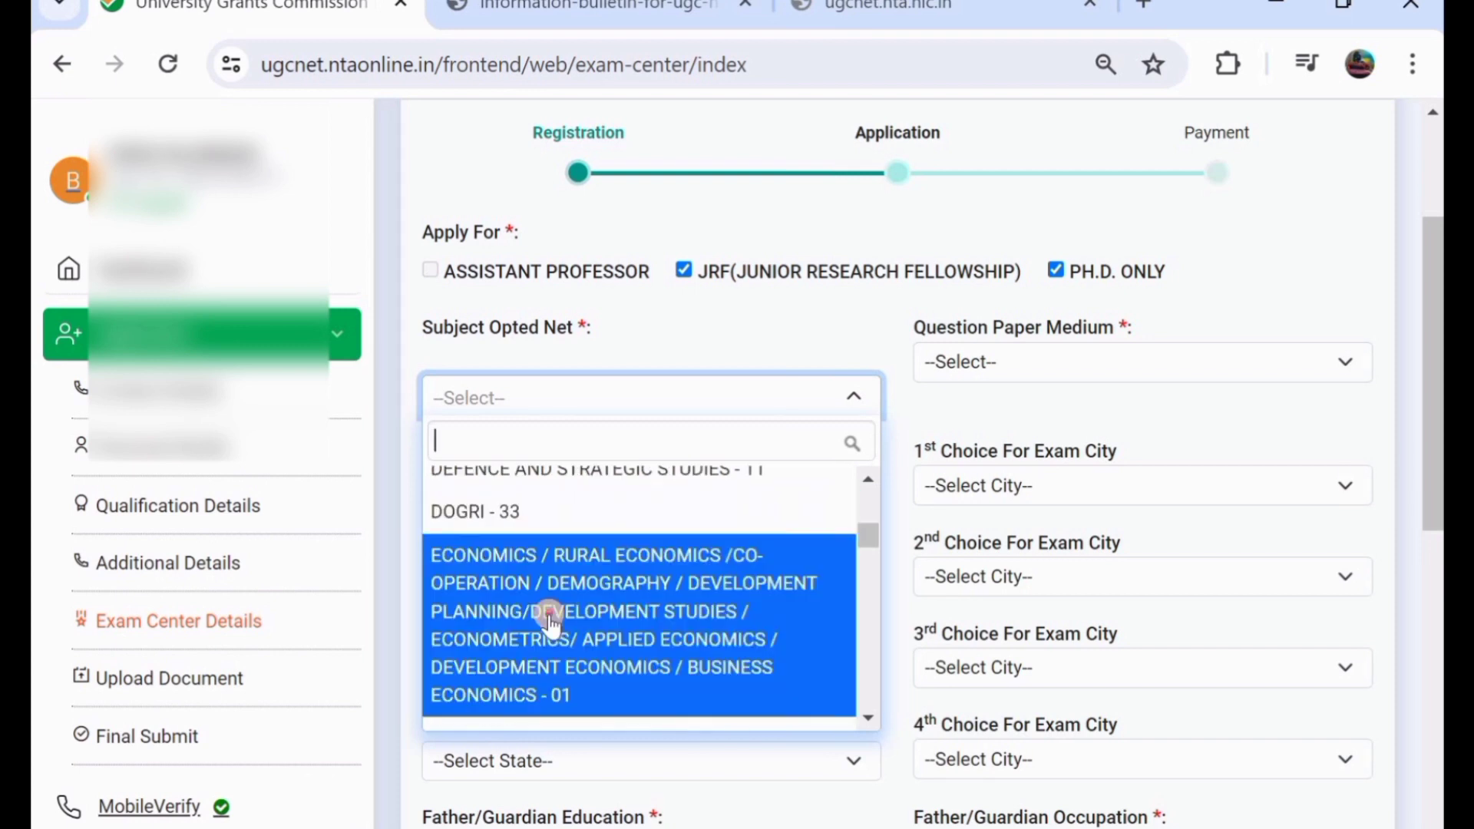
{"action": "left_click", "coordinate": [550, 615]}
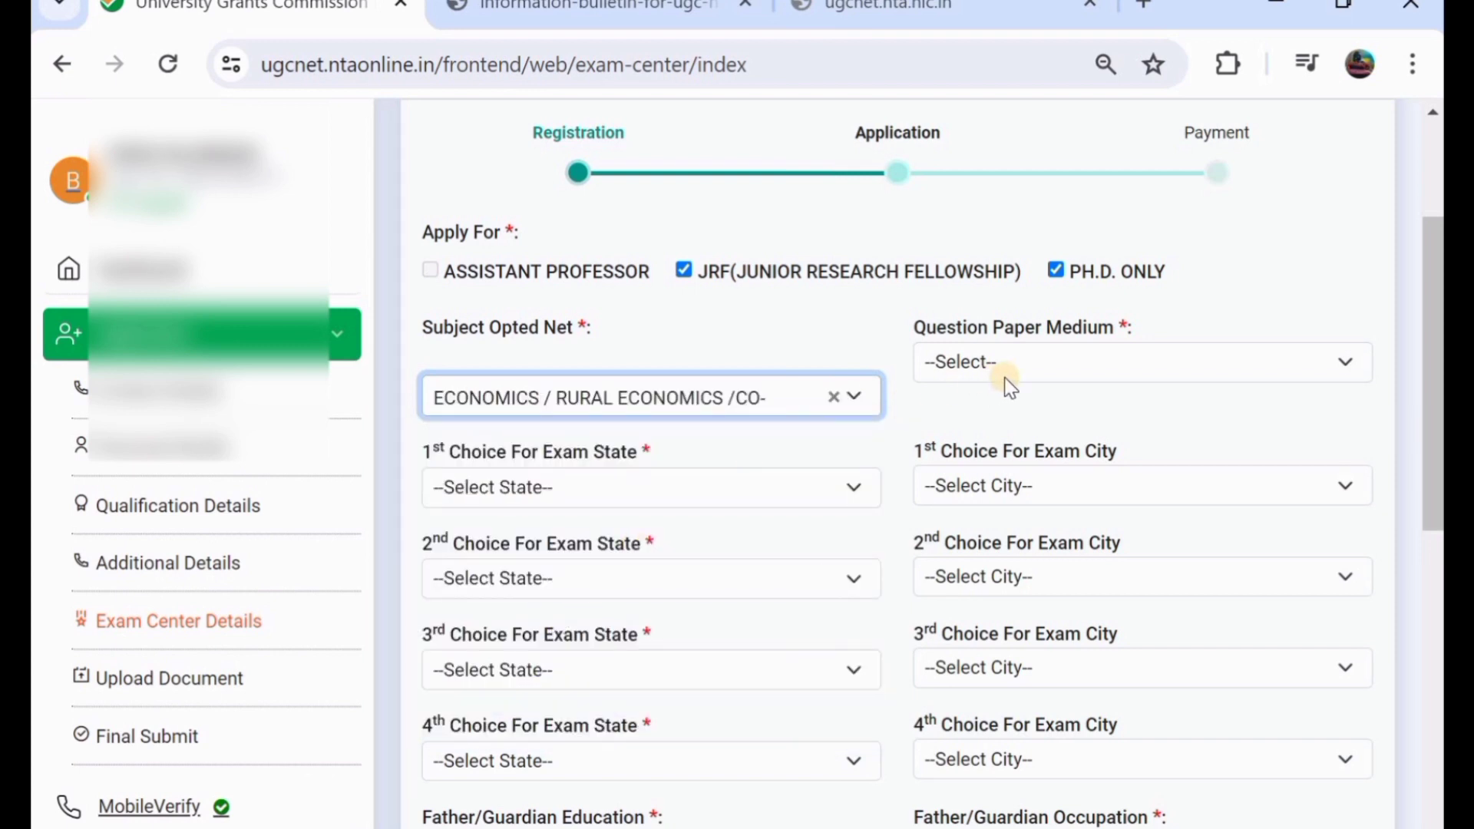
{"action": "left_click", "coordinate": [1029, 373]}
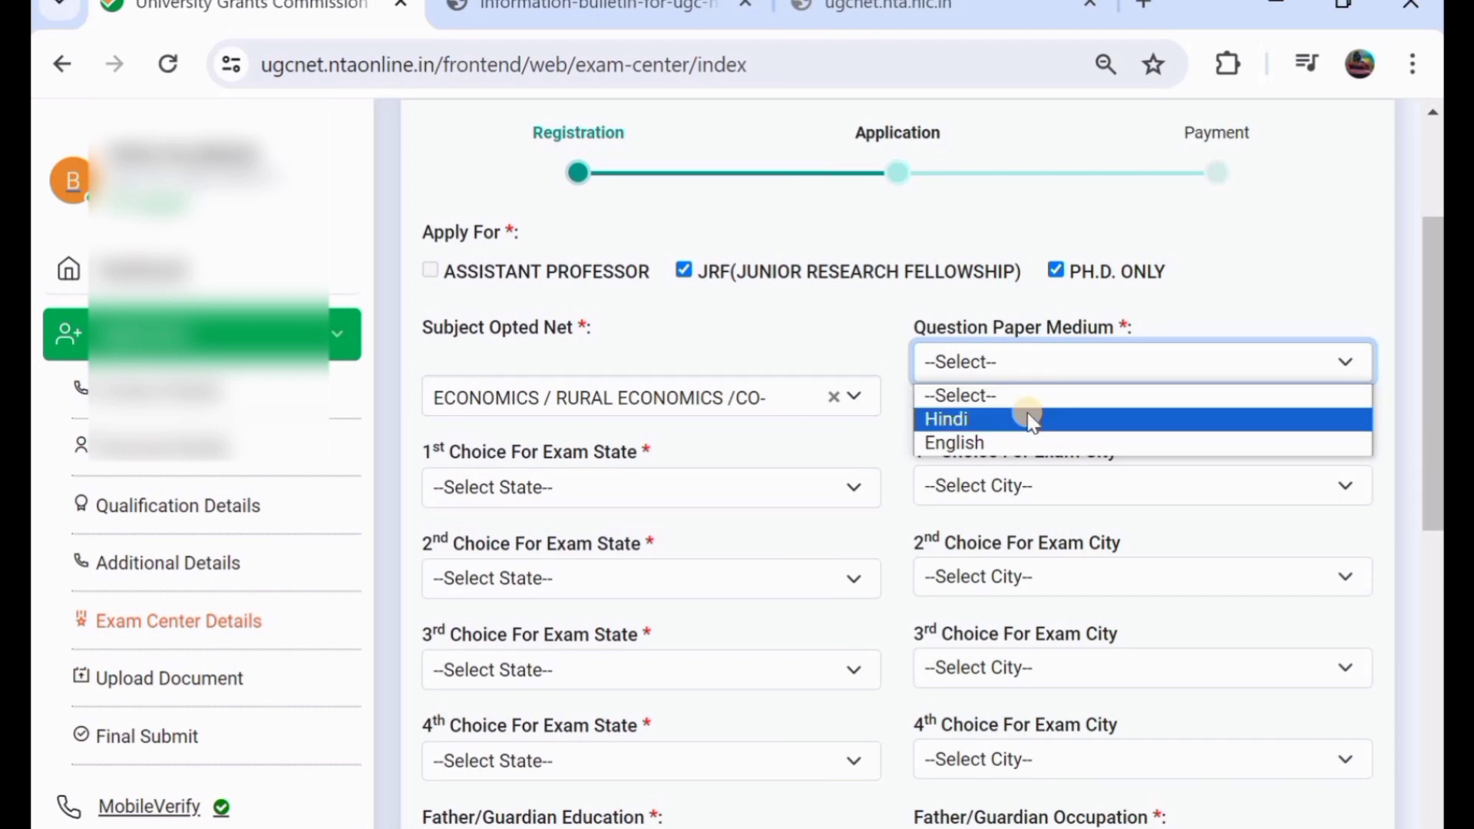
{"action": "left_click", "coordinate": [1026, 443]}
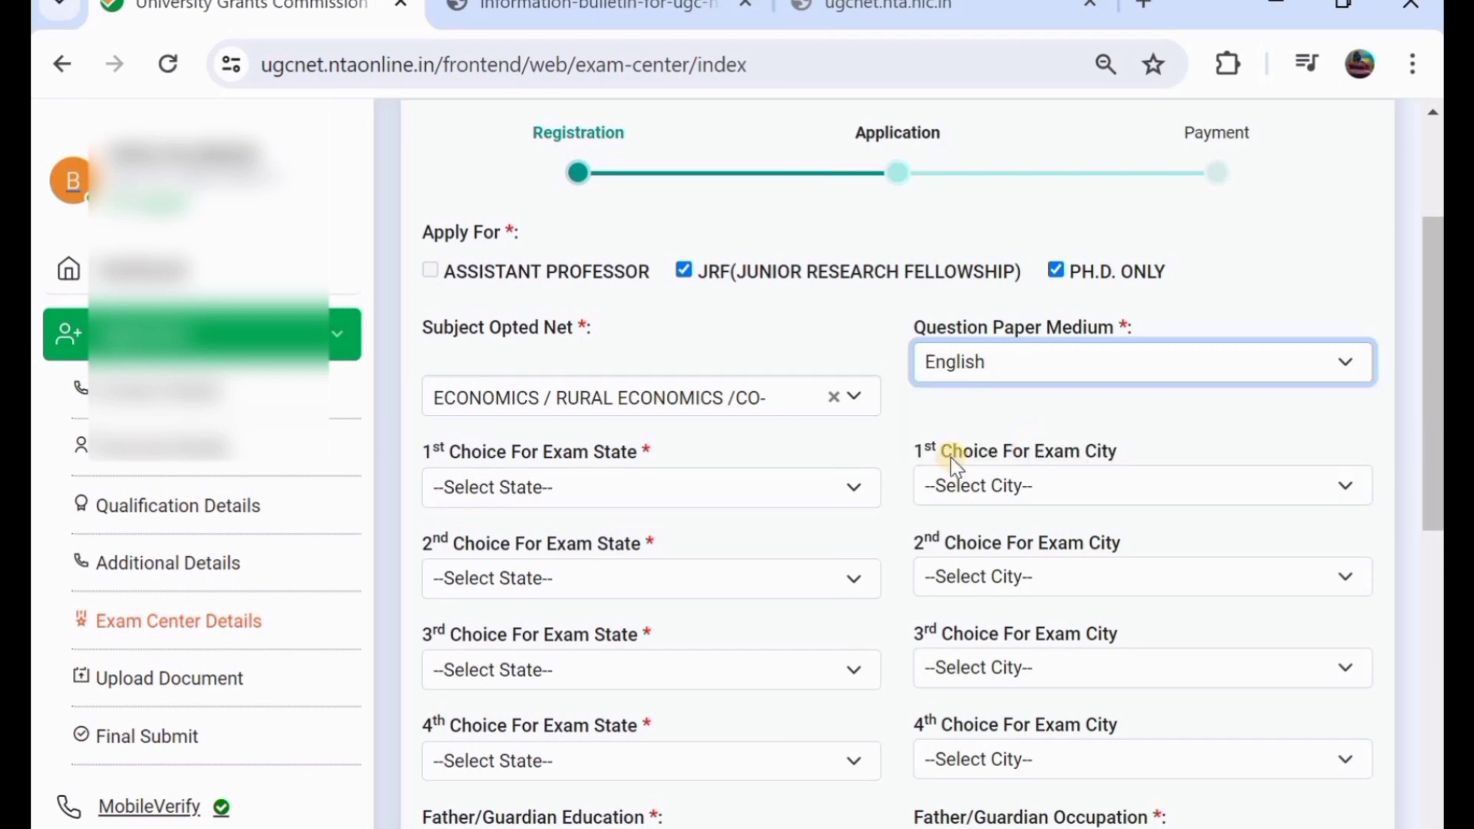
- Set TELANGANA as the first-choice exam state, leaving the exam city lists unselected
{"action": "left_click", "coordinate": [519, 496]}
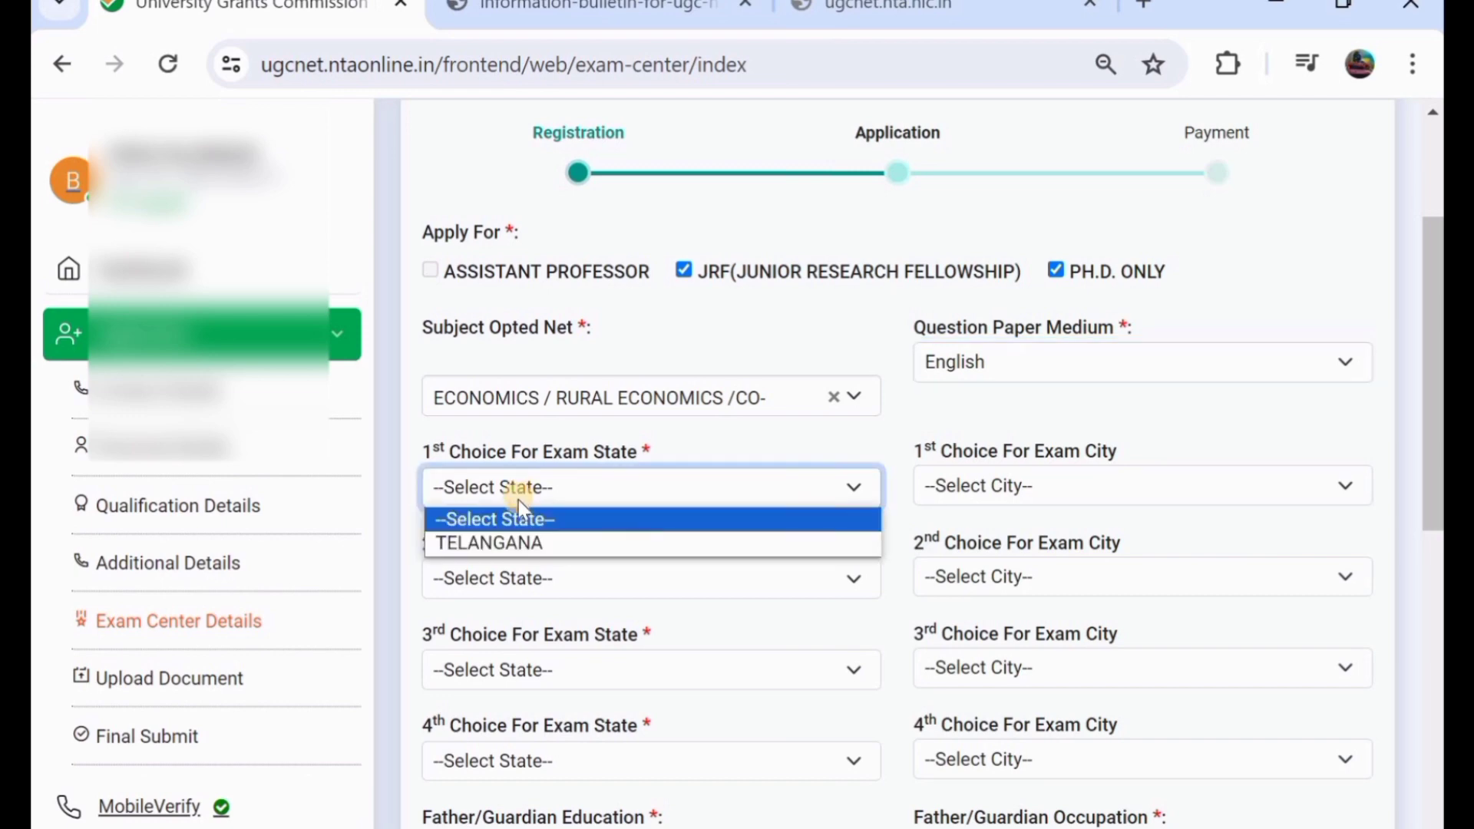
{"action": "left_click", "coordinate": [546, 543]}
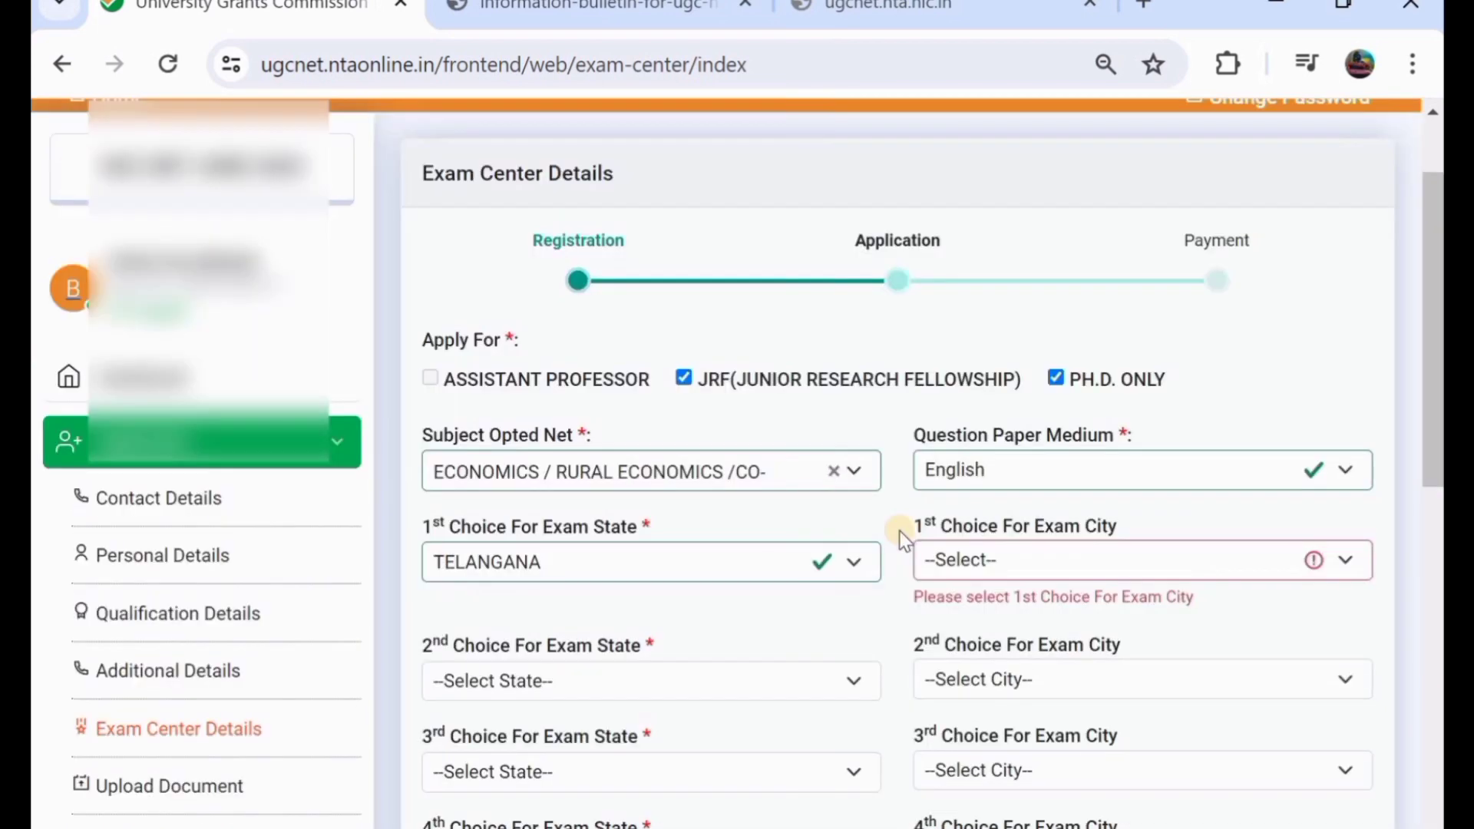
{"action": "left_click", "coordinate": [965, 552]}
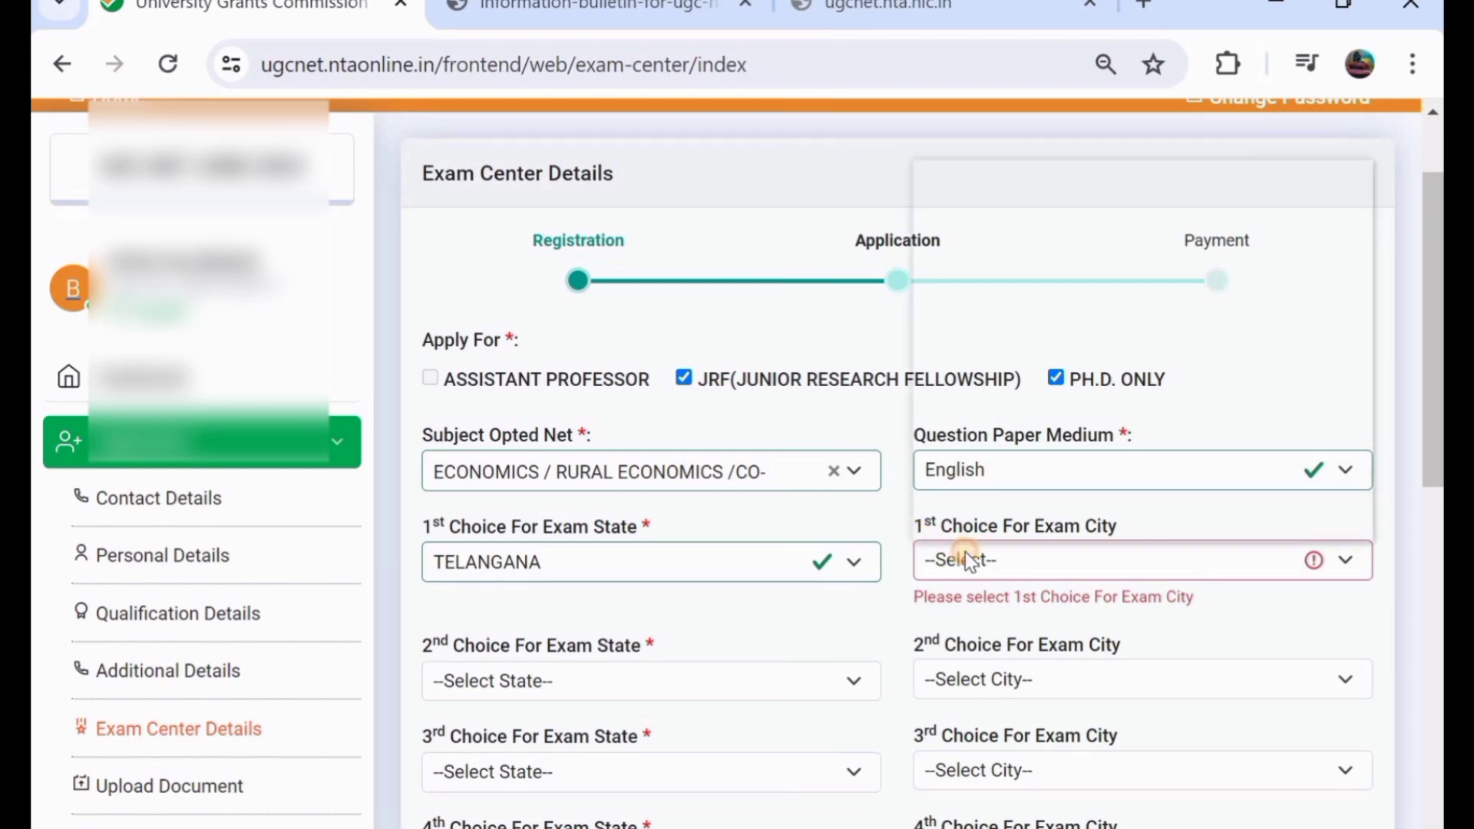
{"action": "left_click", "coordinate": [826, 597]}
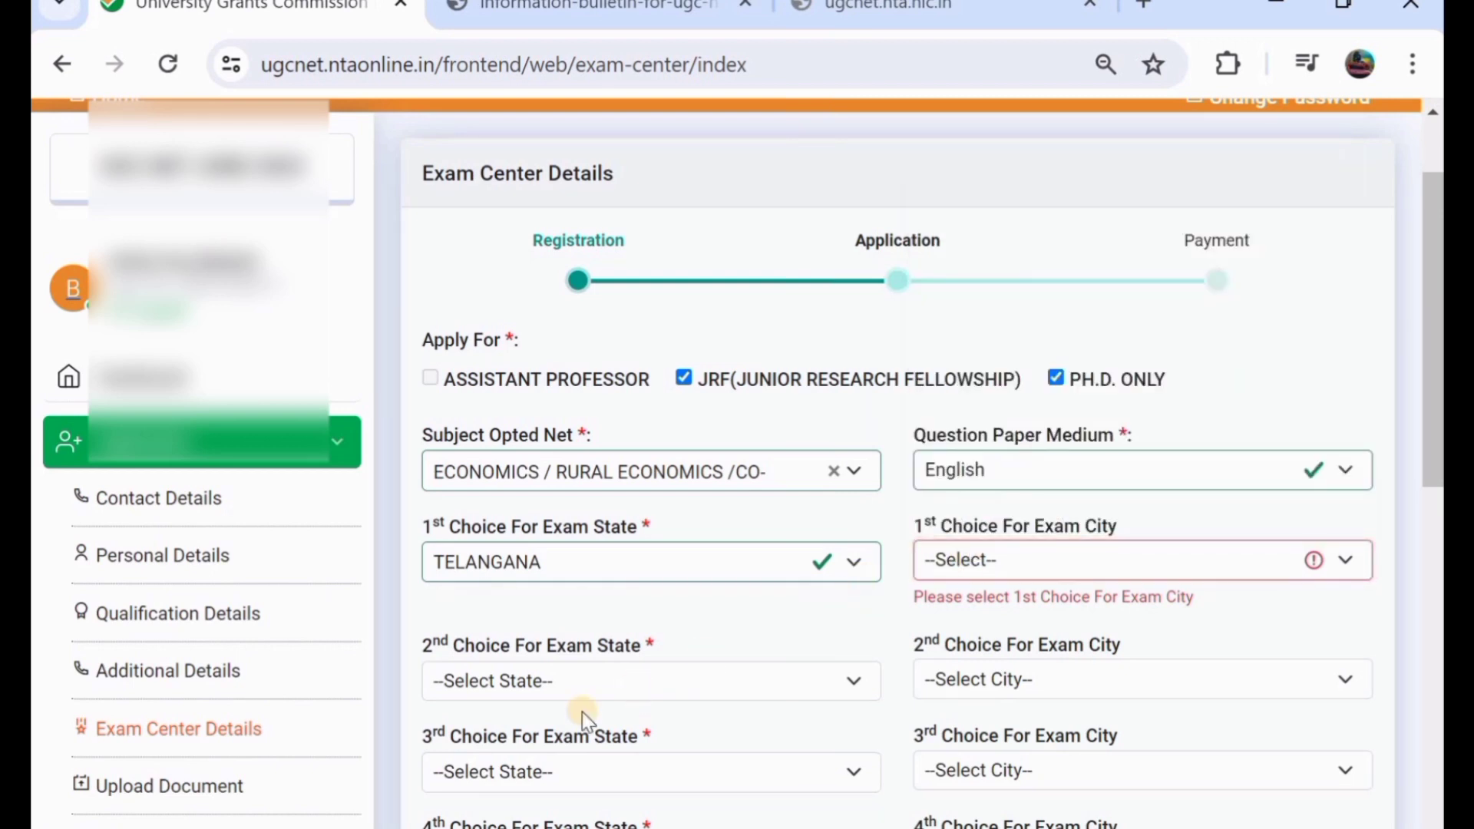
{"action": "left_click", "coordinate": [1037, 681]}
{"action": "left_click", "coordinate": [1032, 680]}
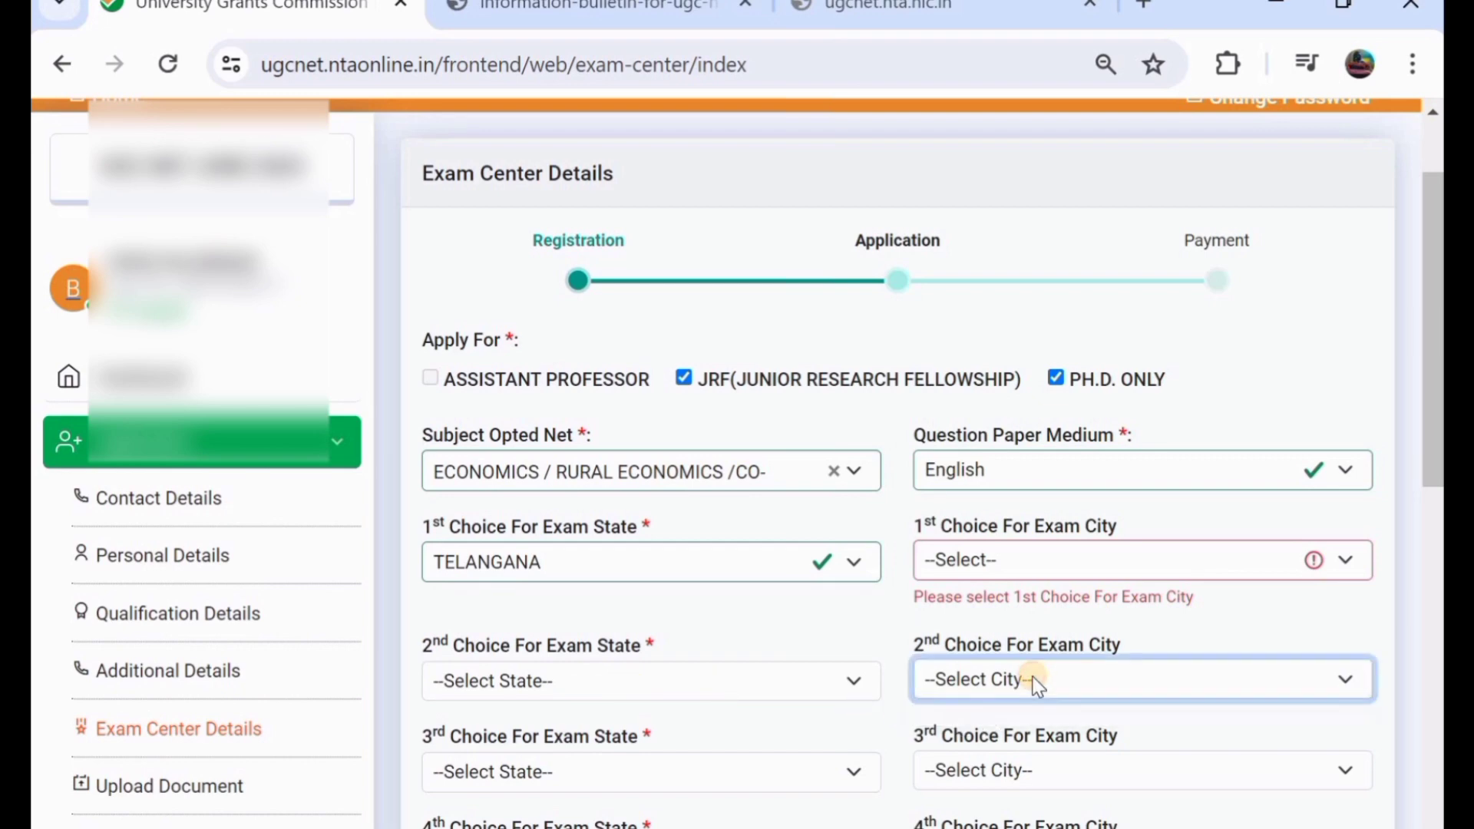
{"action": "scroll", "coordinate": [1015, 681], "scroll_direction": "down", "scroll_amount": 3}
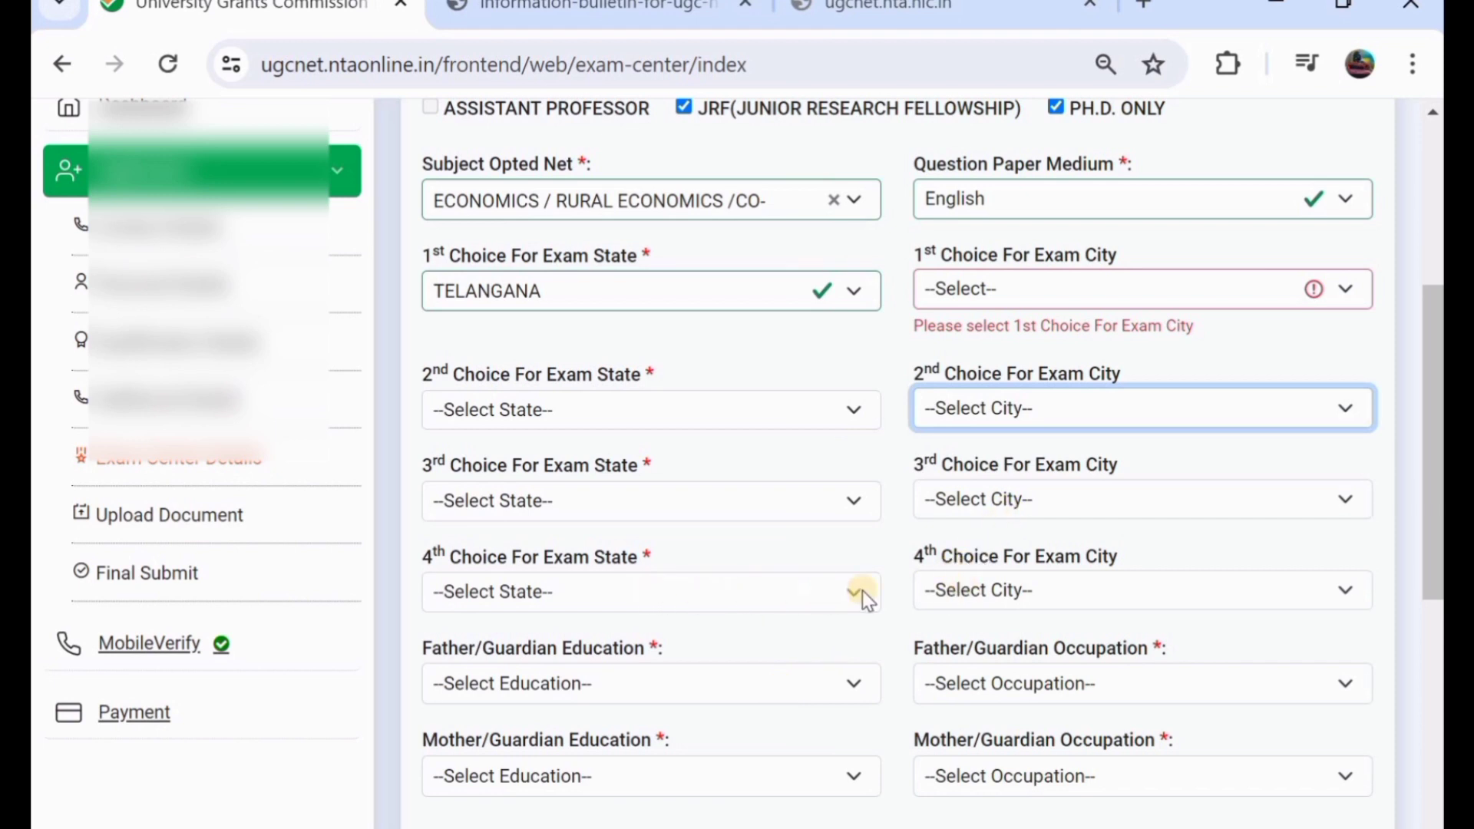
{"action": "scroll", "coordinate": [851, 596], "scroll_direction": "down", "scroll_amount": 1}
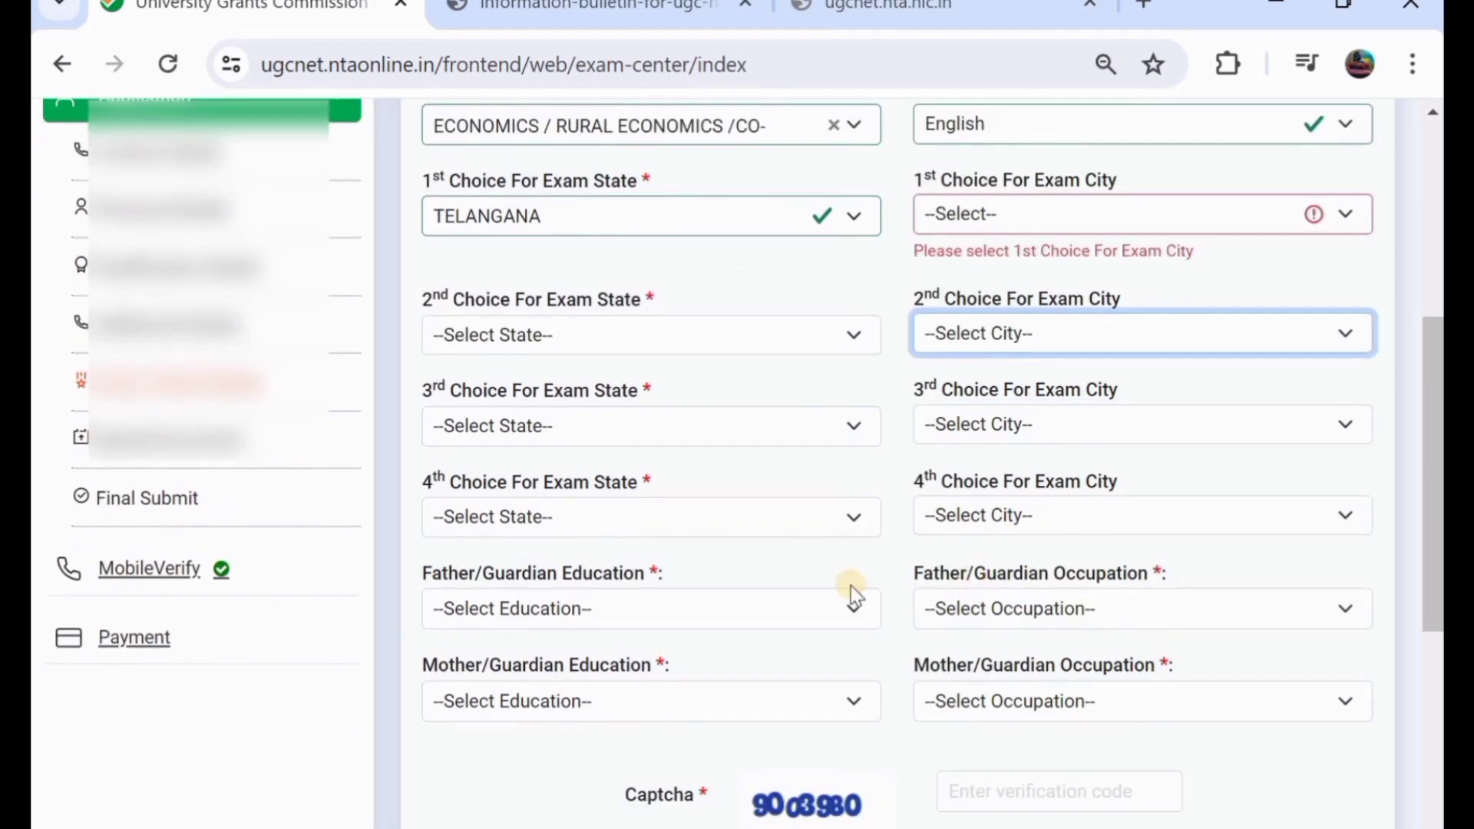
- Open the father's and mother's education and occupation dropdowns without picking values
{"action": "left_click", "coordinate": [566, 612]}
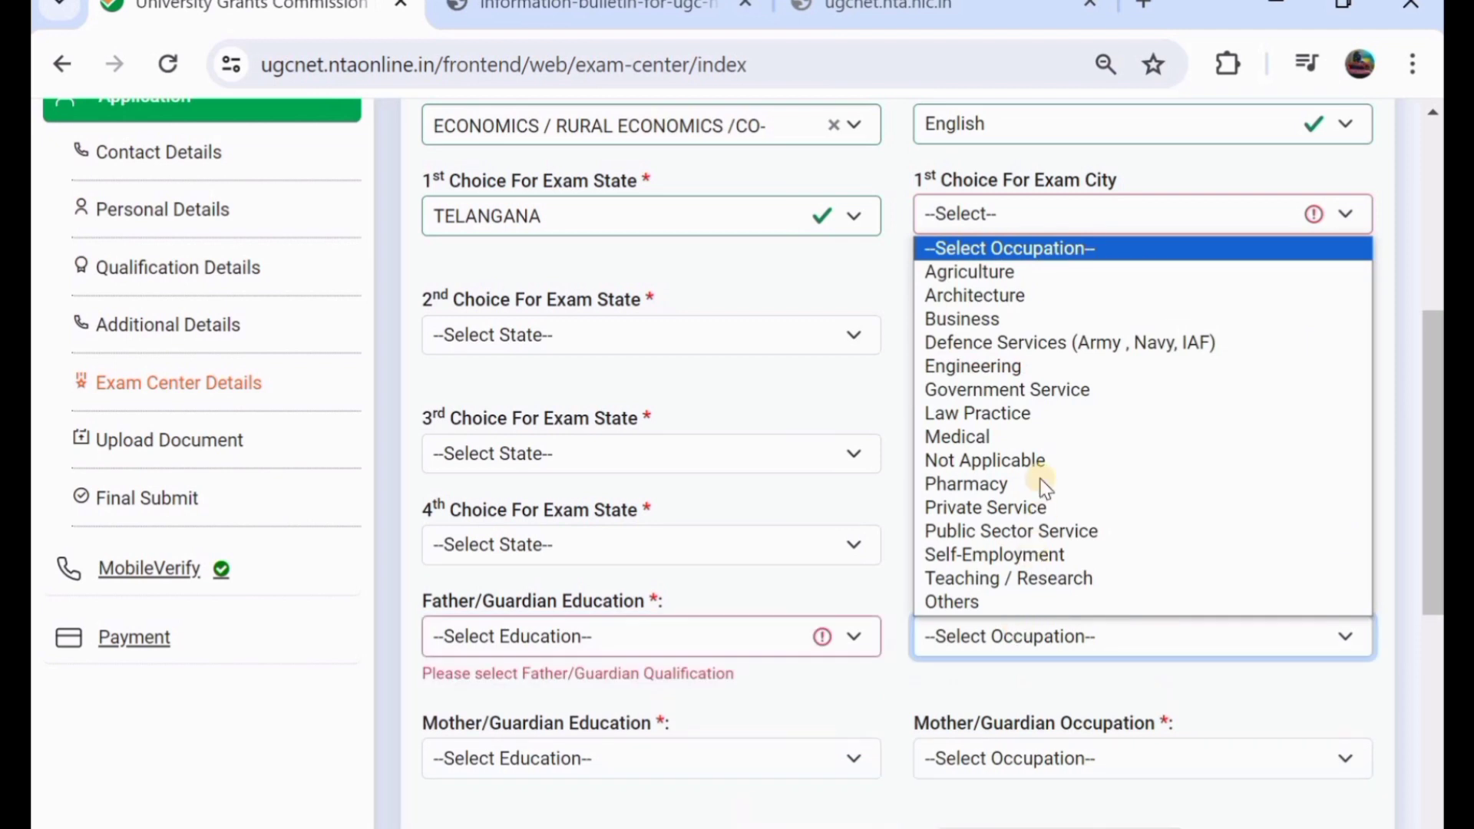
{"action": "left_click", "coordinate": [695, 760]}
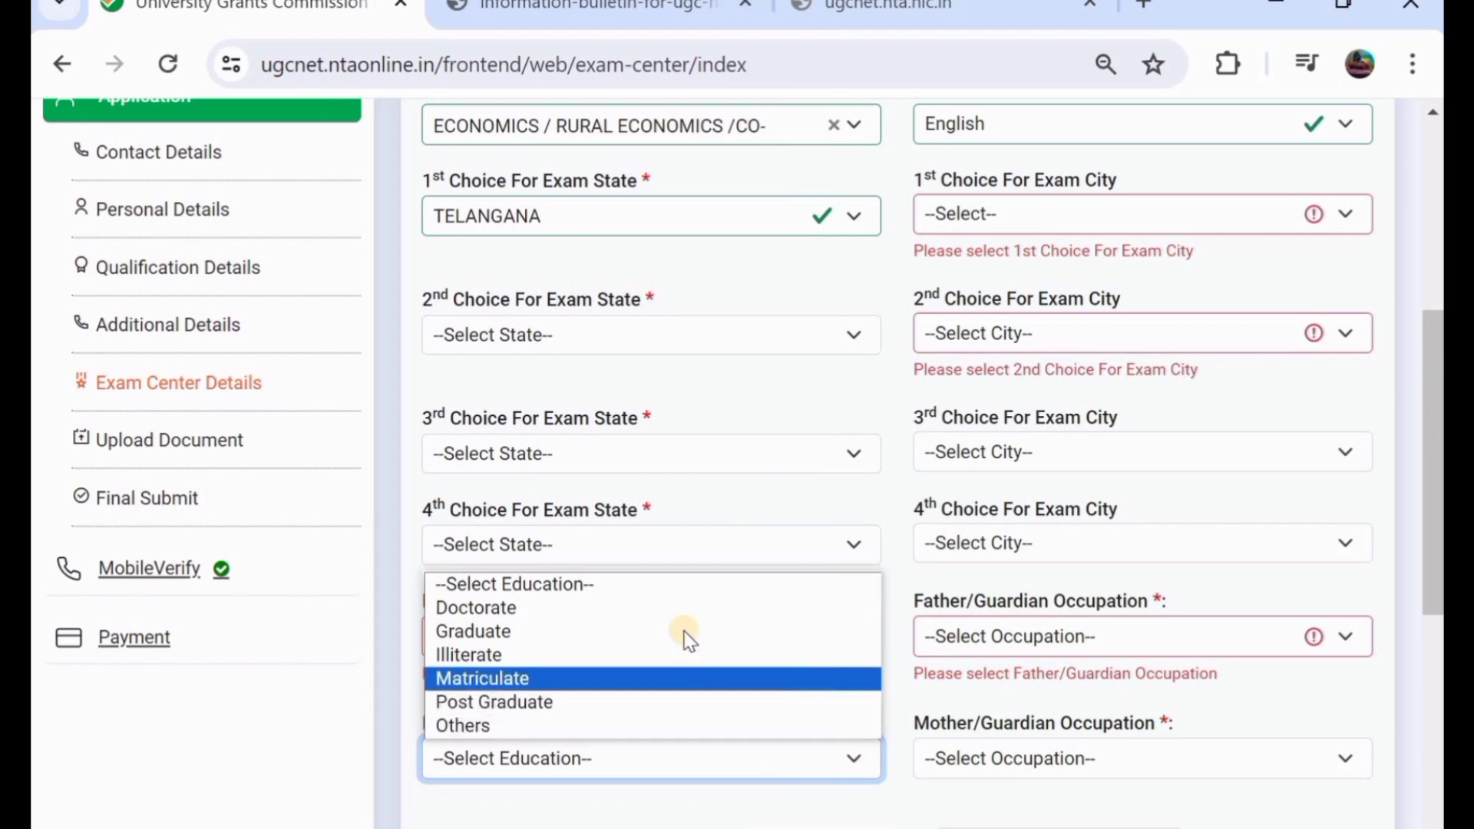
{"action": "left_click", "coordinate": [1013, 787]}
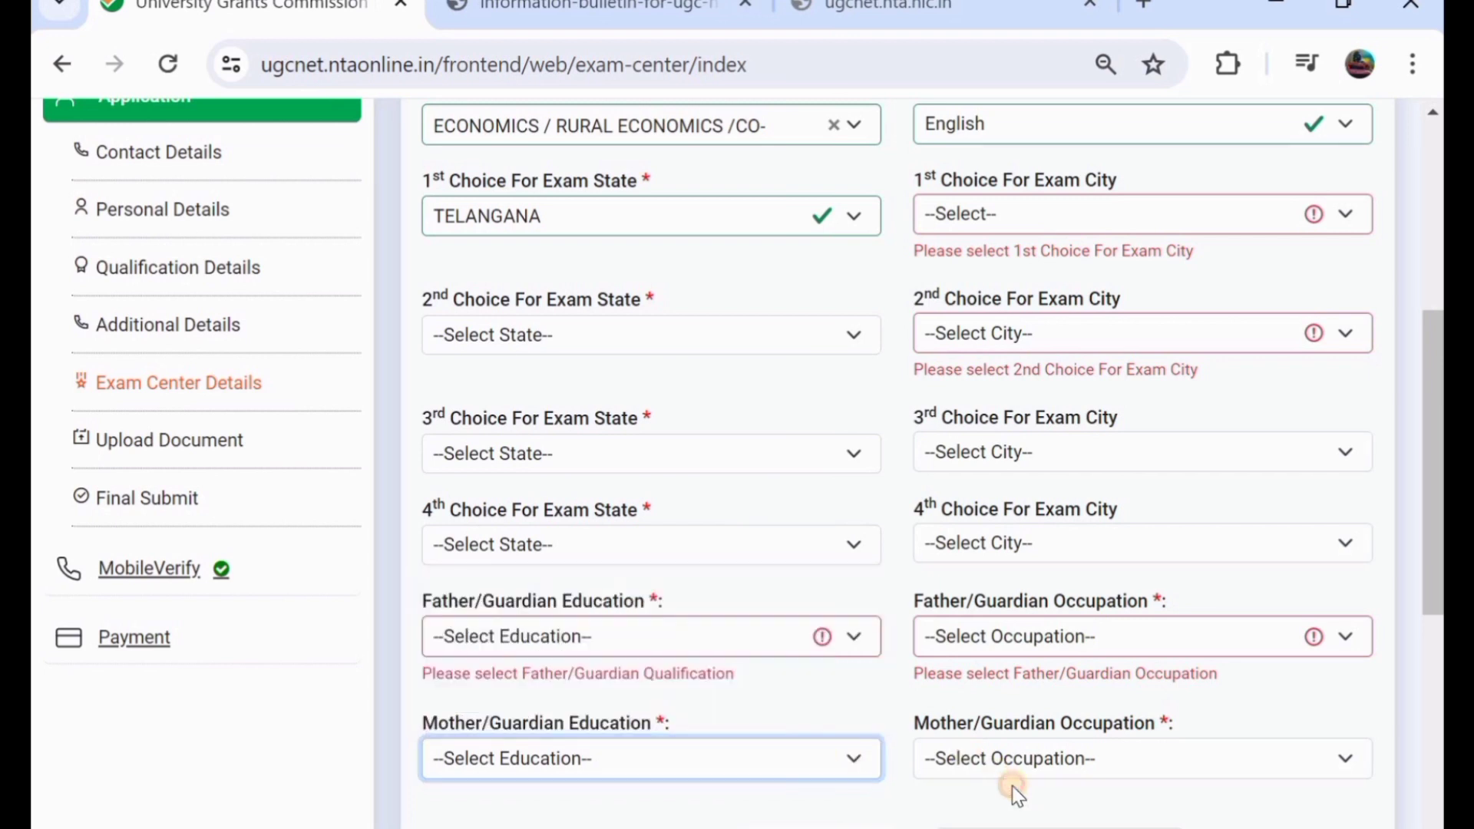
{"action": "left_click", "coordinate": [1037, 759]}
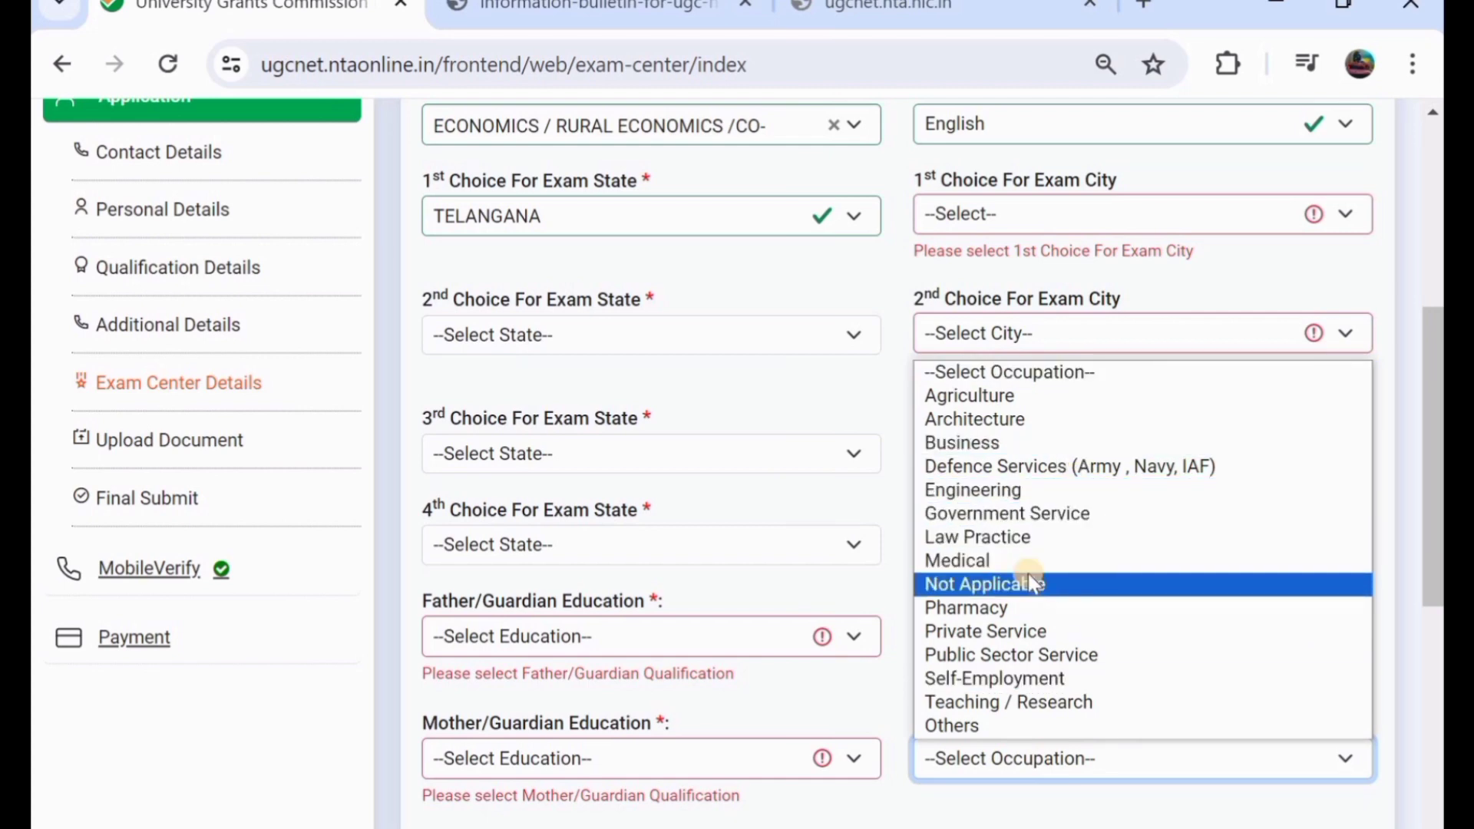
{"action": "scroll", "coordinate": [740, 320], "scroll_direction": "up", "scroll_amount": 1}
{"action": "scroll", "coordinate": [739, 320], "scroll_direction": "down", "scroll_amount": 5}
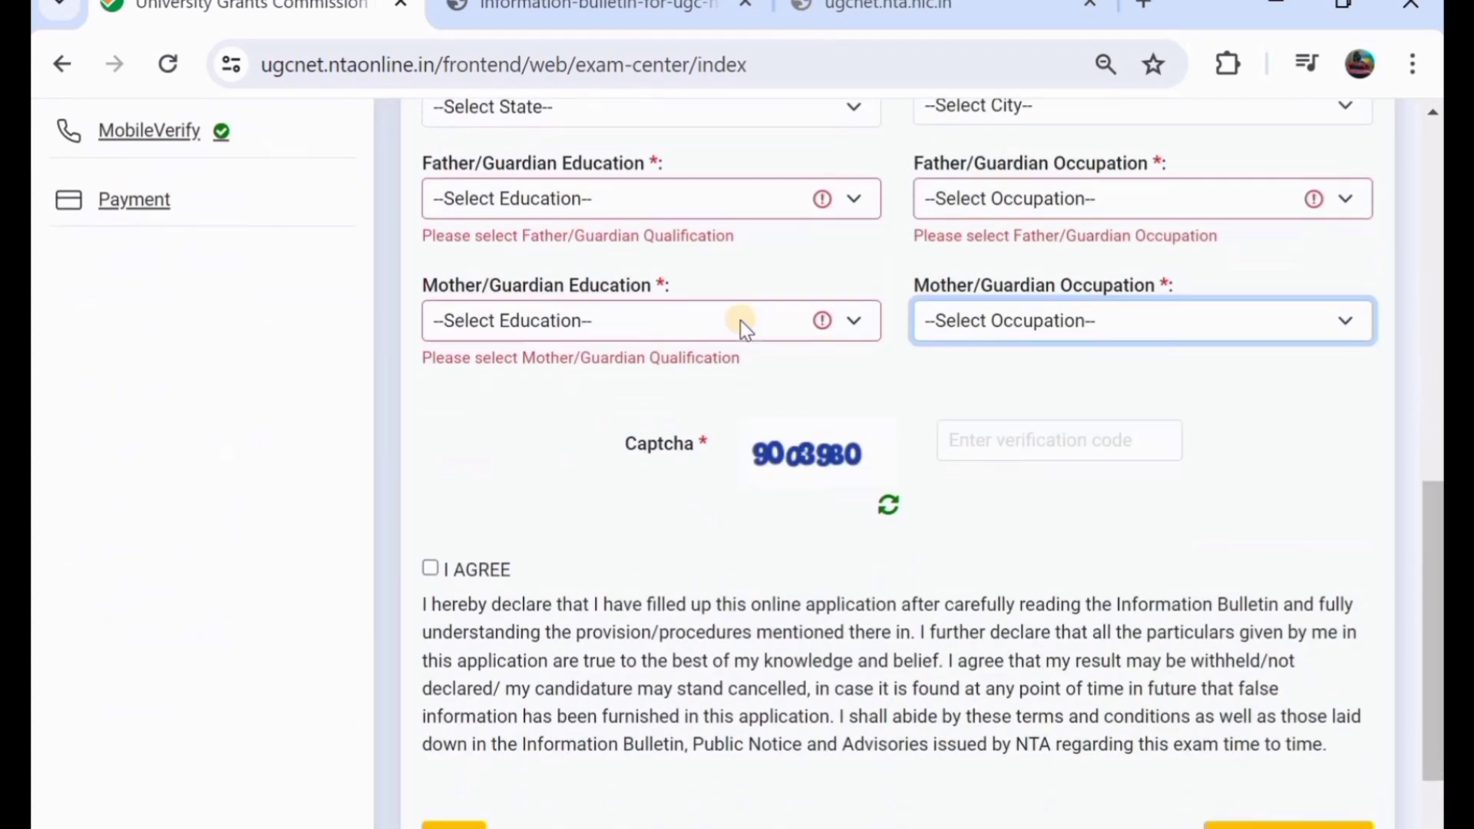
{"action": "scroll", "coordinate": [740, 320], "scroll_direction": "down", "scroll_amount": 1}
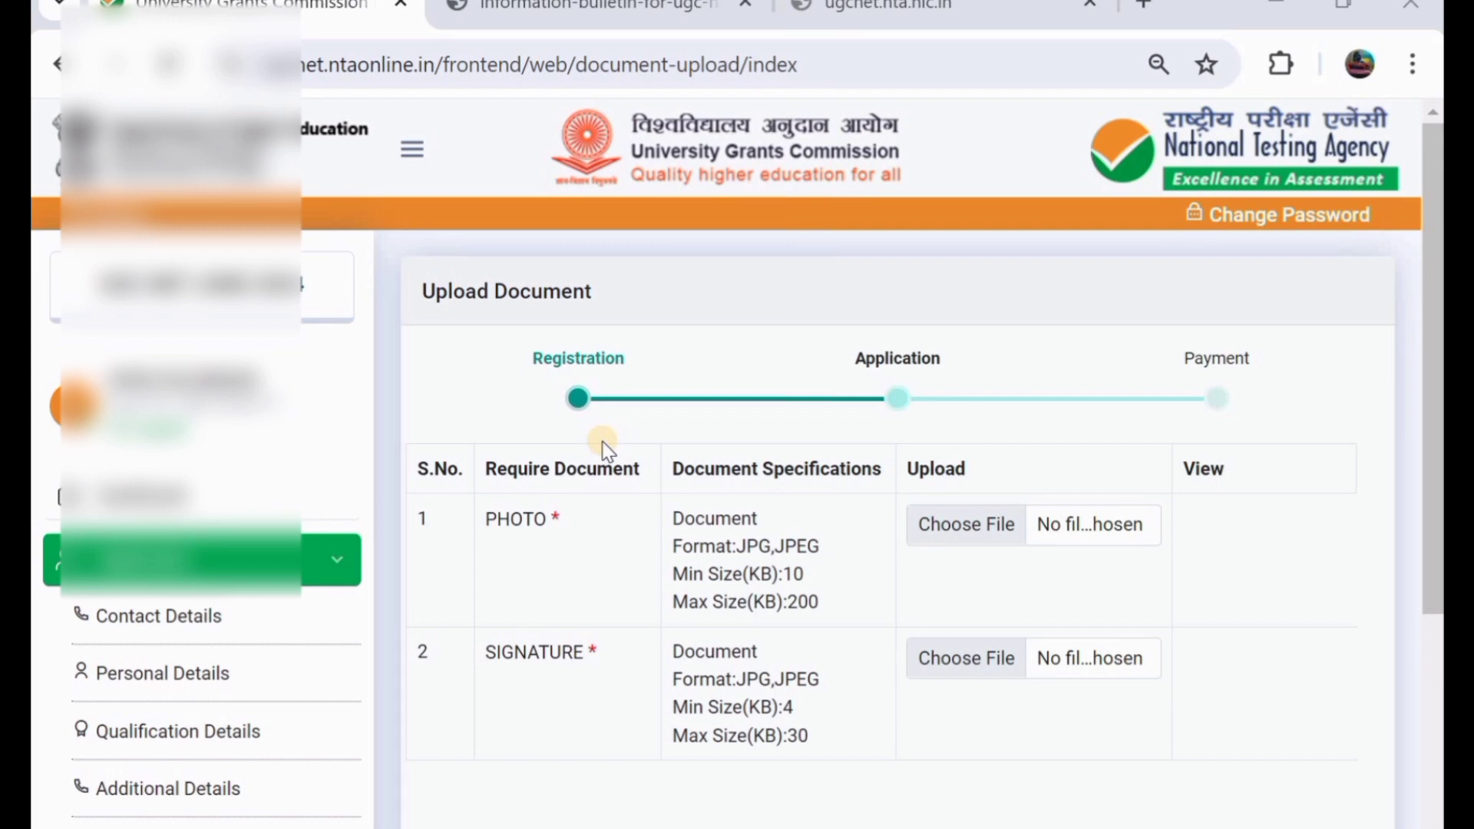
- Scroll down the Upload Document page toward the Final Submit button
{"action": "scroll", "coordinate": [607, 449], "scroll_direction": "down", "scroll_amount": 1}
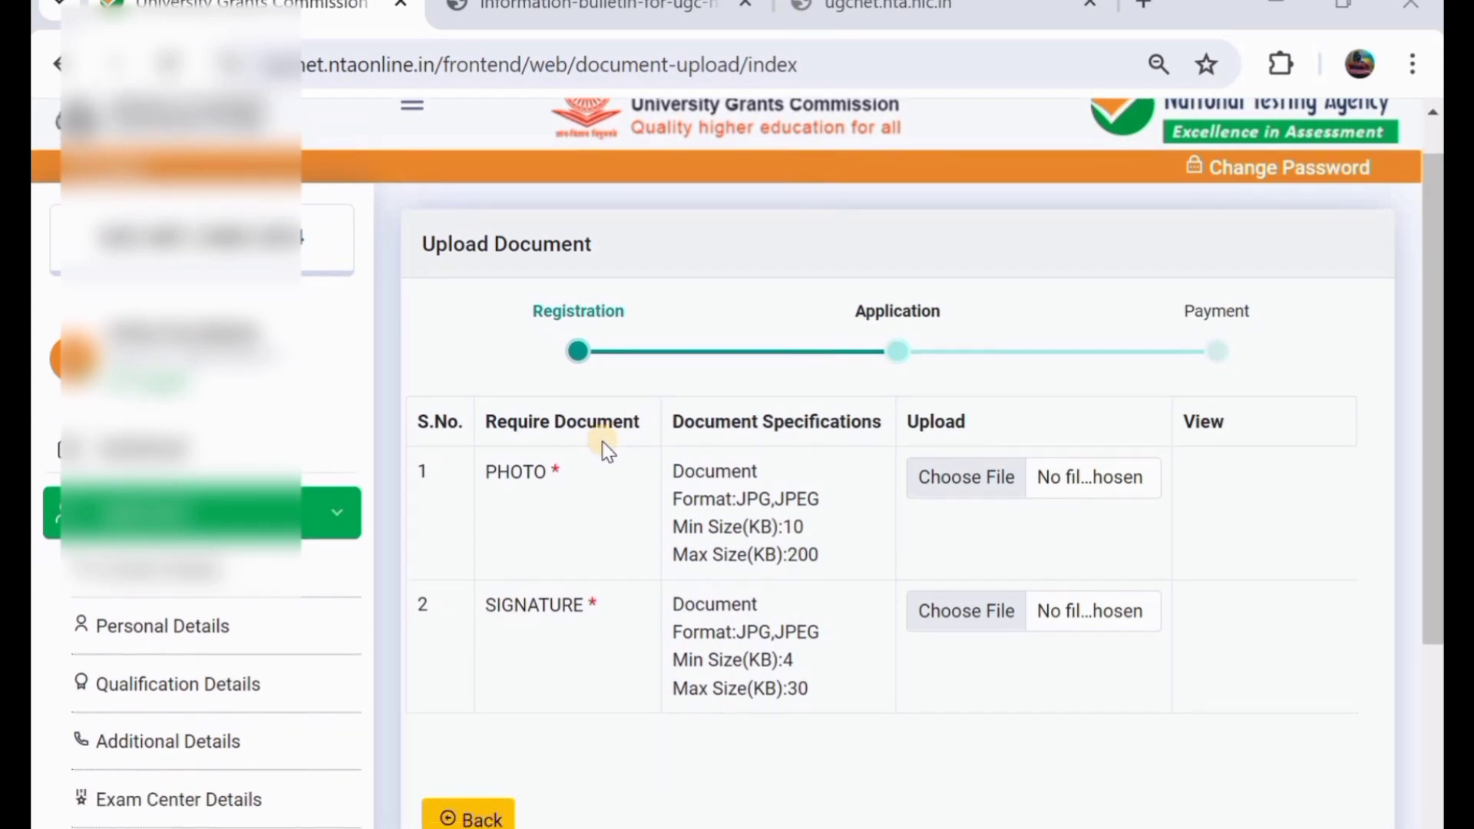
{"action": "scroll", "coordinate": [606, 449], "scroll_direction": "down", "scroll_amount": 1}
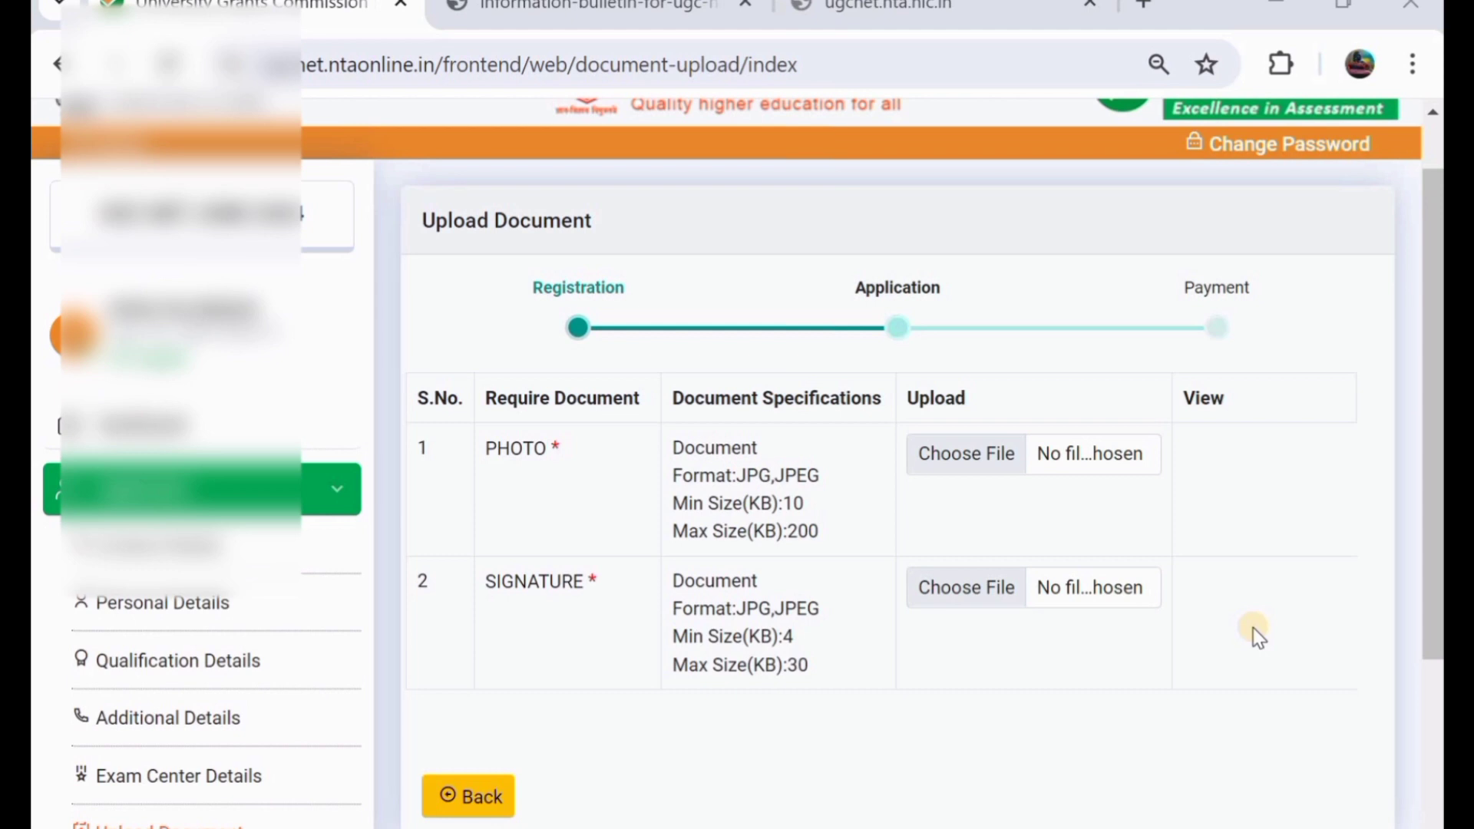
{"action": "scroll", "coordinate": [1253, 628], "scroll_direction": "down", "scroll_amount": 2}
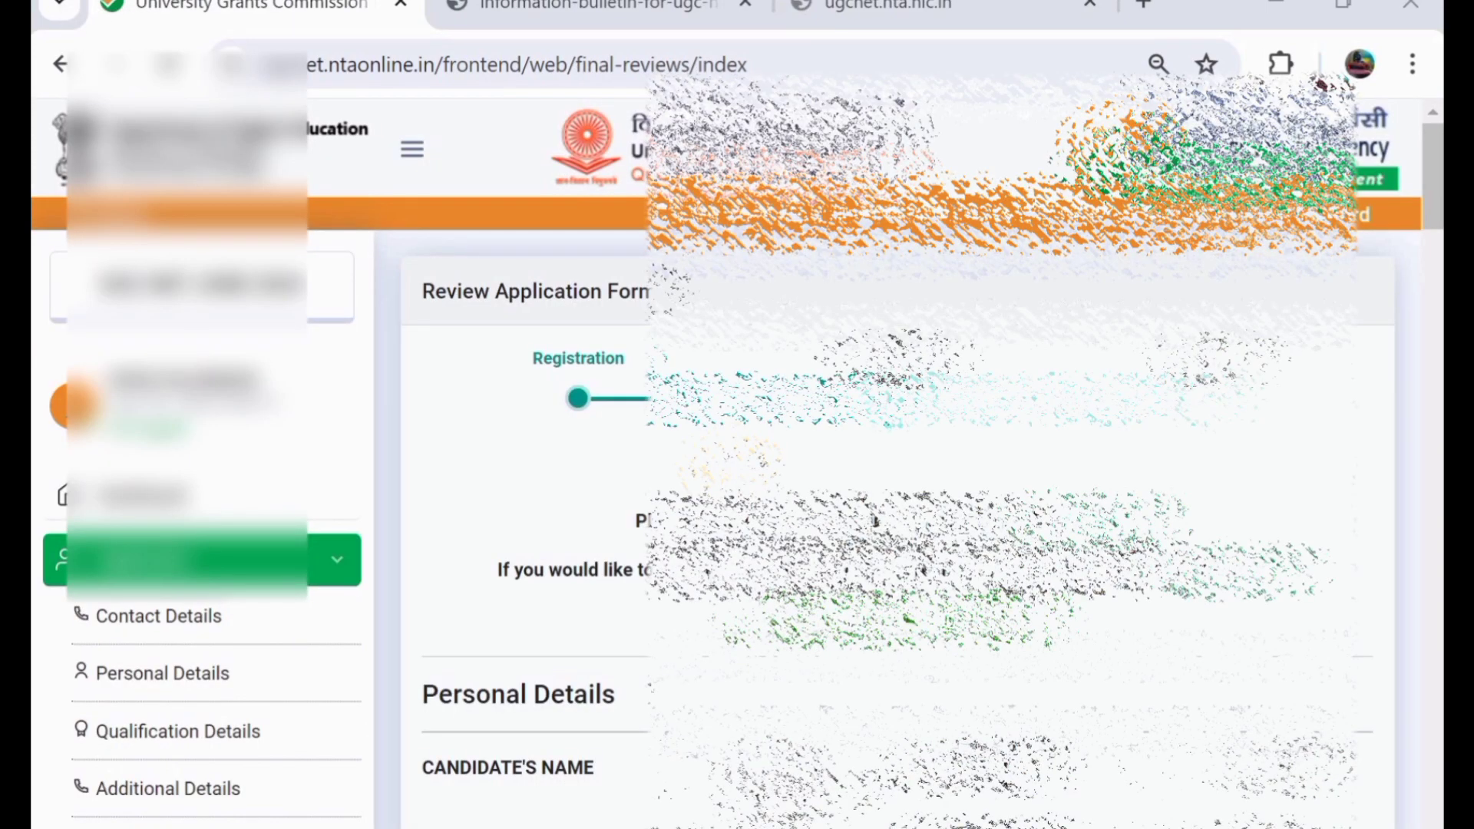
- Scroll through every Review Application Form section down to the uploaded photo and signature
{"action": "scroll", "coordinate": [737, 452], "scroll_direction": "down", "scroll_amount": 2}
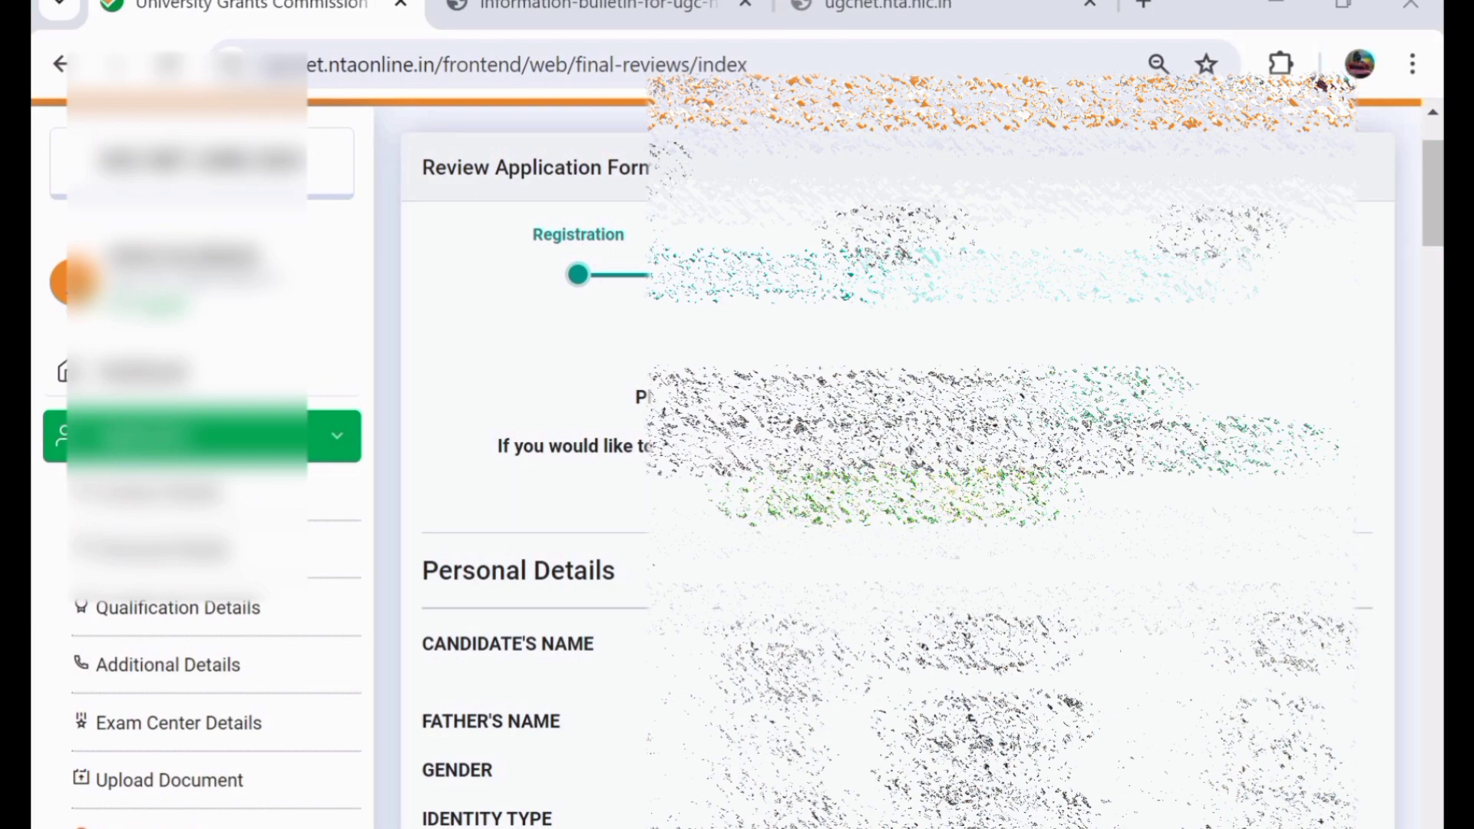
{"action": "scroll", "coordinate": [737, 461], "scroll_direction": "down", "scroll_amount": 3}
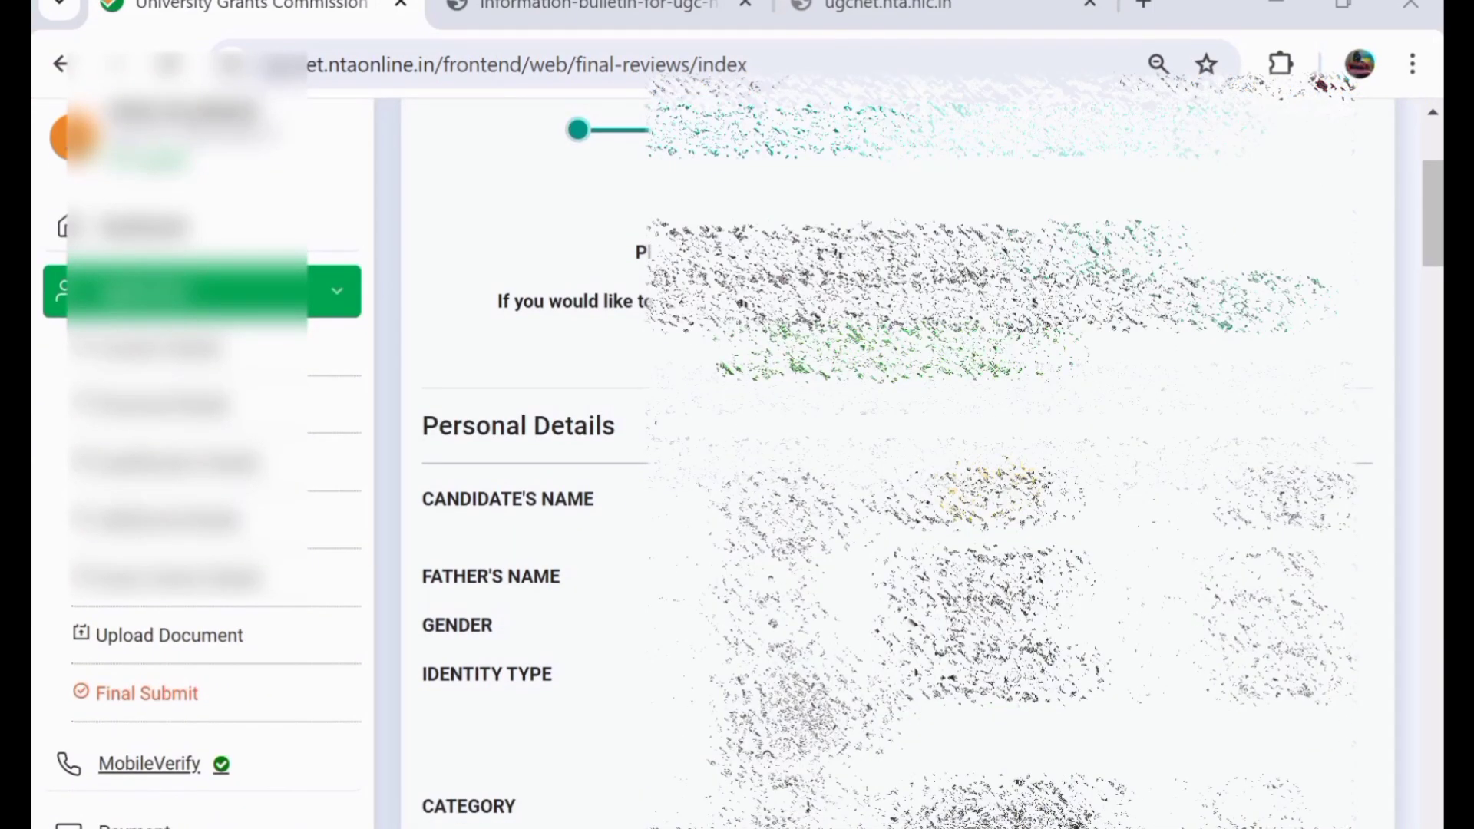
{"action": "scroll", "coordinate": [882, 460], "scroll_direction": "down", "scroll_amount": 2}
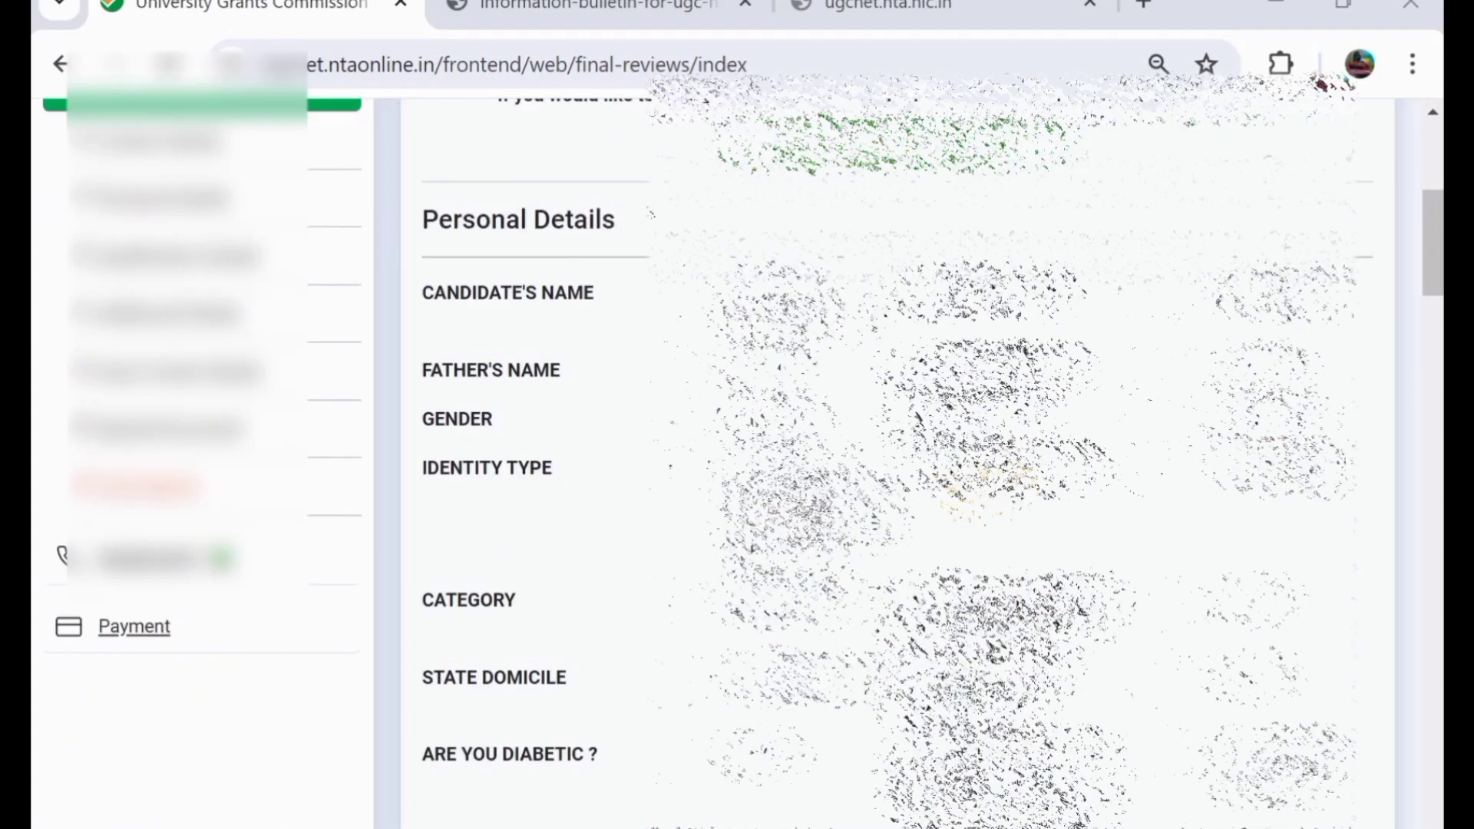
{"action": "scroll", "coordinate": [883, 460], "scroll_direction": "down", "scroll_amount": 6}
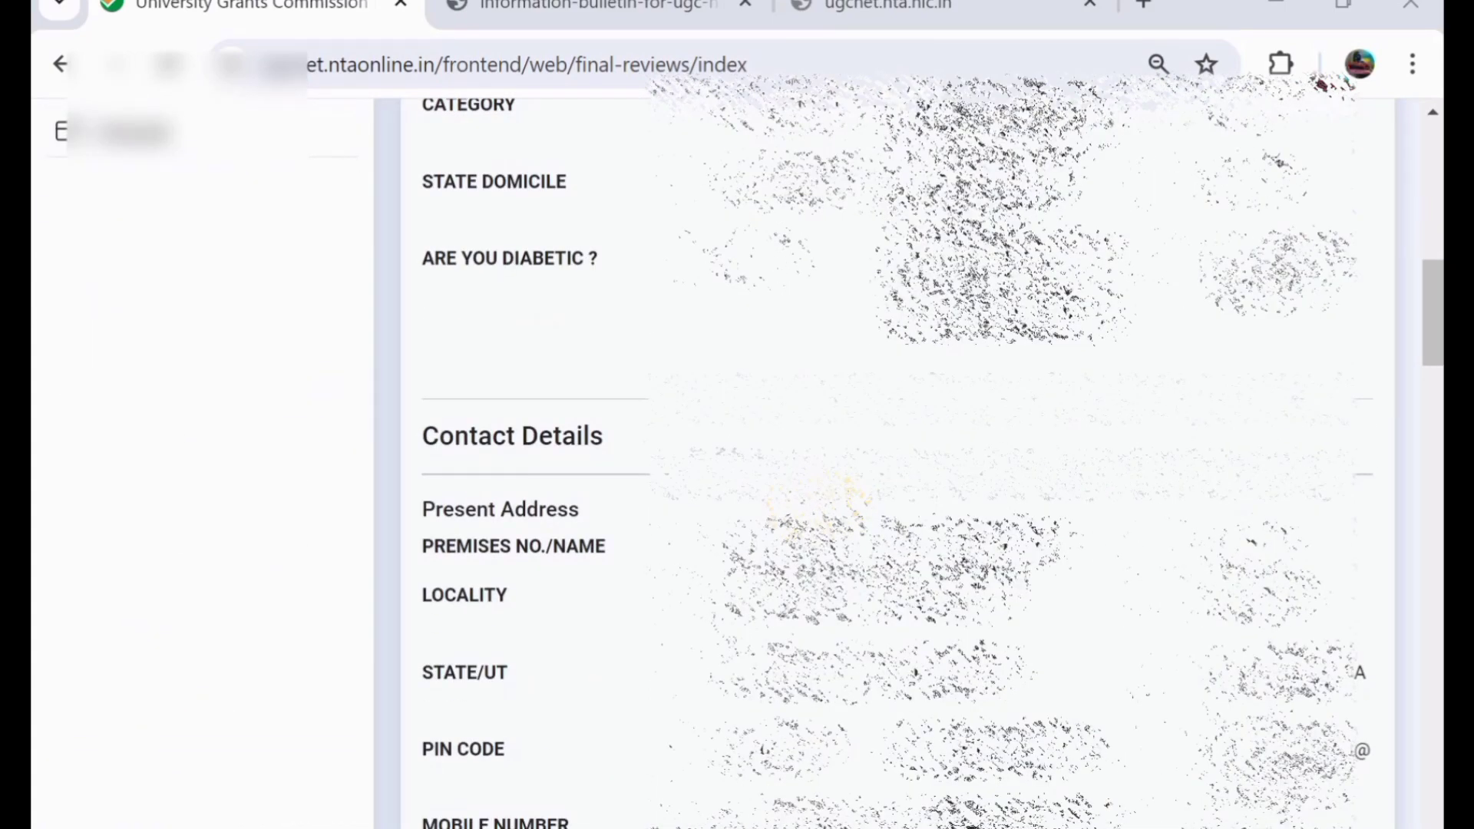
{"action": "scroll", "coordinate": [883, 460], "scroll_direction": "down", "scroll_amount": 13}
{"action": "scroll", "coordinate": [883, 461], "scroll_direction": "down", "scroll_amount": 14}
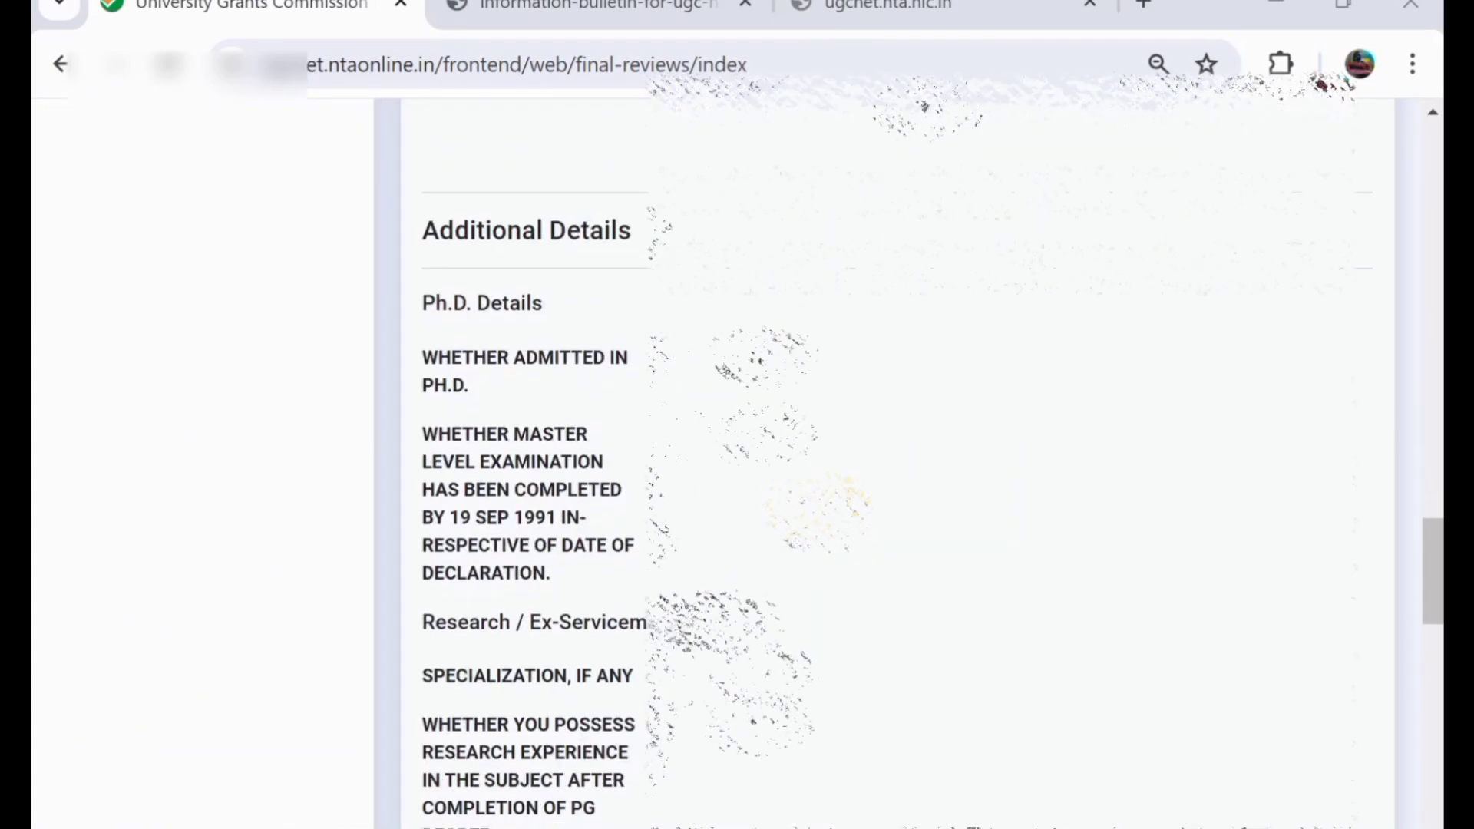
{"action": "scroll", "coordinate": [883, 461], "scroll_direction": "down", "scroll_amount": 5}
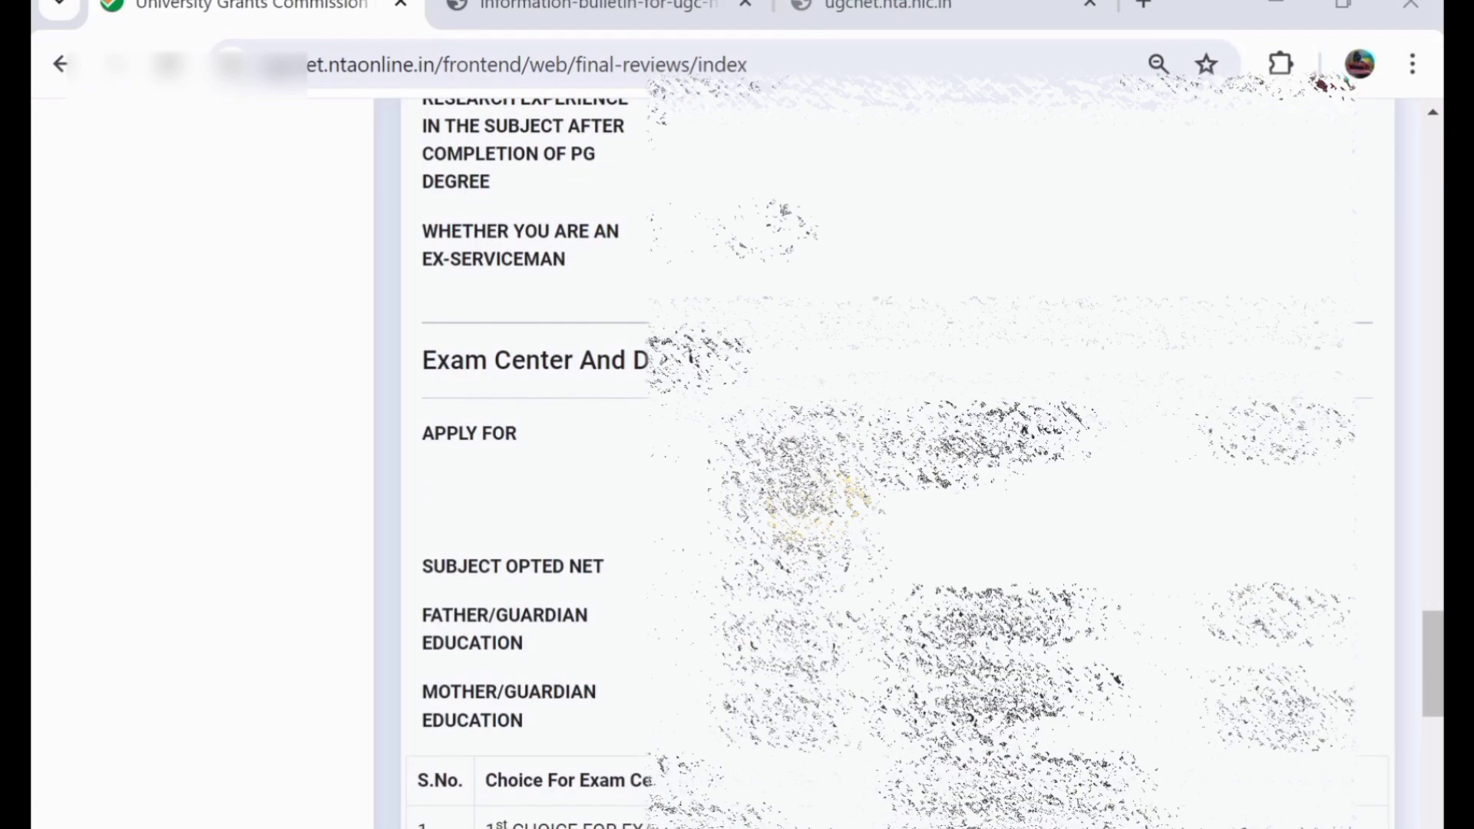
{"action": "scroll", "coordinate": [883, 461], "scroll_direction": "down", "scroll_amount": 3}
{"action": "scroll", "coordinate": [883, 460], "scroll_direction": "down", "scroll_amount": 6}
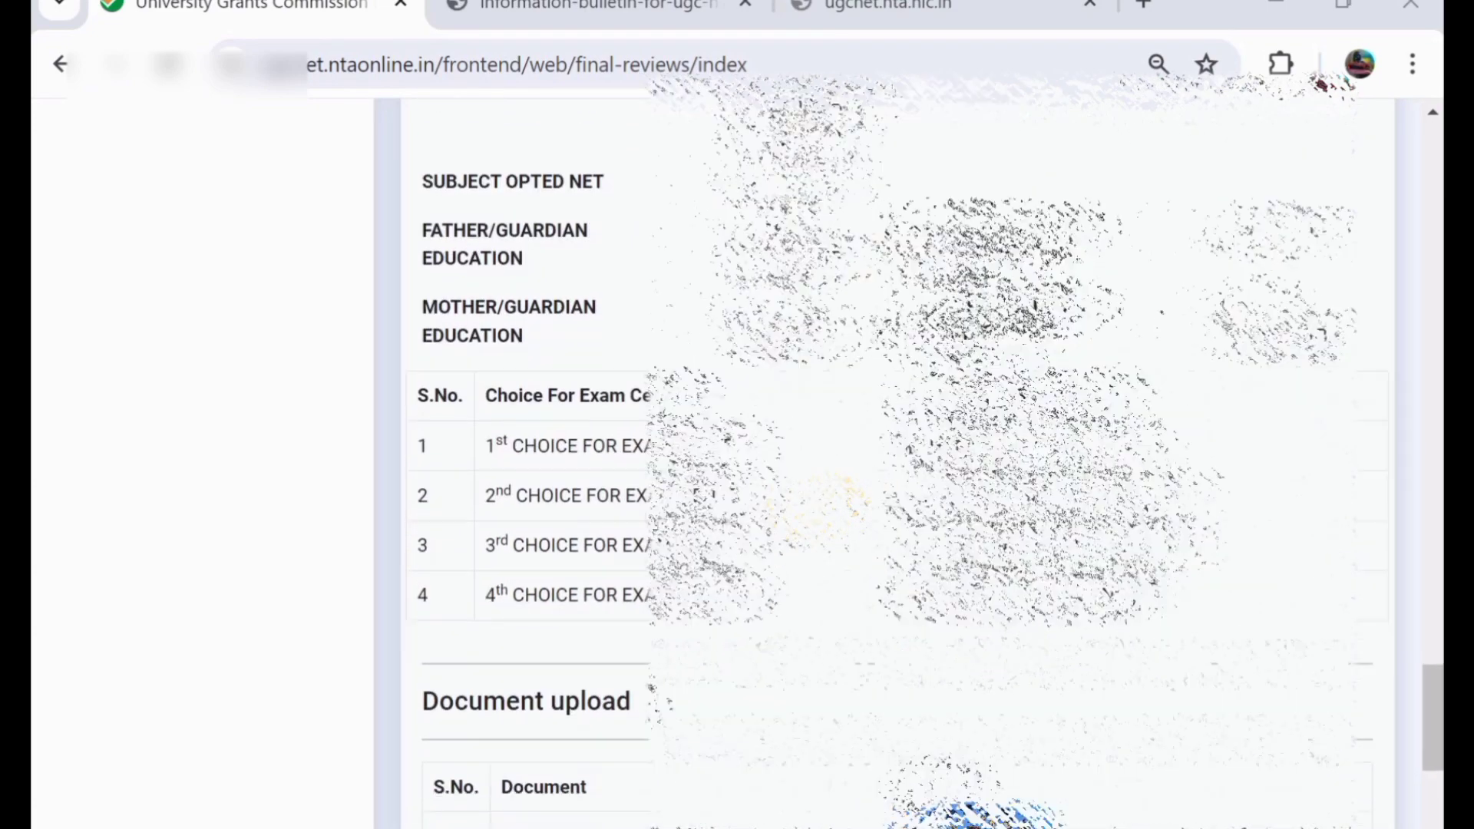
{"action": "scroll", "coordinate": [882, 461], "scroll_direction": "down", "scroll_amount": 1}
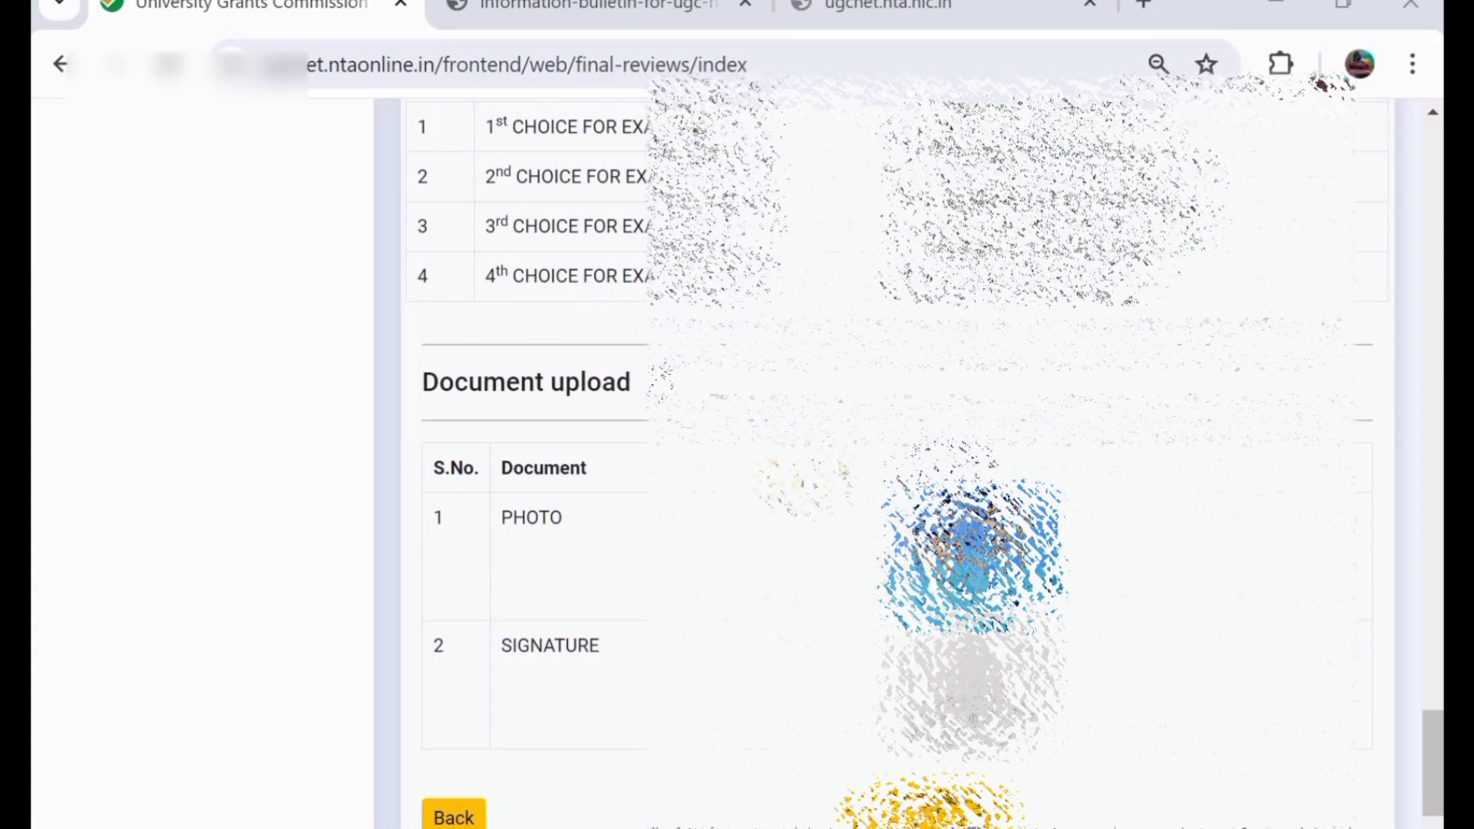
{"action": "scroll", "coordinate": [883, 460], "scroll_direction": "up", "scroll_amount": 20}
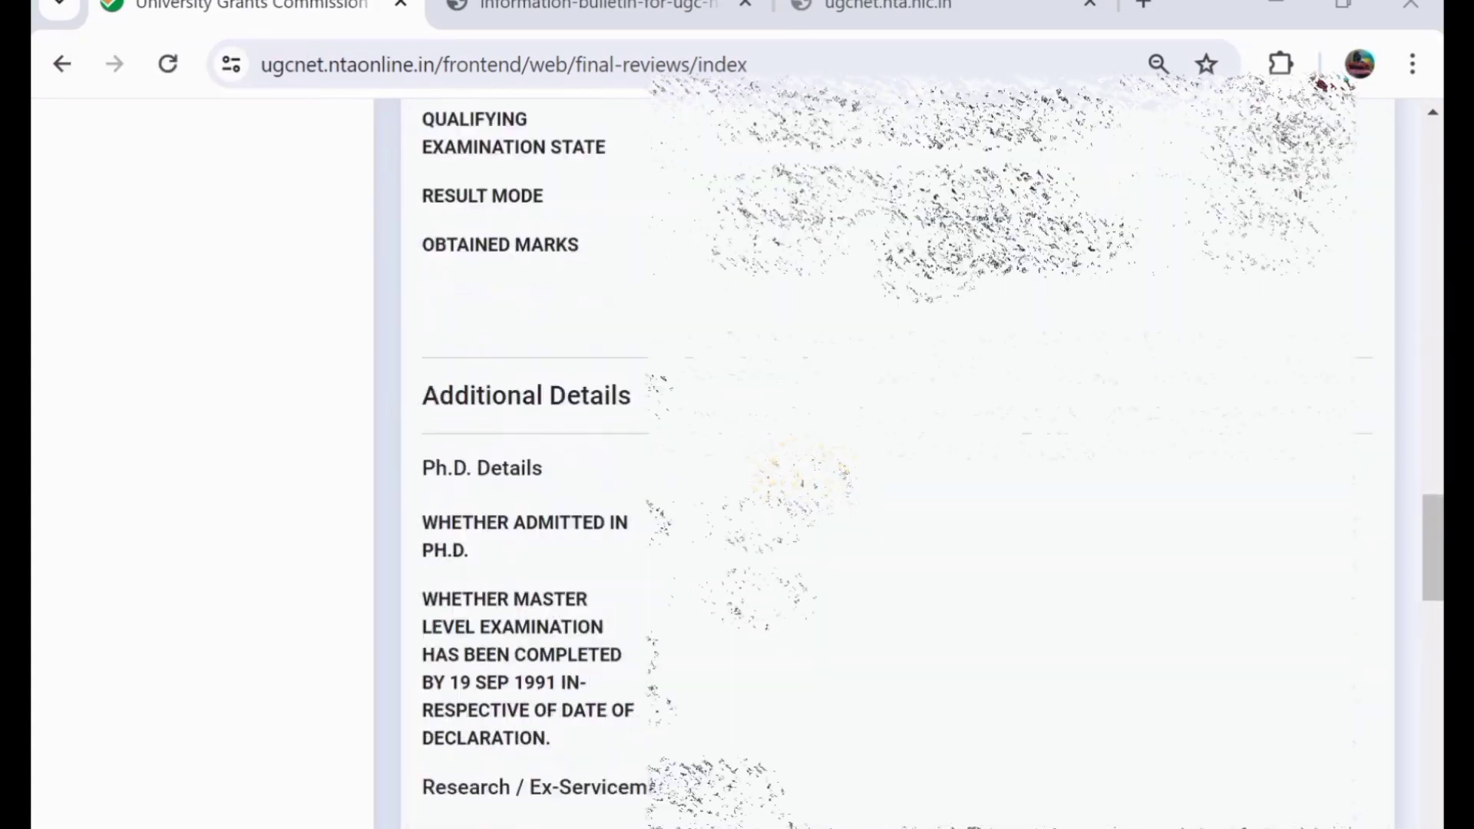
{"action": "scroll", "coordinate": [883, 461], "scroll_direction": "up", "scroll_amount": 17}
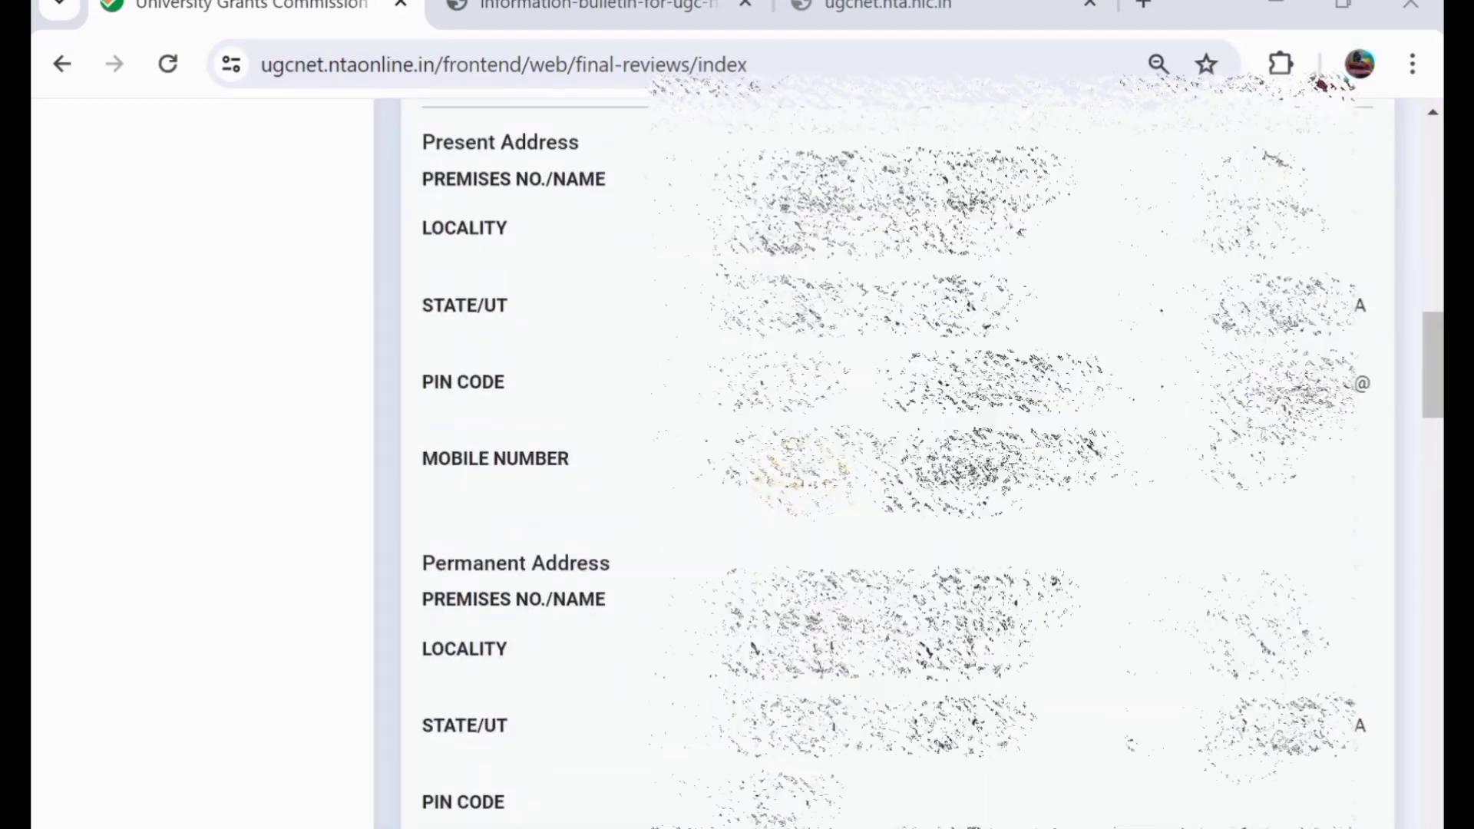
{"action": "scroll", "coordinate": [882, 460], "scroll_direction": "up", "scroll_amount": 15}
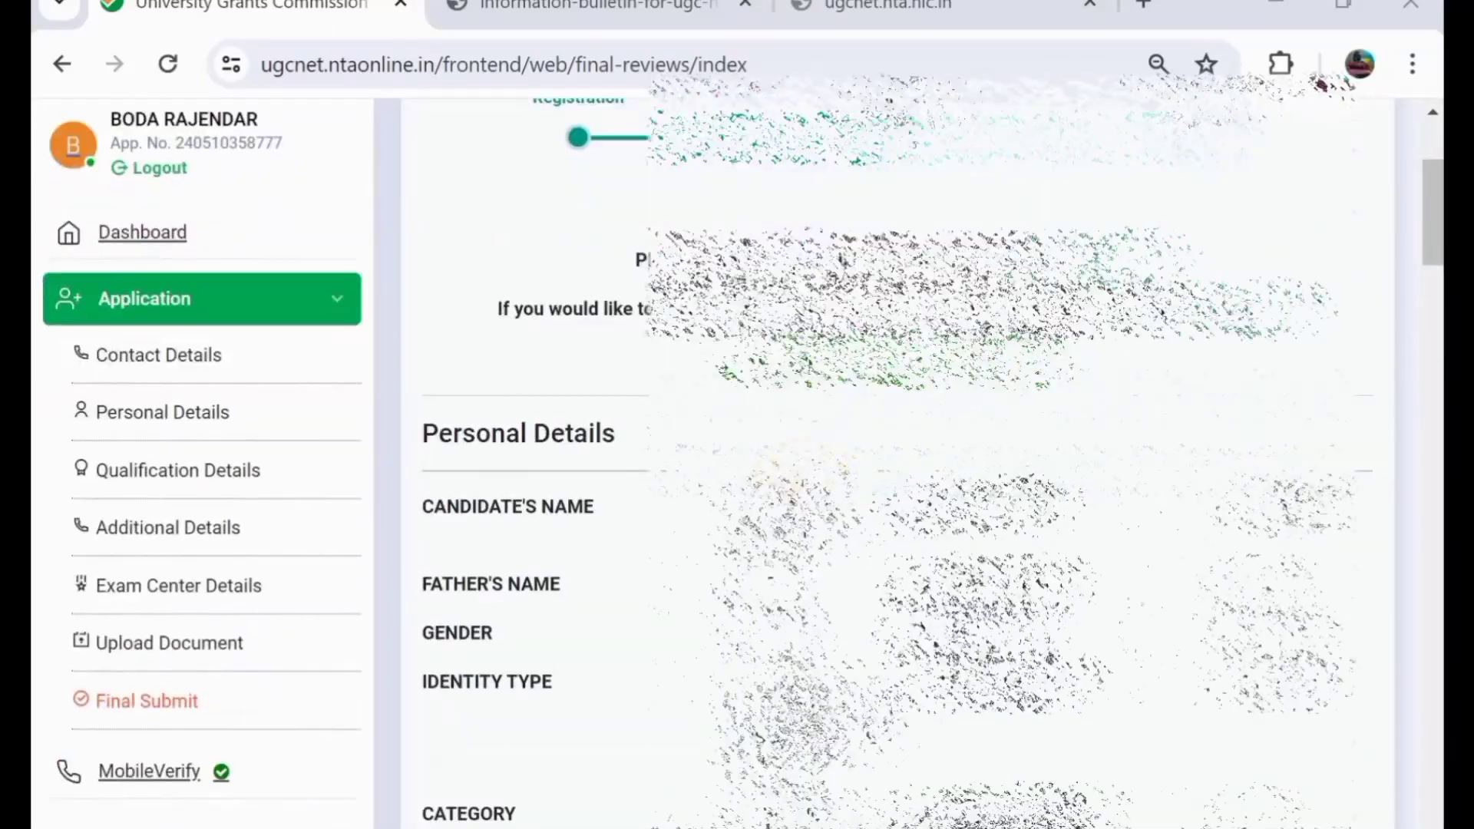
{"action": "scroll", "coordinate": [754, 127], "scroll_direction": "down", "scroll_amount": 11}
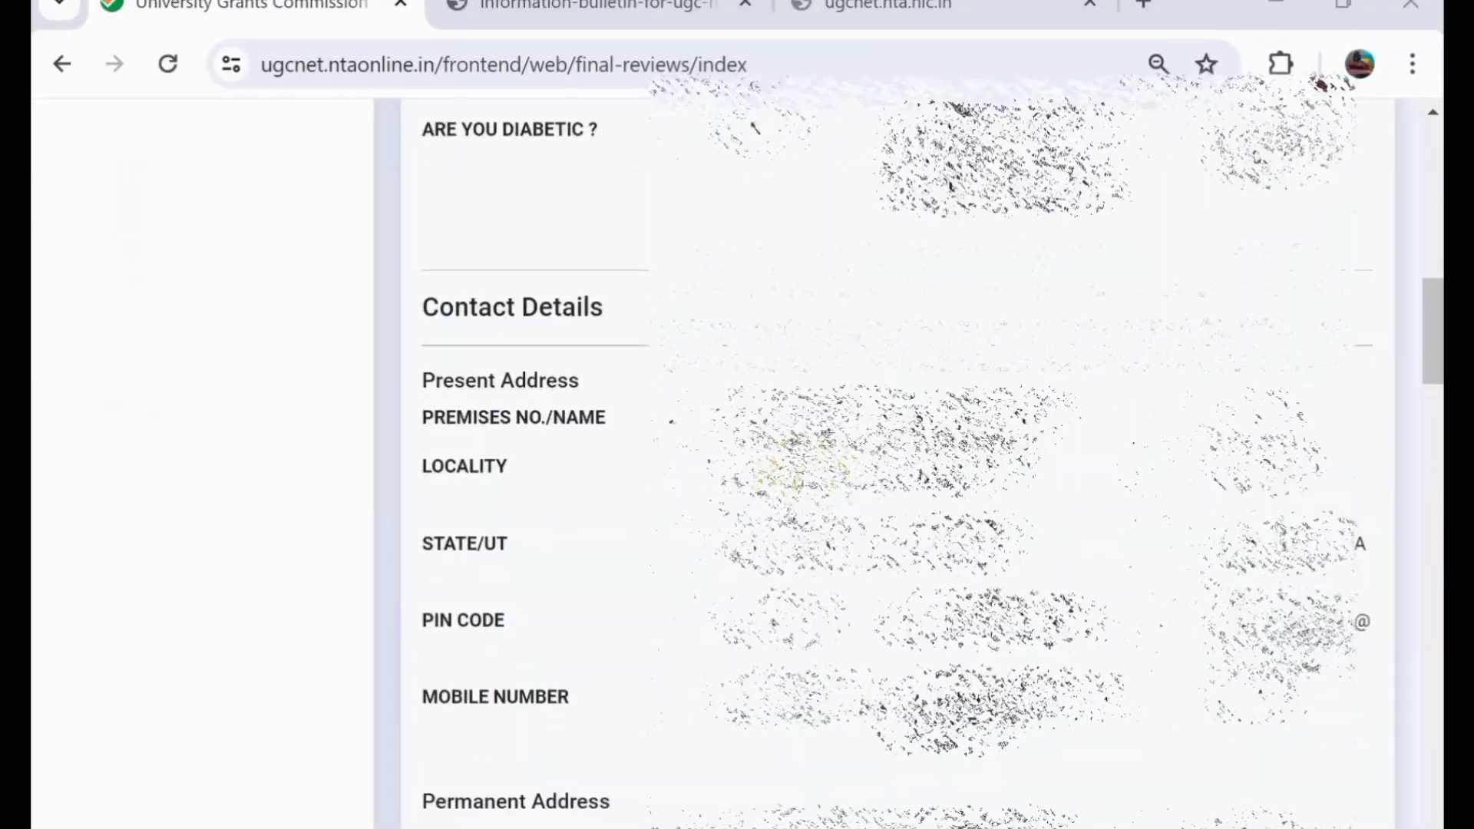
{"action": "scroll", "coordinate": [755, 127], "scroll_direction": "down", "scroll_amount": 20}
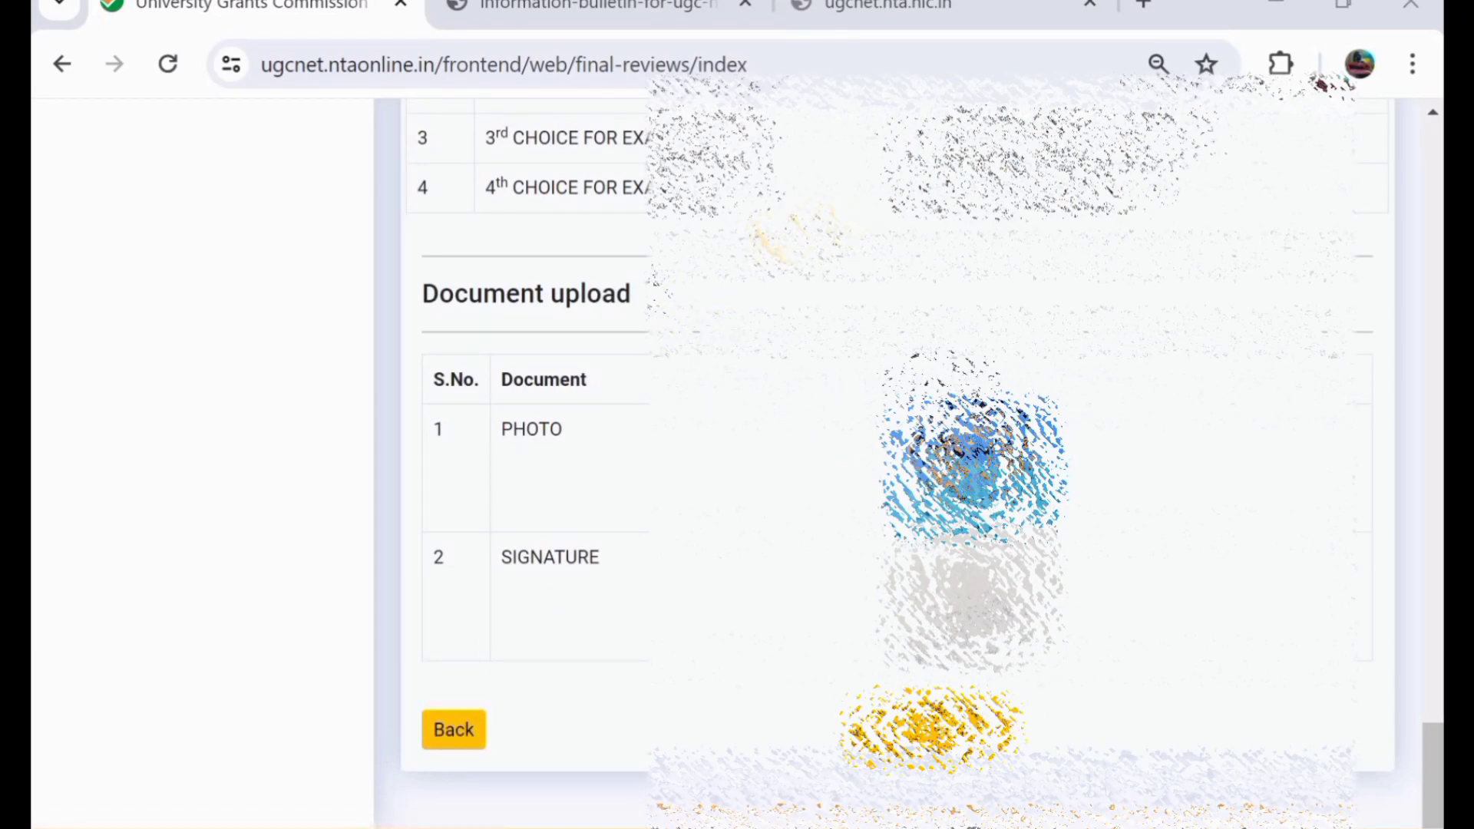
{"action": "scroll", "coordinate": [883, 460], "scroll_direction": "up", "scroll_amount": 6}
{"action": "scroll", "coordinate": [882, 460], "scroll_direction": "down", "scroll_amount": 5}
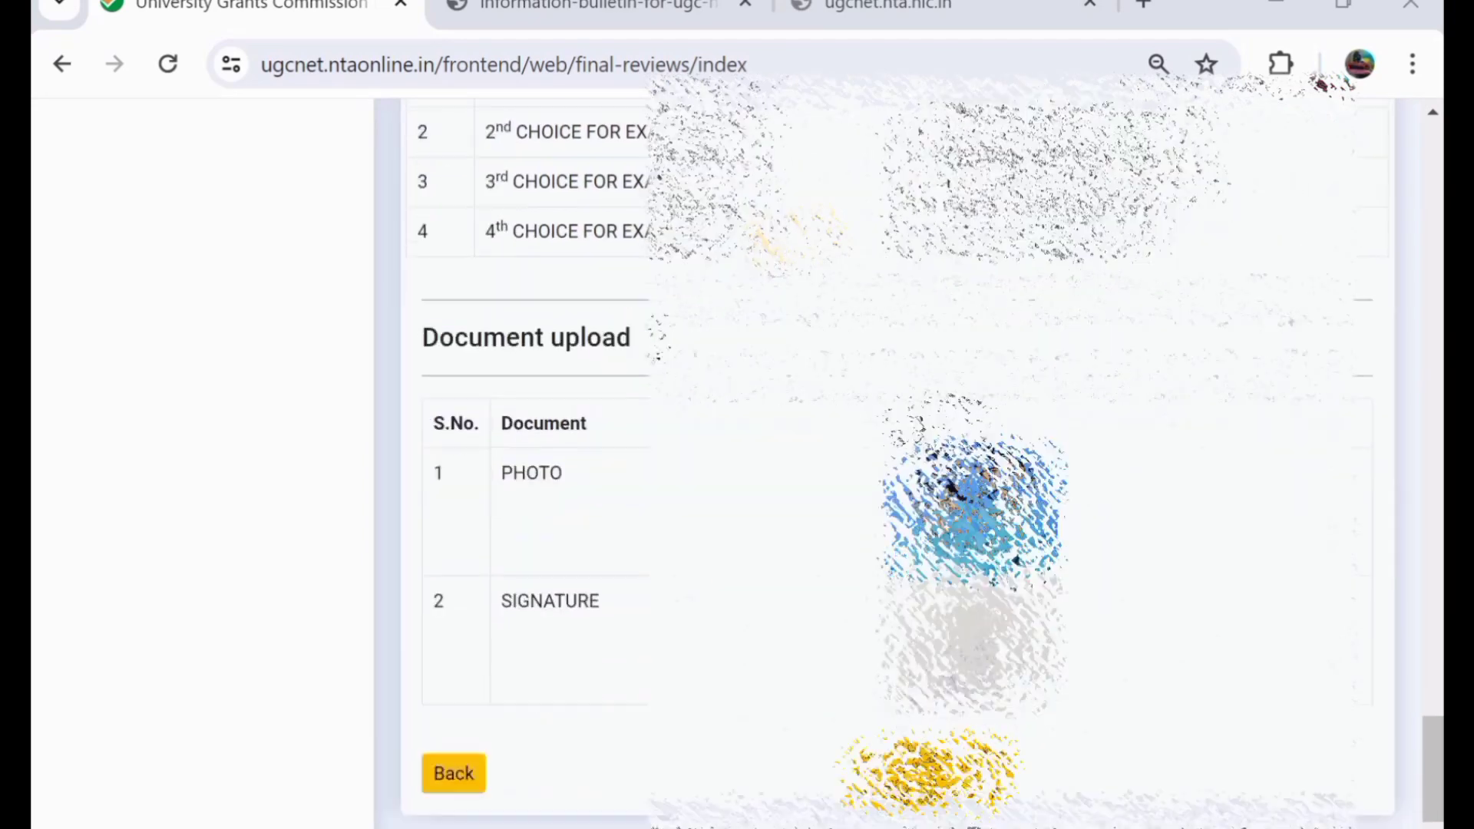
{"action": "scroll", "coordinate": [882, 460], "scroll_direction": "down", "scroll_amount": 1}
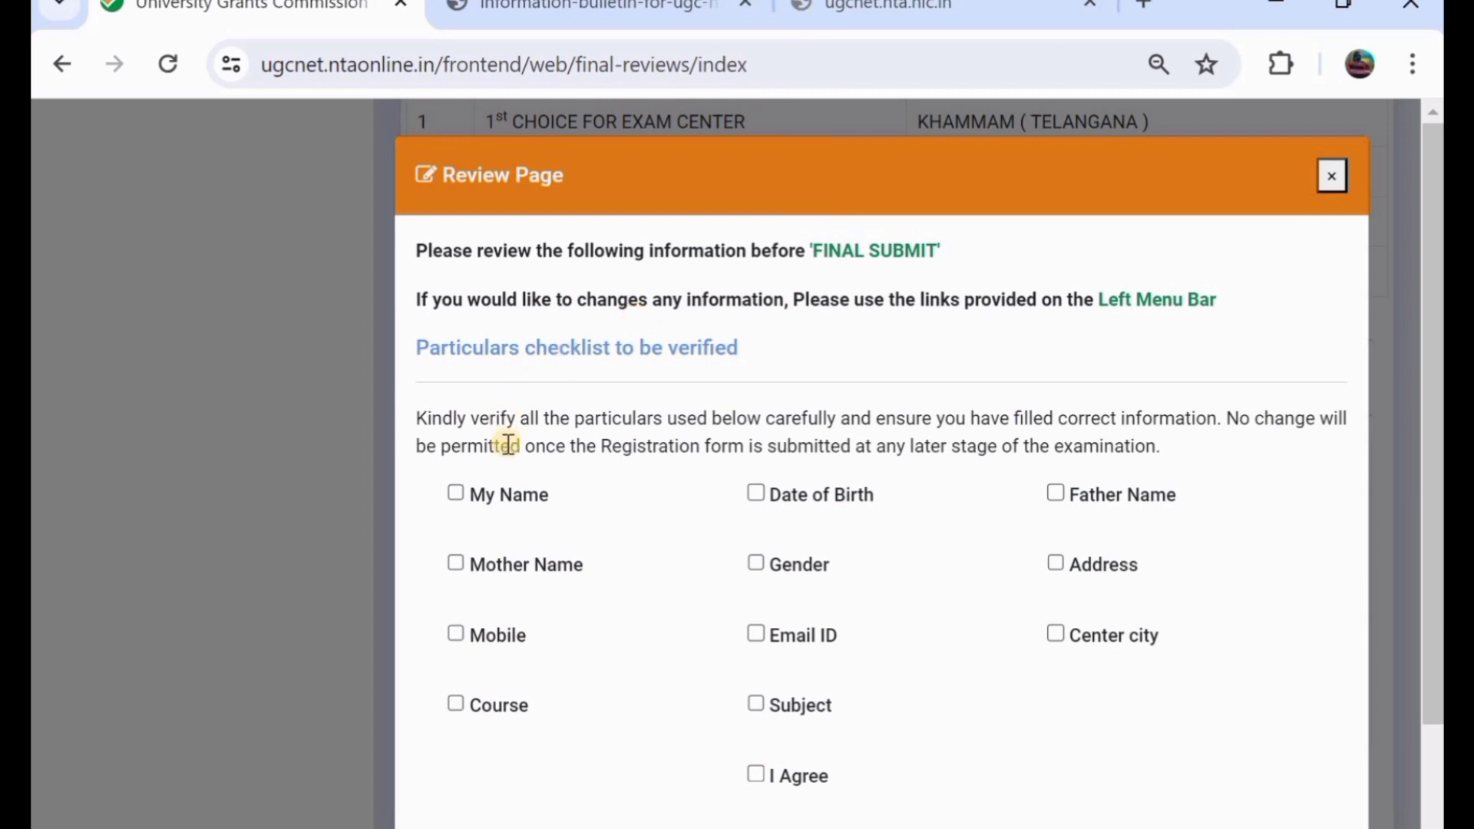
- Tick Name, Date of Birth, Address, Gender, Mother Name, Mobile, Email ID, Course and Subject as verified
{"action": "left_click", "coordinate": [457, 494]}
{"action": "left_click", "coordinate": [779, 496]}
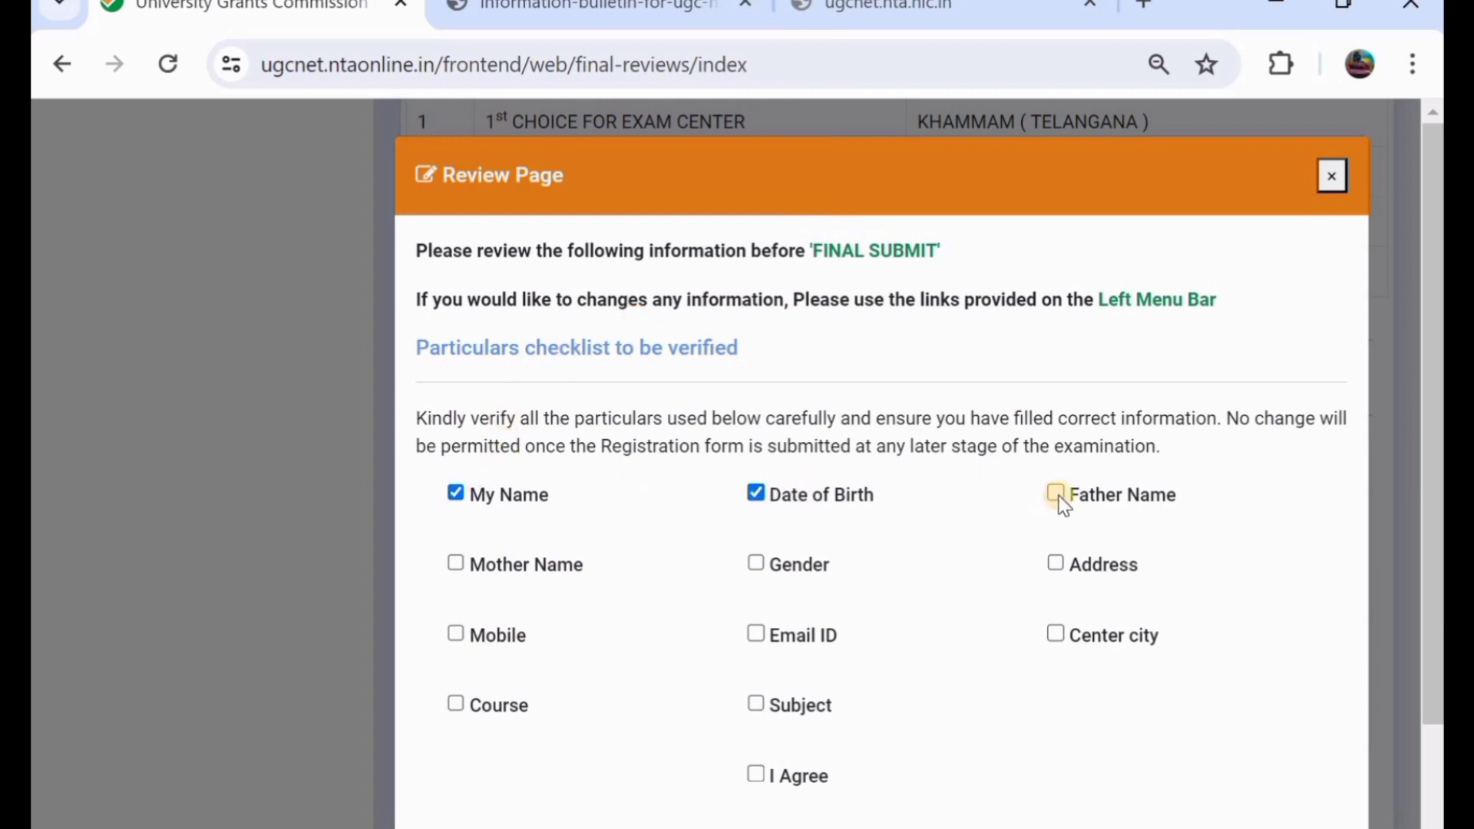
{"action": "left_click", "coordinate": [1067, 568]}
{"action": "left_click", "coordinate": [761, 580]}
{"action": "left_click_drag", "start_coordinate": [516, 564], "coordinate": [497, 640]}
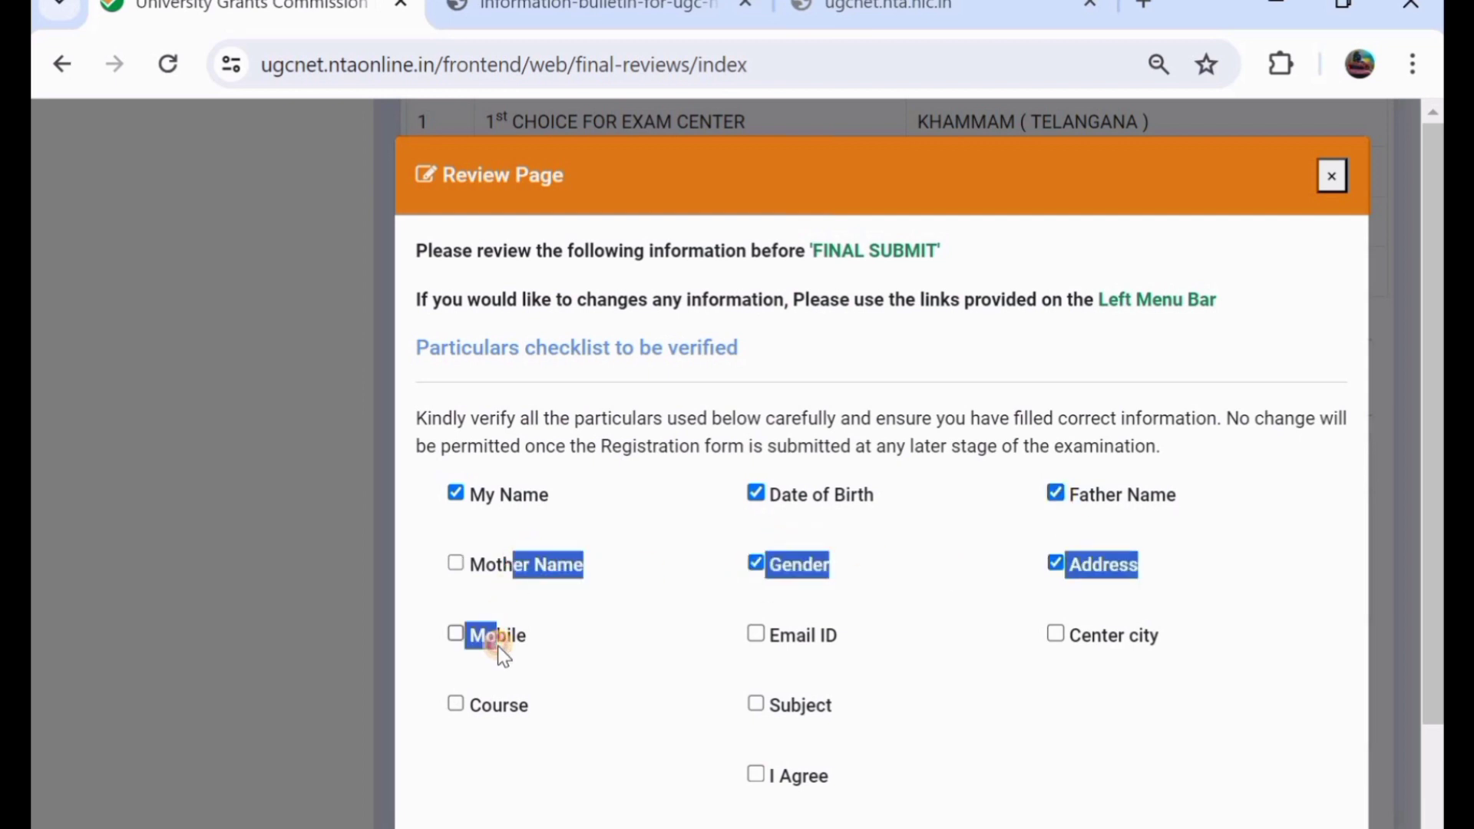
{"action": "left_click", "coordinate": [459, 565]}
{"action": "left_click", "coordinate": [456, 634]}
{"action": "left_click", "coordinate": [799, 636]}
{"action": "left_click_drag", "start_coordinate": [806, 635], "coordinate": [1056, 635]}
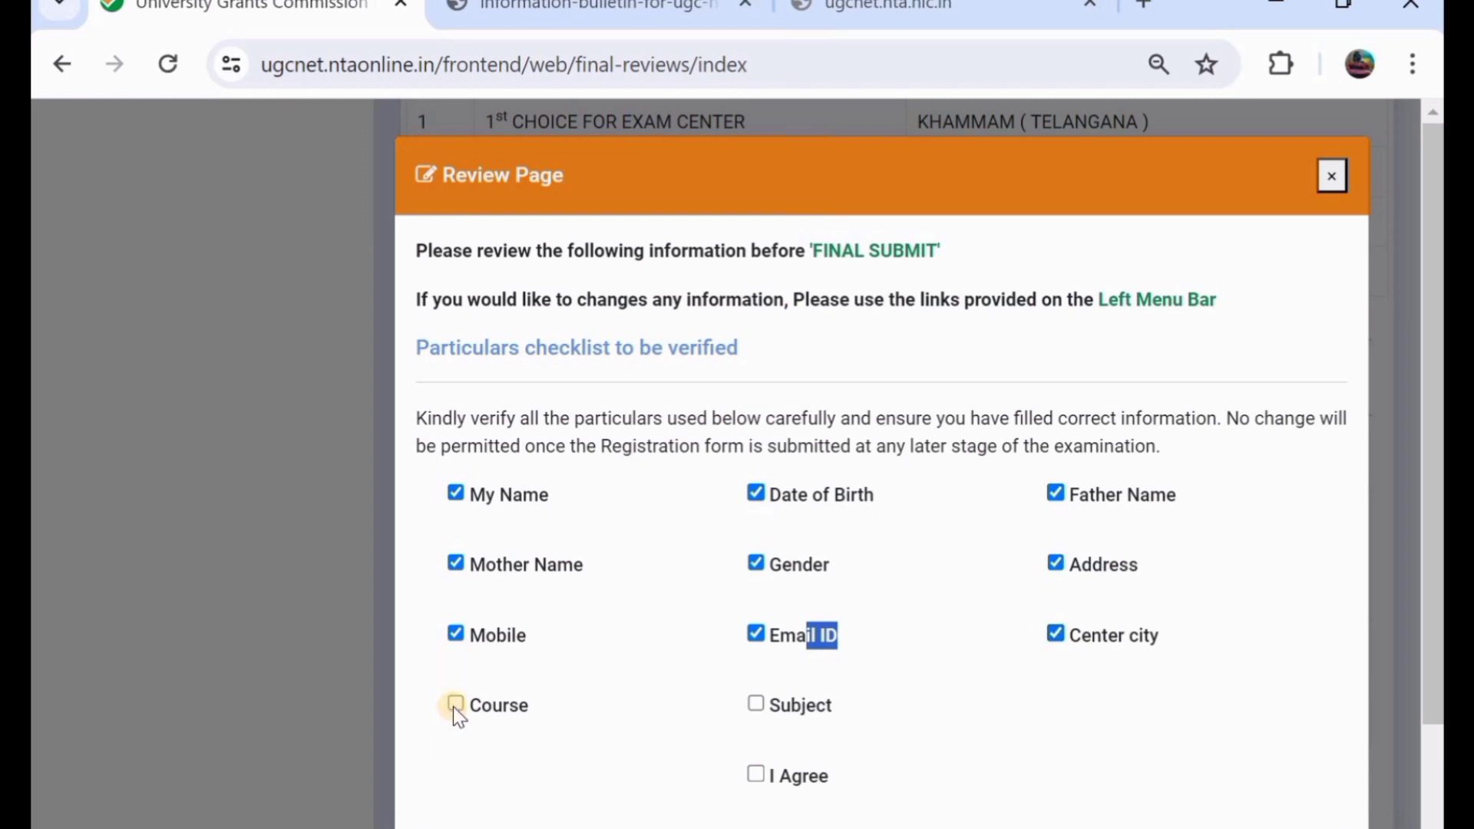
{"action": "left_click", "coordinate": [530, 703]}
{"action": "left_click", "coordinate": [757, 703]}
- Accept the I Agree declaration and final-submit the application form
{"action": "scroll", "coordinate": [661, 599], "scroll_direction": "down", "scroll_amount": 1}
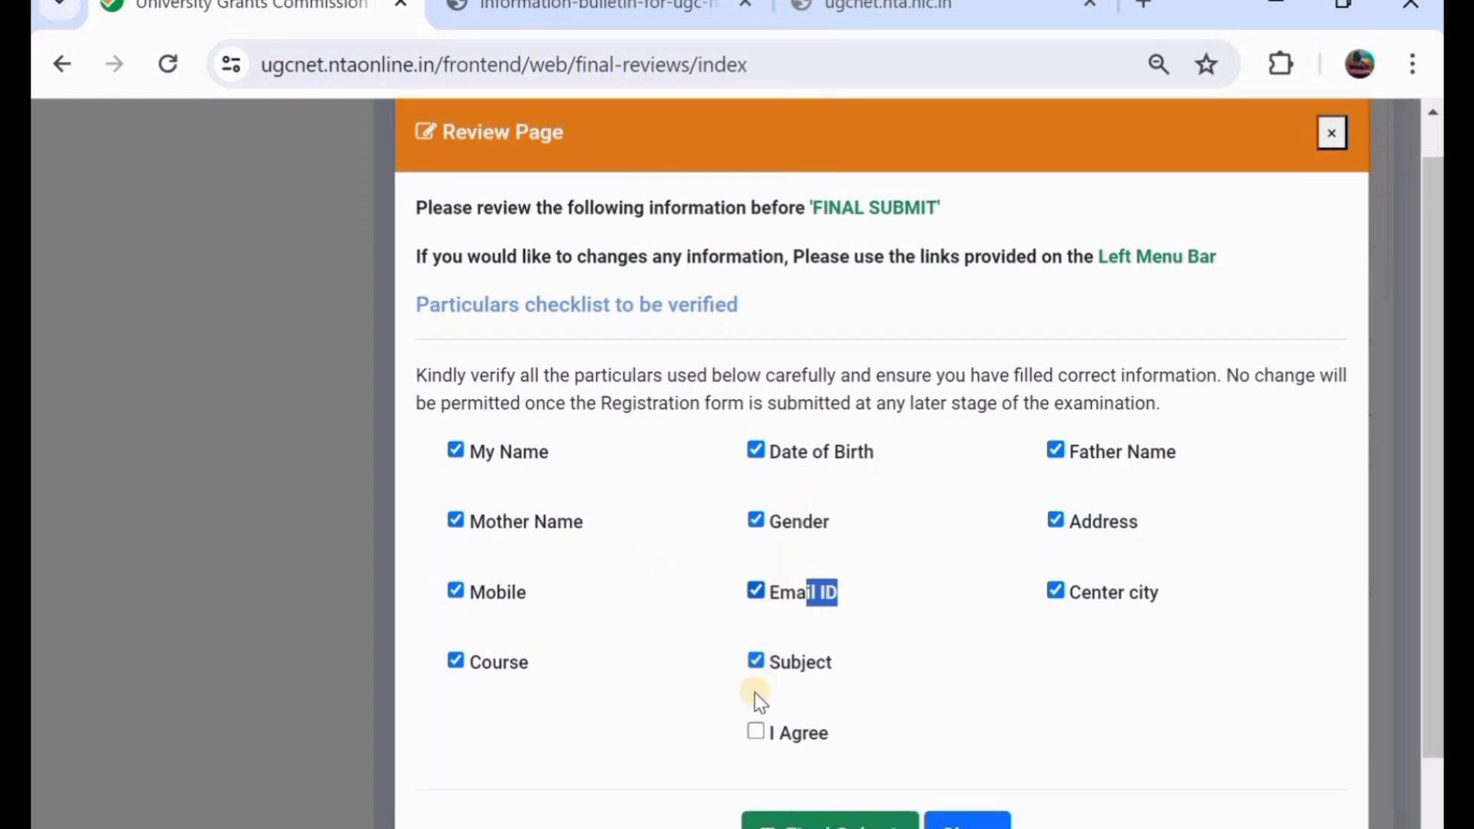
{"action": "left_click", "coordinate": [756, 732]}
{"action": "scroll", "coordinate": [759, 741], "scroll_direction": "down", "scroll_amount": 2}
{"action": "left_click", "coordinate": [794, 747]}
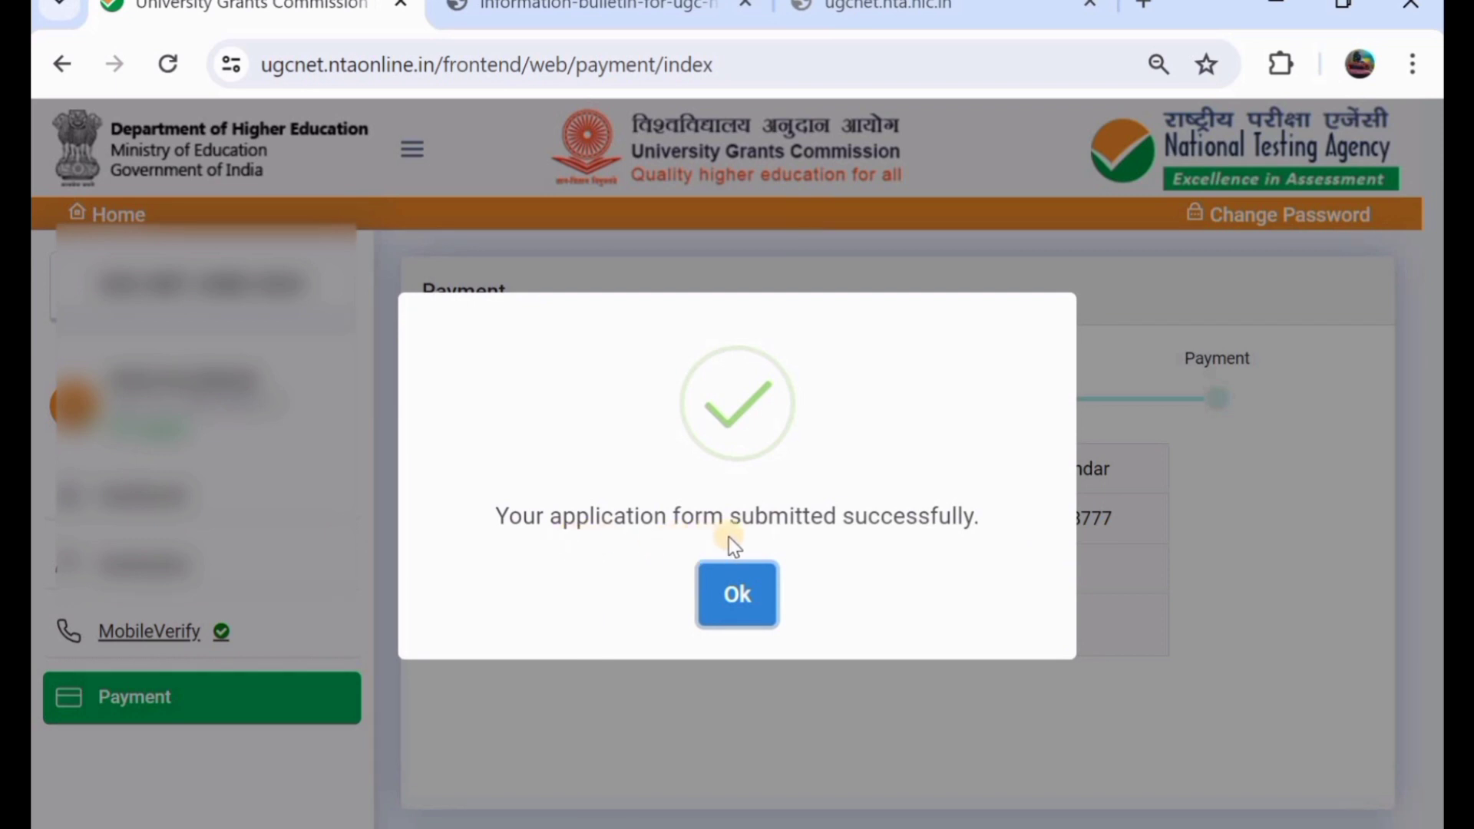
- Dismiss the success message and choose SBI ePay to pay the ₹600 application fee
{"action": "left_click", "coordinate": [737, 595]}
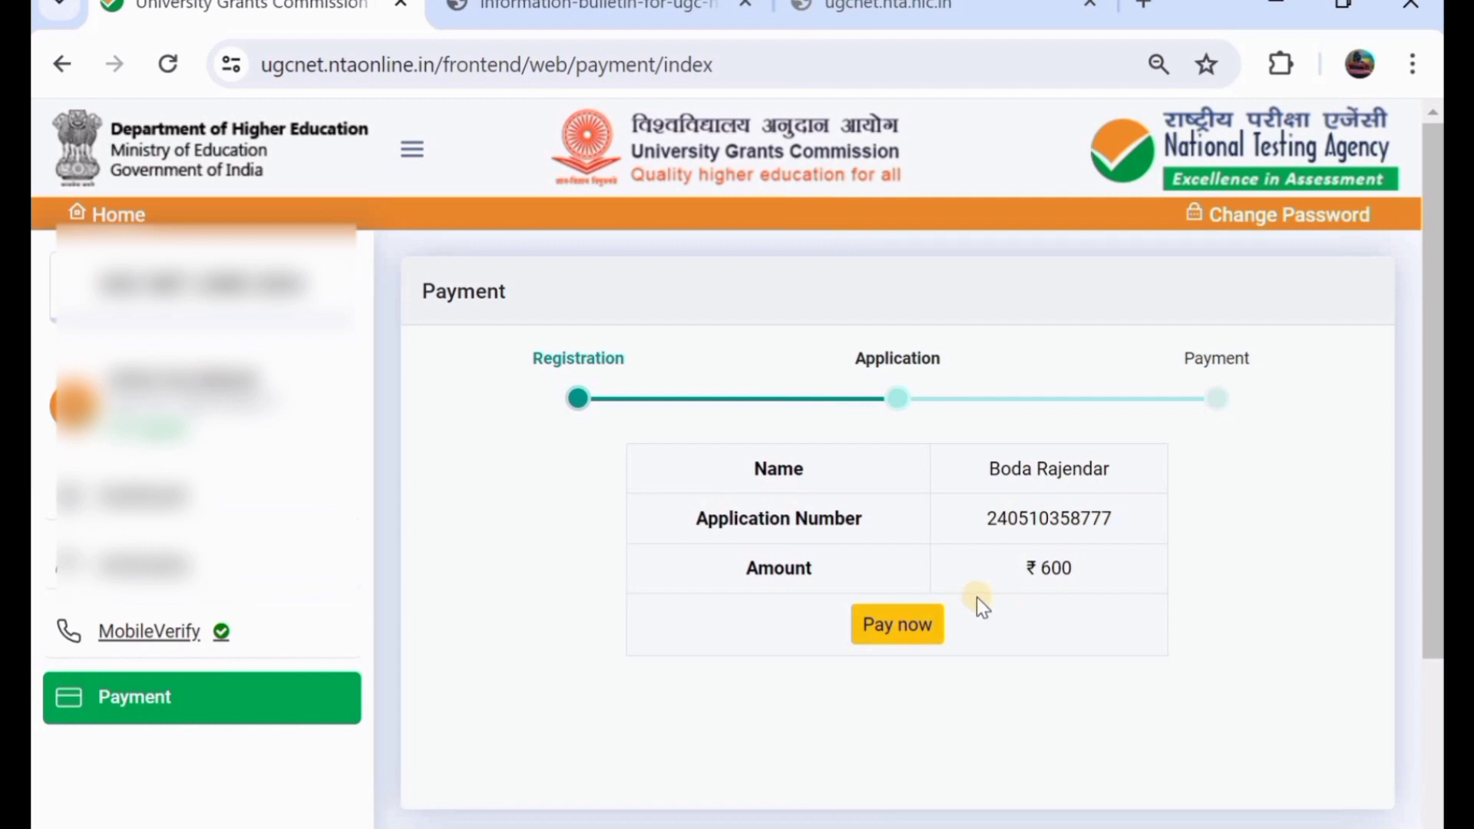
{"action": "left_click", "coordinate": [914, 626]}
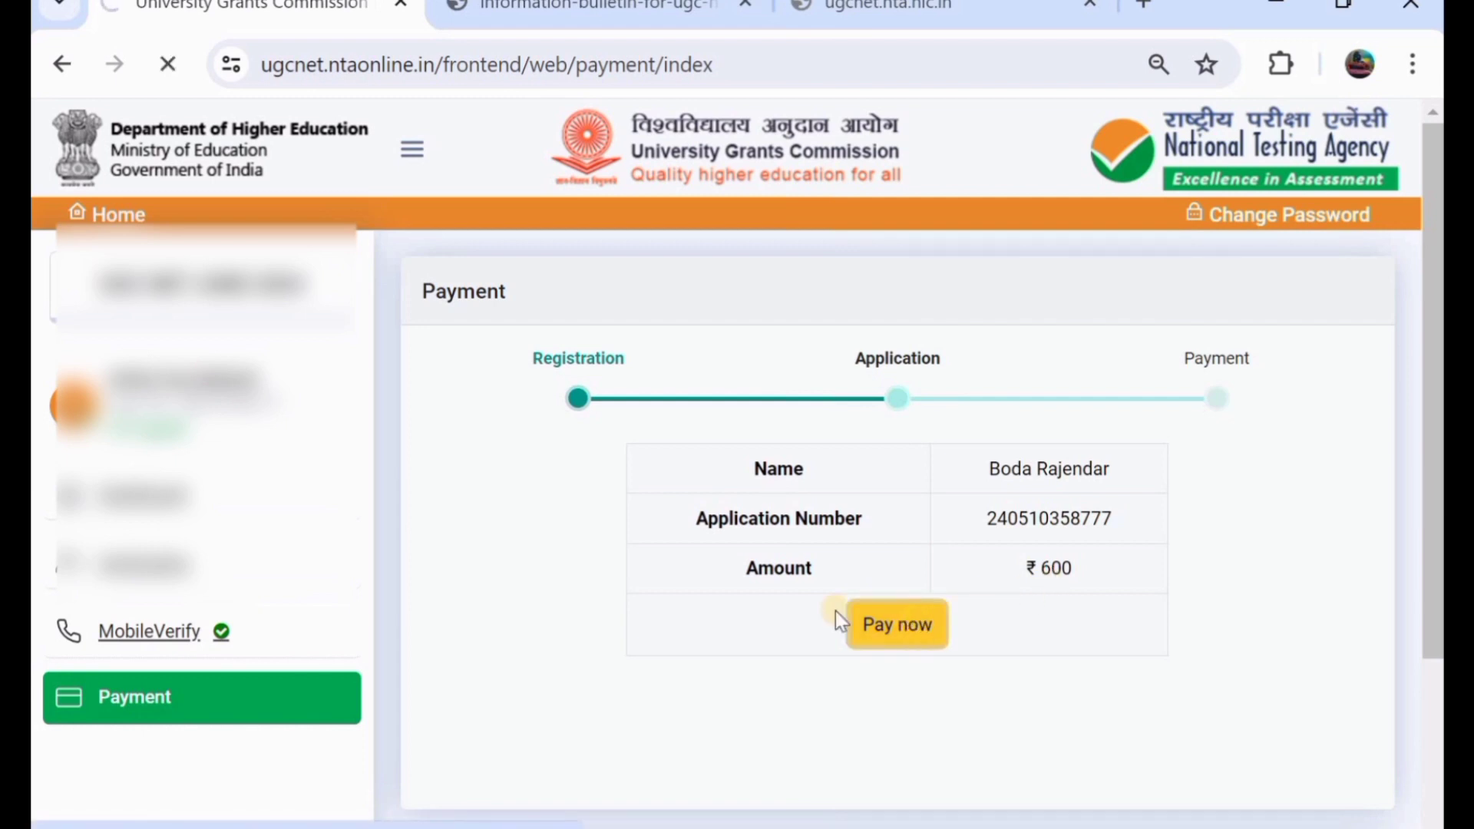
{"action": "scroll", "coordinate": [739, 560], "scroll_direction": "down", "scroll_amount": 1}
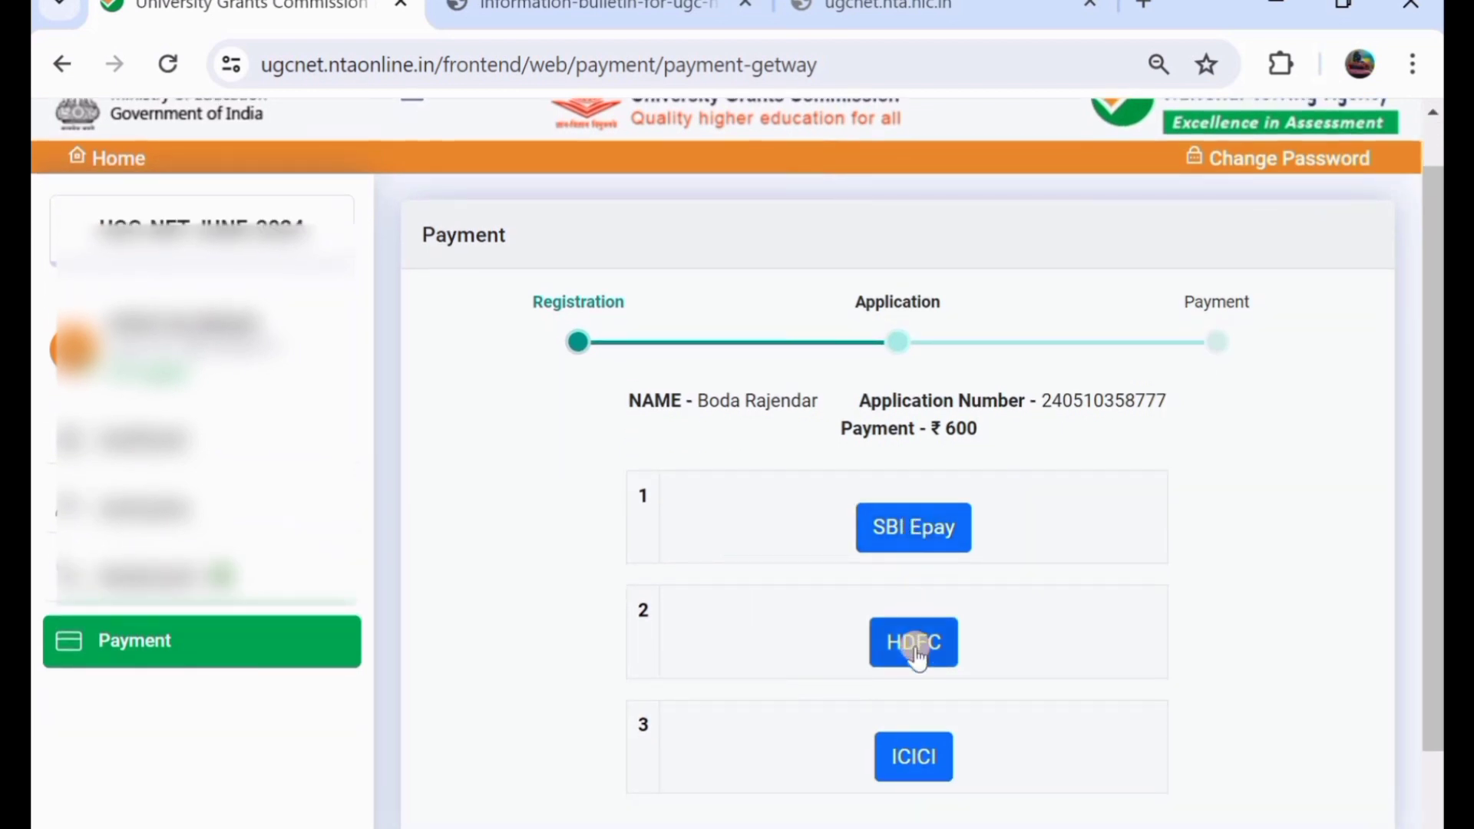
{"action": "scroll", "coordinate": [918, 656], "scroll_direction": "down", "scroll_amount": 1}
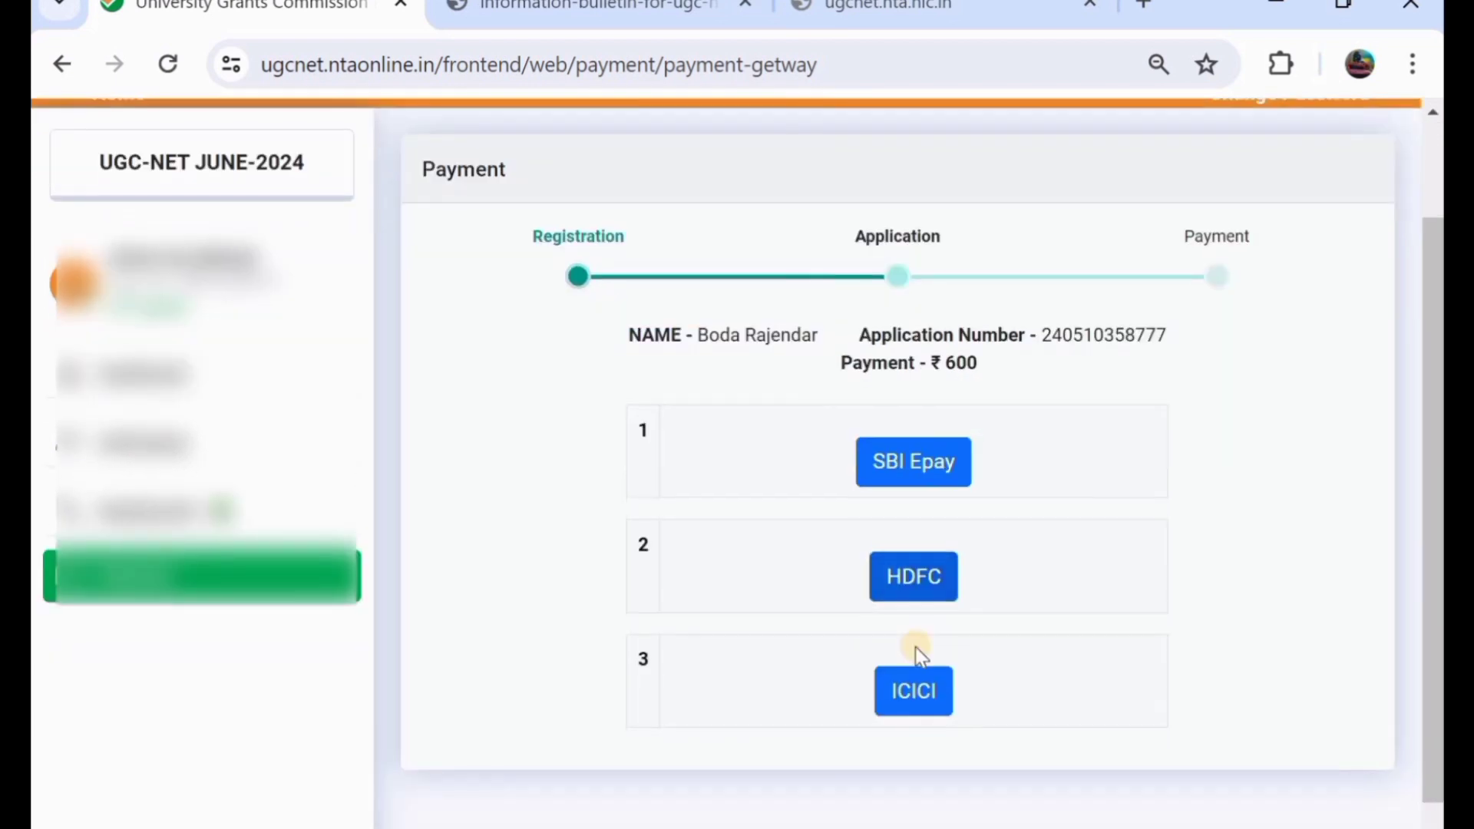
{"action": "left_click", "coordinate": [941, 459]}
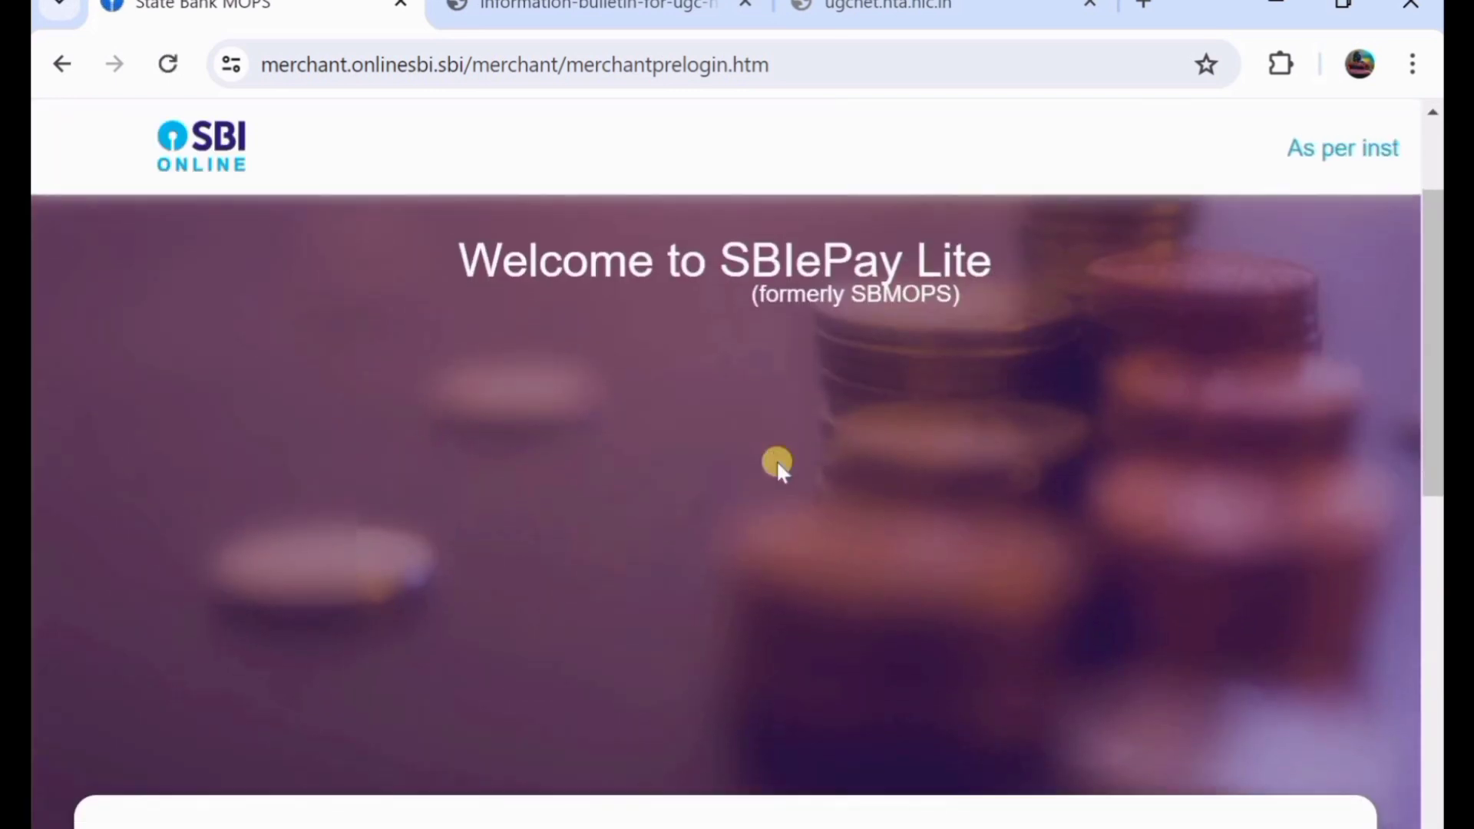
- Choose Other Bank Debit Cards under Card Payments in SBIePay
{"action": "scroll", "coordinate": [776, 459], "scroll_direction": "down", "scroll_amount": 8}
{"action": "scroll", "coordinate": [776, 459], "scroll_direction": "up", "scroll_amount": 2}
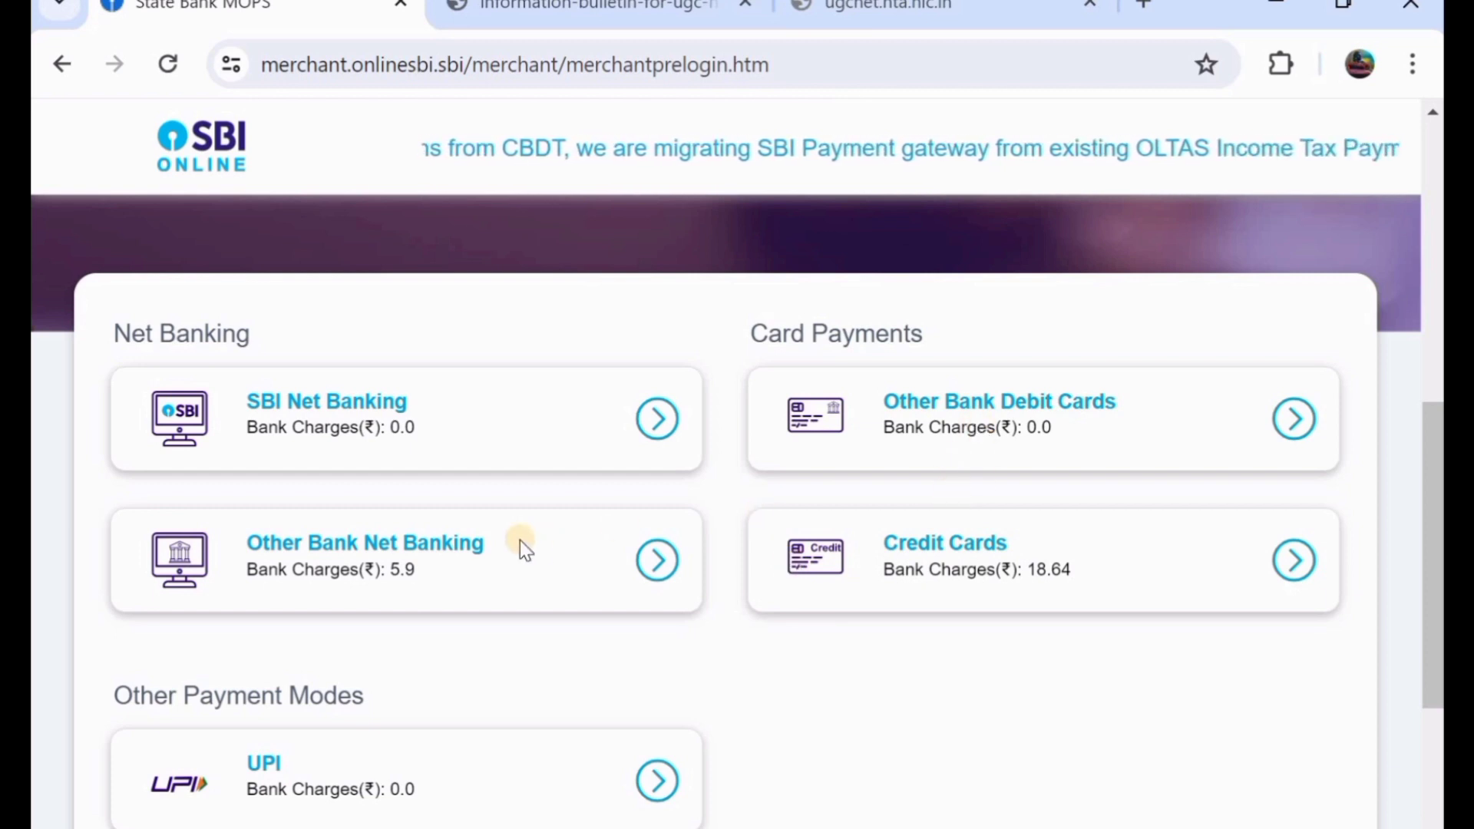
{"action": "scroll", "coordinate": [519, 540], "scroll_direction": "down", "scroll_amount": 3}
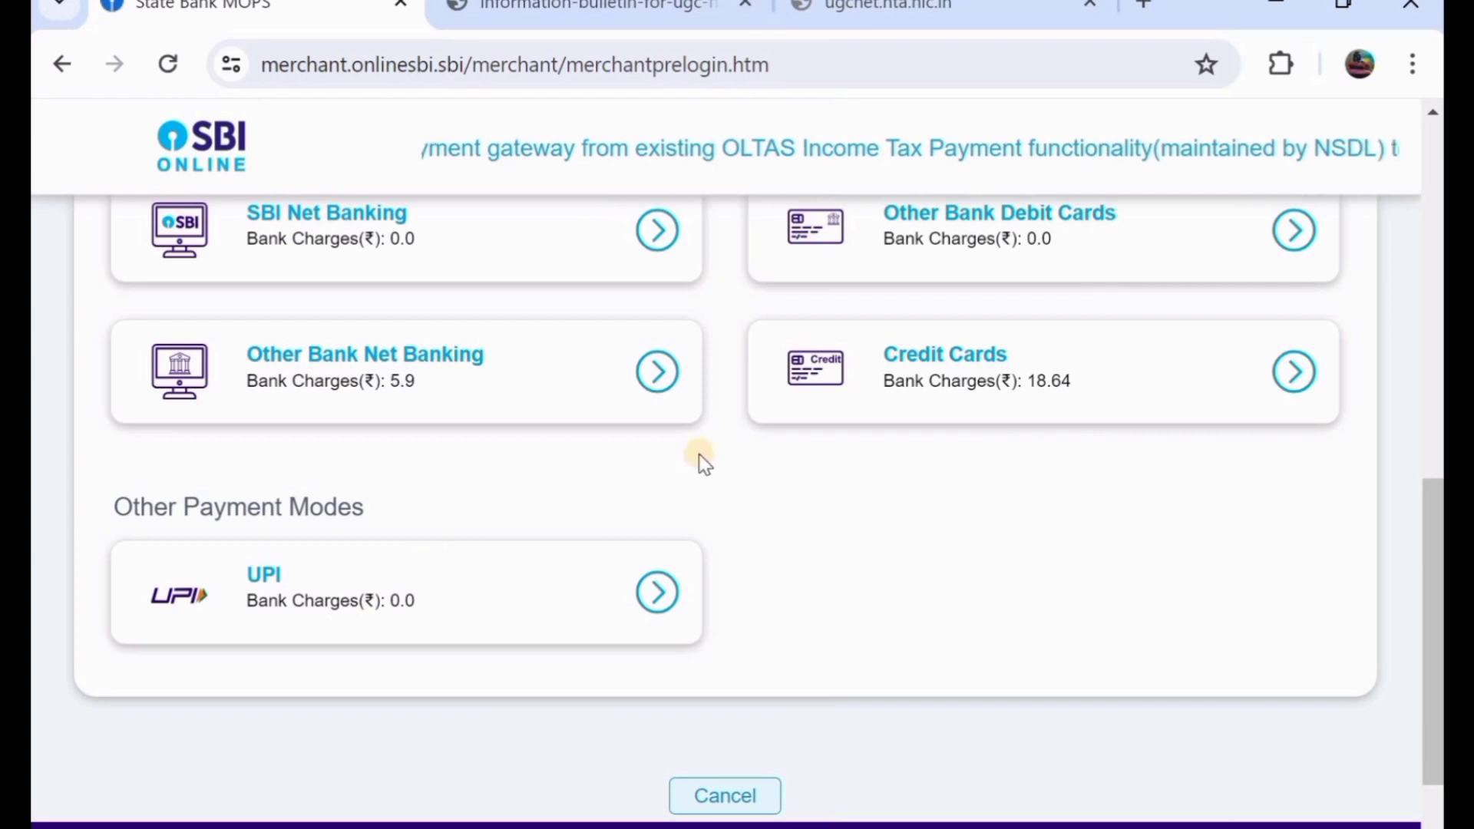
{"action": "scroll", "coordinate": [699, 453], "scroll_direction": "up", "scroll_amount": 4}
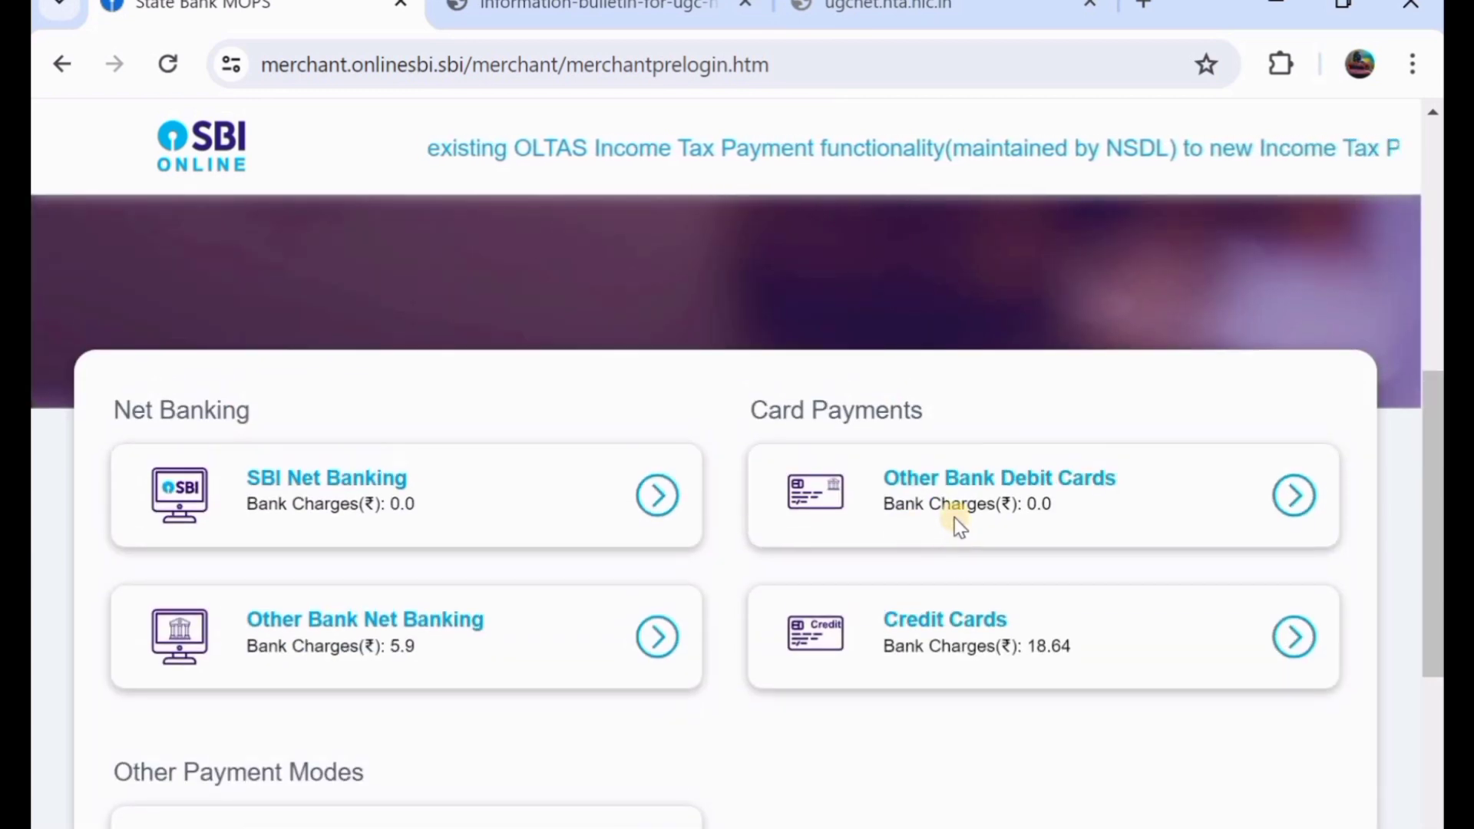
{"action": "left_click", "coordinate": [954, 515]}
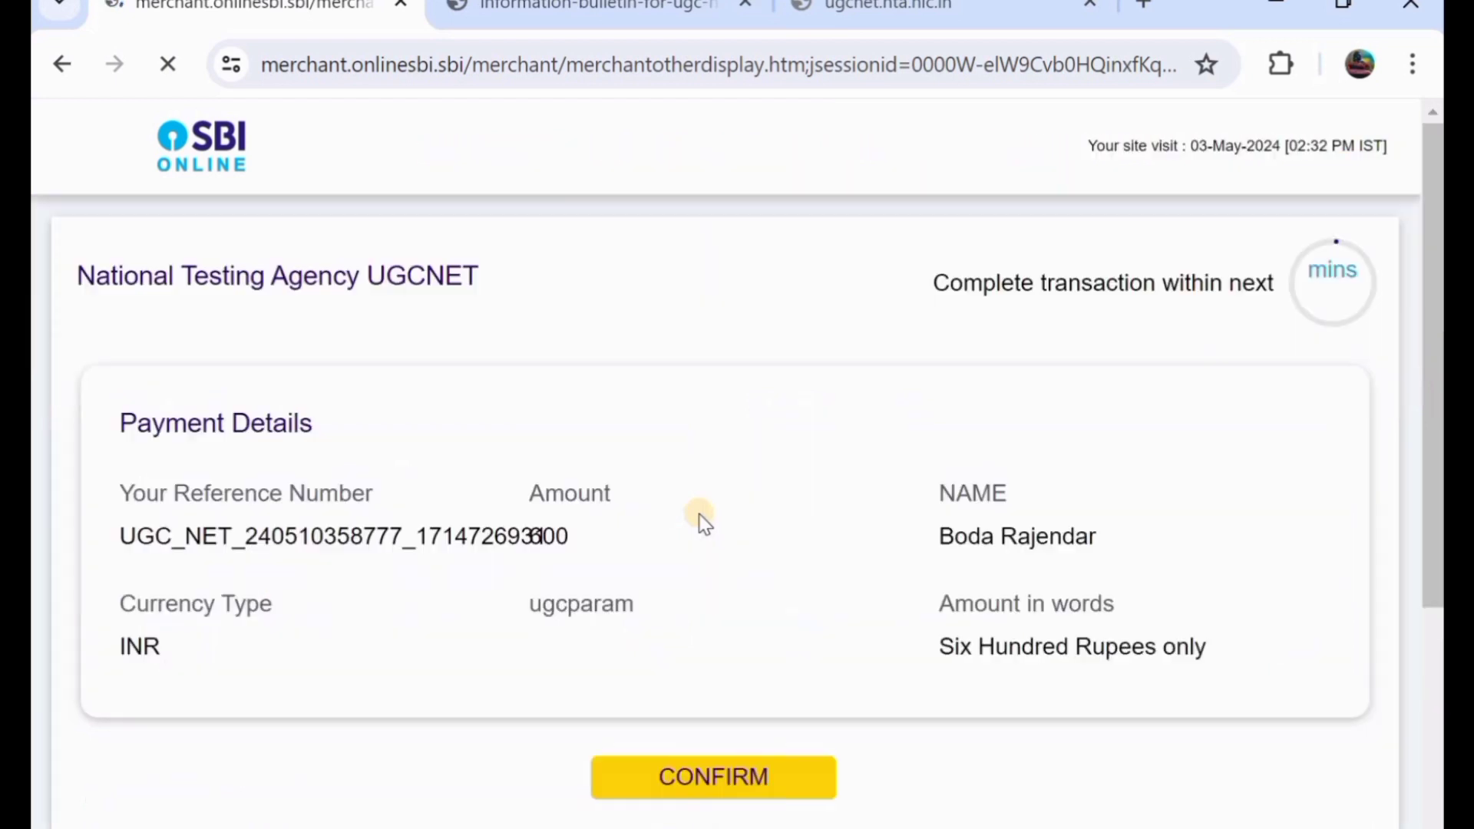
- Confirm the ₹600 payment details on both confirmation pages
{"action": "scroll", "coordinate": [704, 524], "scroll_direction": "down", "scroll_amount": 3}
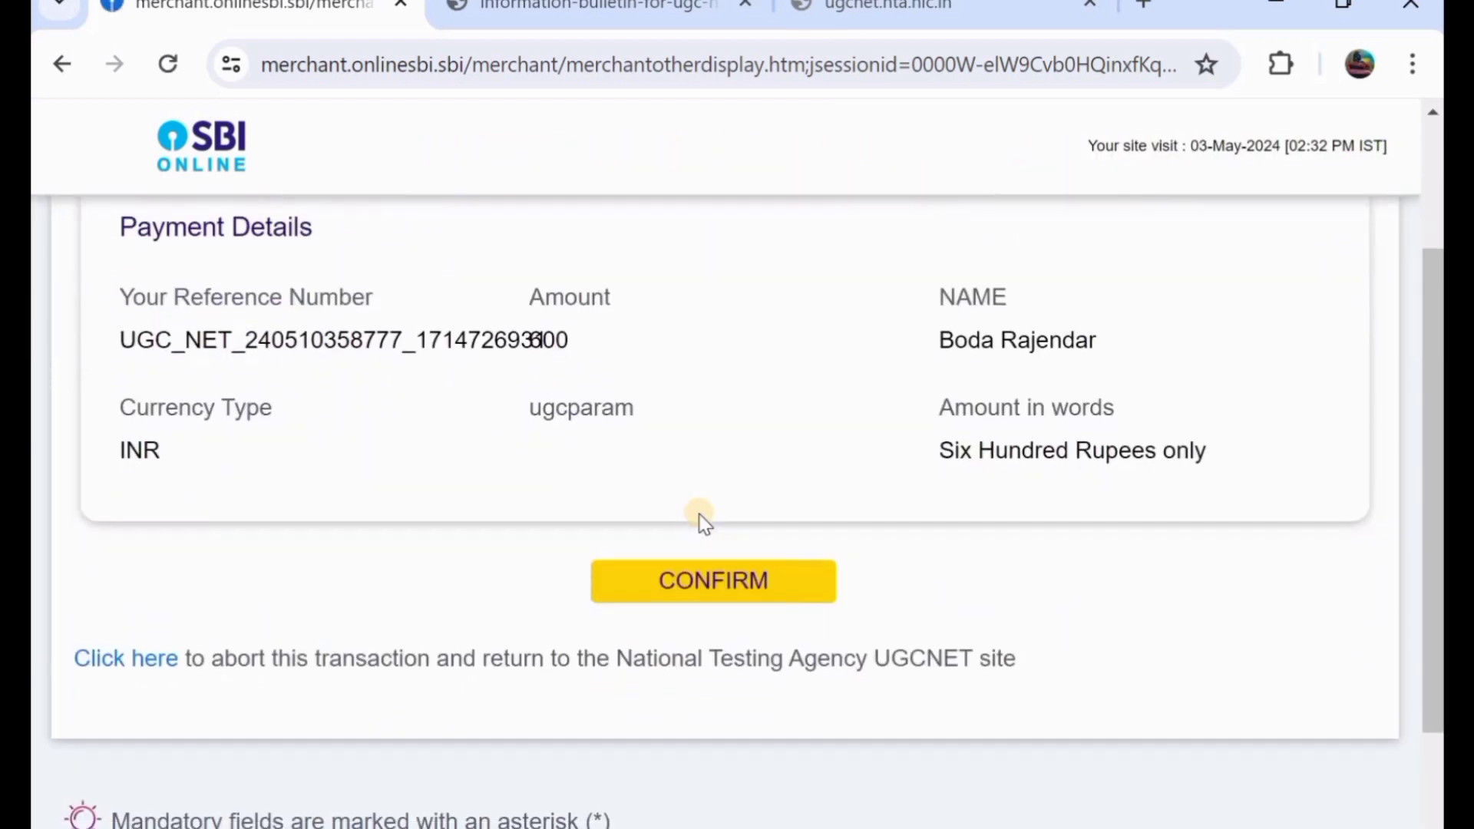
{"action": "left_click", "coordinate": [720, 595]}
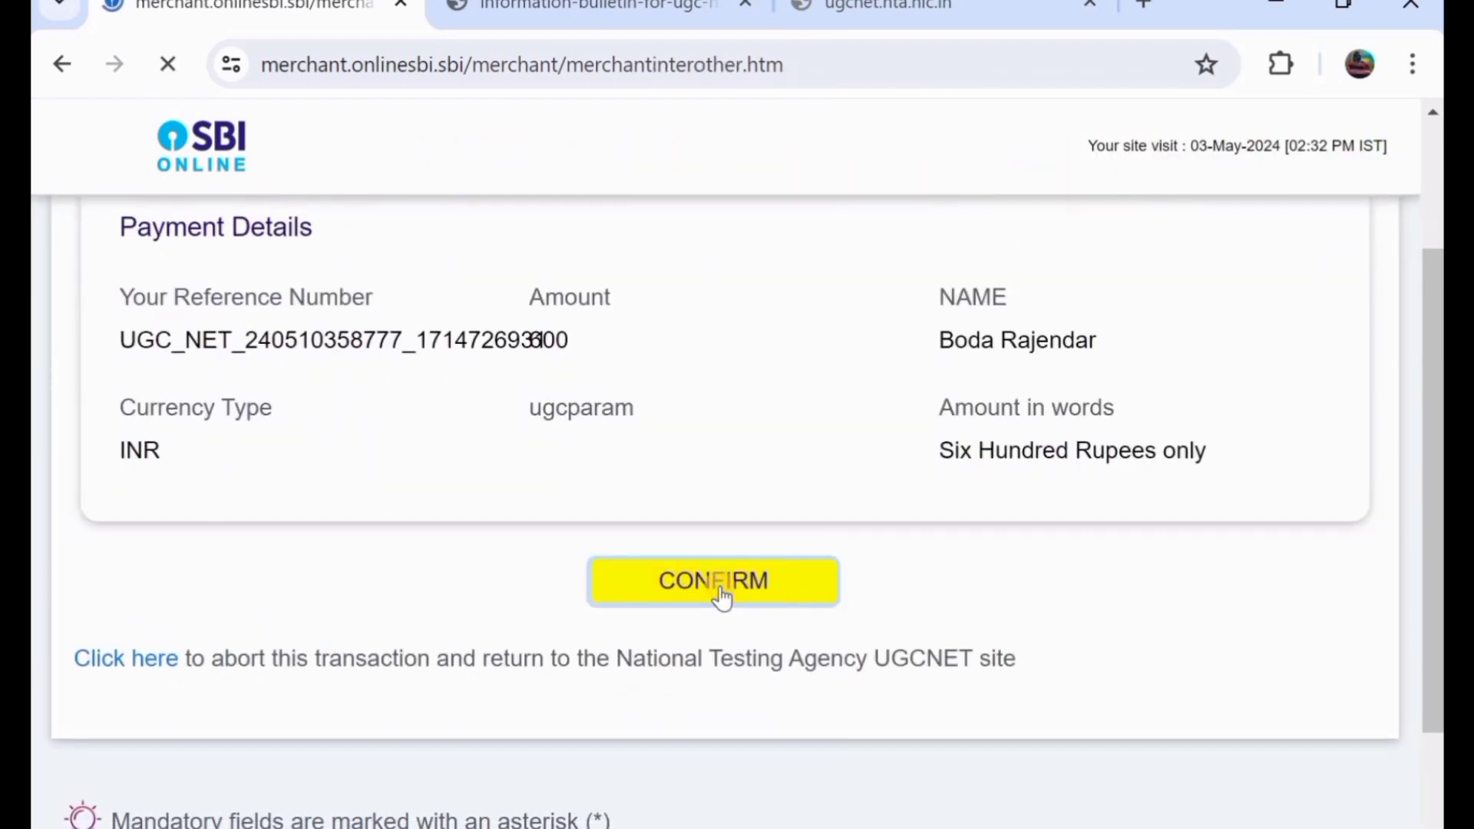
{"action": "scroll", "coordinate": [720, 595], "scroll_direction": "down", "scroll_amount": 5}
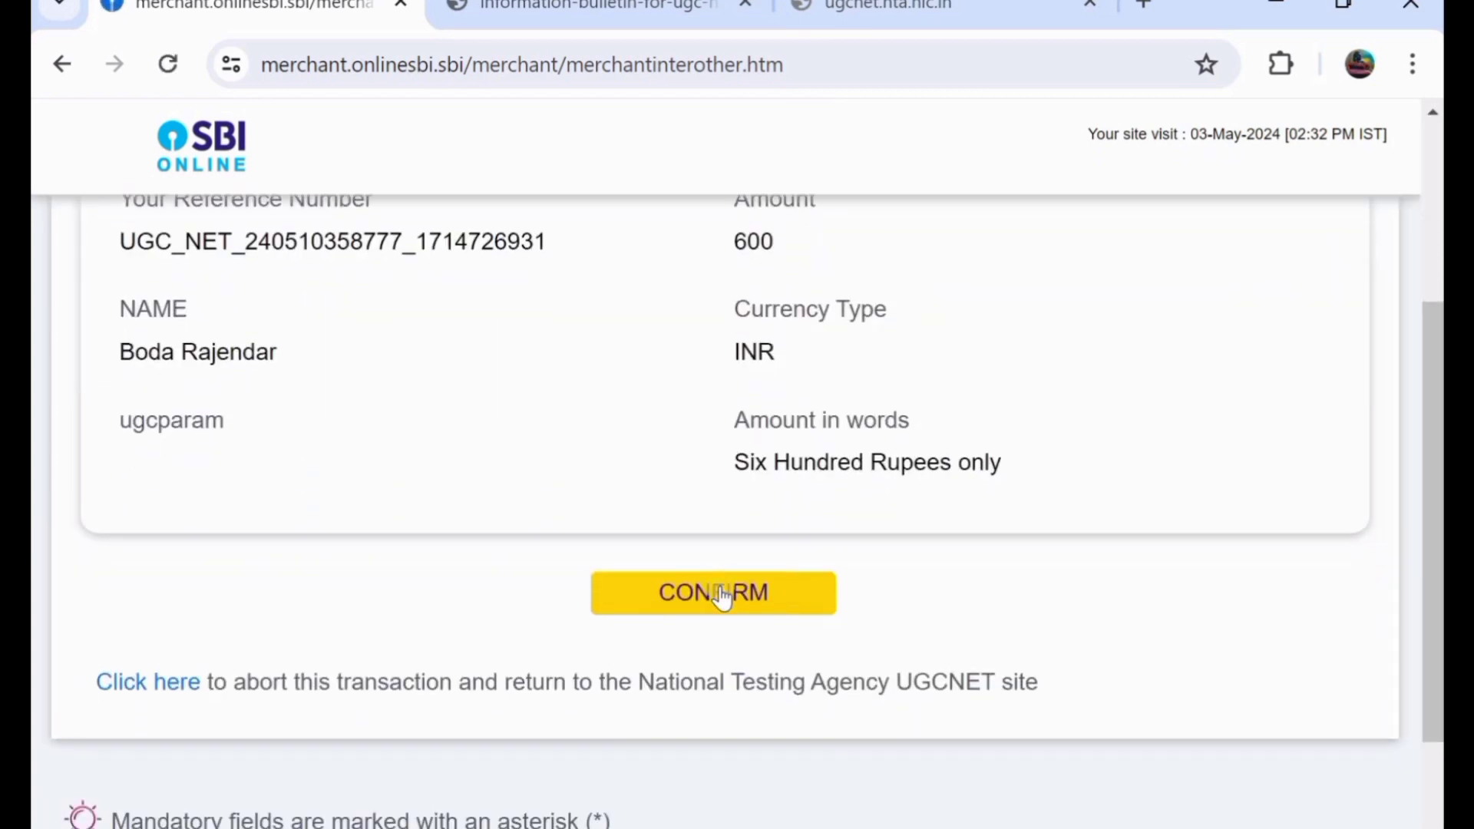
{"action": "left_click", "coordinate": [721, 595]}
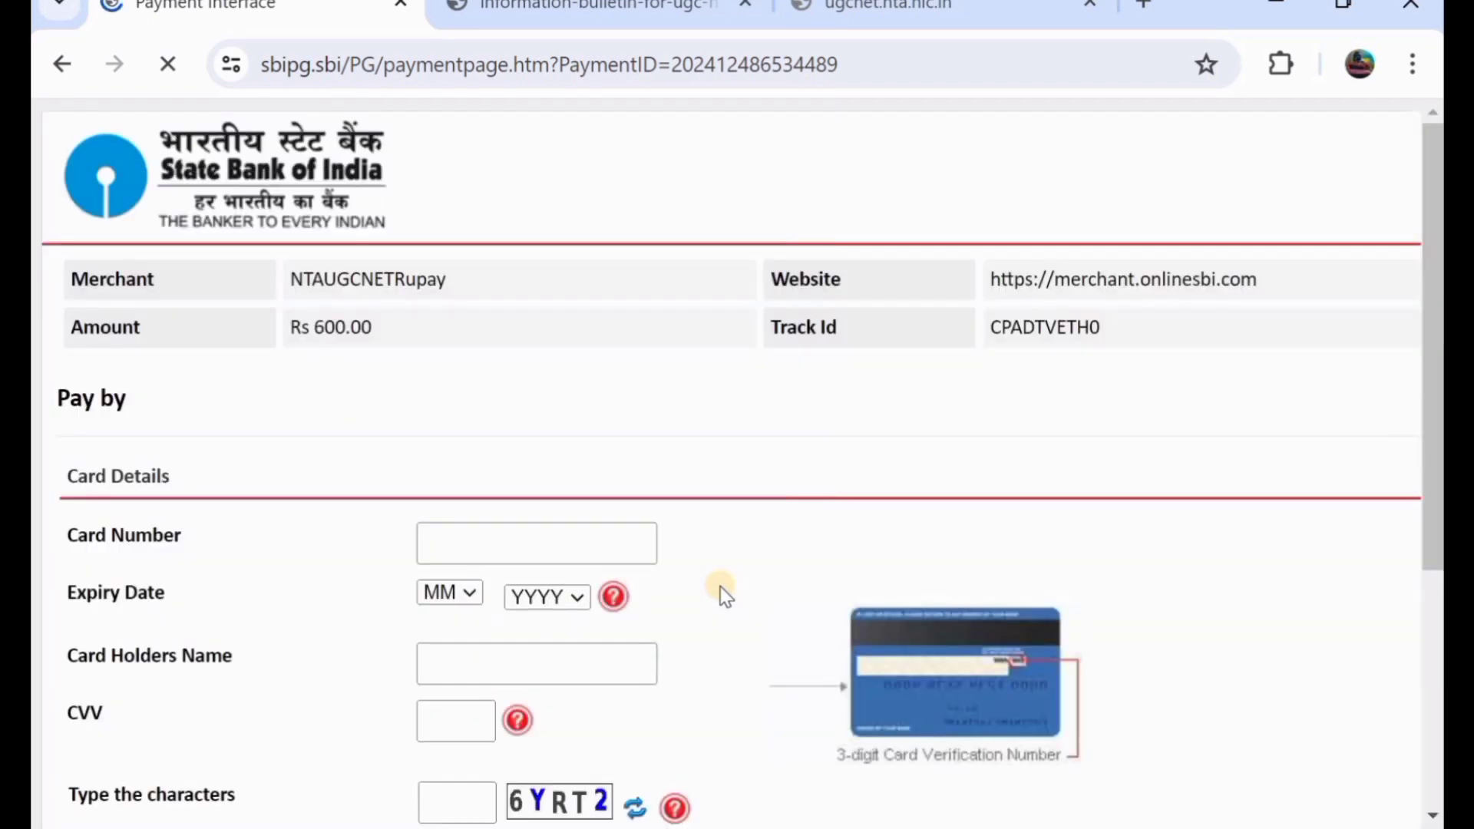
- Scroll through the State Bank of India card form's number, expiry, name, CVV and captcha fields
{"action": "scroll", "coordinate": [516, 502], "scroll_direction": "down", "scroll_amount": 1}
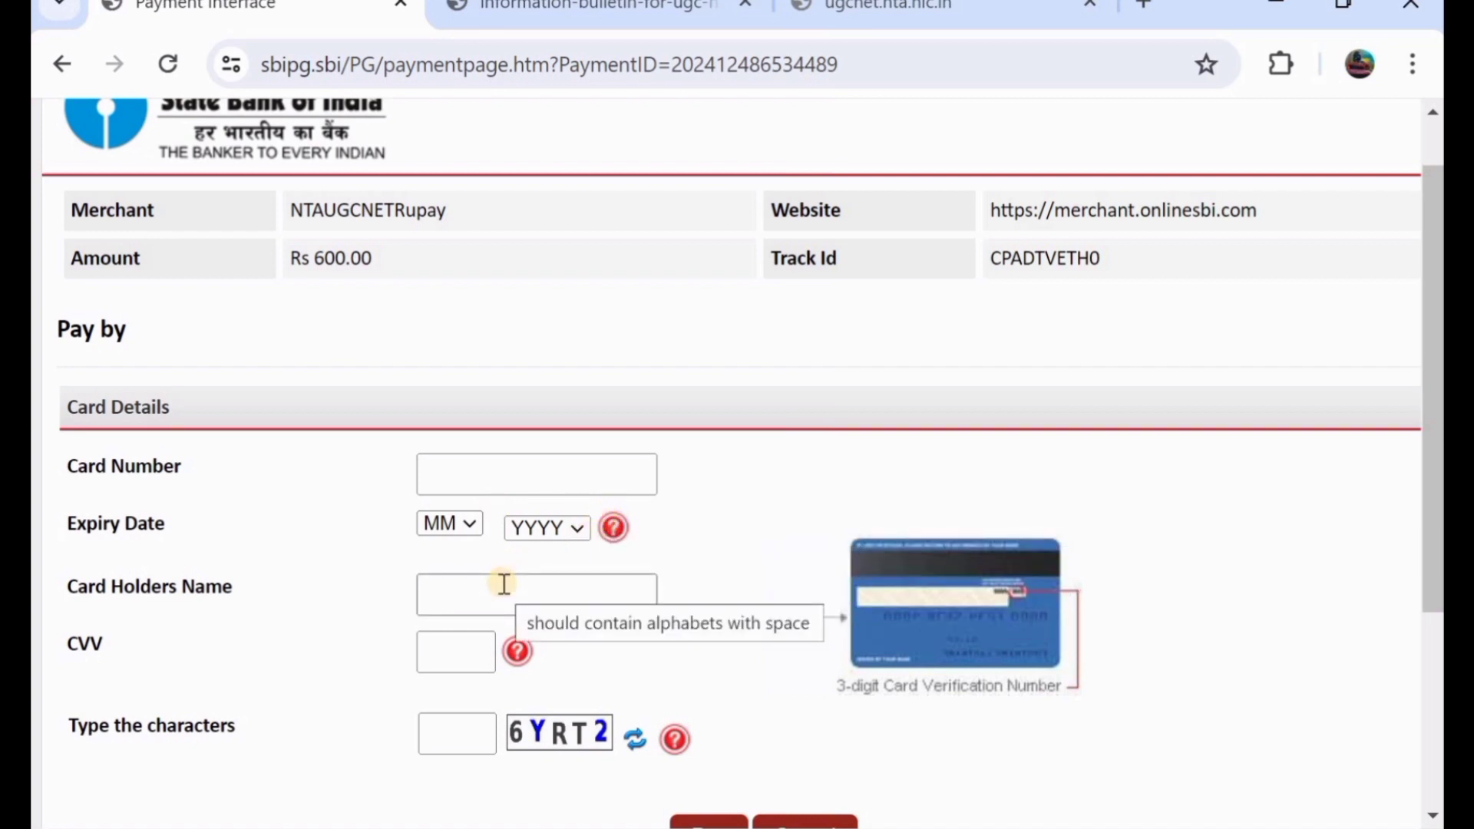
{"action": "scroll", "coordinate": [503, 584], "scroll_direction": "down", "scroll_amount": 1}
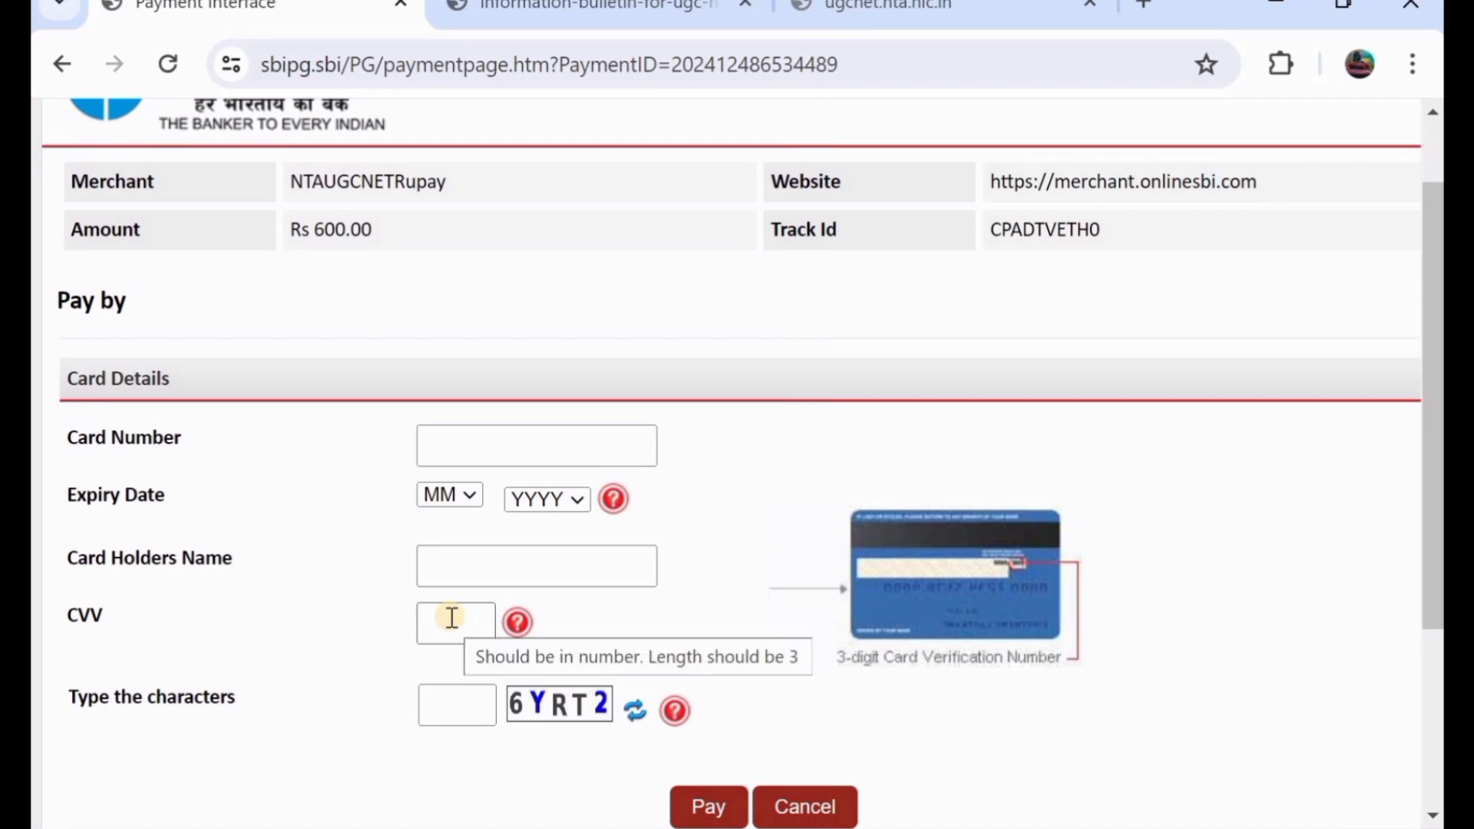
{"action": "scroll", "coordinate": [451, 618], "scroll_direction": "down", "scroll_amount": 1}
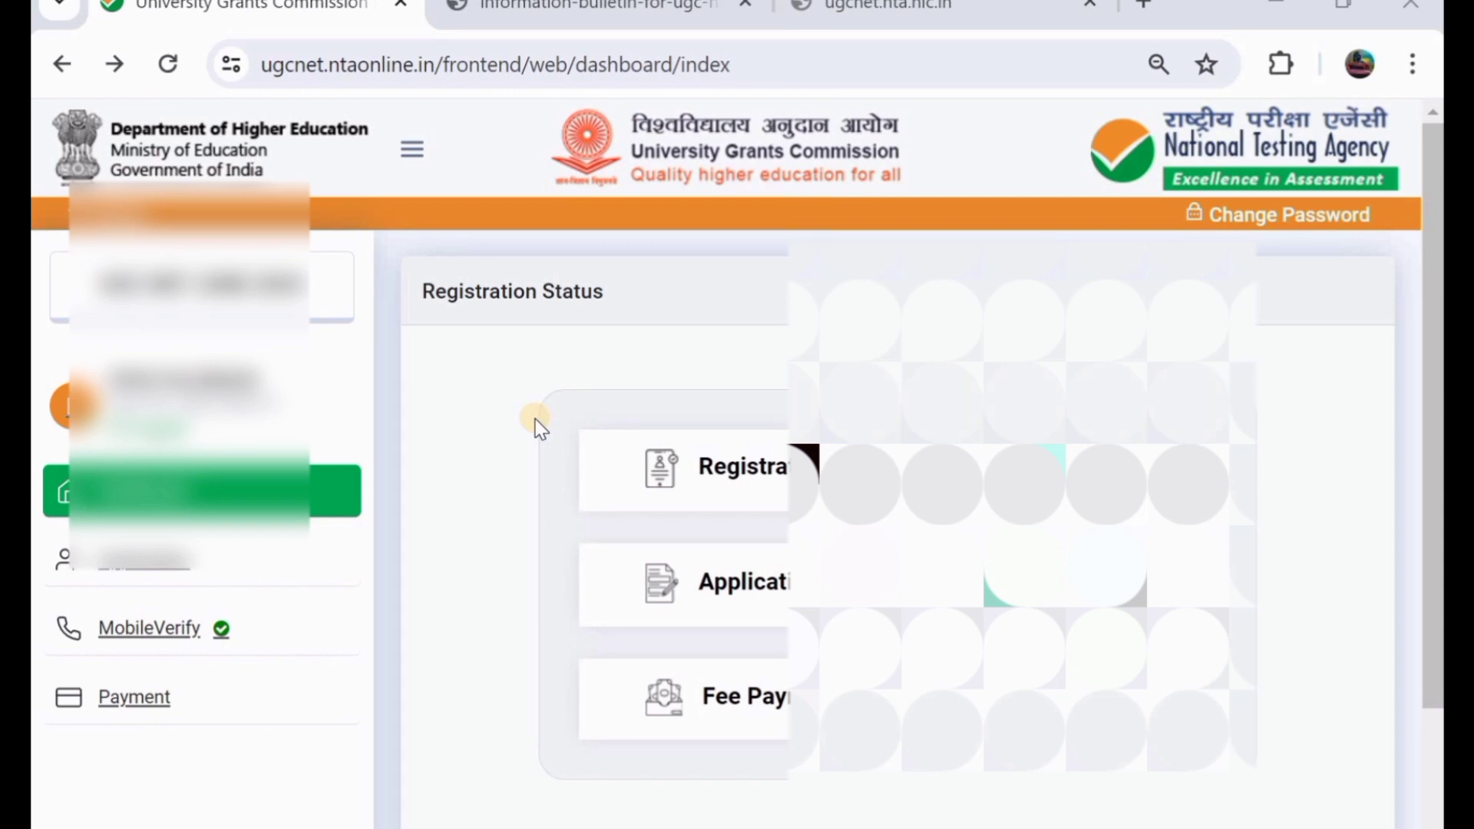
- Scroll the Registration Status panel showing the Registration, Application Form and Fee Payment stages
{"action": "scroll", "coordinate": [571, 364], "scroll_direction": "down", "scroll_amount": 2}
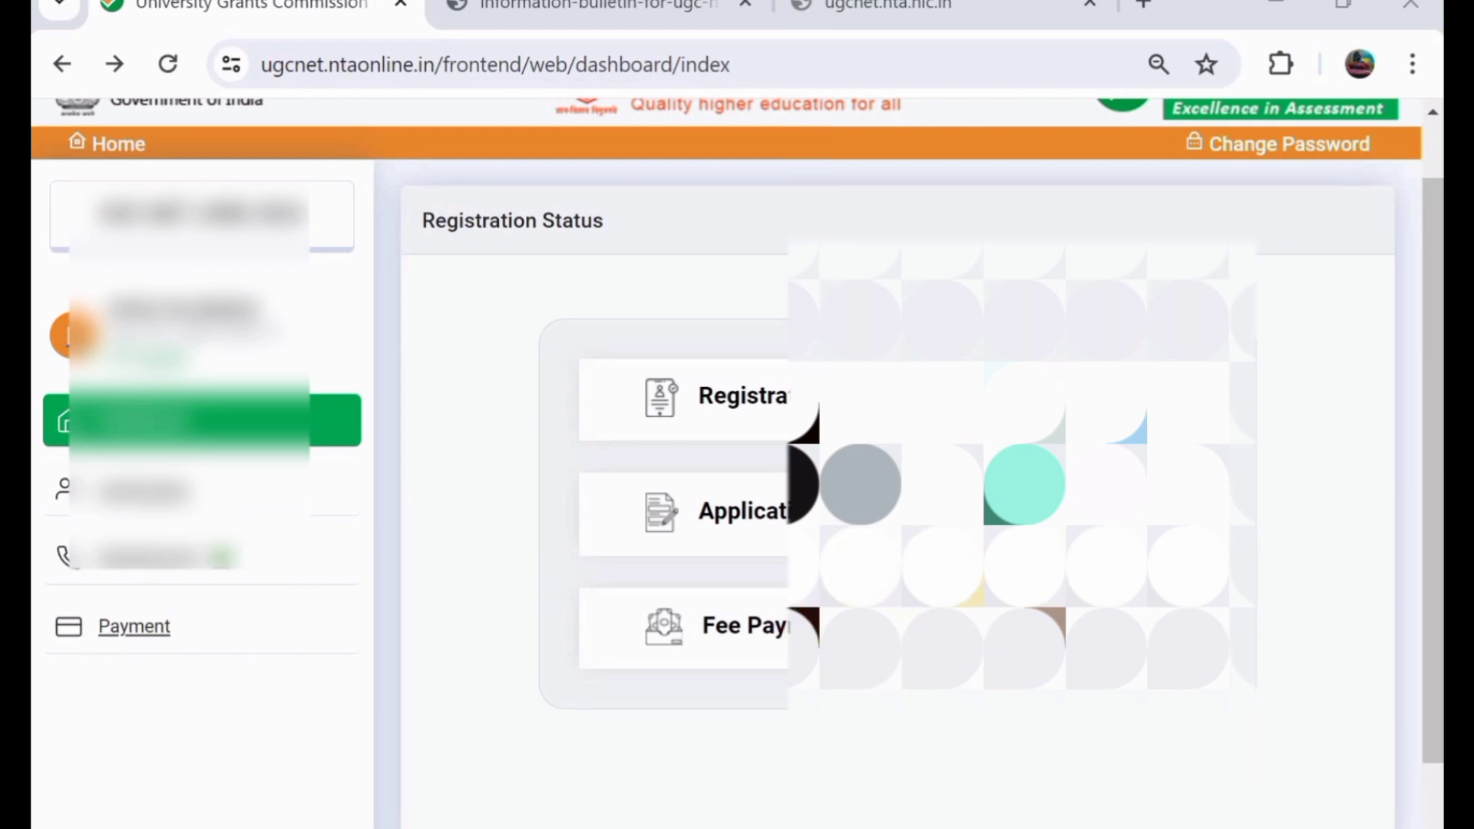
{"action": "scroll", "coordinate": [737, 461], "scroll_direction": "down", "scroll_amount": 1}
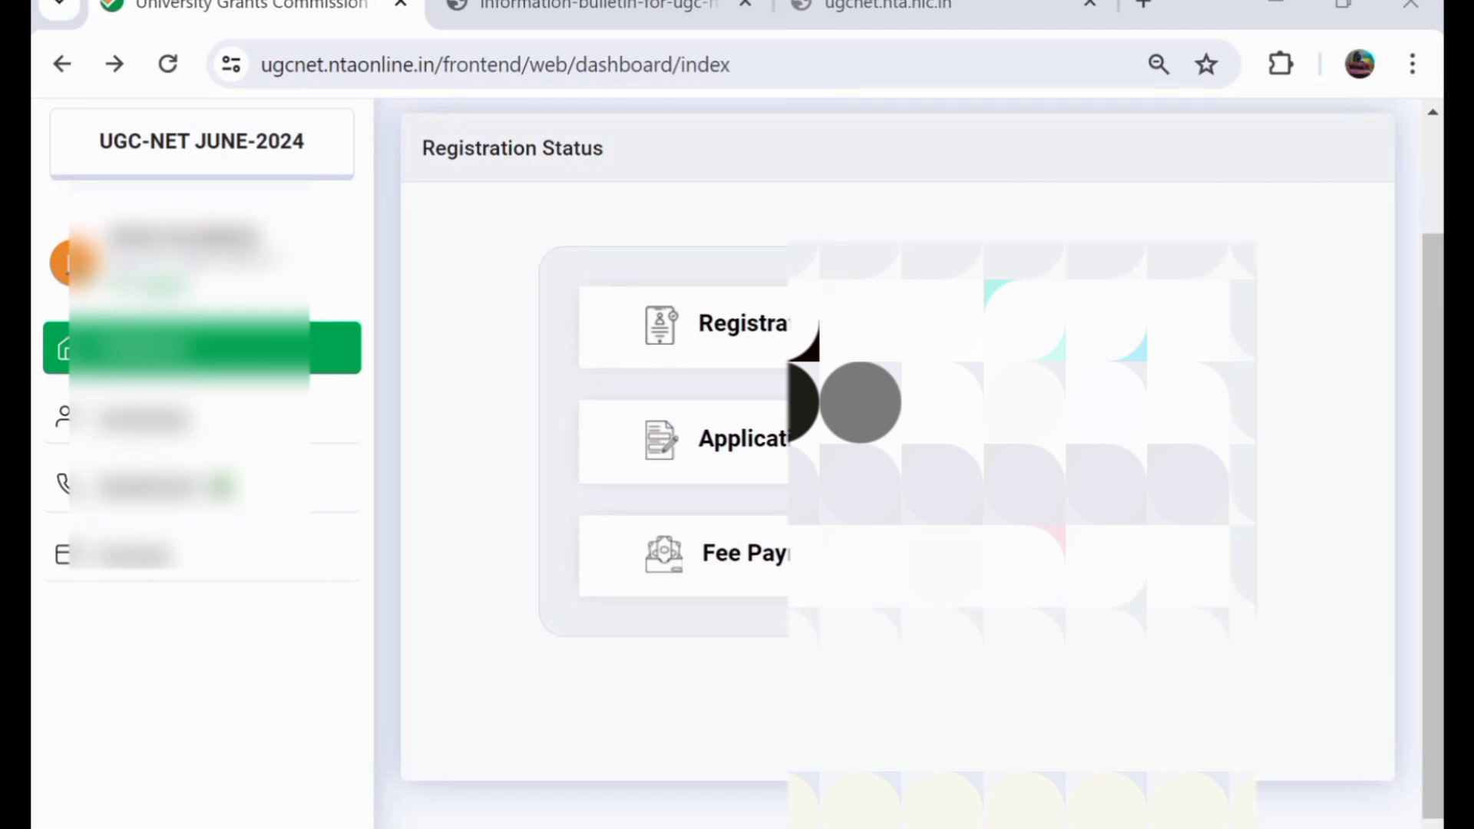
{"action": "scroll", "coordinate": [737, 460], "scroll_direction": "up", "scroll_amount": 2}
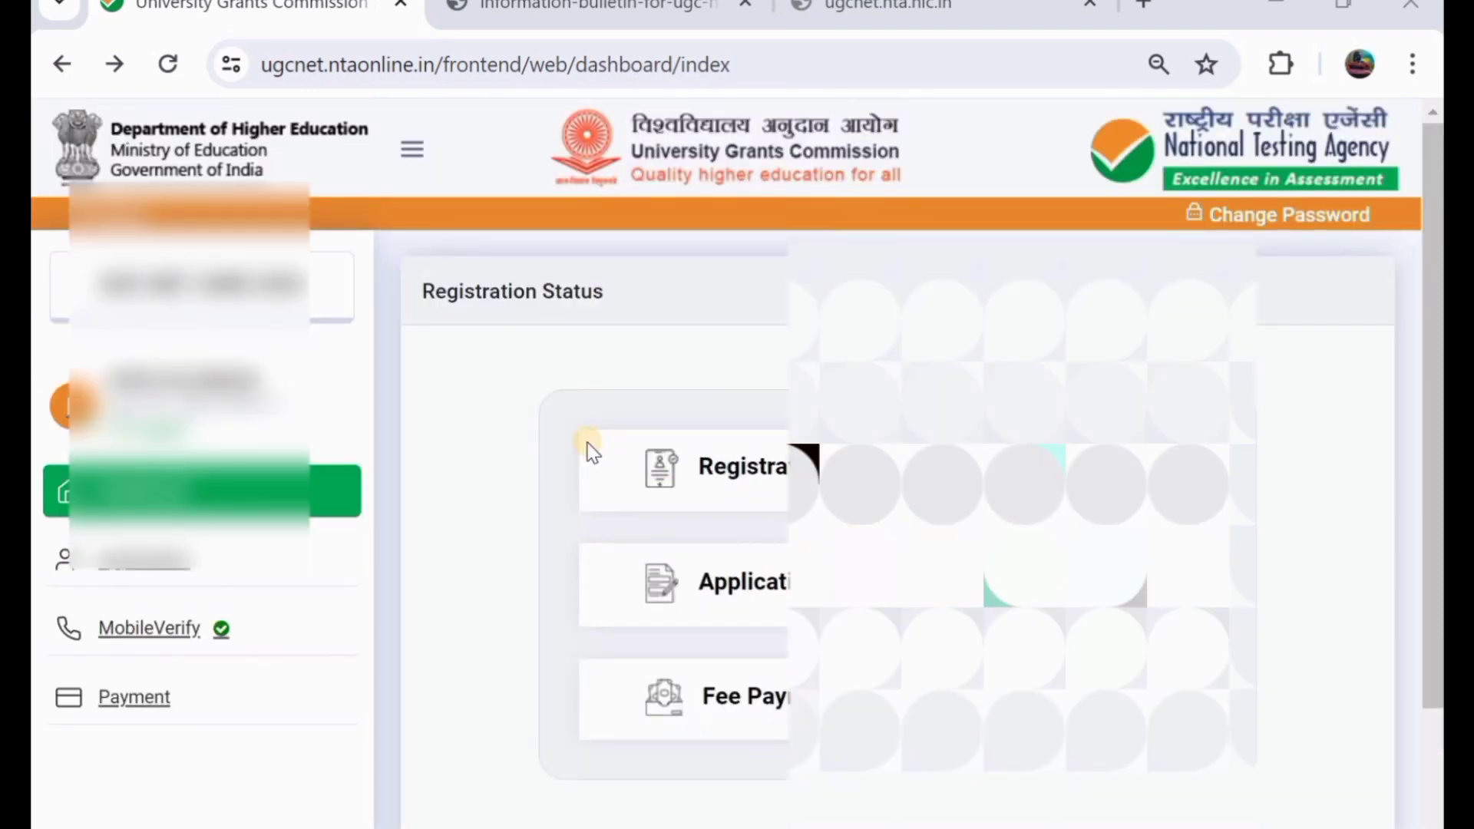
{"action": "scroll", "coordinate": [638, 365], "scroll_direction": "down", "scroll_amount": 2}
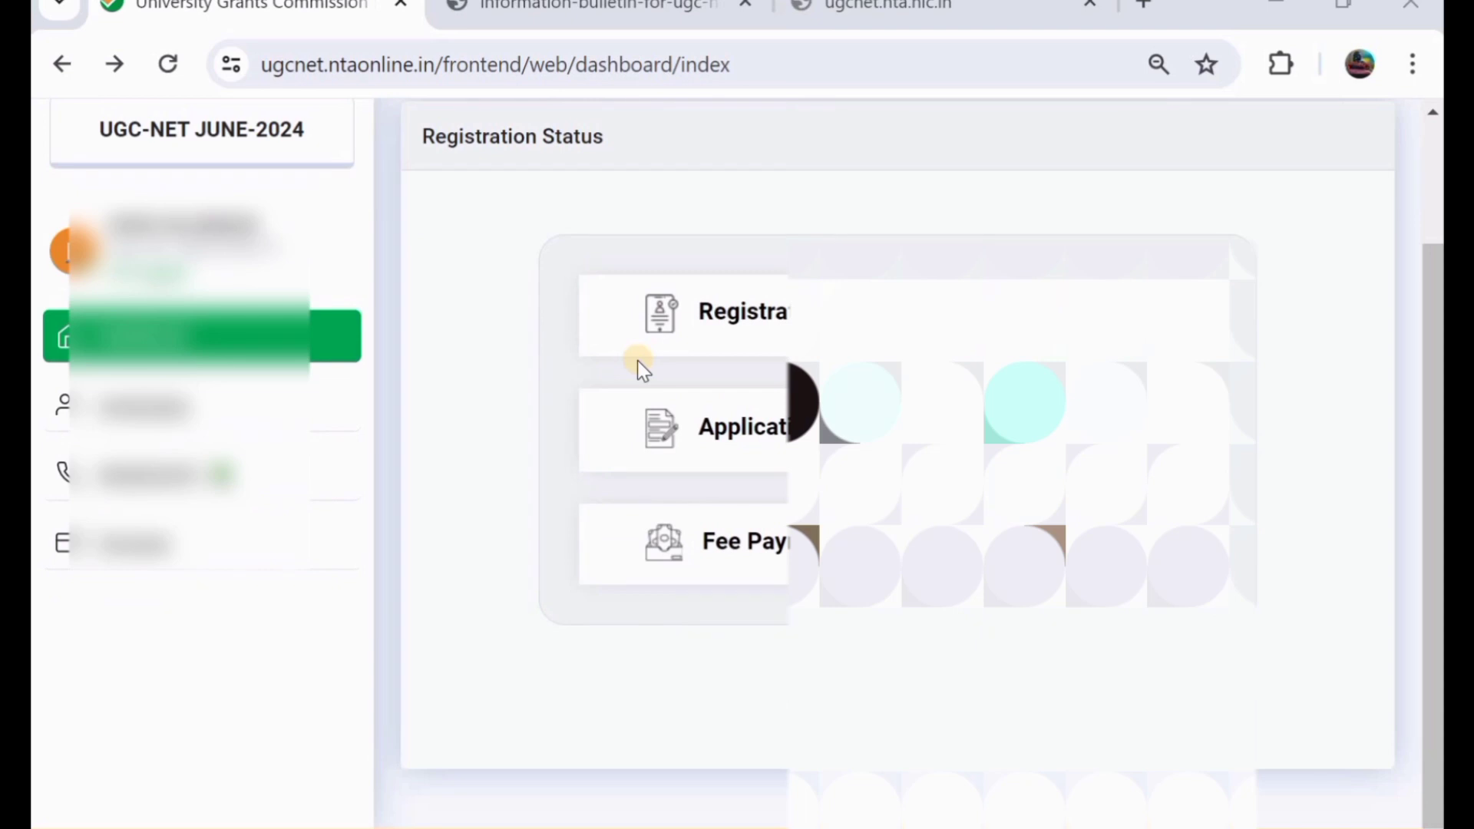
{"action": "scroll", "coordinate": [637, 361], "scroll_direction": "up", "scroll_amount": 2}
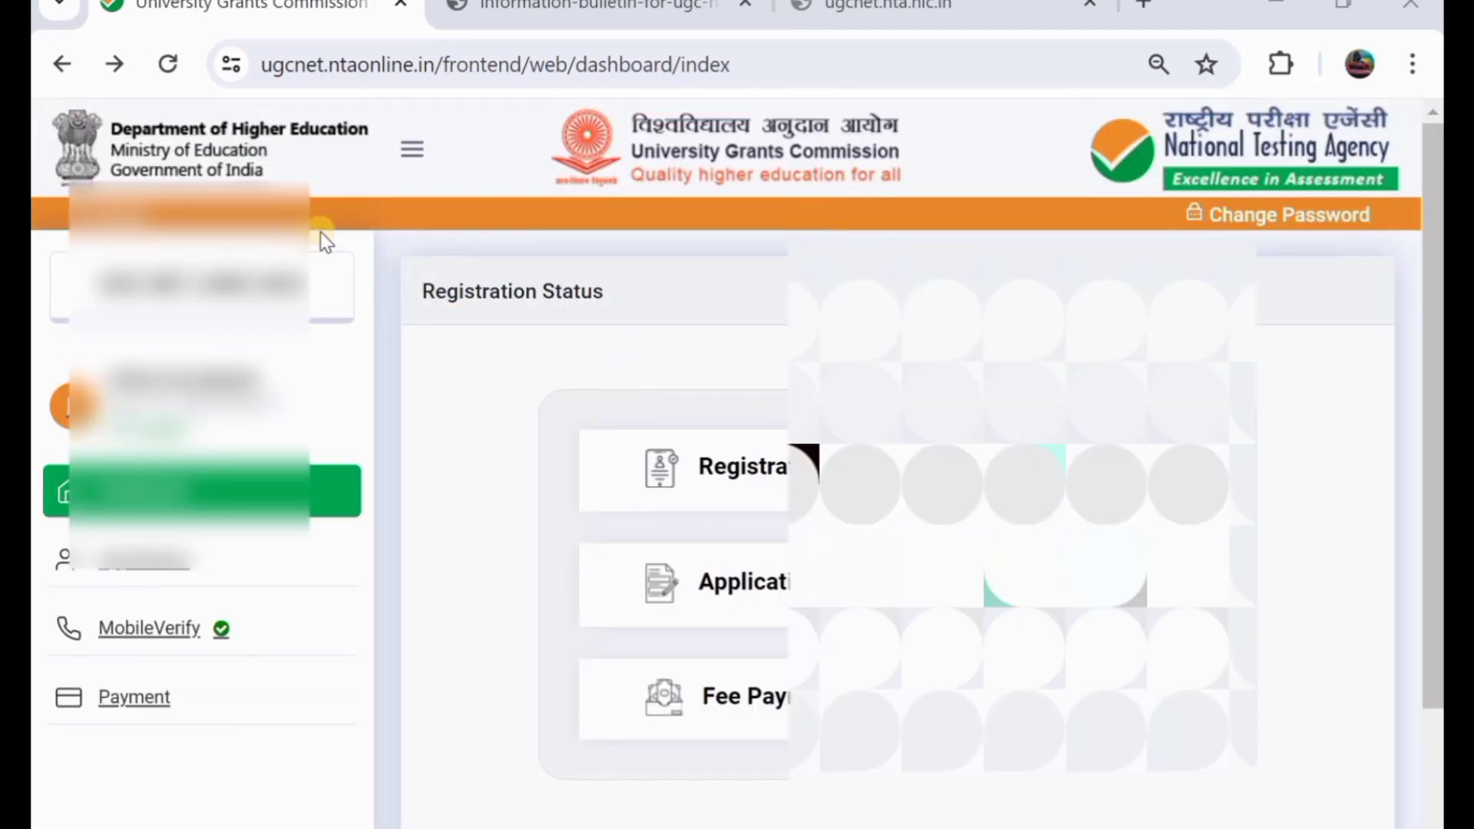
- Switch to the ugcnet.nta.nic.in home page tab and scroll to its Introduction and public notices
{"action": "left_click", "coordinate": [832, 9]}
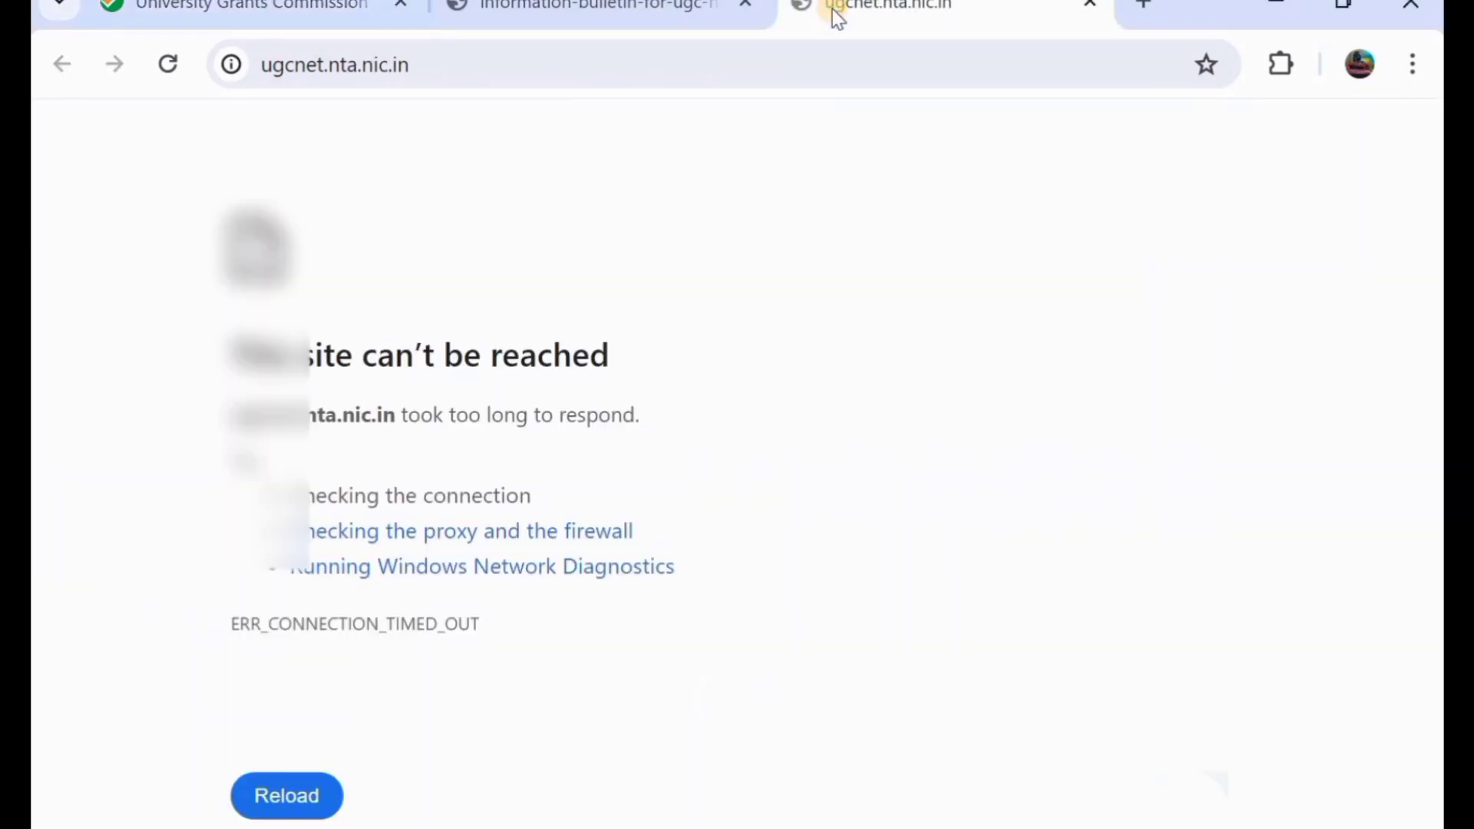
{"action": "left_click", "coordinate": [248, 18]}
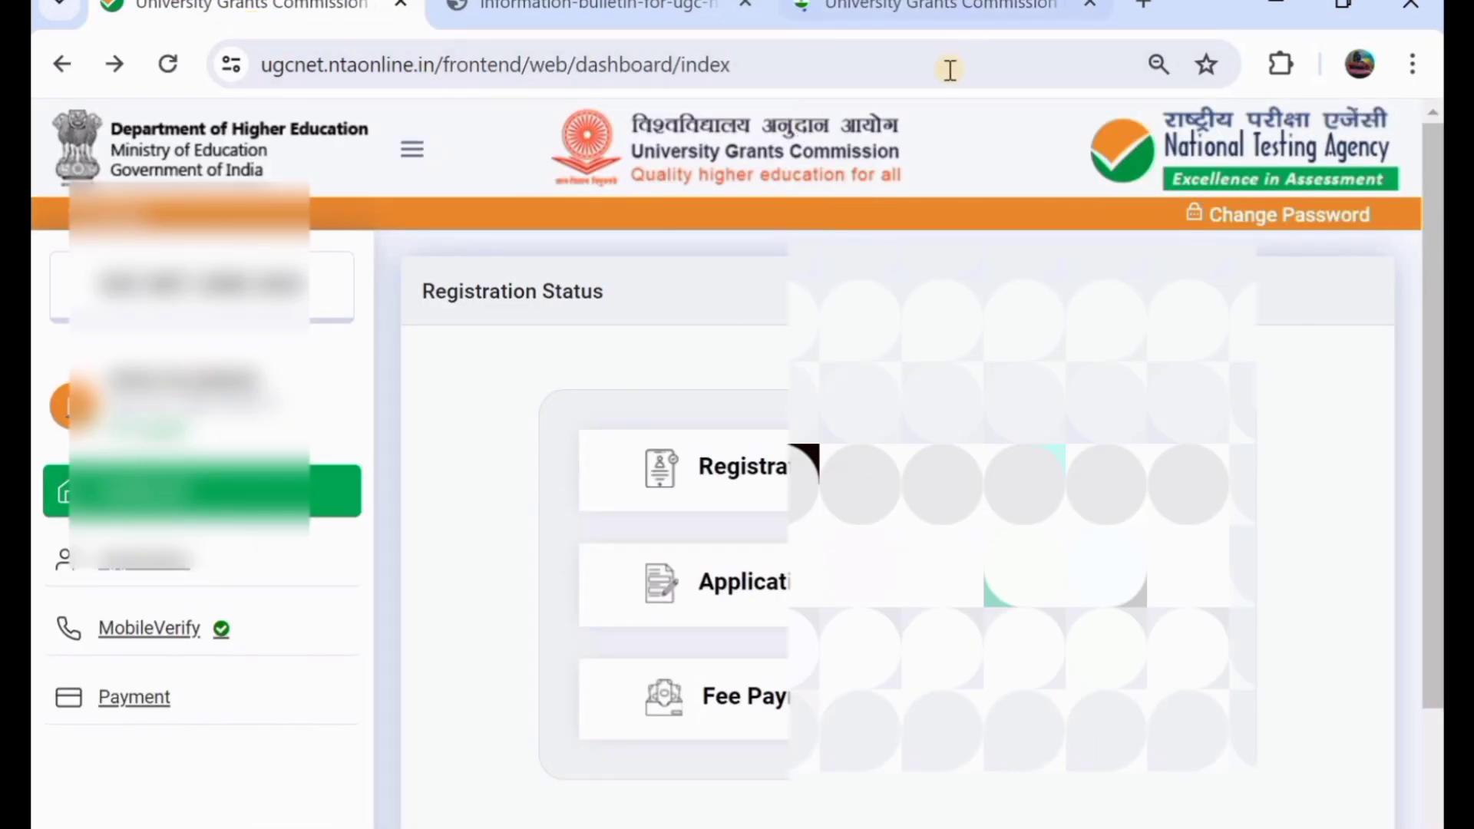
{"action": "left_click", "coordinate": [952, 23]}
{"action": "mouse_move", "coordinate": [694, 349]}
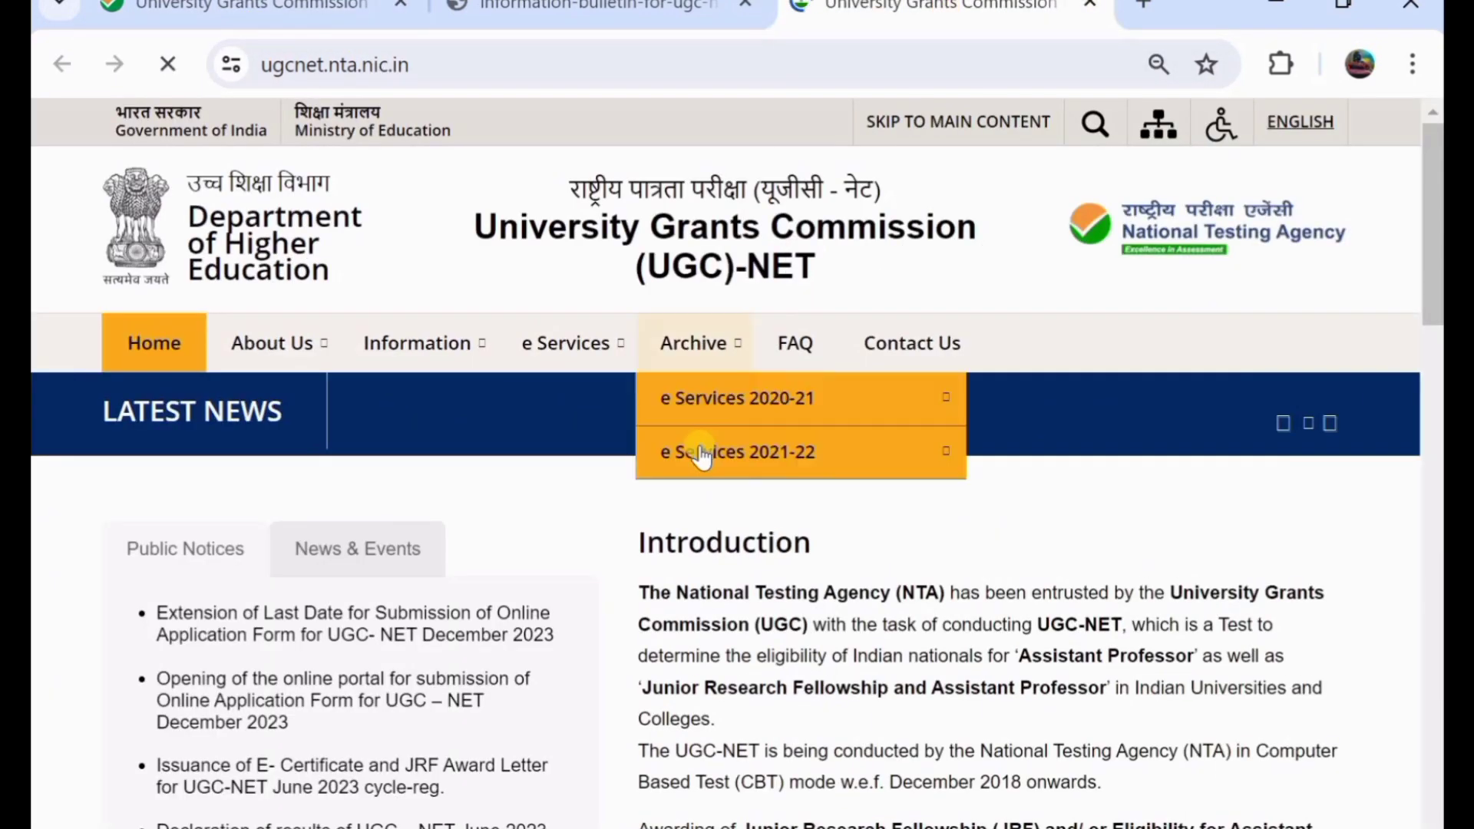
{"action": "mouse_move", "coordinate": [700, 453]}
{"action": "scroll", "coordinate": [701, 453], "scroll_direction": "down", "scroll_amount": 8}
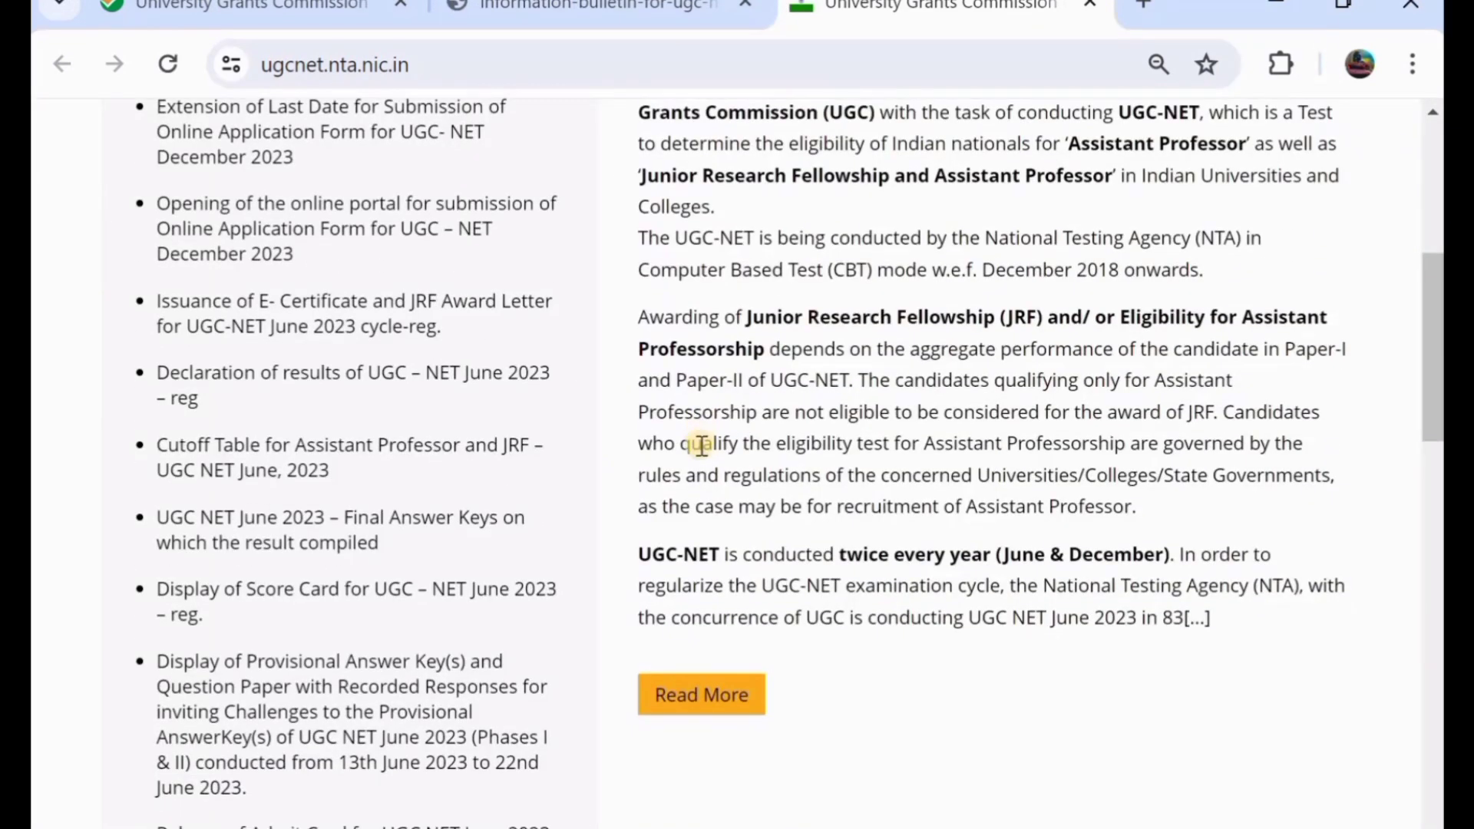